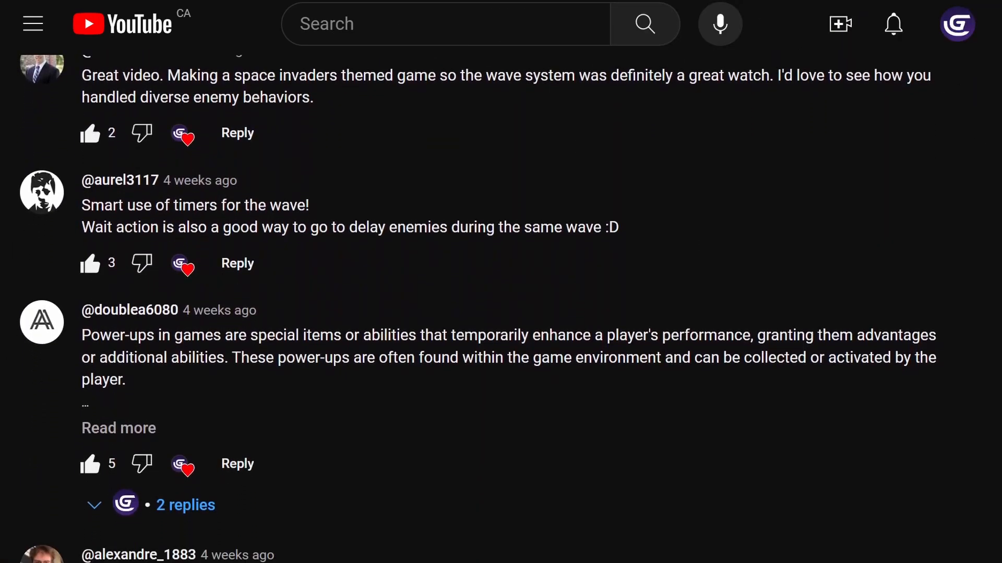
scroll(501, 308, down, 4)
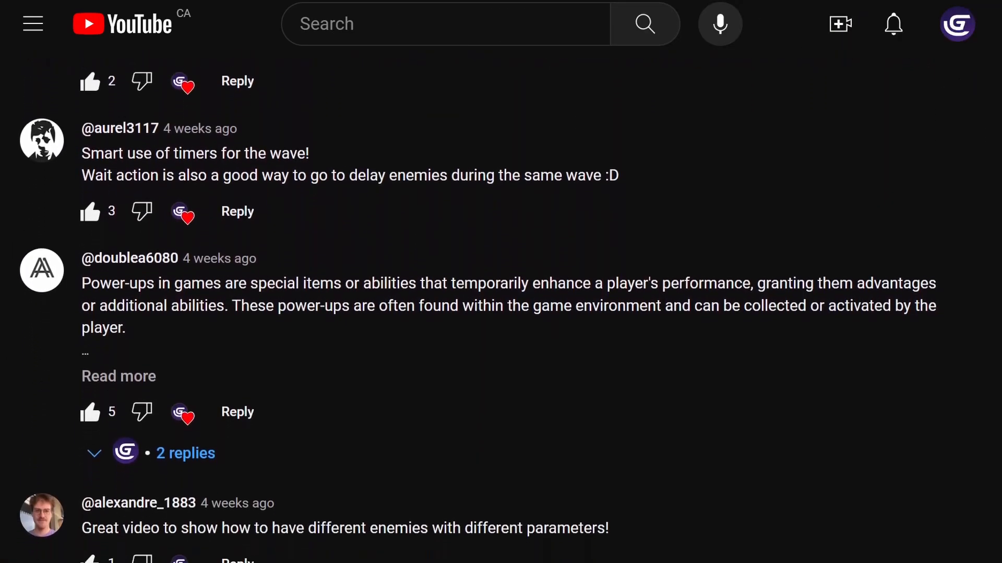
scroll(501, 308, down, 4)
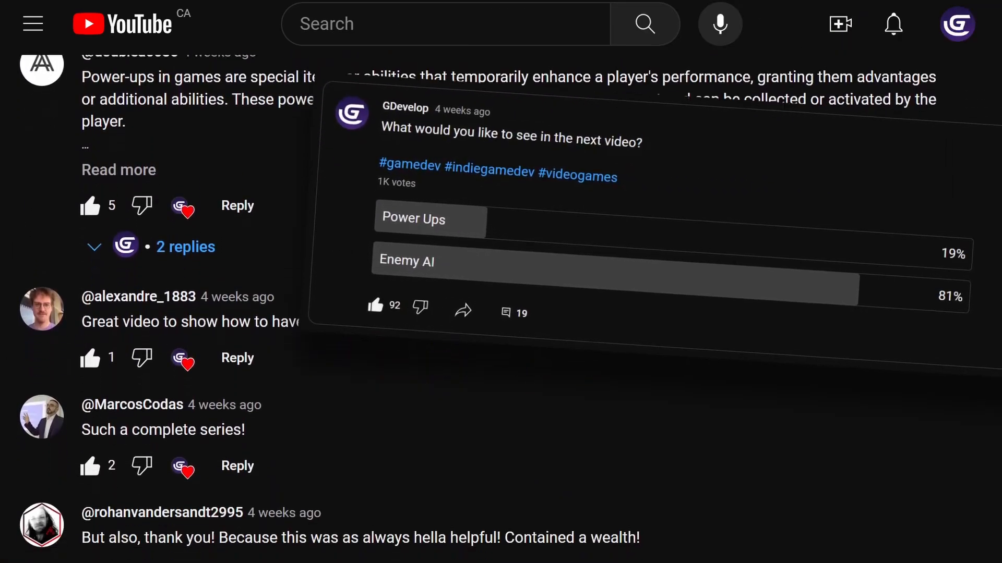
scroll(501, 308, down, 1)
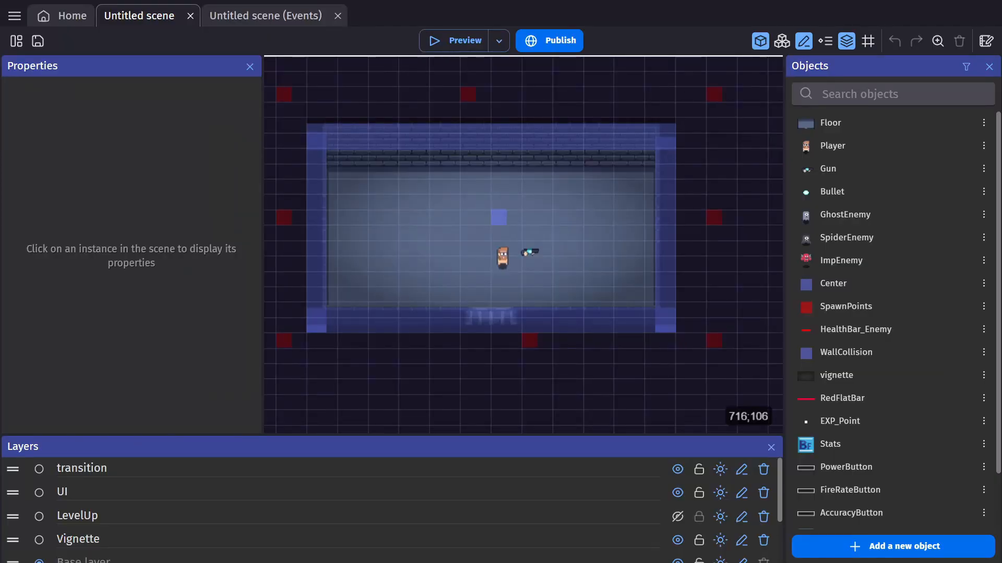
Step: Find the Boids movement (experimental) extension and install it in the Wave Defense Tutorial project
click(15, 16)
scroll(106, 375, down, 4)
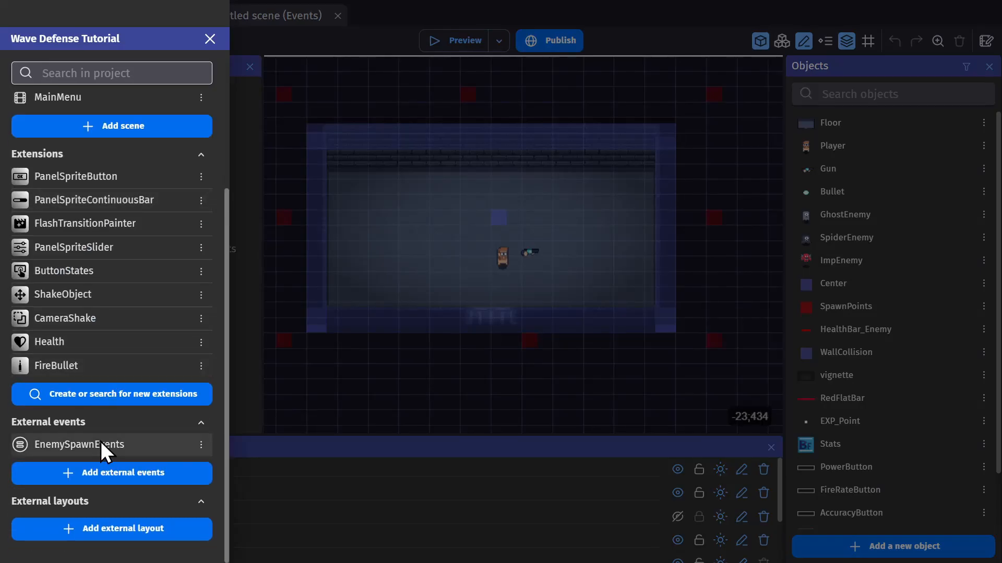
click(99, 400)
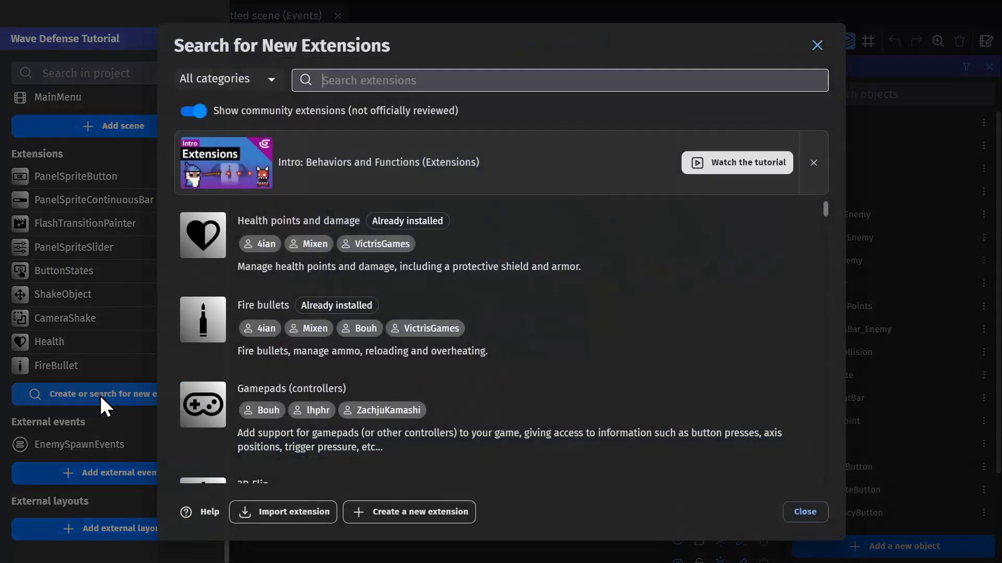
click(457, 73)
text(boids)
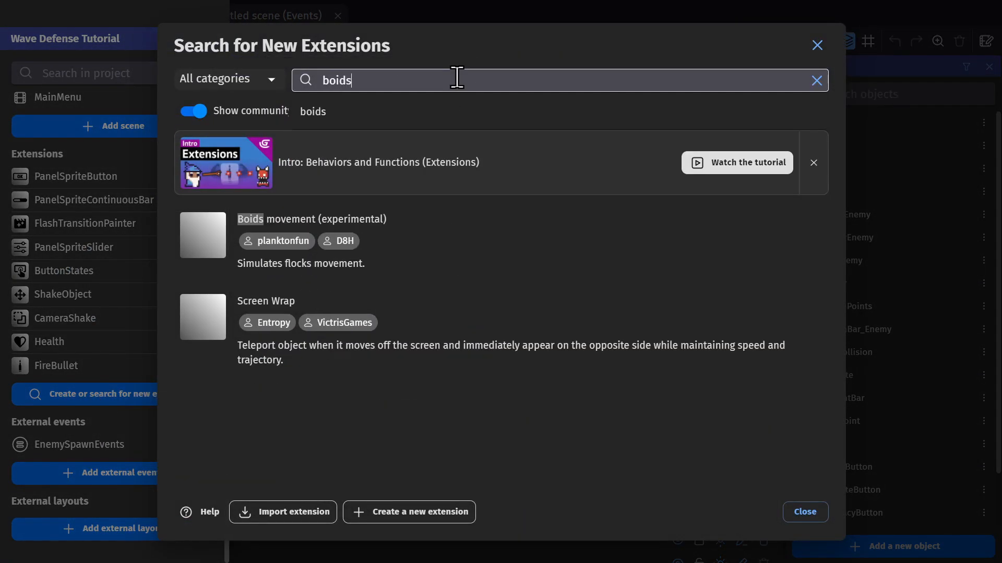
click(446, 221)
click(796, 380)
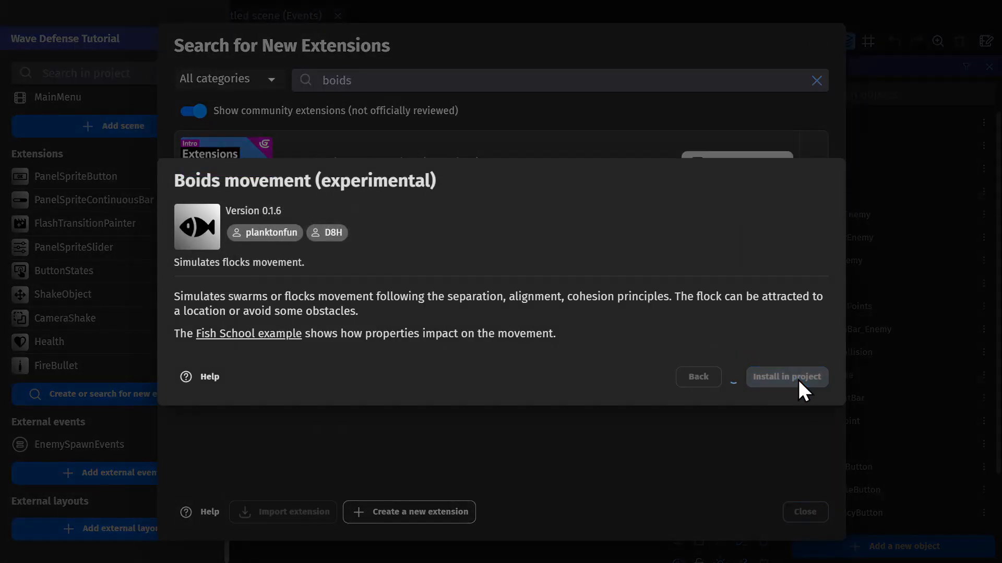
click(806, 511)
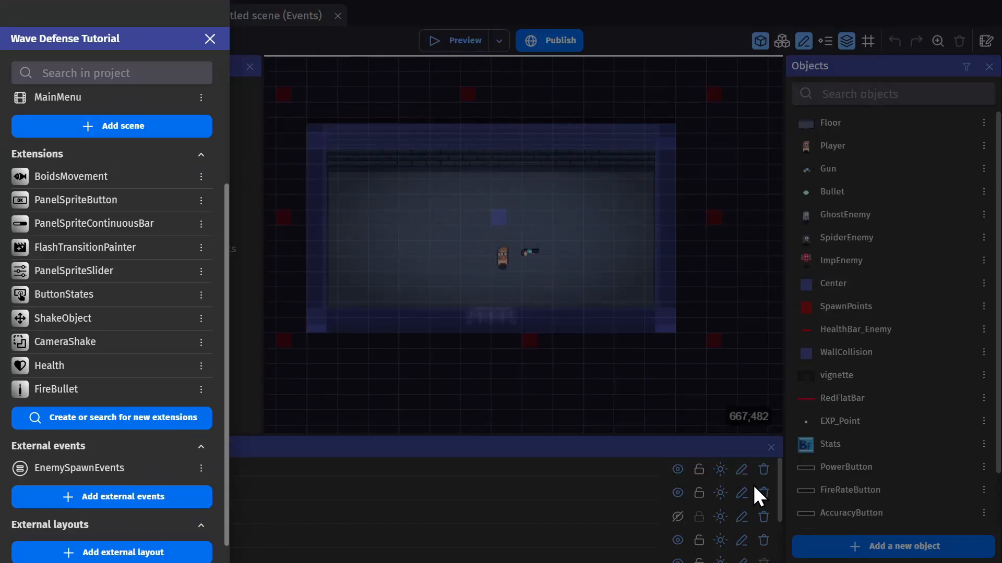
Step: Add the Boids Movement (experimental) behavior to the GhostEnemy object and apply the change
click(659, 373)
double_click(909, 214)
click(425, 78)
scroll(591, 373, down, 5)
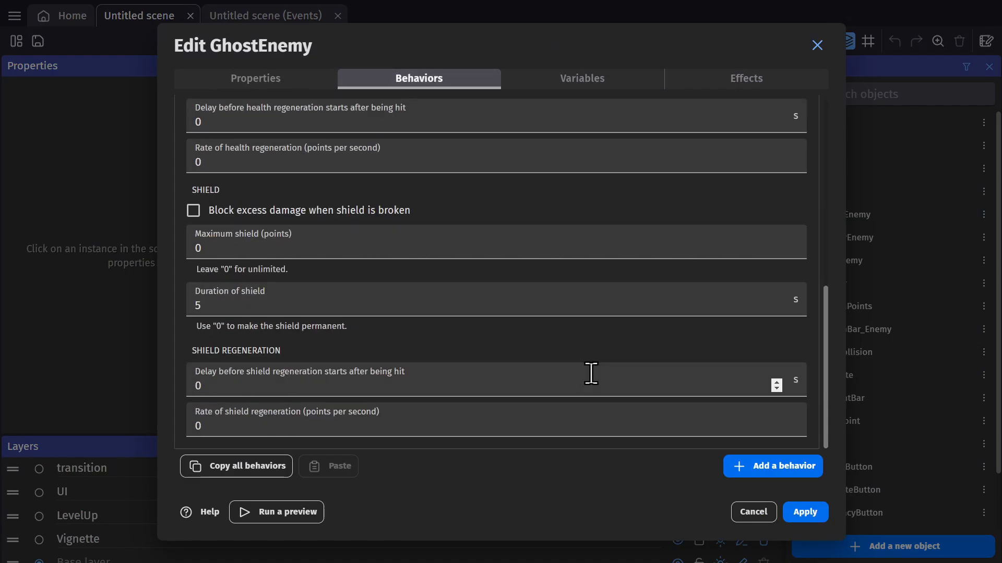
click(732, 464)
click(334, 101)
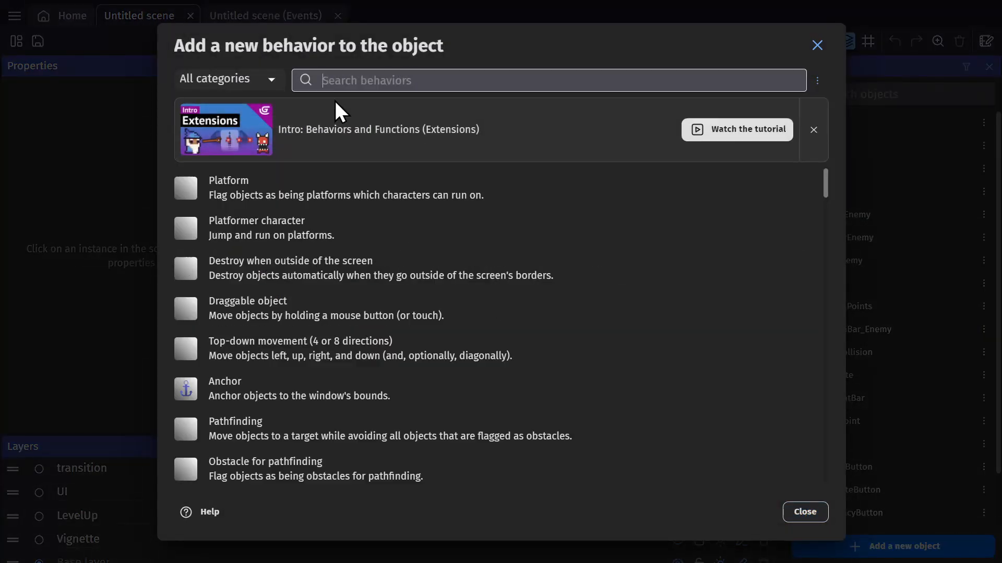
click(352, 81)
text(boiods)
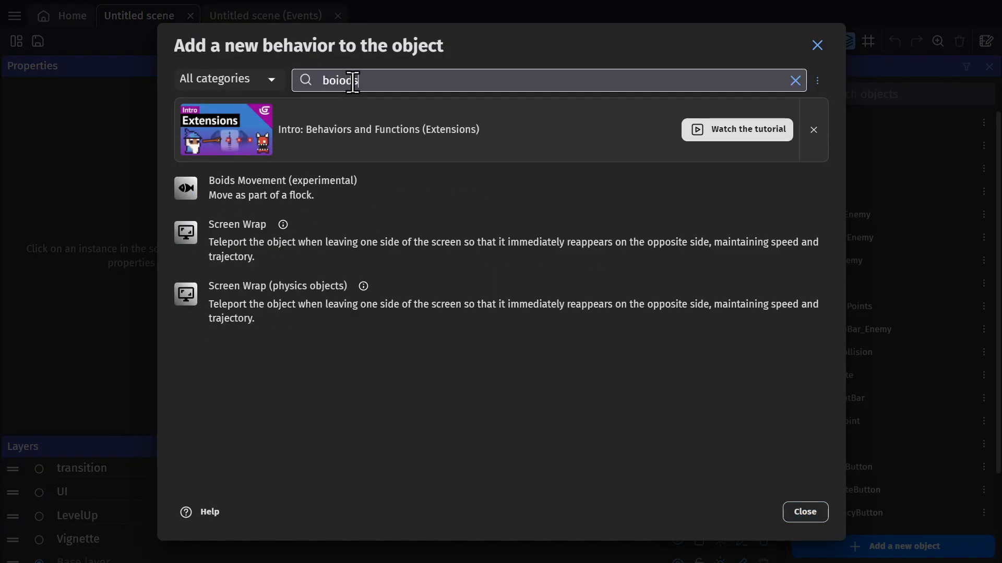
text(d)
click(336, 186)
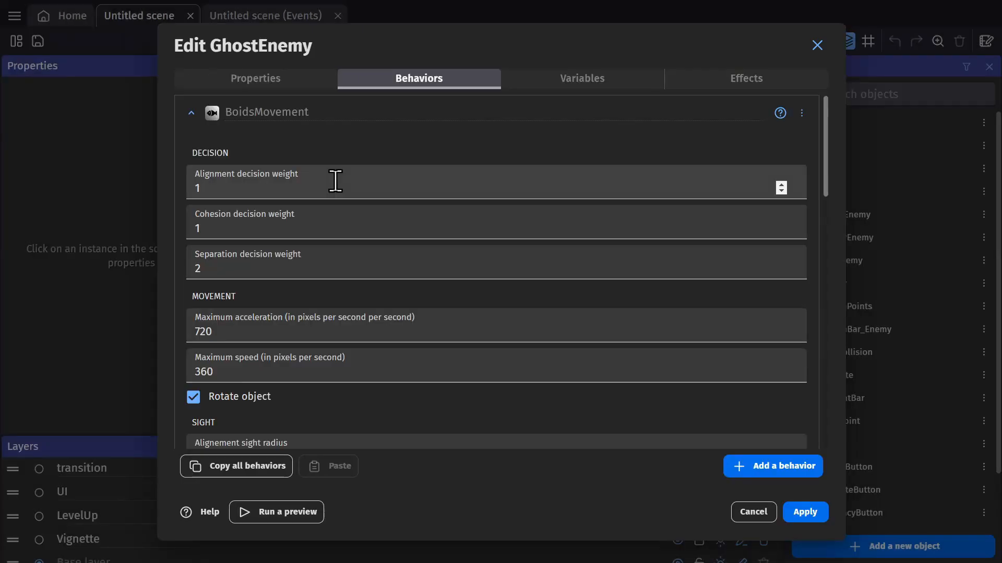
click(804, 511)
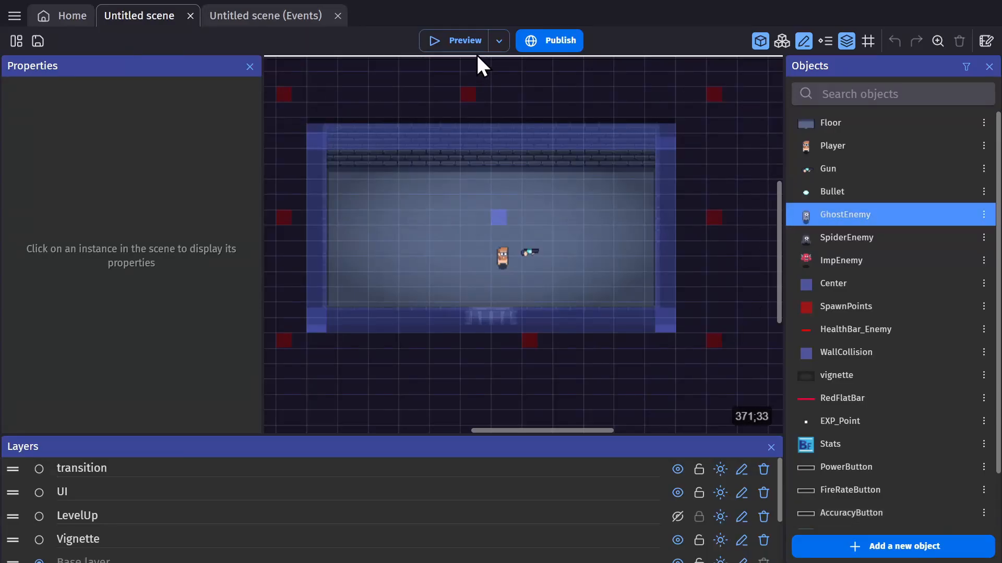
Step: Replace the GhostEnemy event's instant-force action with the Boids action Move toward an object, targeting Center with decision weight 10, and preview the game
click(293, 17)
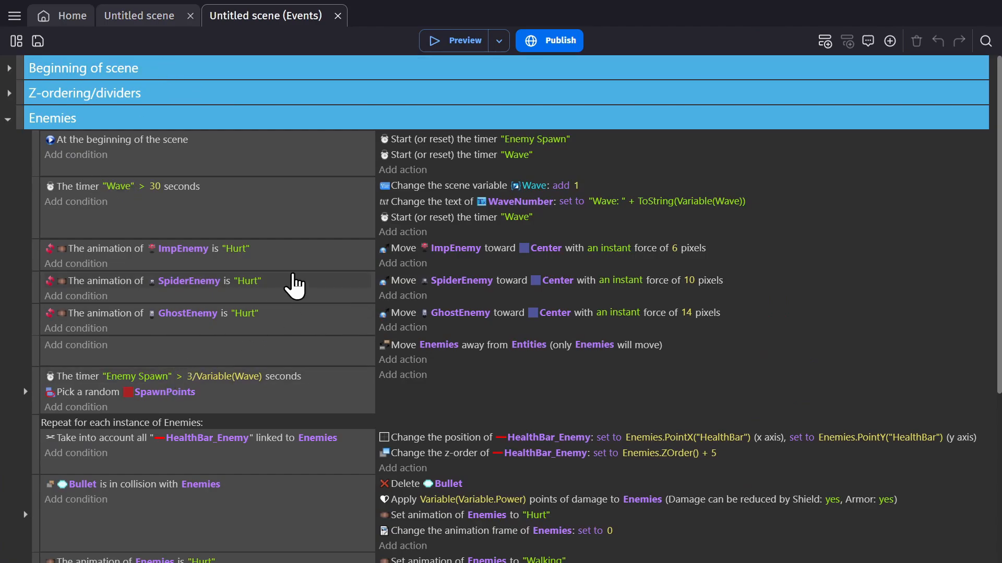
click(387, 316)
click(404, 327)
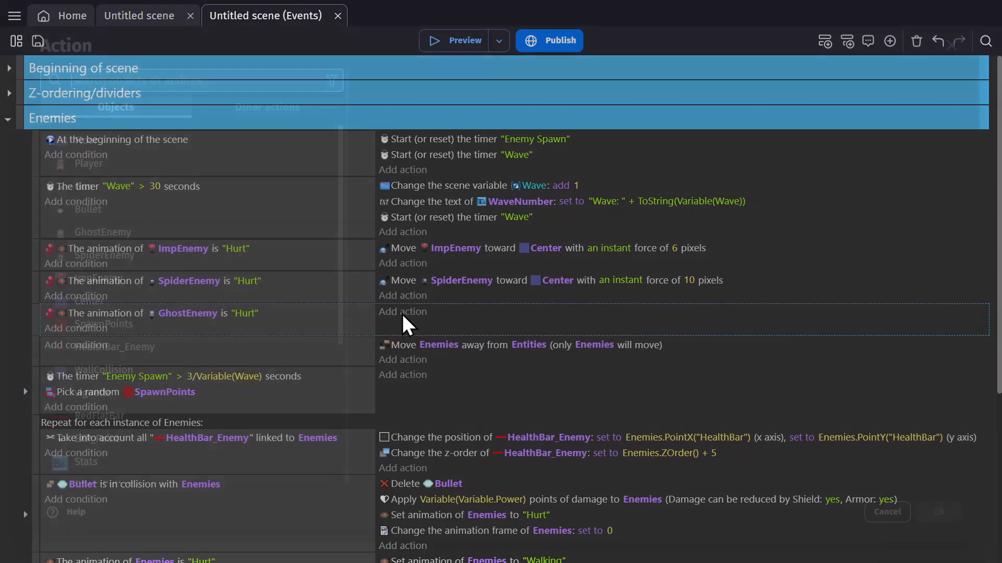
click(161, 239)
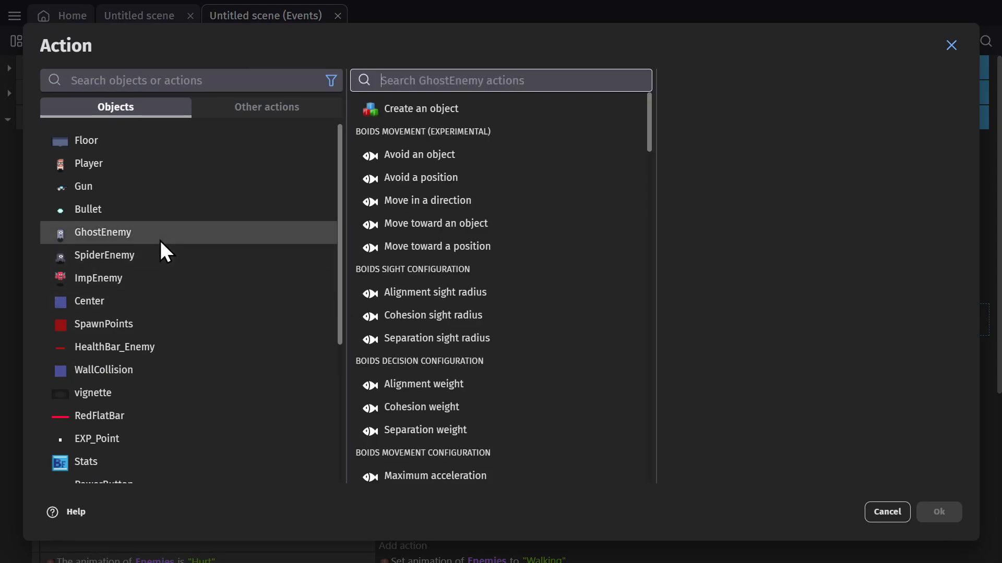
text(boid)
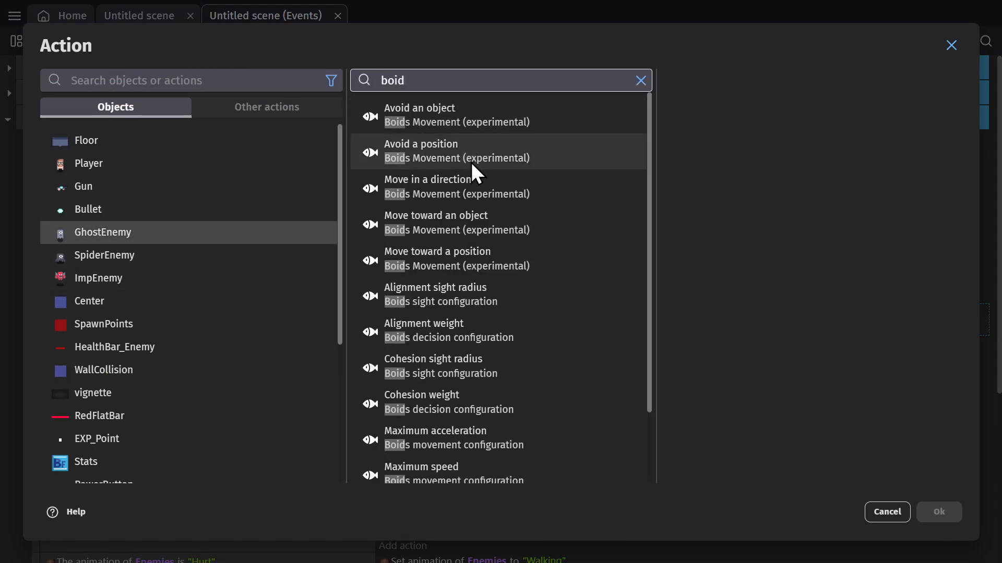
click(437, 226)
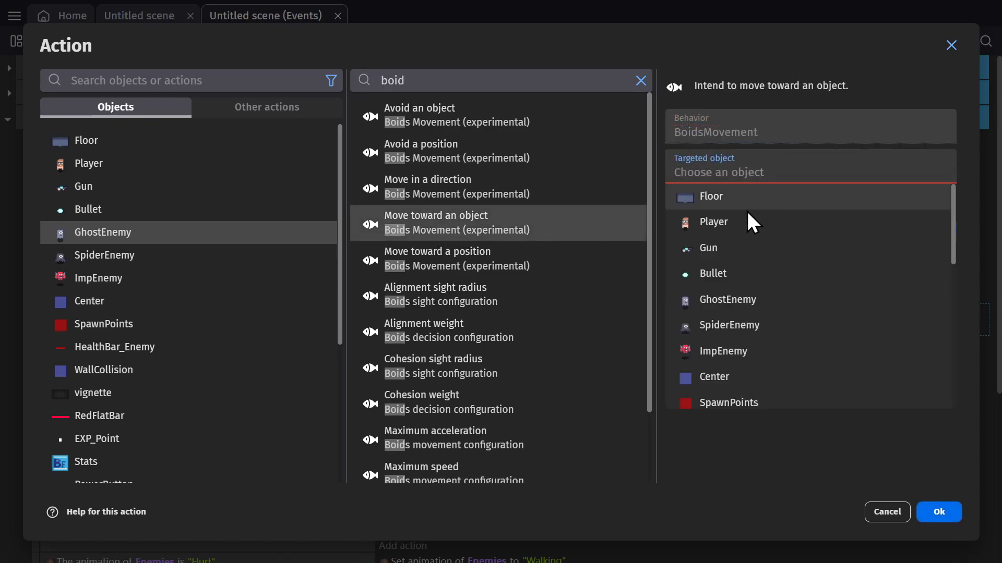
click(723, 377)
click(738, 213)
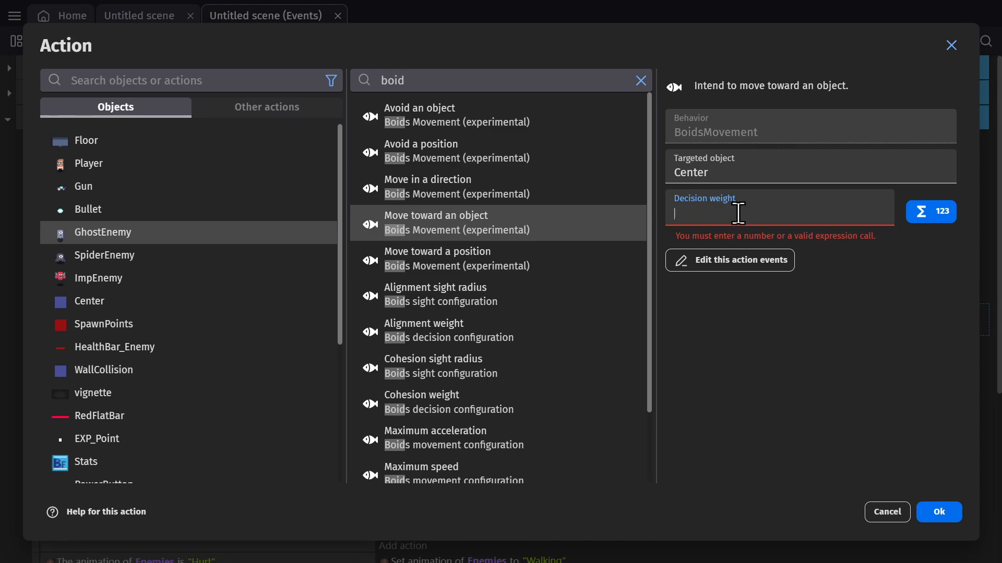
text(10)
key(Return)
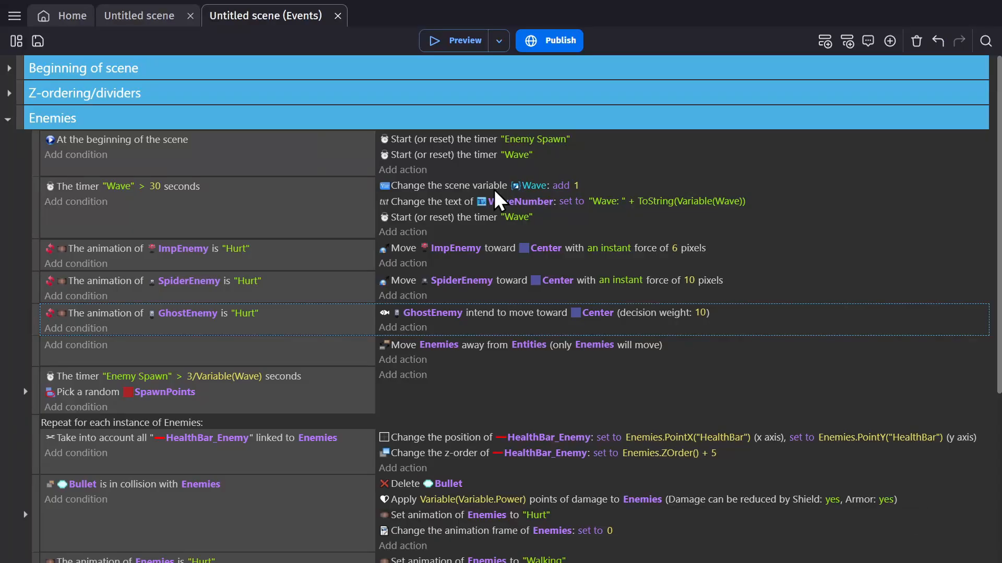
click(456, 42)
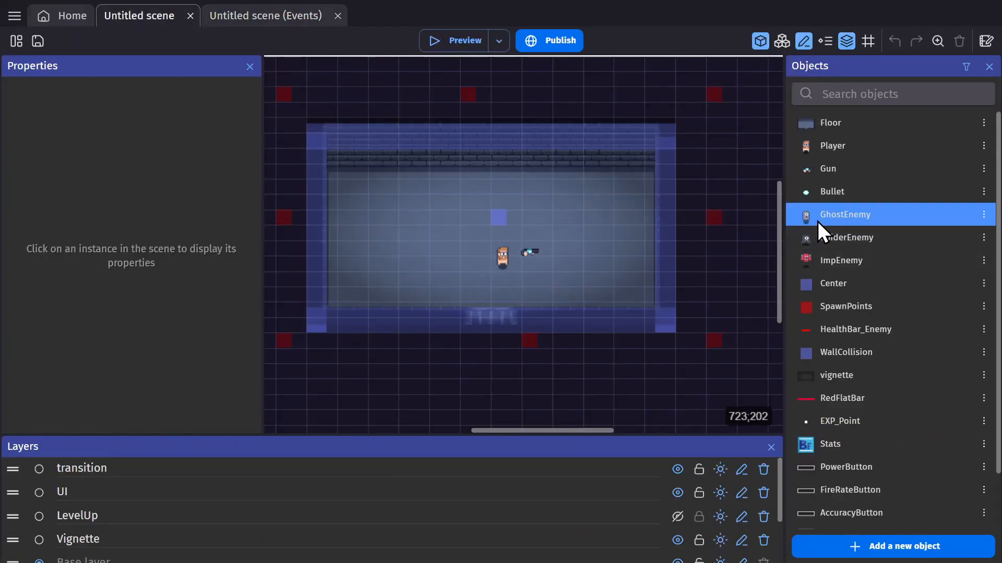
Step: In GhostEnemy's BoidsMovement behavior, disable Rotate object and set maximum speed and maximum acceleration to 100
double_click(818, 221)
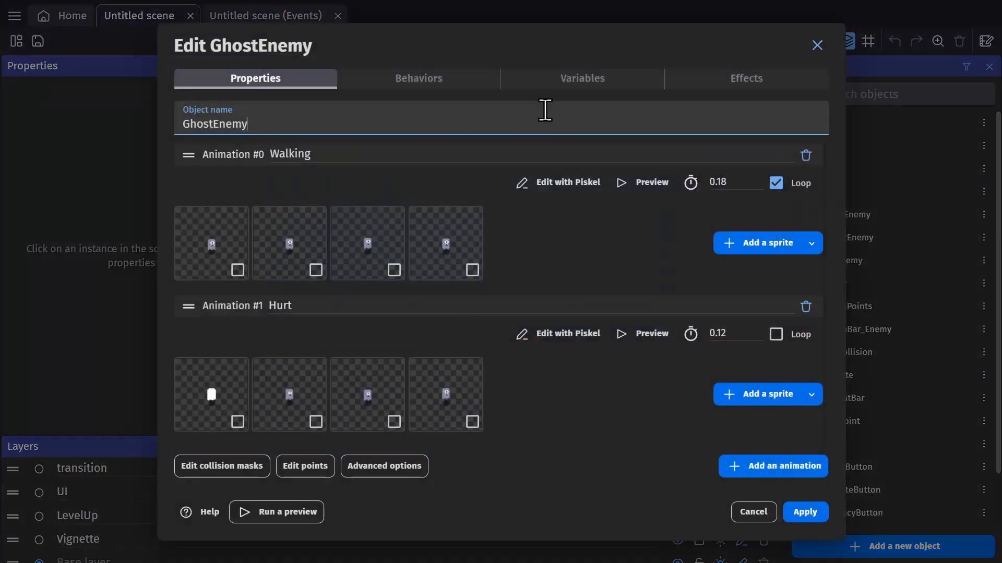
click(443, 78)
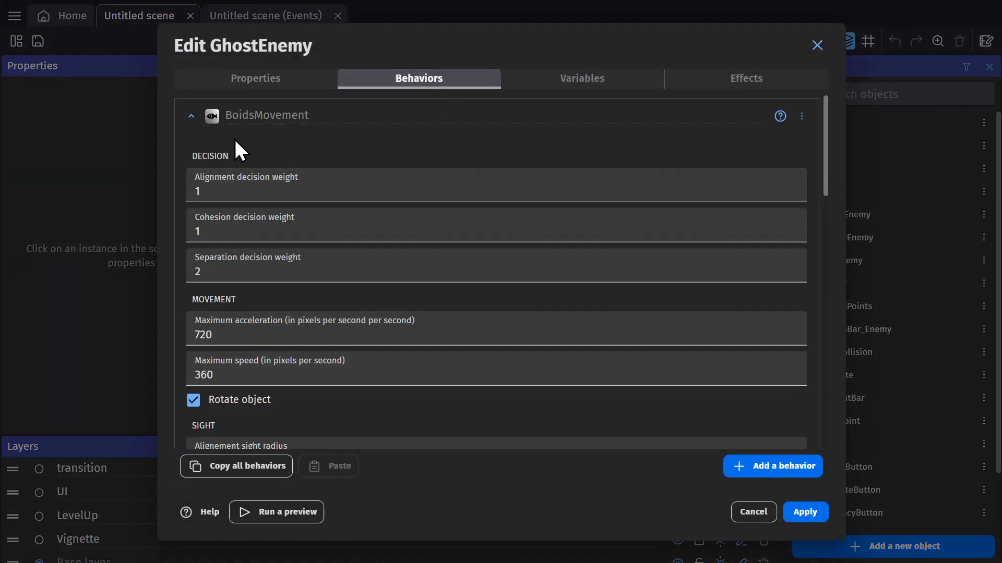
double_click(246, 376)
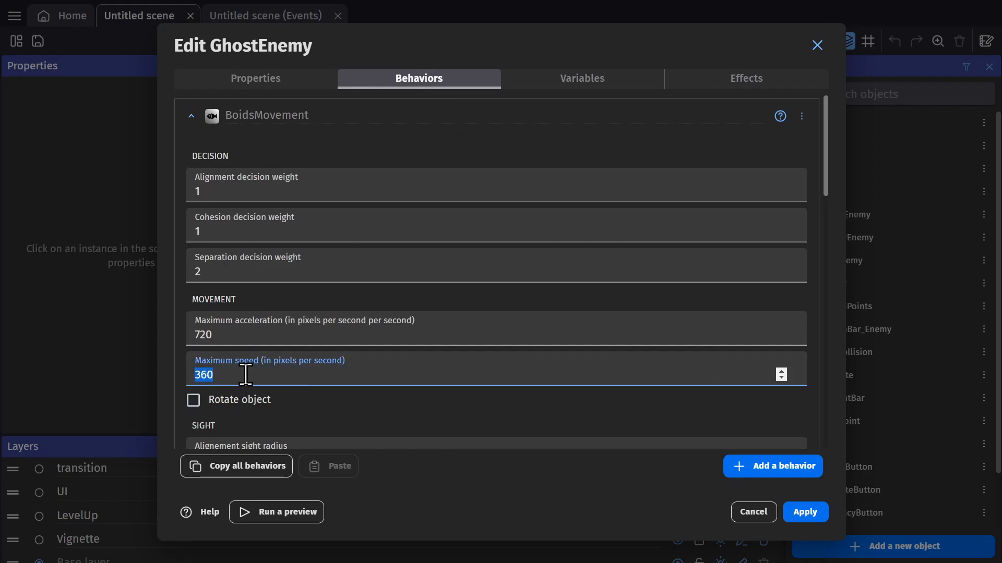
double_click(251, 337)
text(100)
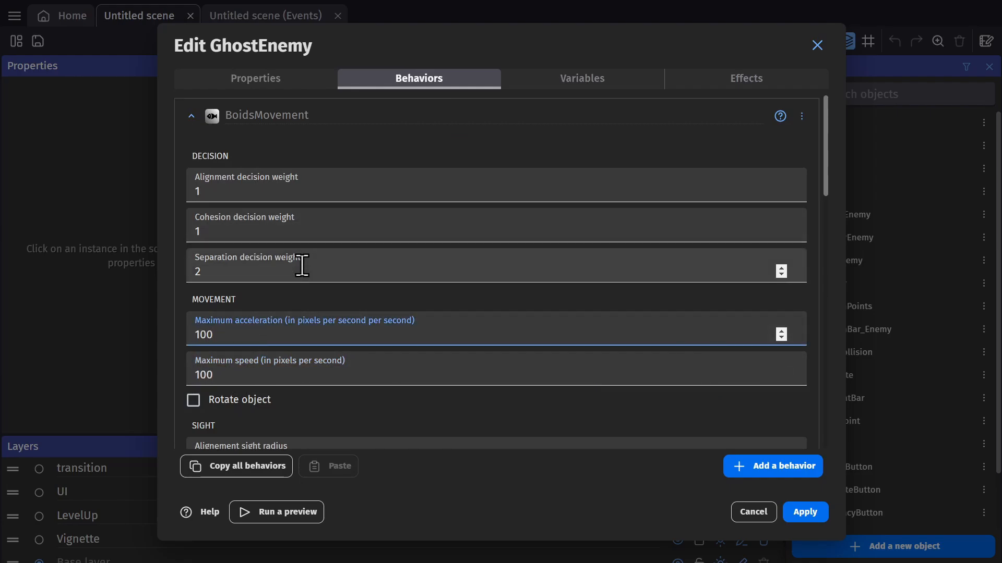
scroll(376, 328, down, 3)
click(804, 512)
Step: Review the sight radius settings of GhostEnemy's BoidsMovement behavior and test the game in a preview
double_click(829, 215)
click(355, 78)
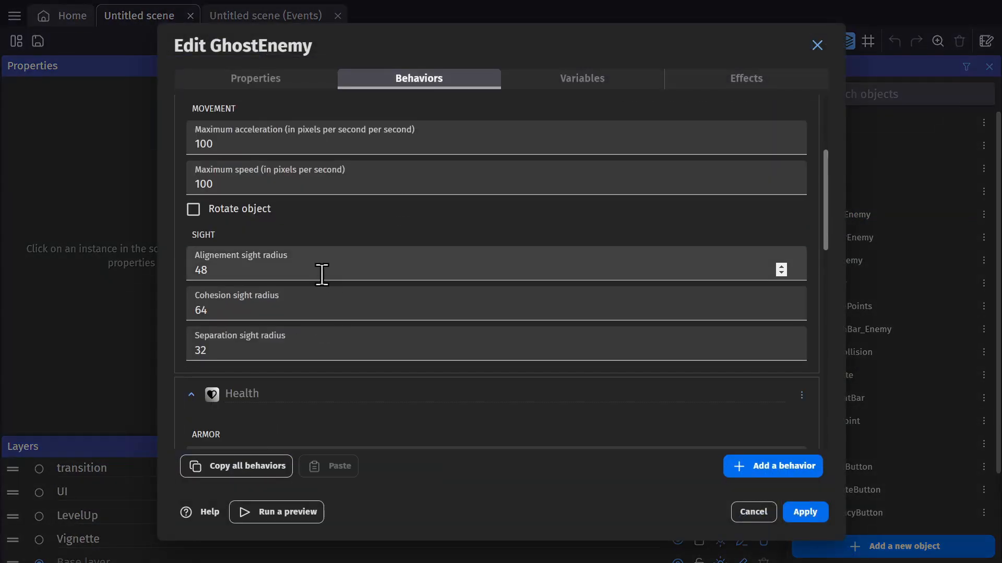
click(805, 512)
click(459, 40)
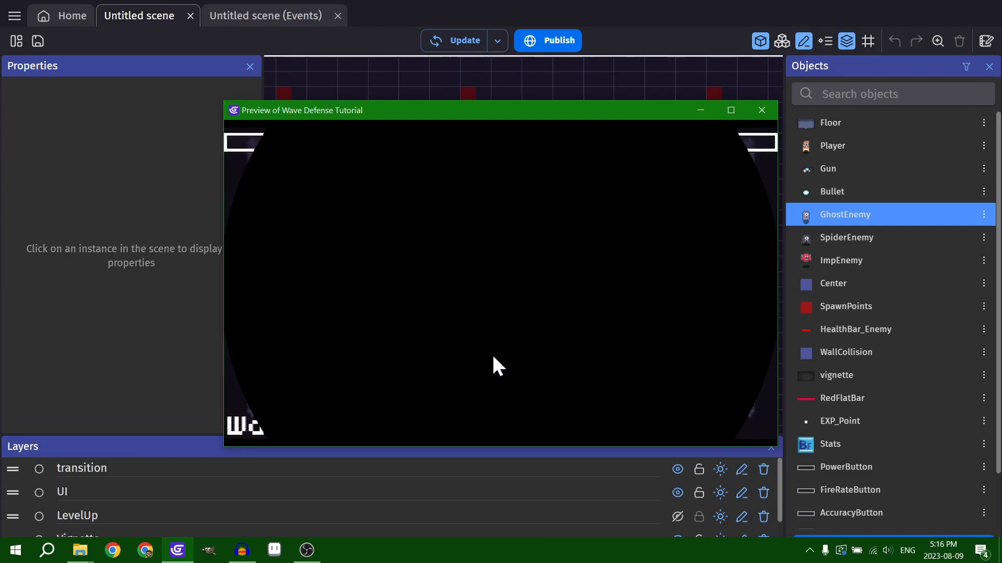
click(765, 110)
Step: Set GhostEnemy's boids maximum speed and maximum acceleration to 50 and test the game in a preview
double_click(846, 215)
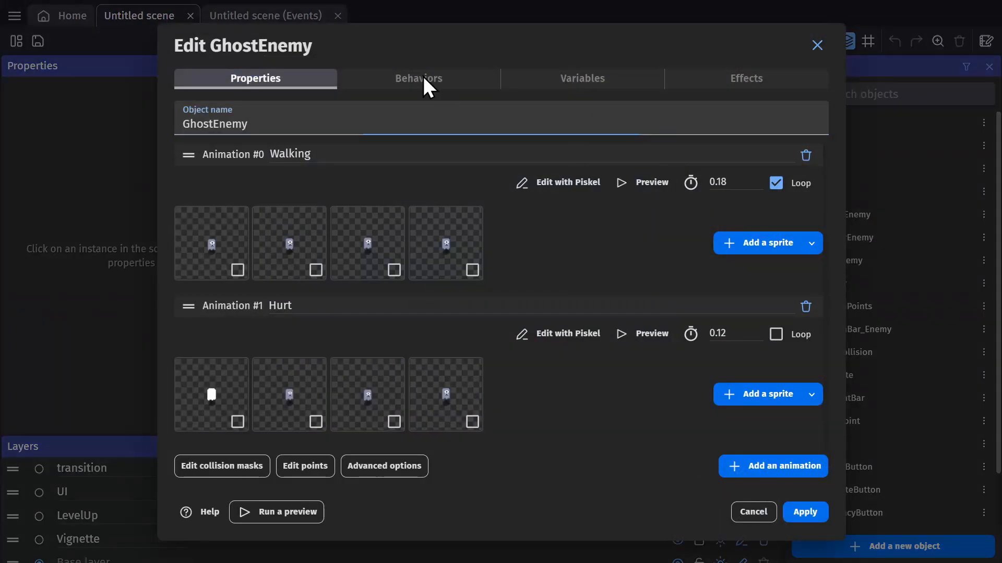
click(424, 77)
double_click(267, 378)
click(266, 328)
click(805, 511)
click(479, 41)
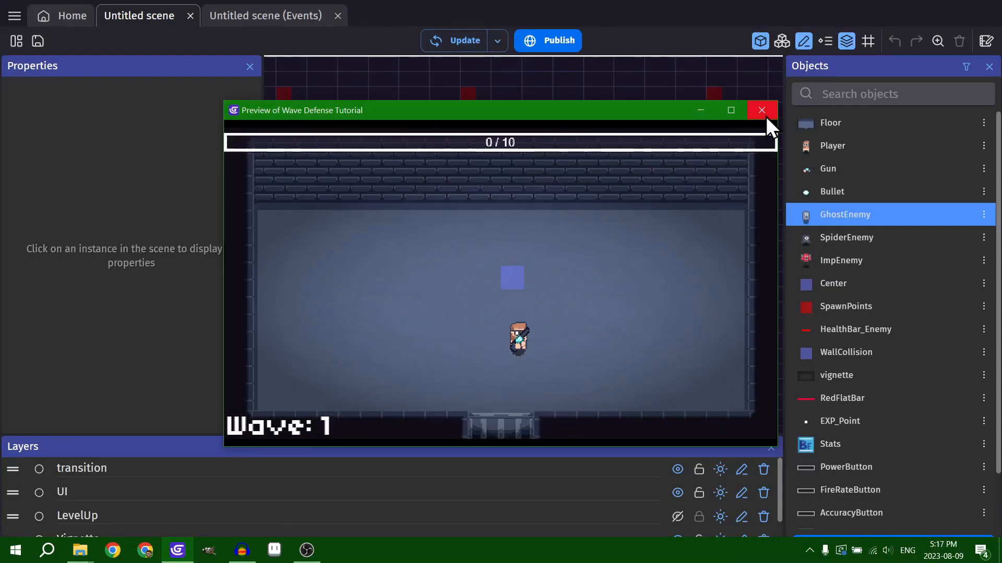
click(763, 110)
Step: Set the maximum acceleration and maximum speed of GhostEnemy's BoidsMovement behavior to 30 and apply the change
double_click(842, 213)
click(424, 78)
double_click(255, 329)
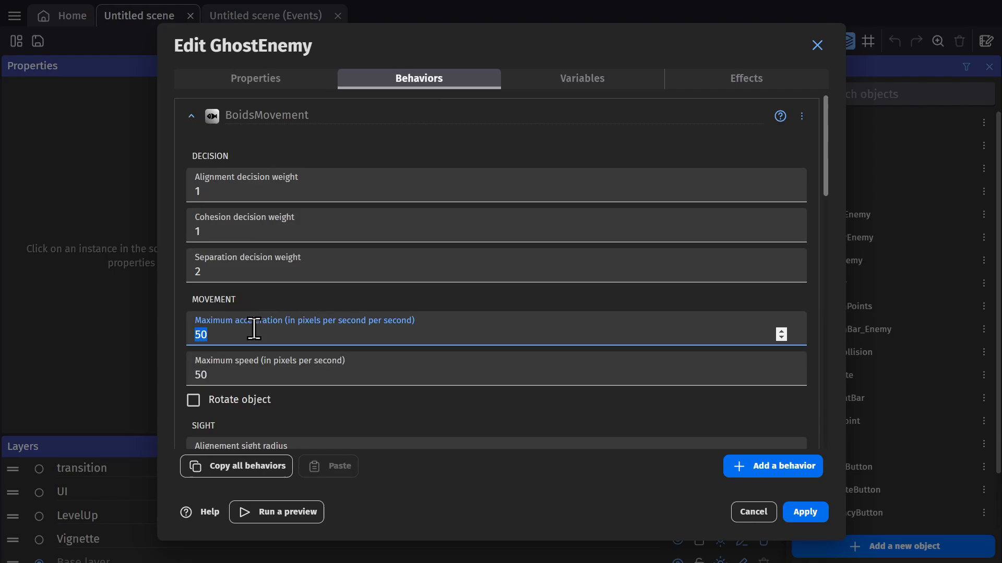
text(30)
double_click(257, 367)
text(30)
click(805, 512)
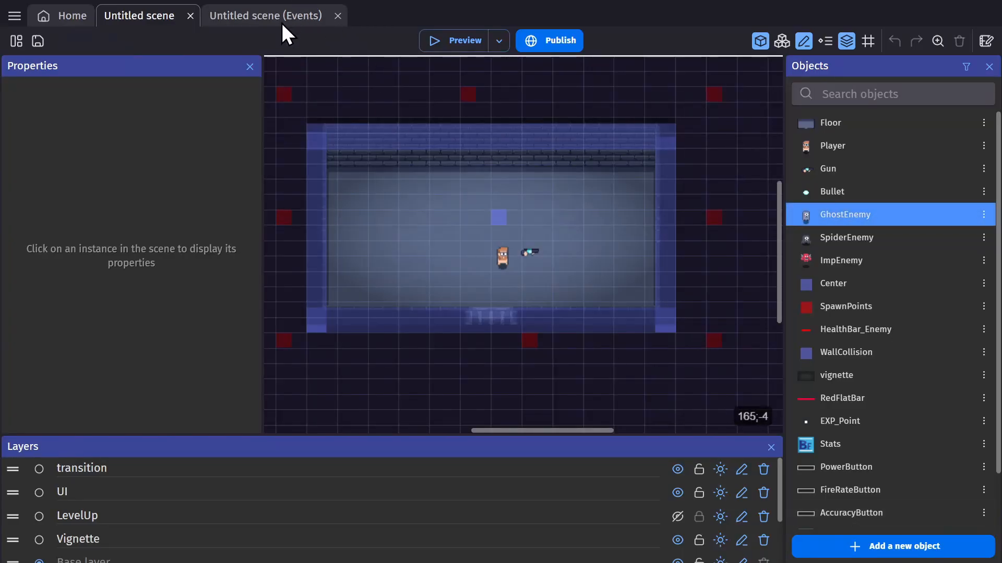
Step: Set the decision weight of GhostEnemy's move toward Center action to 2 and test shooting the ghosts in a preview
click(266, 16)
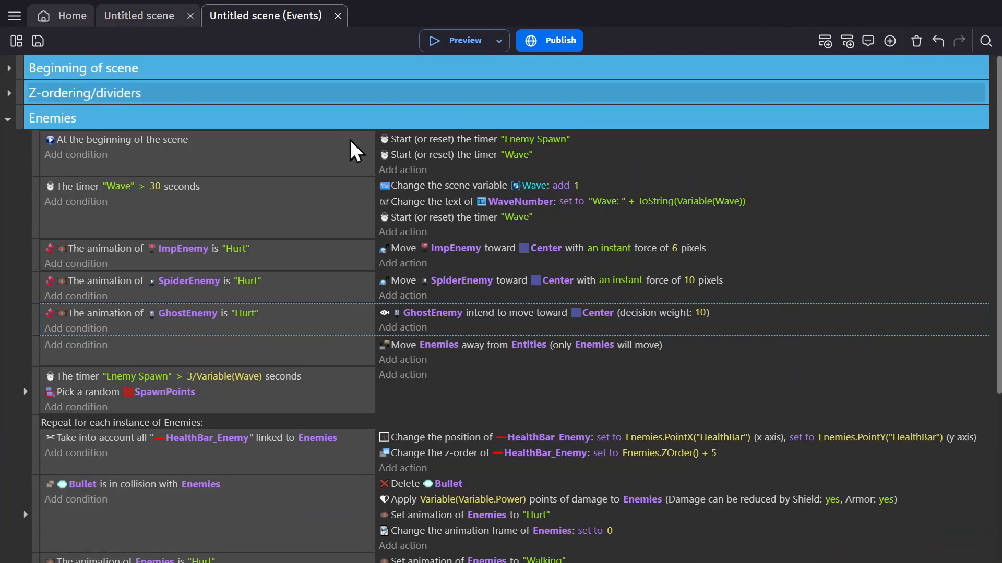
click(701, 315)
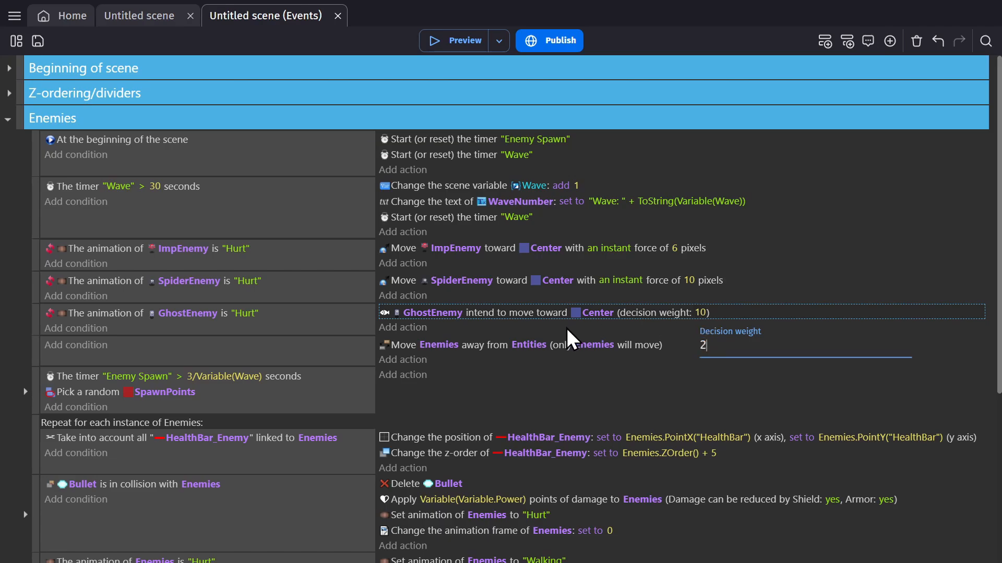
key(Return)
click(456, 41)
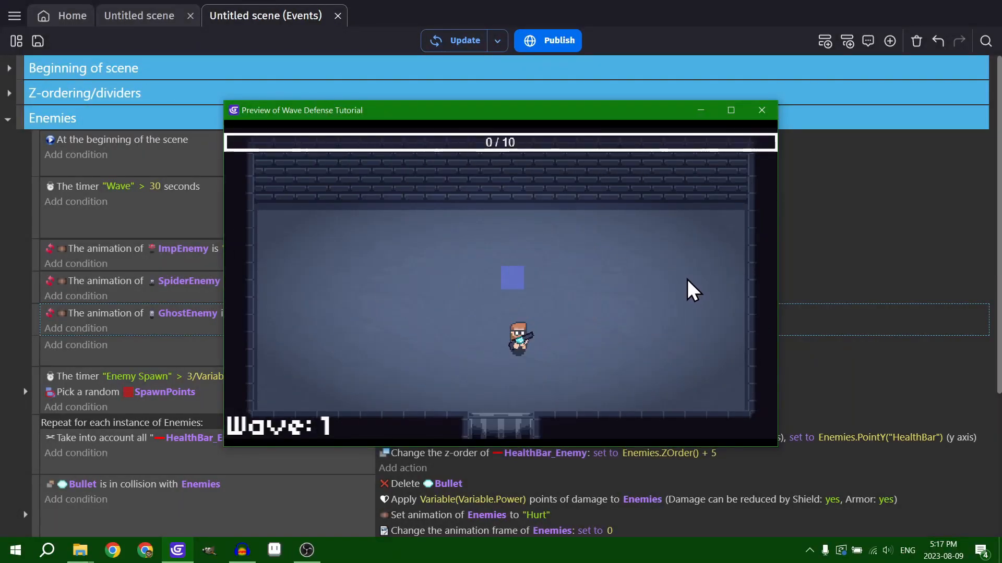
click(413, 229)
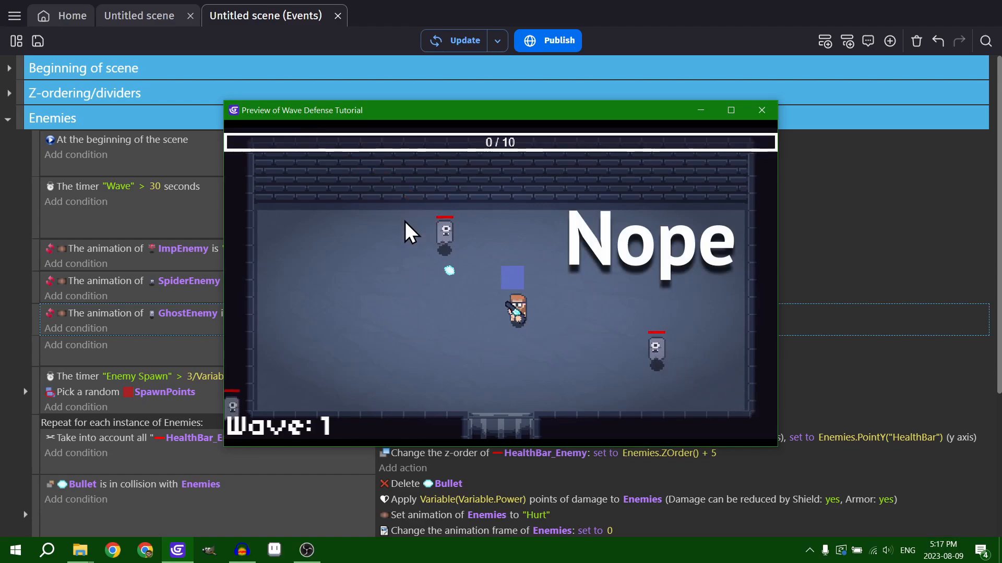
Step: Set the decision weight of GhostEnemy's move toward Center action to 0.5 and run a new preview
click(762, 110)
double_click(676, 318)
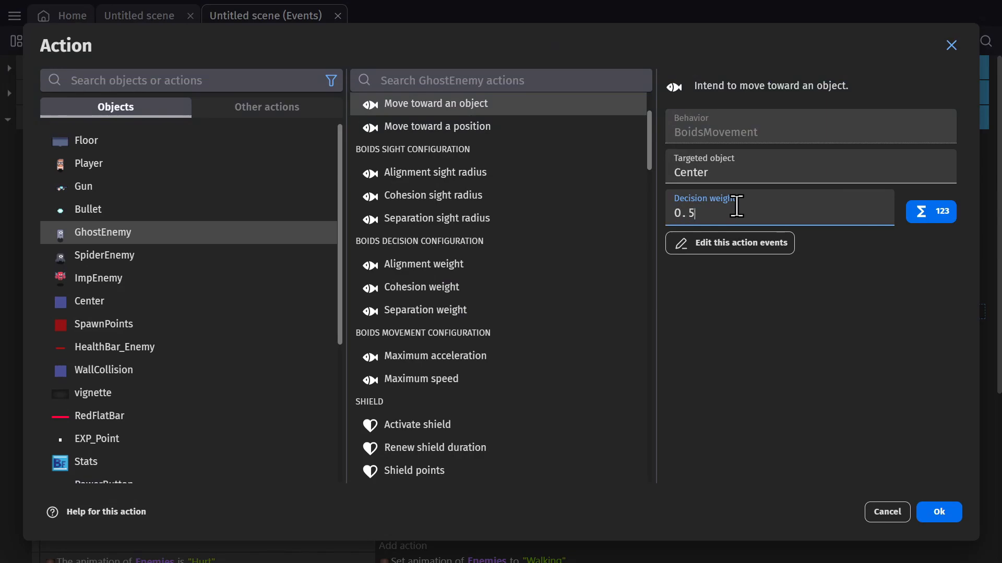
click(937, 509)
click(454, 43)
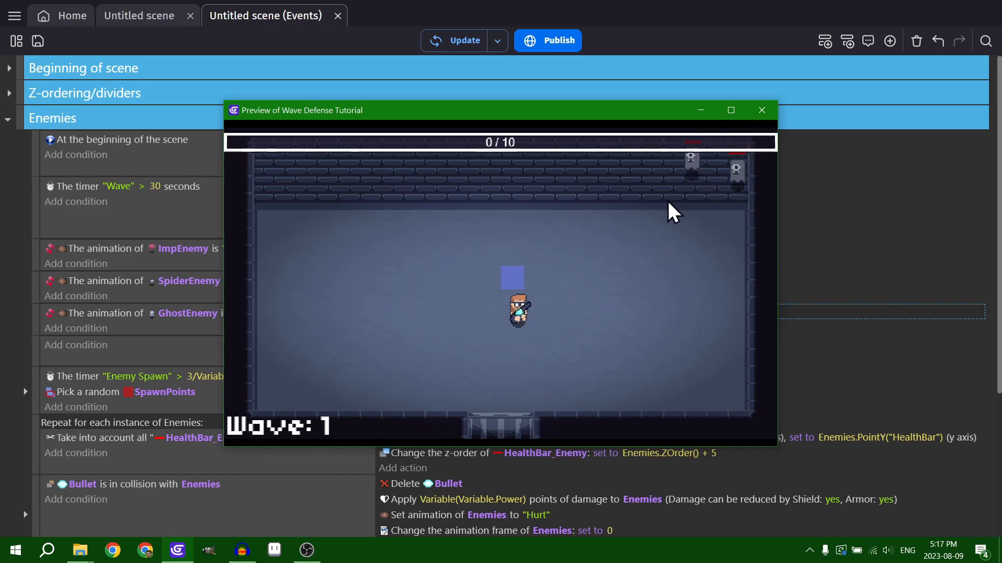
Step: Test how the ghosts approach the center in the preview while moving the player around the room
key(Up)
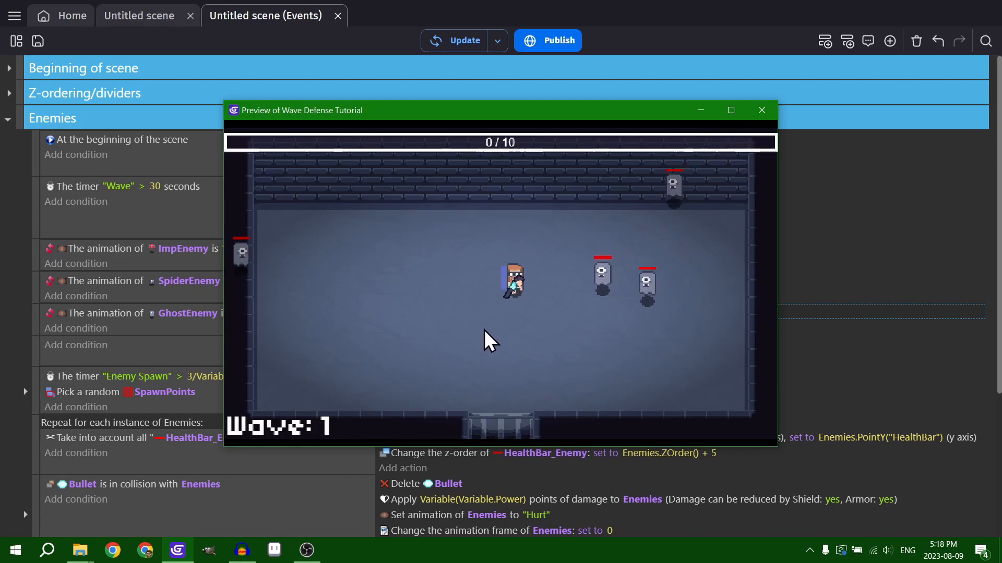
key(Up)
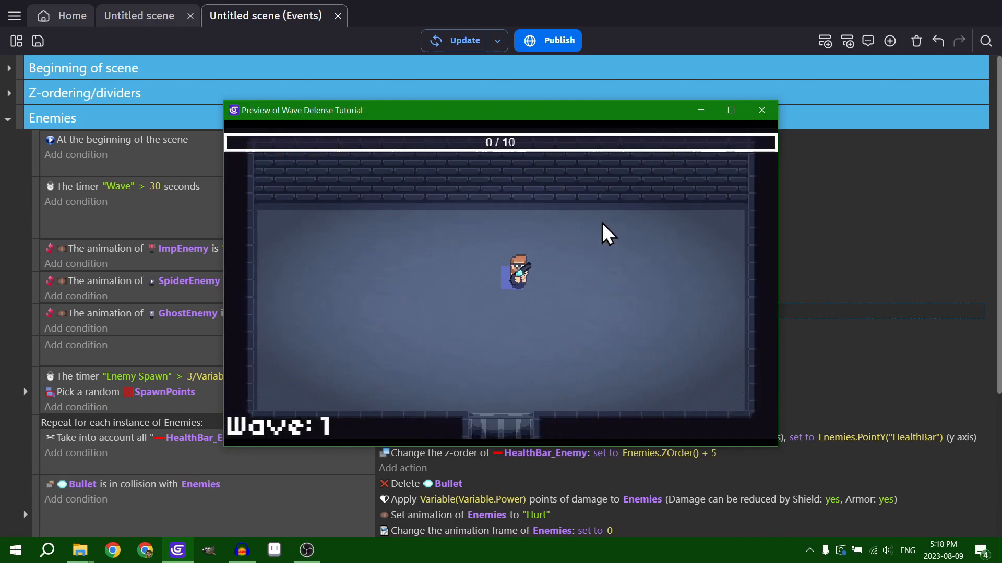
key(a)
mouse_move(360, 286)
mouse_down()
mouse_move(331, 272)
mouse_move(343, 175)
mouse_move(522, 217)
mouse_move(271, 393)
mouse_move(533, 332)
mouse_move(686, 168)
mouse_move(346, 288)
mouse_move(349, 269)
mouse_up()
key(w)
key(d)
key(s)
key(a)
key(w)
key(d)
key(a)
key(w)
key(d)
key(a)
key(s)
key(d)
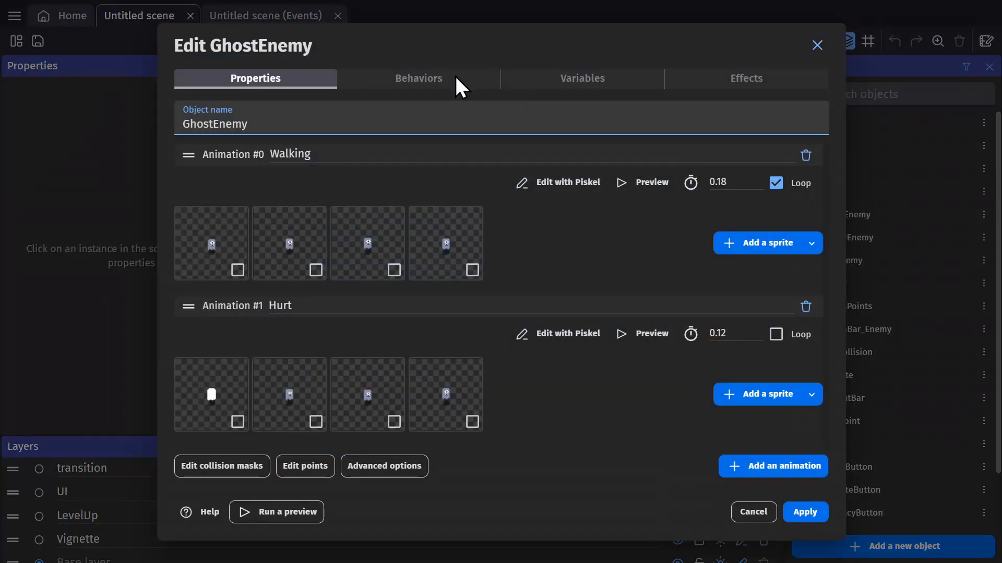
Step: Set the maximum speed and maximum acceleration of GhostEnemy's BoidsMovement behavior to 25
click(456, 84)
scroll(302, 339, down, 3)
click(201, 183)
text(25)
click(250, 144)
text(25)
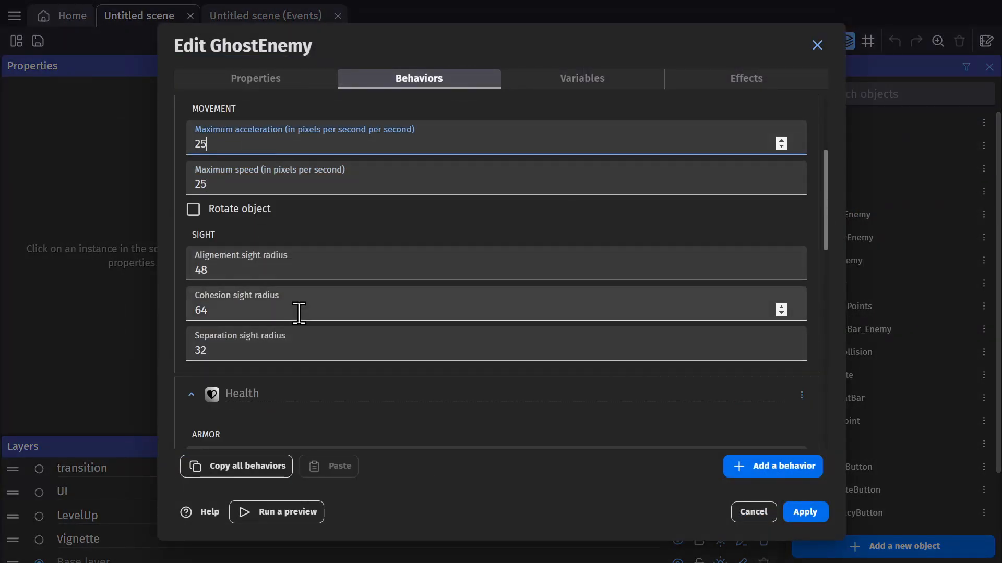
scroll(514, 387, up, 3)
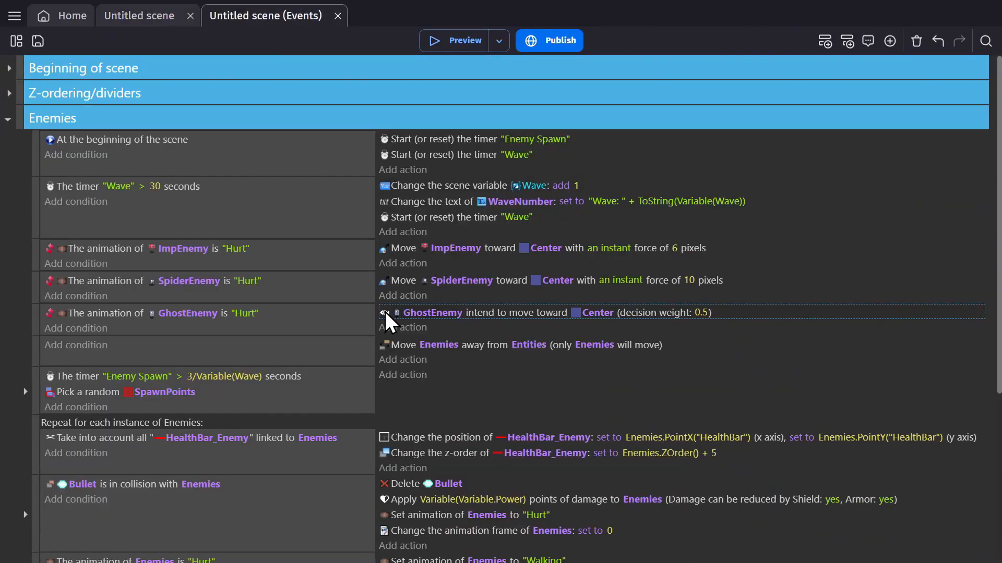
Step: Duplicate GhostEnemy's move toward Center action and make the copy avoid a radius of 50 around Player with decision weight 30
key(ctrl+c)
key(ctrl+v)
double_click(699, 326)
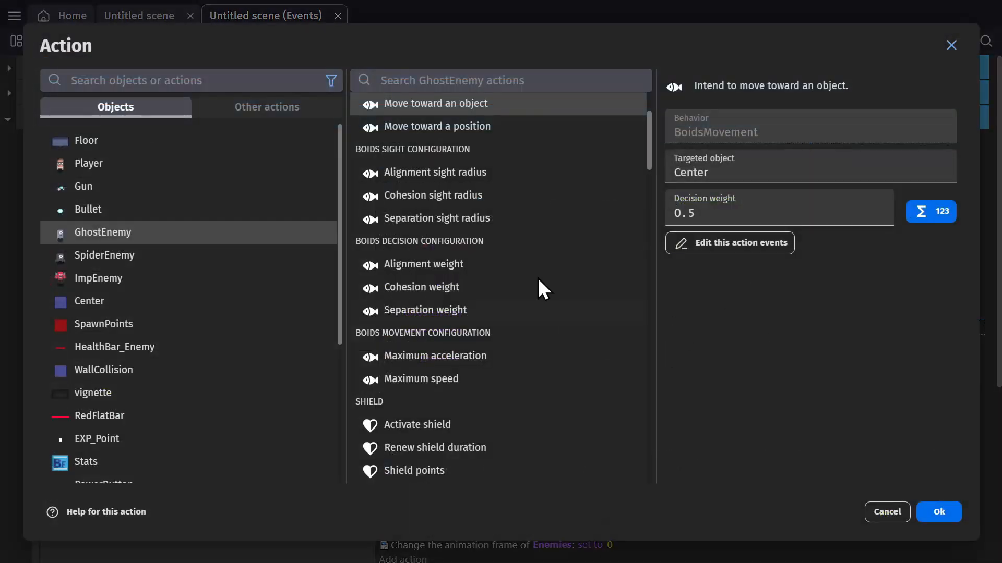
scroll(441, 131, up, 2)
click(418, 155)
text(Player)
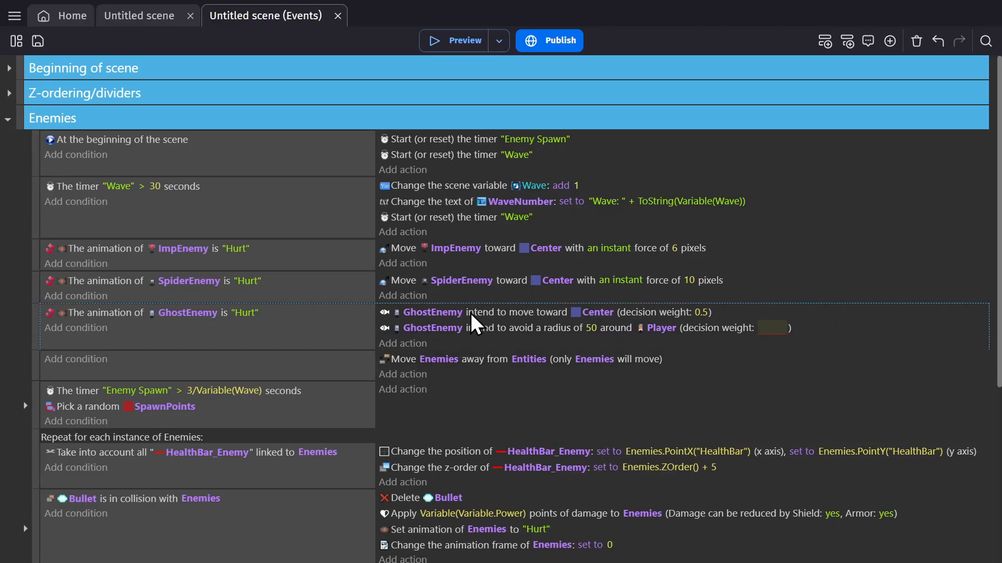
click(773, 328)
text(0.5)
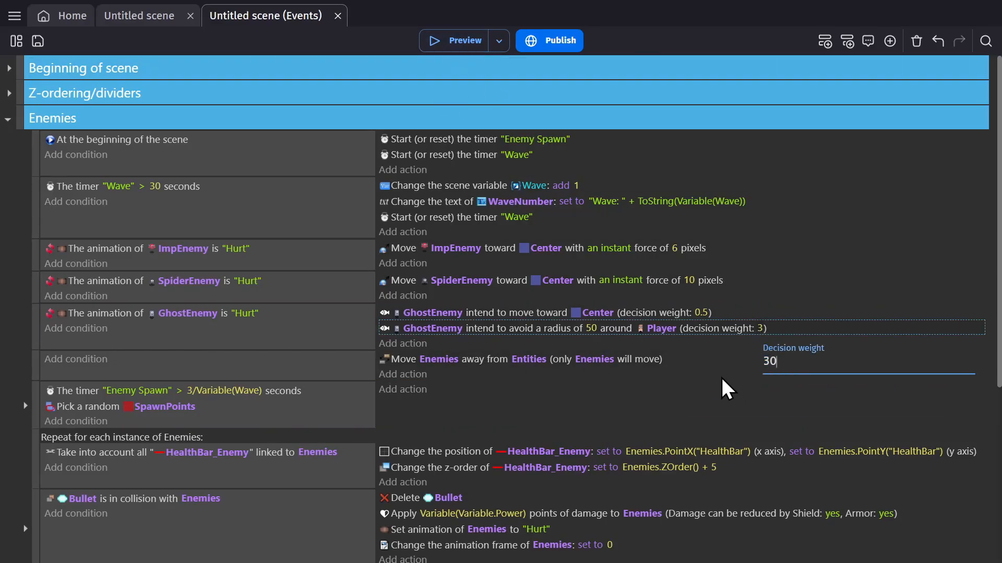
Step: Preview the game and test the ghosts' avoidance of the player by moving near them and shooting them
click(453, 40)
key(w)
key(w)
key(a)
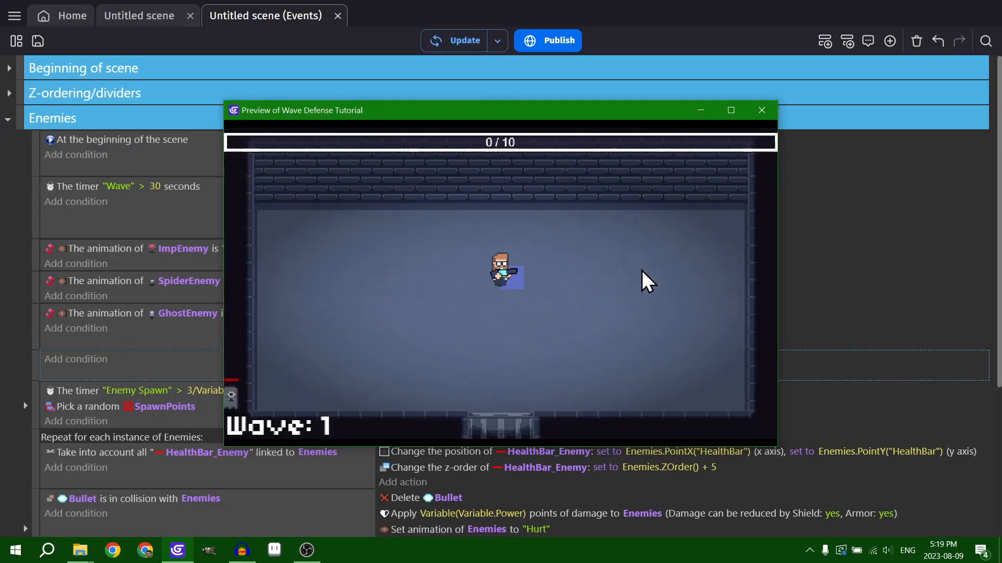
key(s)
key(d)
key(w)
key(a)
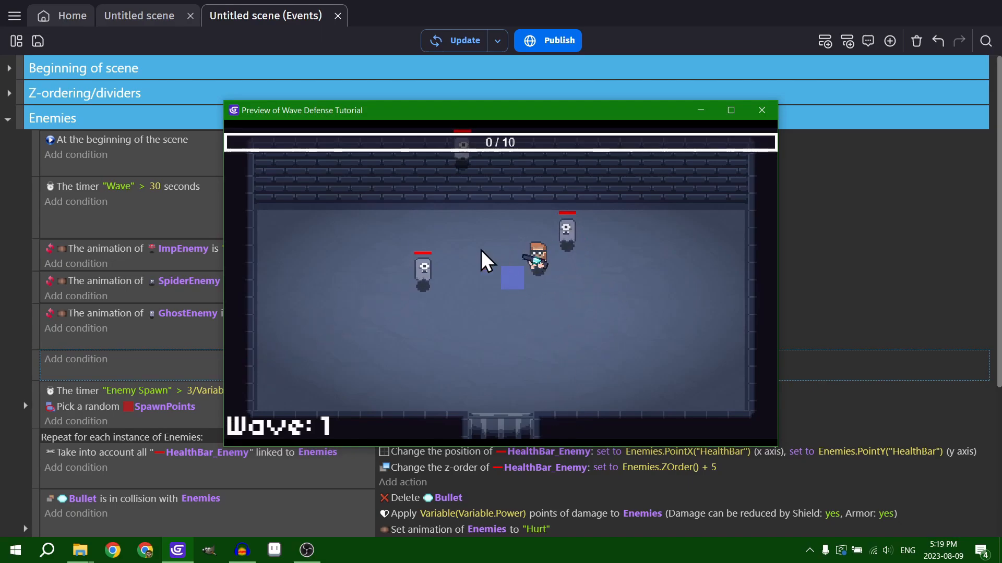
key(d)
key(d)
click(551, 201)
click(616, 197)
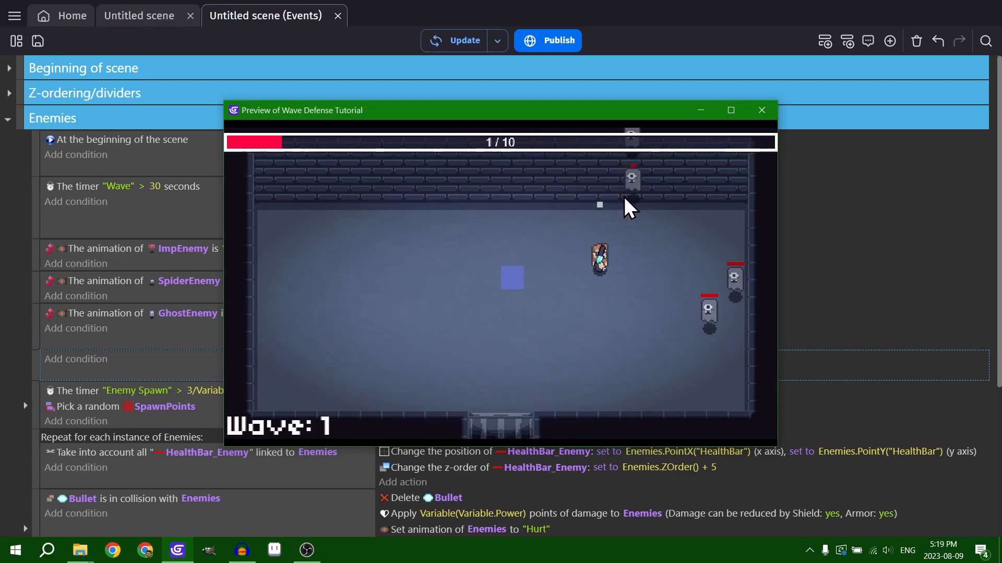
key(s)
click(715, 293)
key(w)
key(d)
click(652, 188)
click(652, 188)
key(w)
key(a)
key(s)
click(722, 311)
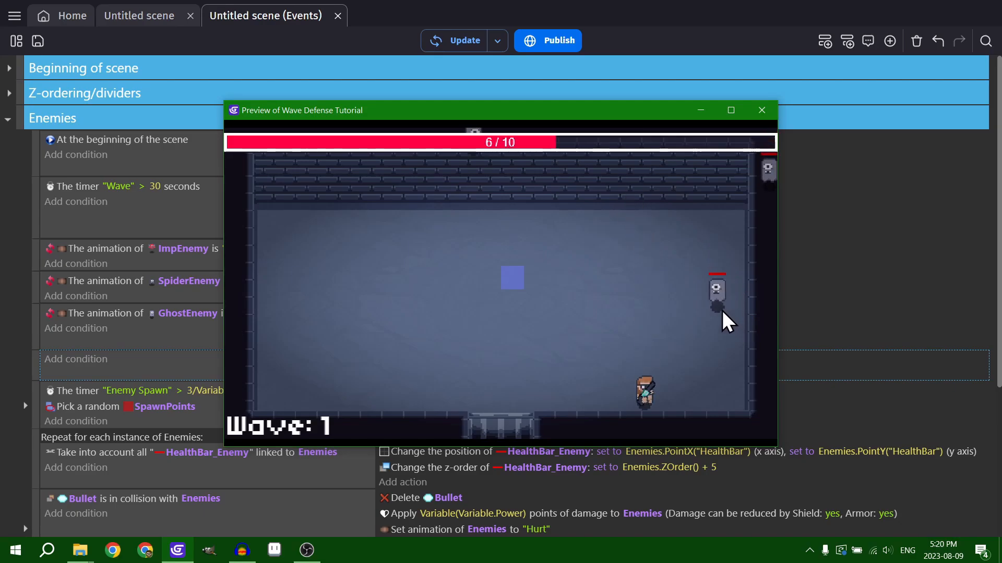
key(w)
key(s)
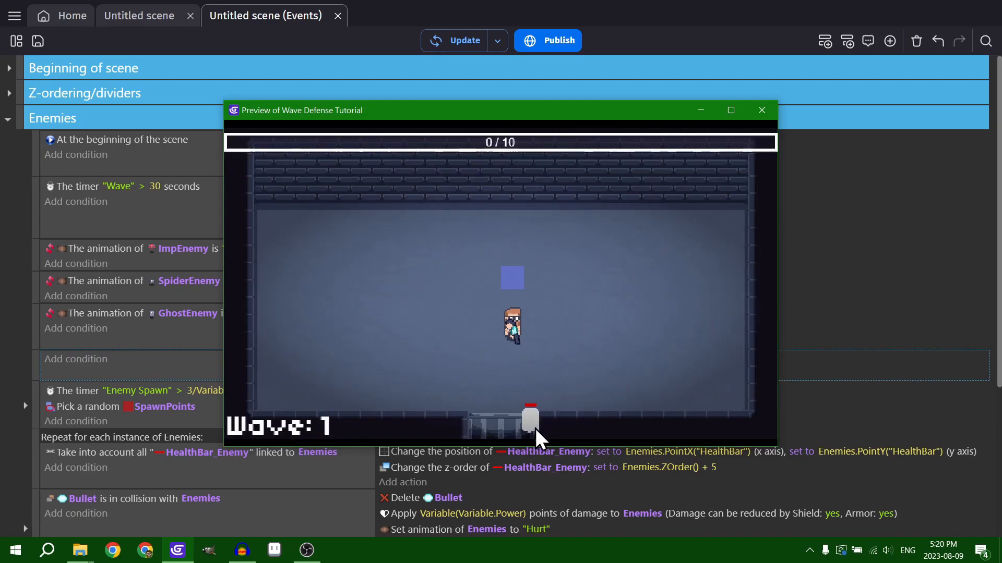
Step: Play a fresh preview run into wave 2, shooting ghosts to examine their flocking and avoidance movement
click(548, 429)
key(w)
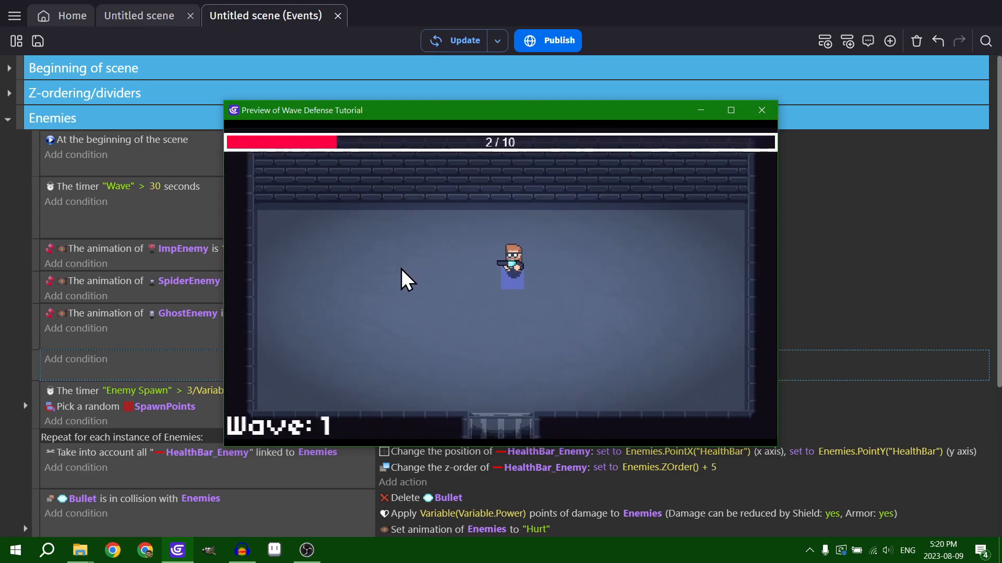
key(d)
click(746, 234)
key(a)
click(587, 195)
key(d)
click(715, 199)
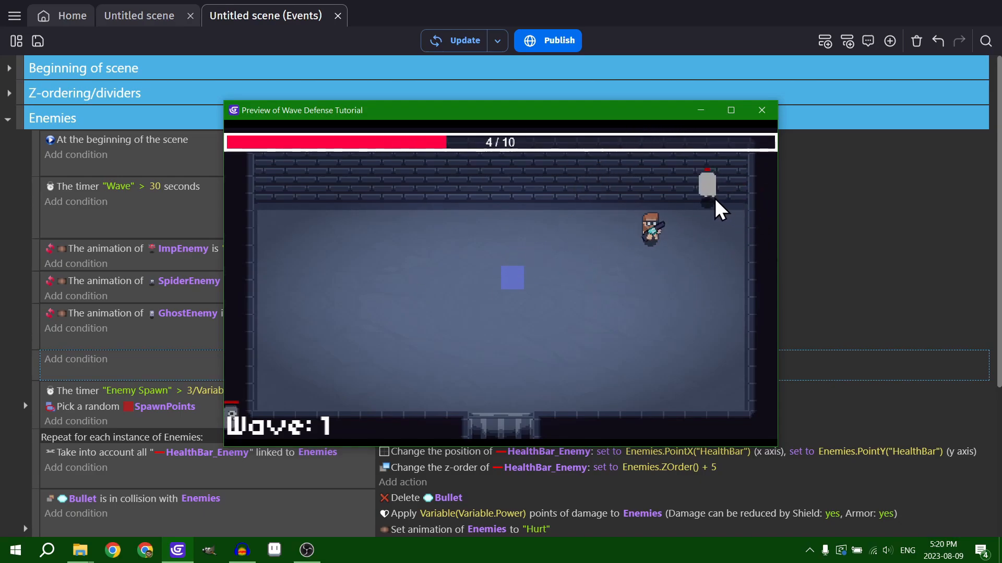
key(s)
click(303, 411)
key(a)
click(328, 409)
key(d)
key(w)
click(496, 190)
key(w)
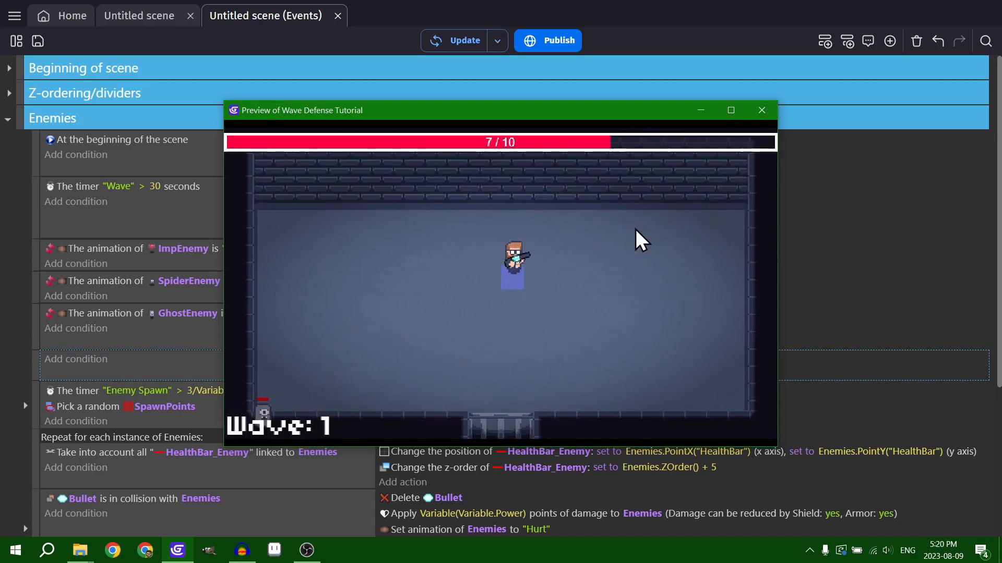
key(a)
key(s)
click(336, 406)
key(d)
key(w)
key(a)
click(262, 216)
key(s)
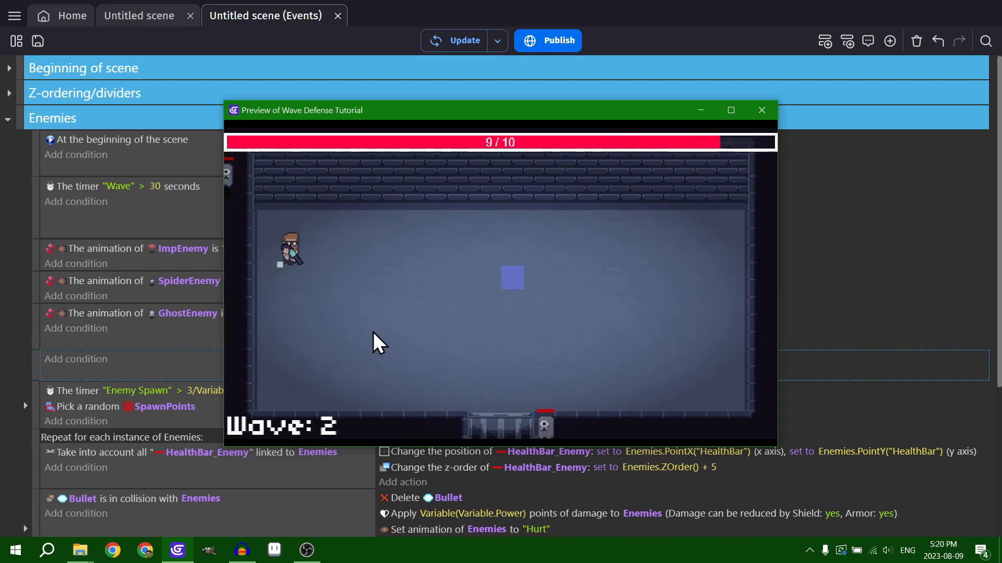
click(522, 282)
key(d)
key(s)
click(544, 426)
key(w)
click(696, 211)
key(a)
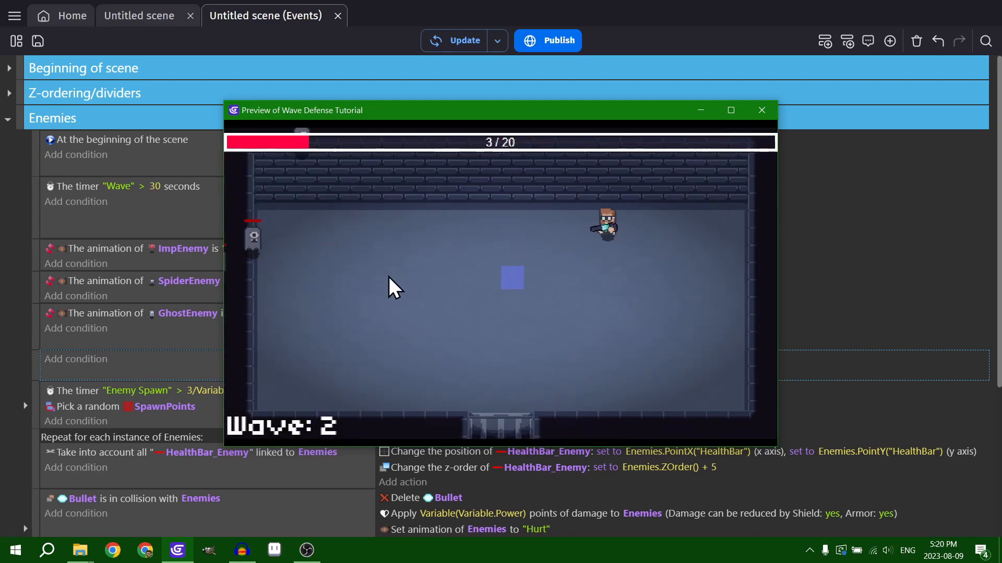
click(295, 197)
key(s)
click(301, 354)
key(d)
click(674, 240)
click(370, 291)
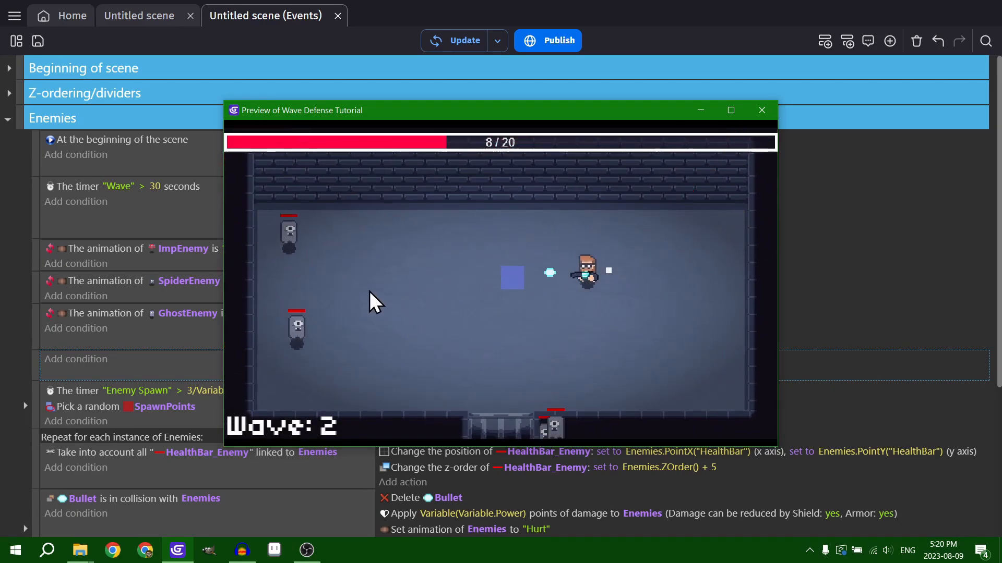
key(a)
click(578, 396)
key(s)
click(469, 401)
key(d)
click(597, 352)
key(a)
click(646, 273)
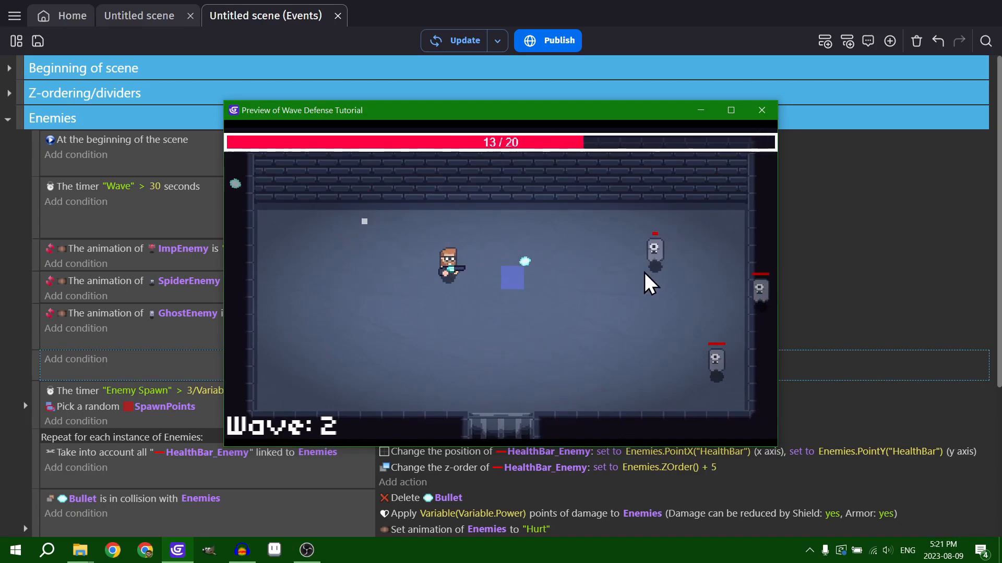
key(d)
click(710, 314)
drag(553, 452, 549, 436)
click(626, 289)
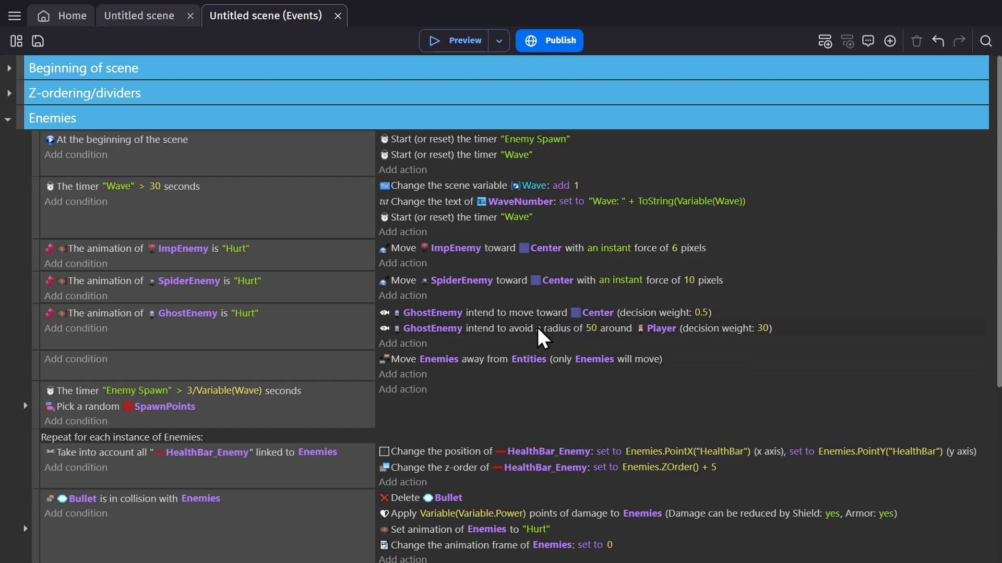
Step: Save the project with GhostEnemy's move toward Center and avoid Player actions in place
click(517, 334)
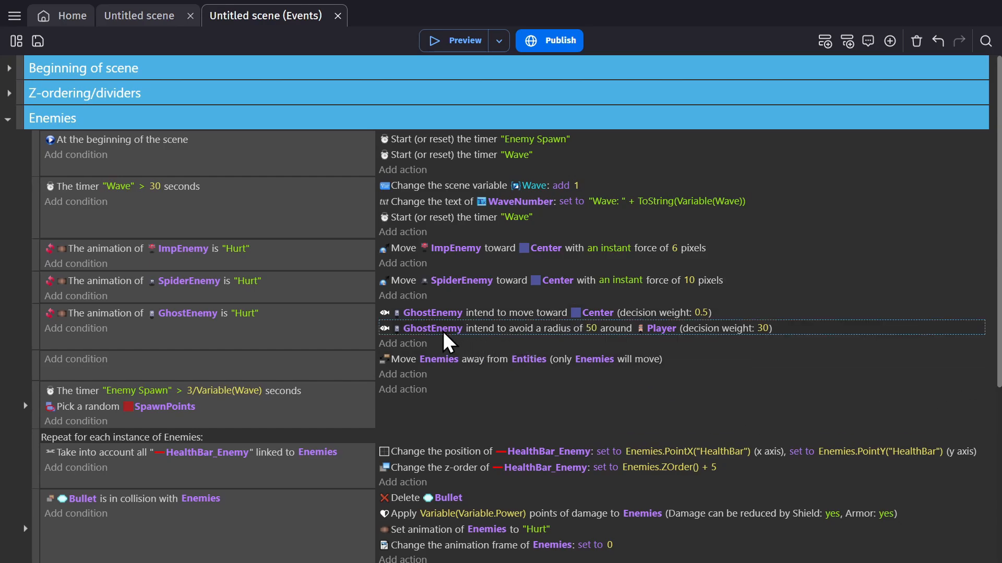
click(659, 305)
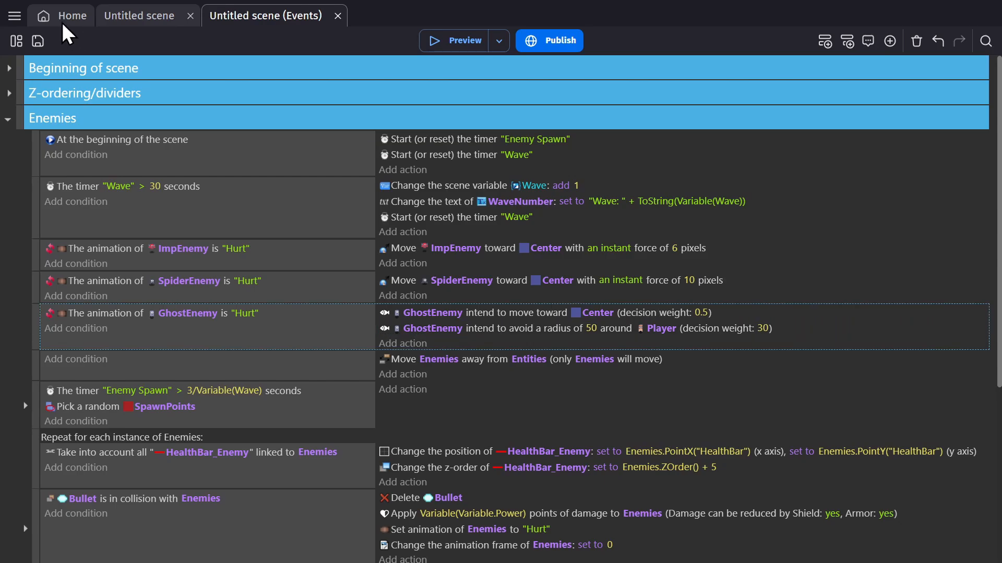
click(16, 17)
mouse_move(44, 36)
click(100, 105)
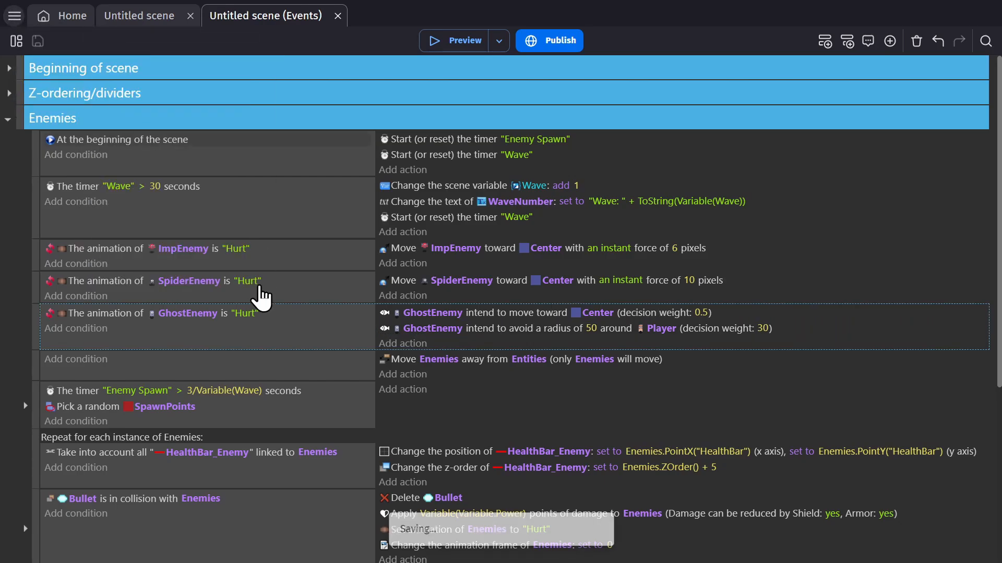
click(377, 285)
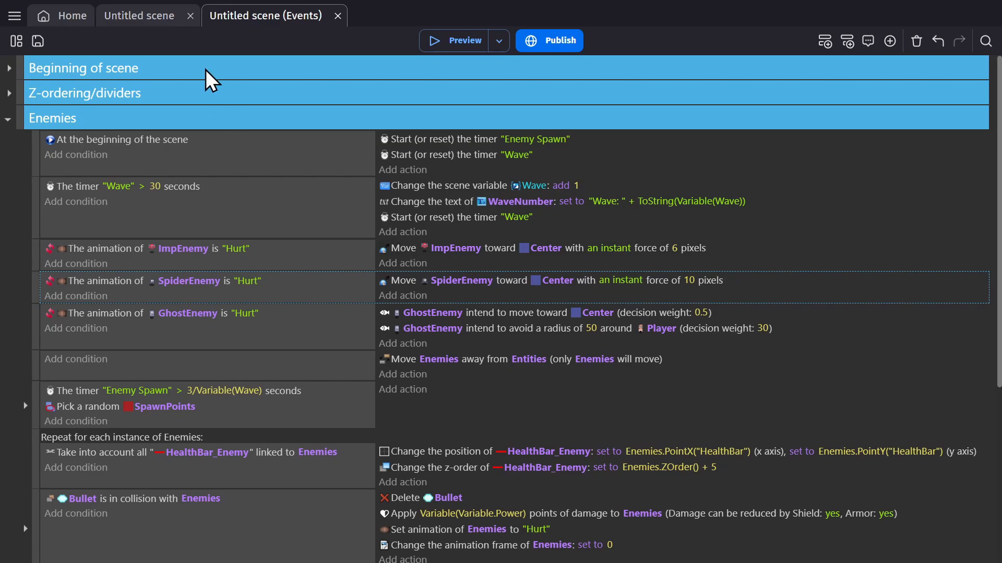
Step: Add the Boids Movement behavior to the ImpEnemy object
click(152, 15)
double_click(843, 258)
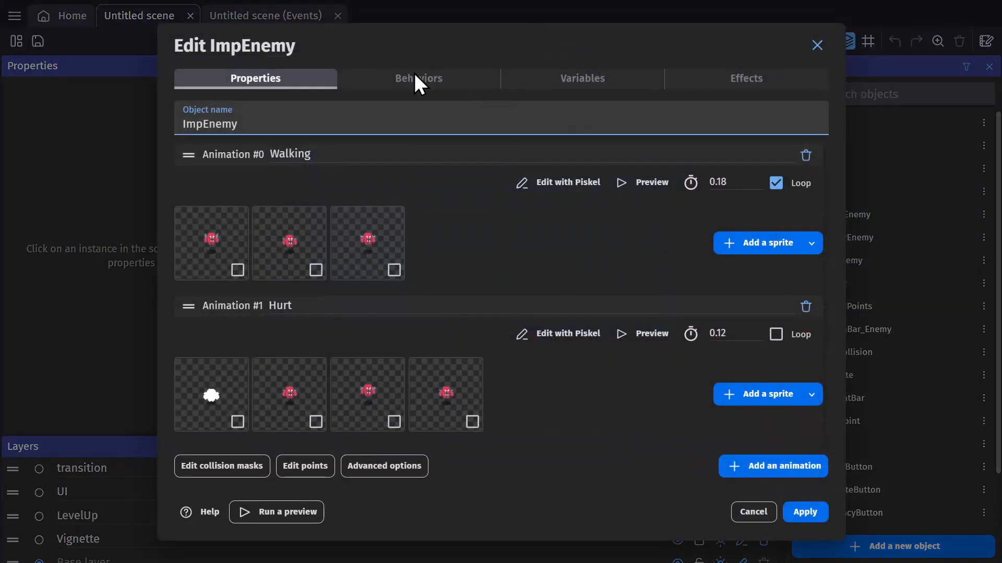
click(417, 81)
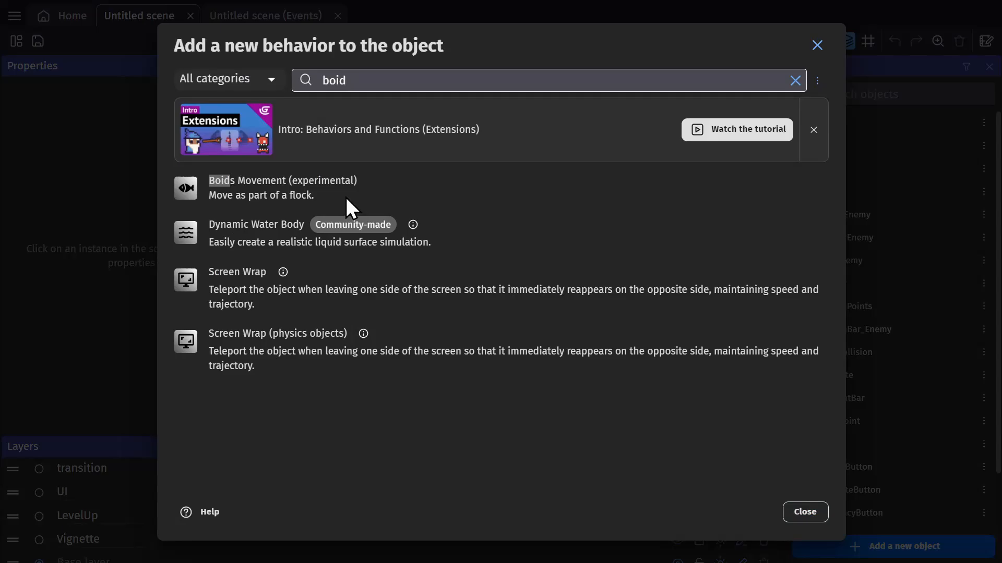
click(255, 189)
Step: Set ImpEnemy's boids maximum acceleration and maximum speed to 20, turn off Rotate object and apply the changes
click(228, 192)
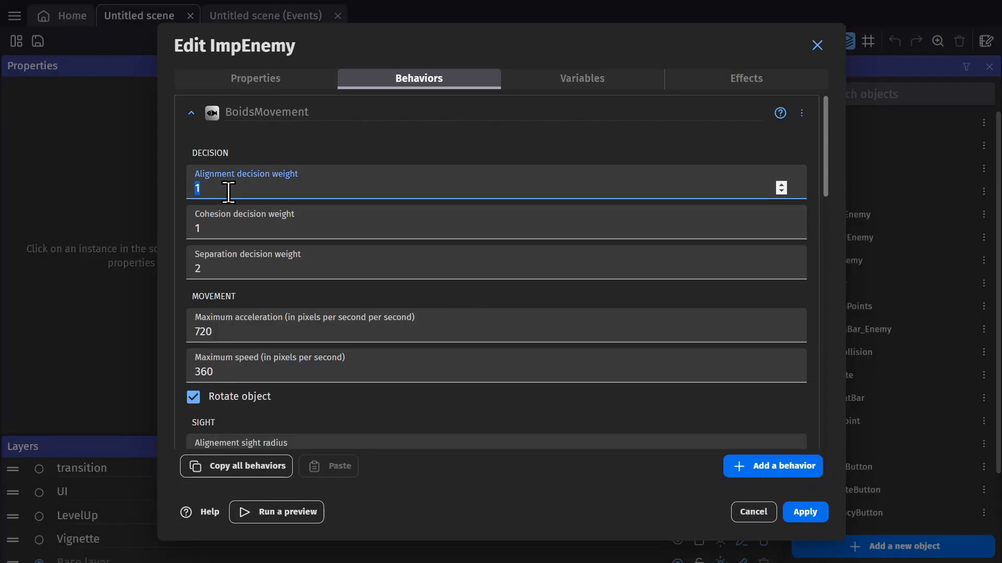
scroll(331, 296, down, 3)
click(288, 141)
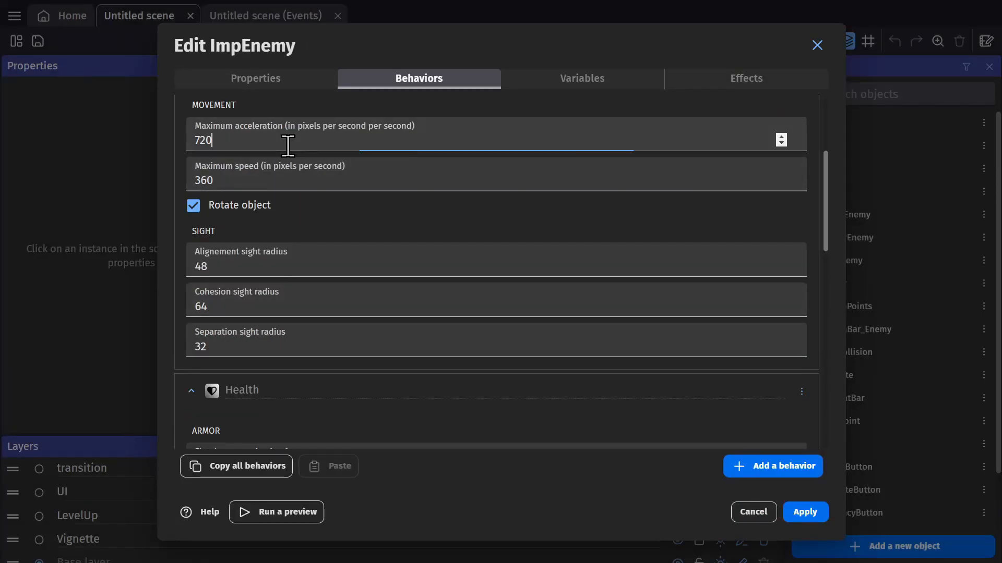
double_click(288, 140)
text(20)
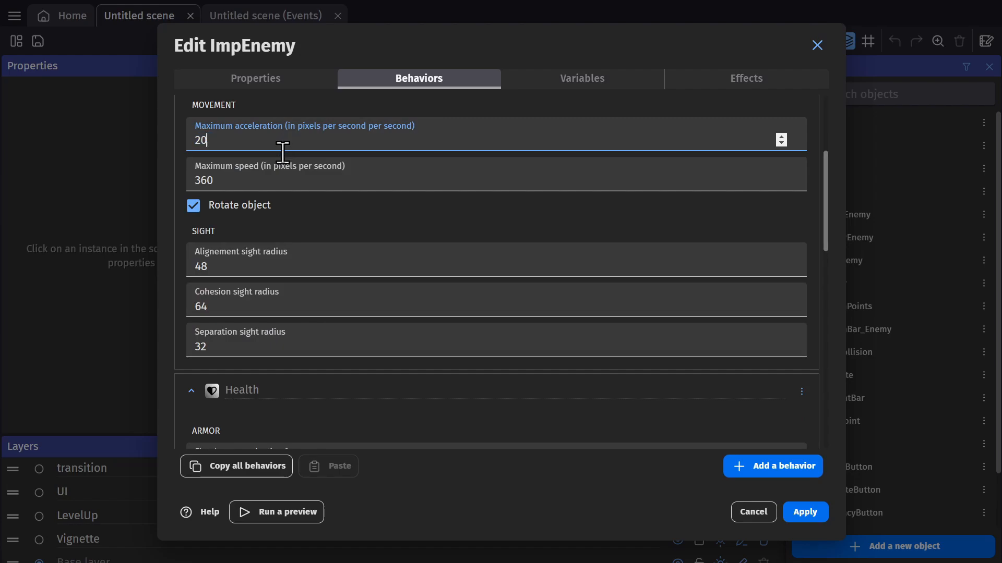
double_click(272, 178)
text(20)
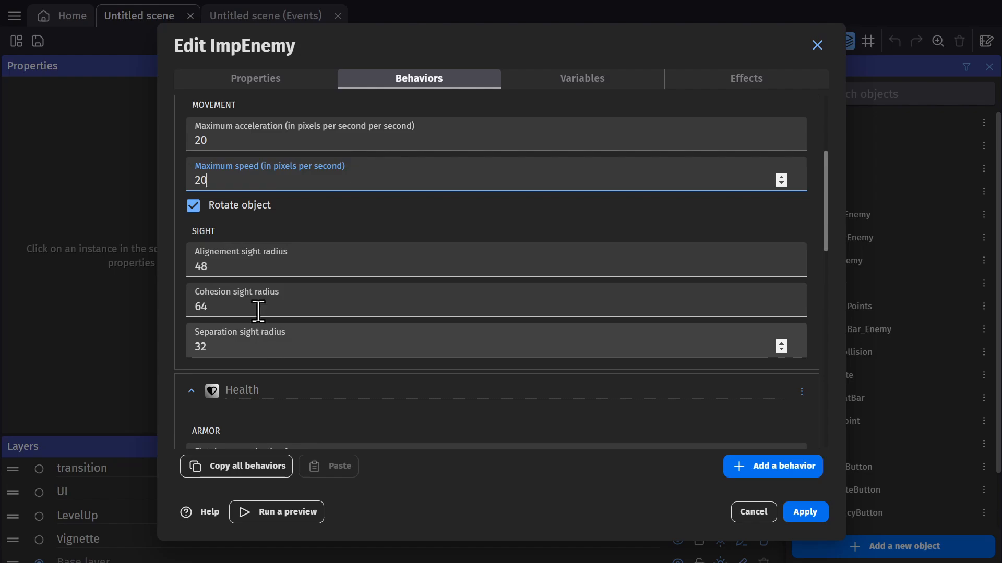
click(194, 207)
click(804, 512)
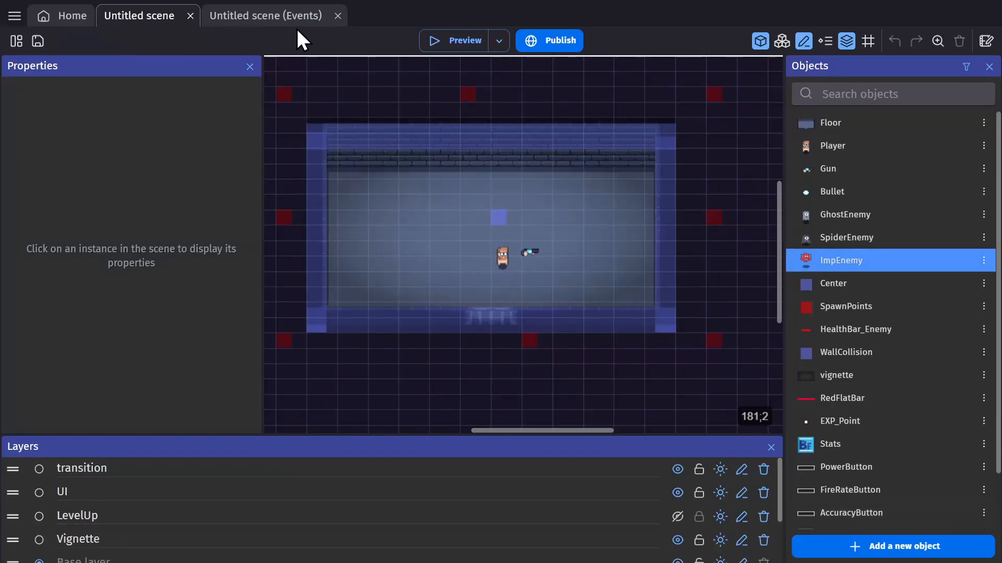
Step: Copy GhostEnemy's two boids actions into the ImpEnemy "Hurt" event and change the move toward Center action's object to ImpEnemy
click(294, 22)
shift+click(496, 329)
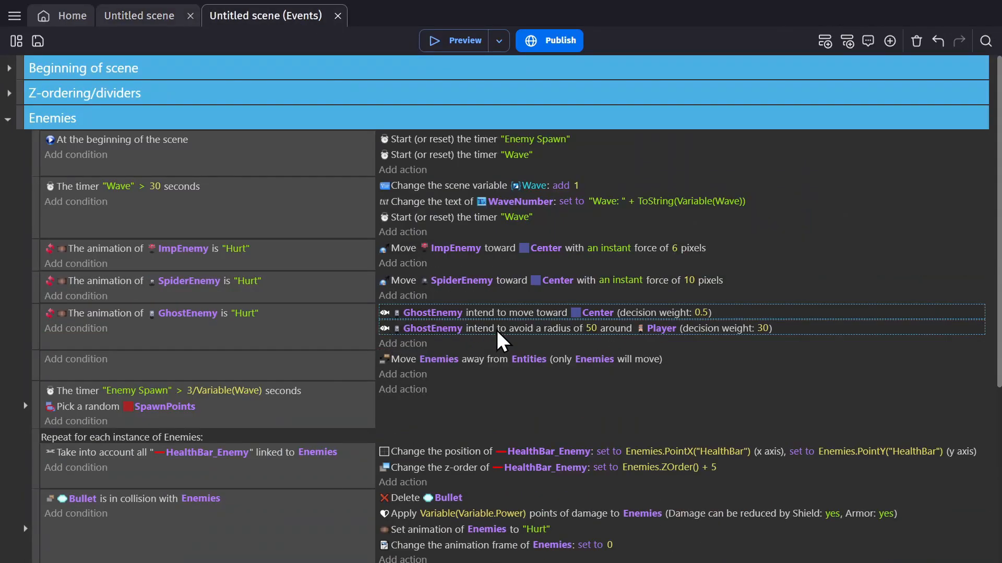
key(ctrl+c)
click(445, 266)
click(445, 267)
text(Imp)
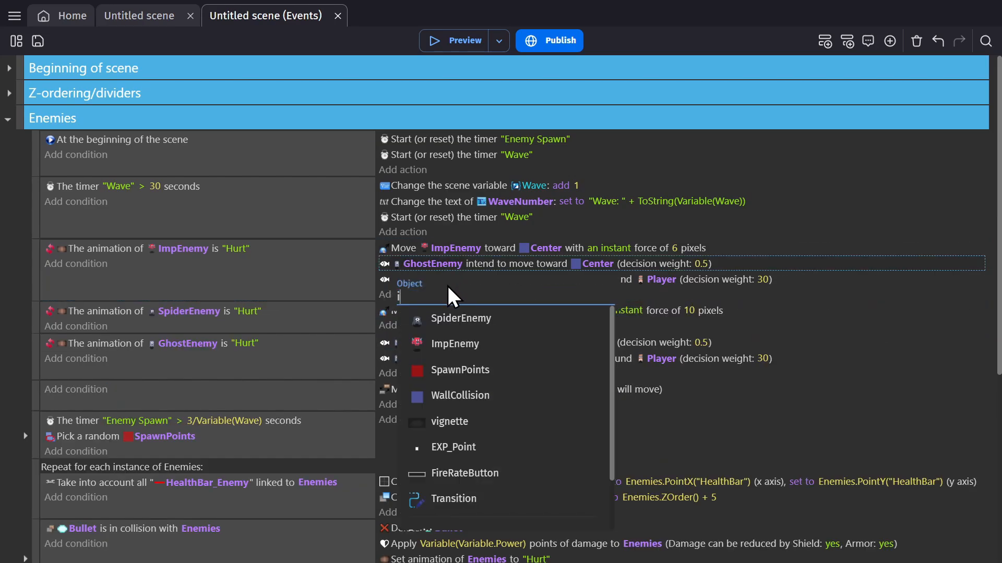
key(Return)
Step: Delete the pasted avoid Player action and the old instant-force move toward Center action from the ImpEnemy event
click(557, 282)
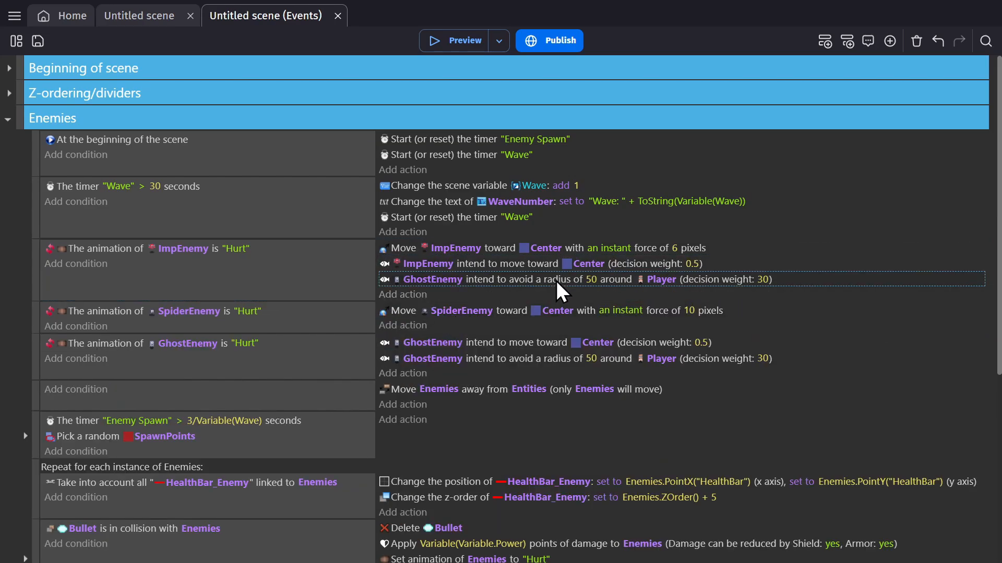
key(Delete)
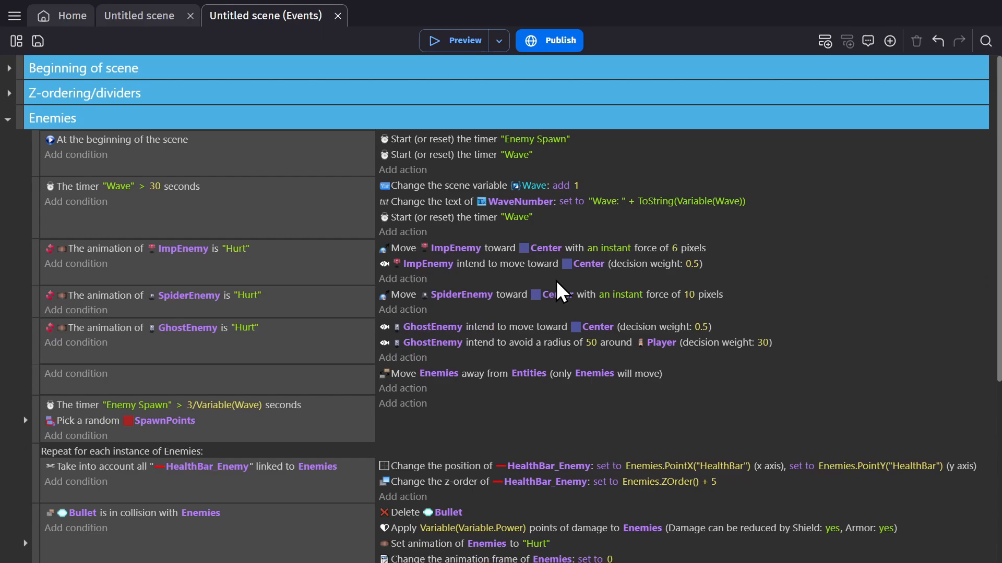
click(507, 251)
key(Delete)
click(491, 256)
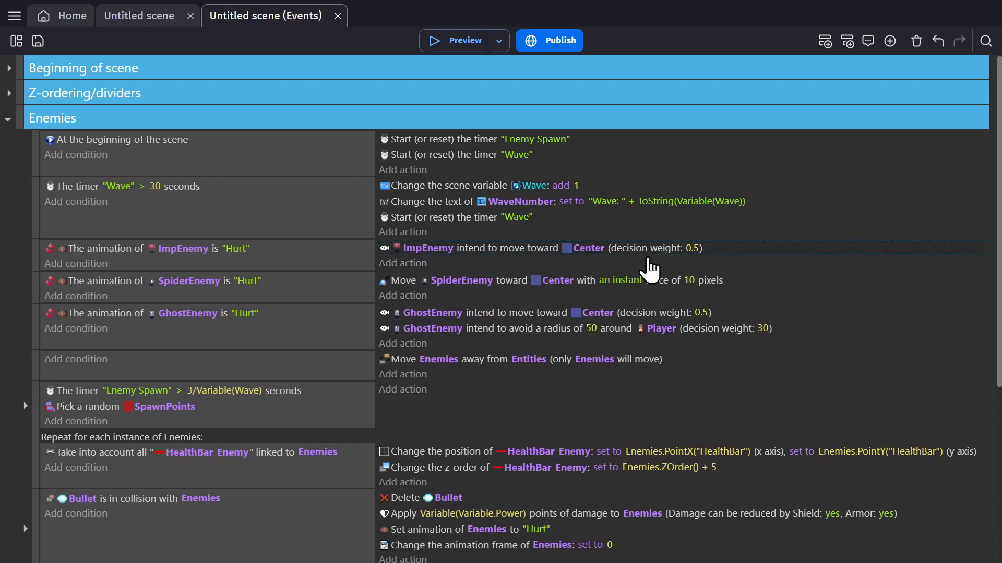
Step: Add the Fire bullets behavior to the ImpEnemy object
click(277, 267)
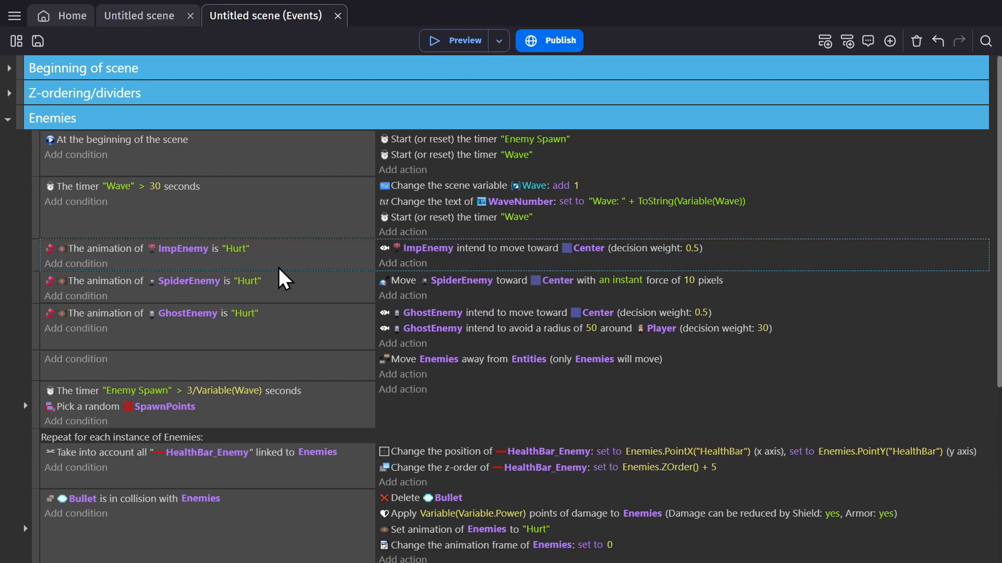
click(134, 16)
double_click(806, 259)
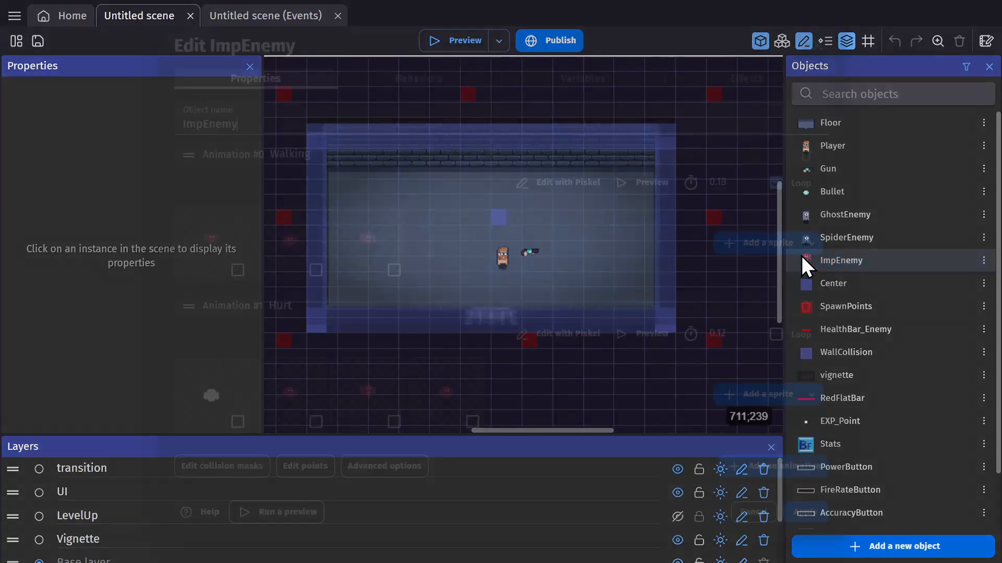
click(438, 79)
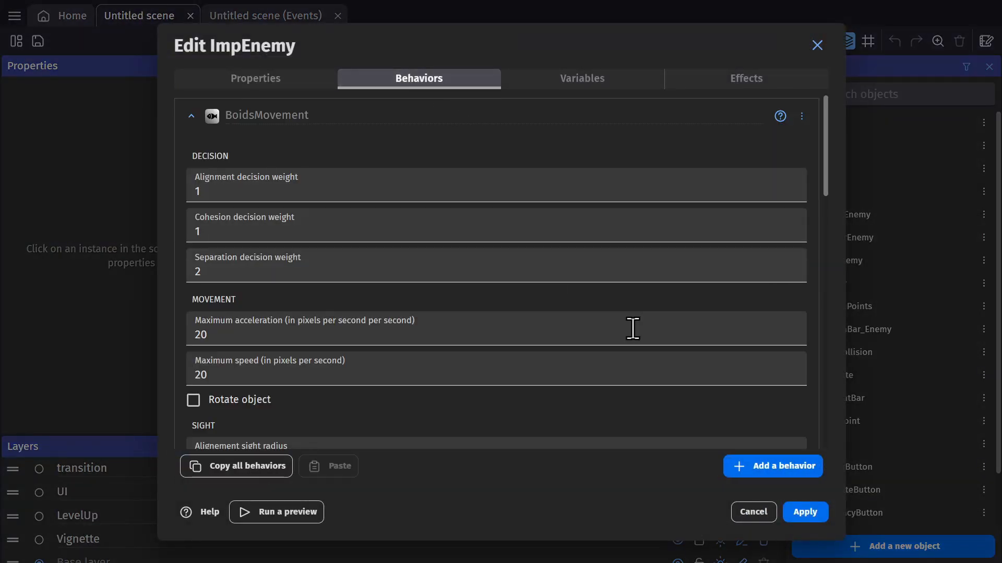
click(767, 466)
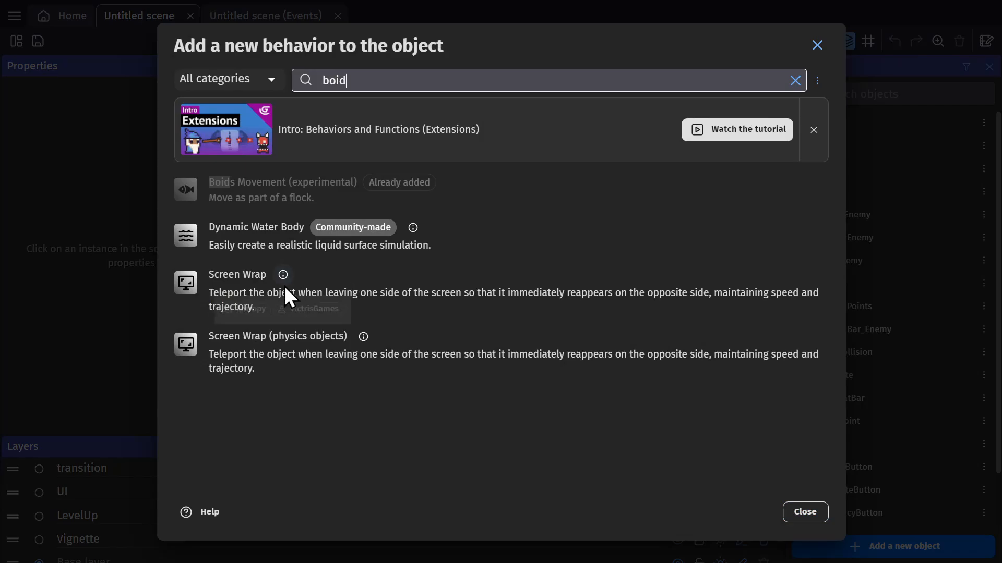
click(383, 78)
text(fire)
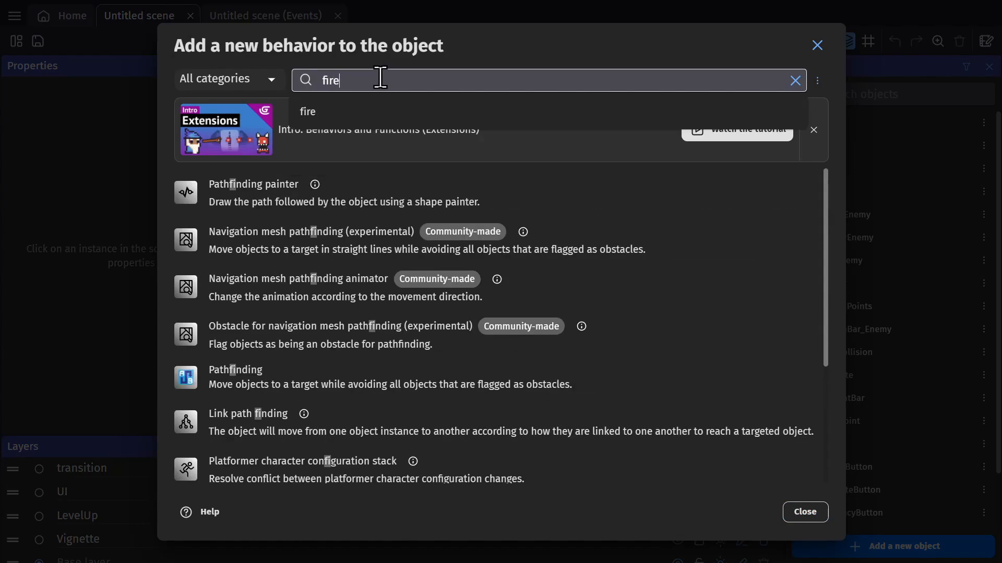
click(284, 233)
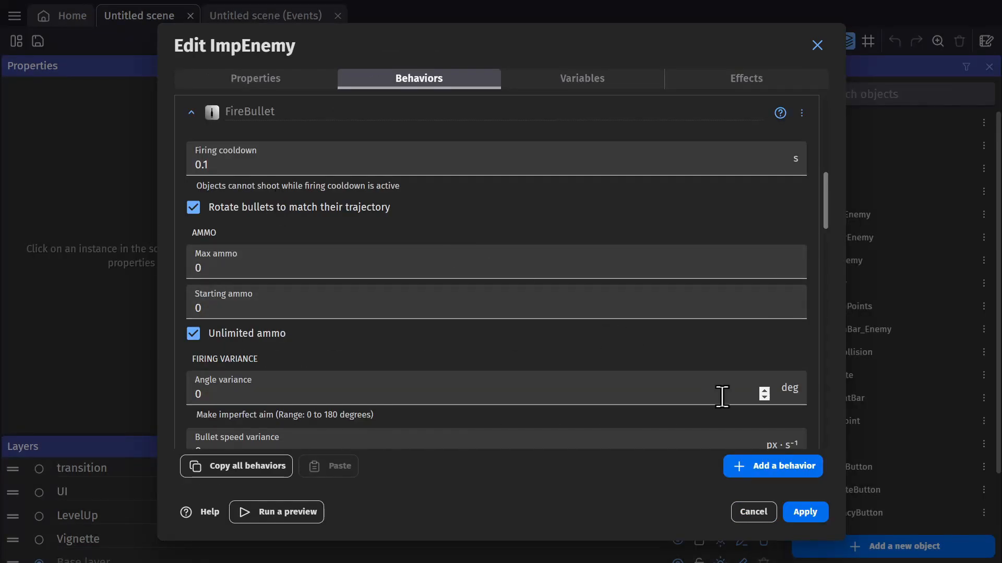
Step: Set ImpEnemy's firing cooldown to 4 seconds, apply it, and place an ImpEnemy instance in the room's upper-right area
click(242, 165)
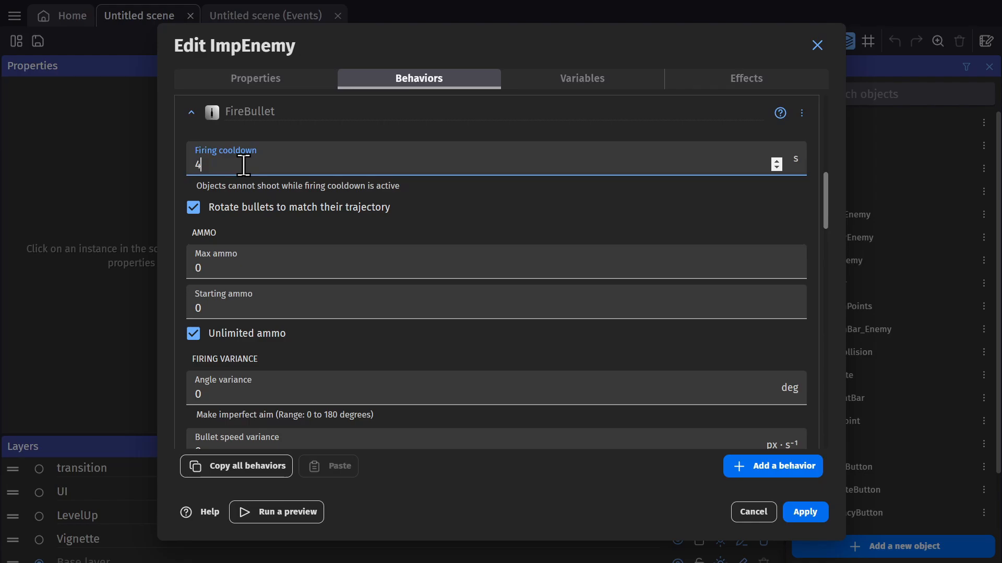
click(812, 510)
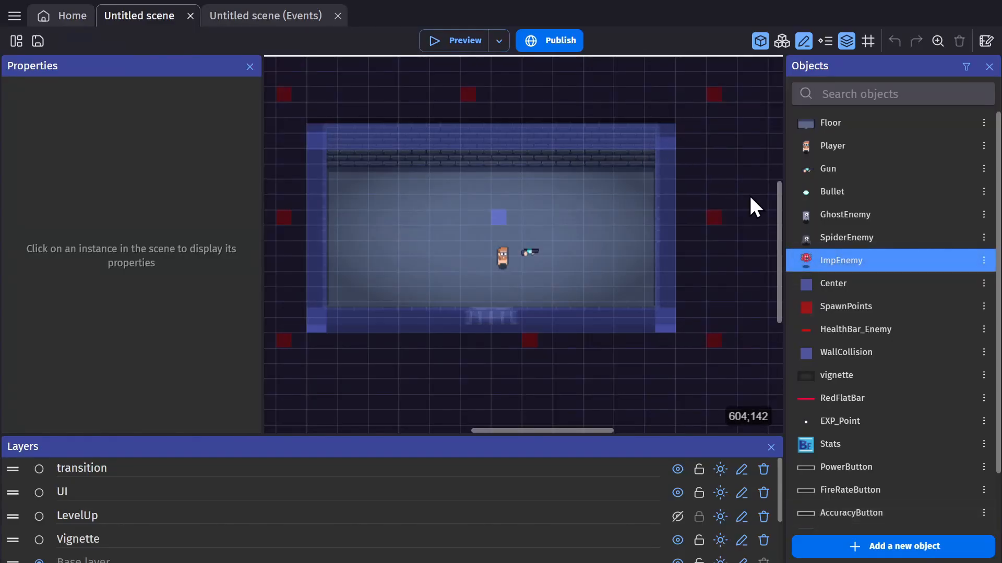
drag(812, 261, 617, 196)
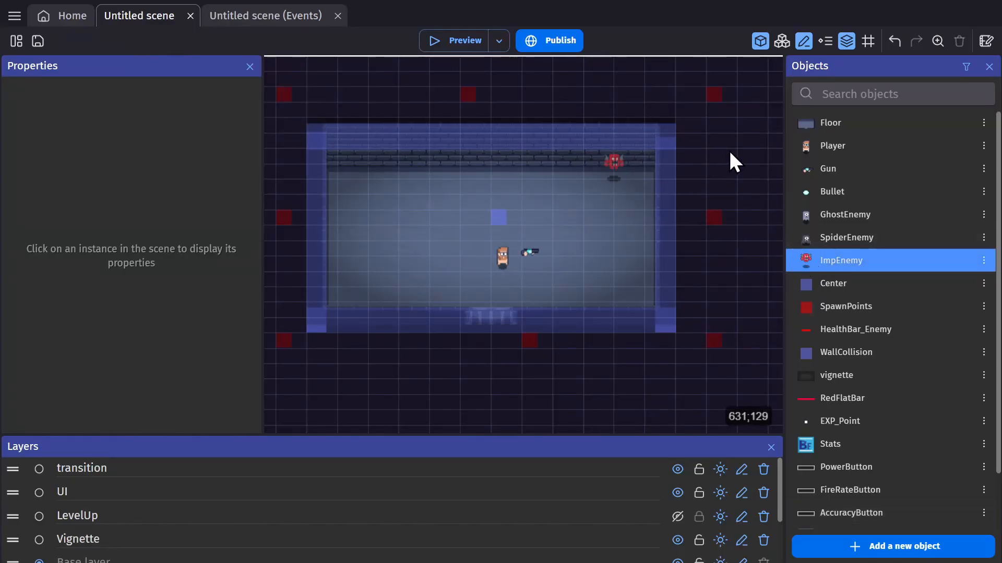
Step: Create a new sprite object named EnemyBullet in the scene
click(300, 16)
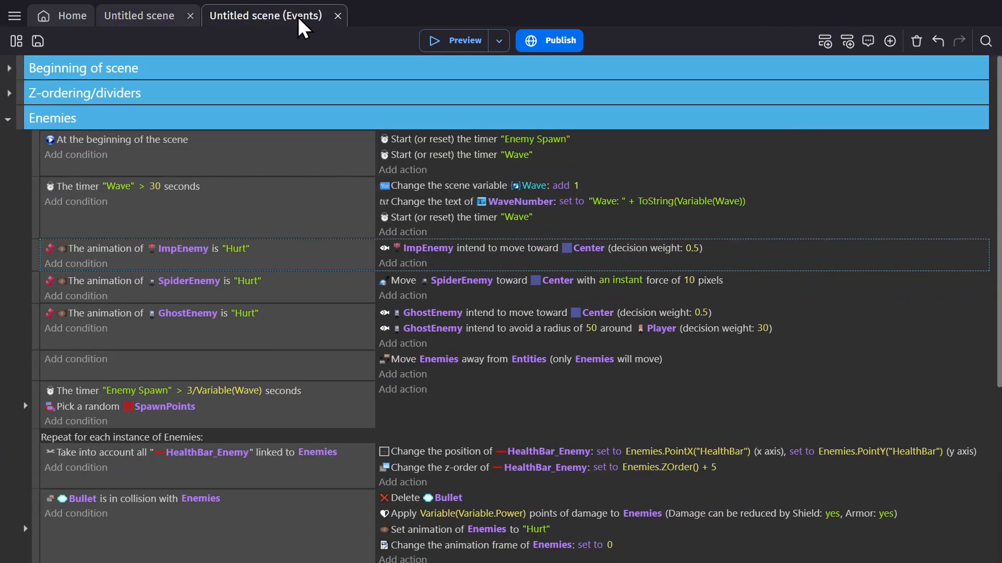
click(128, 17)
scroll(861, 501, down, 3)
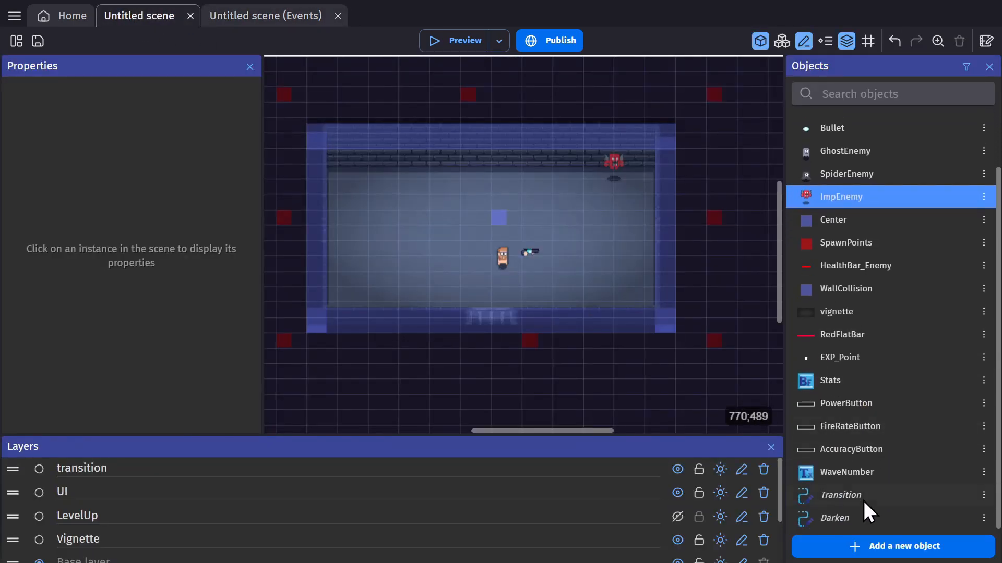
click(858, 546)
click(264, 224)
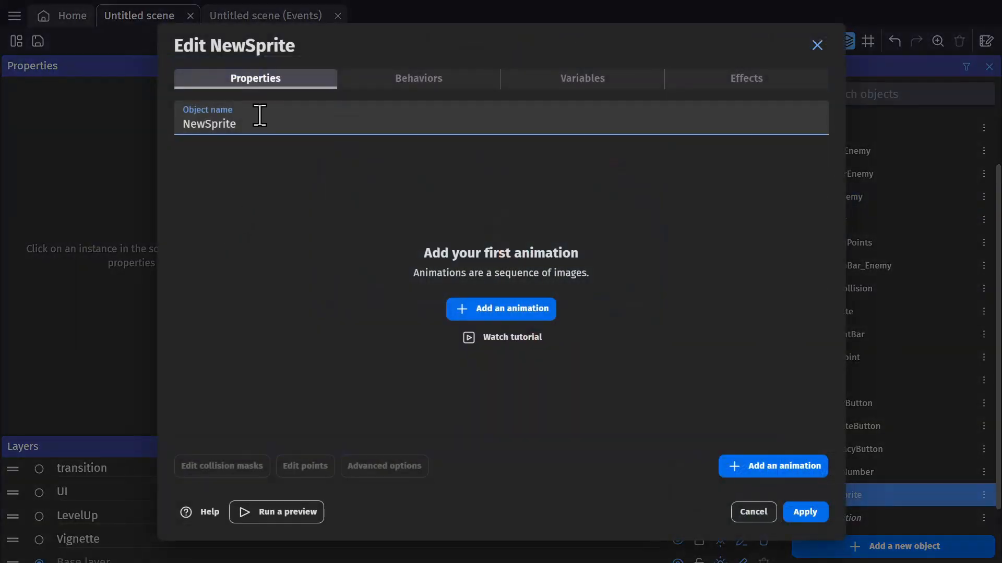
double_click(260, 115)
text(EnemyBullet)
Step: Add an animation to EnemyBullet and import its bullet sprite images, copying the files into the project folder
click(501, 309)
click(765, 250)
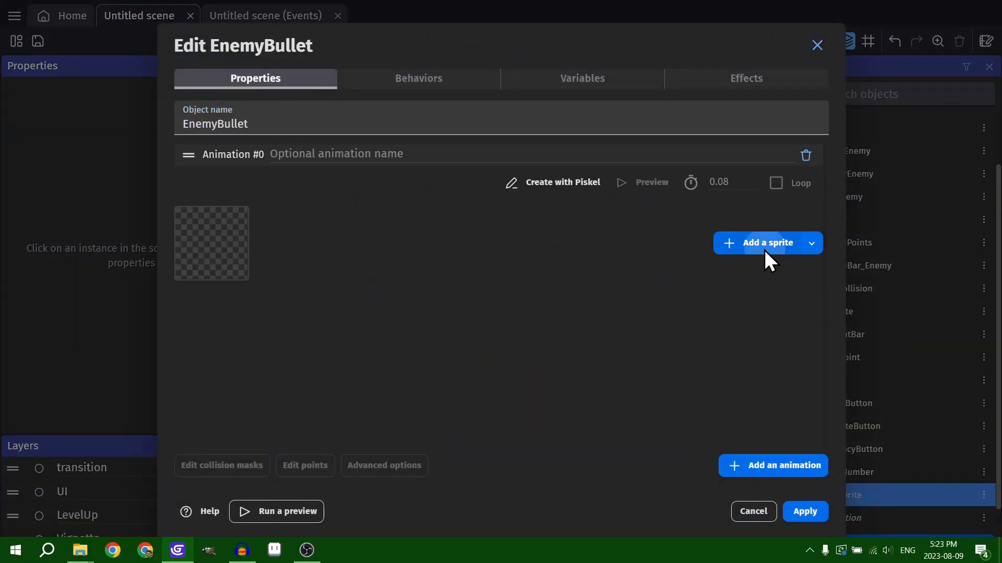
drag(548, 174, 527, 169)
click(485, 139)
ctrl+click(214, 191)
click(448, 472)
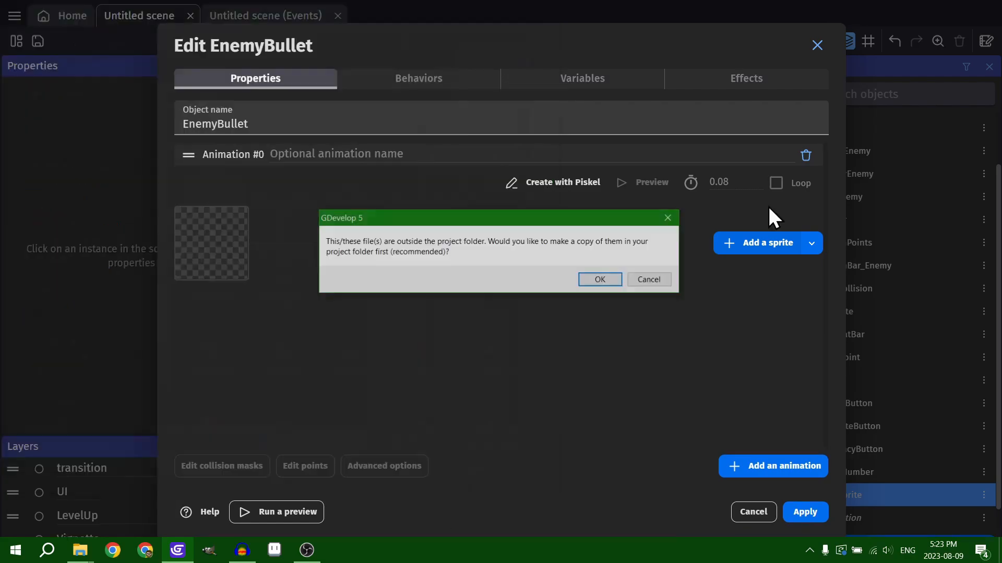
click(599, 280)
Step: Set the EnemyBullet animation's frame time to 0.5 seconds with looping, preview it and apply the object
drag(718, 185, 743, 185)
text(5)
click(776, 182)
click(650, 186)
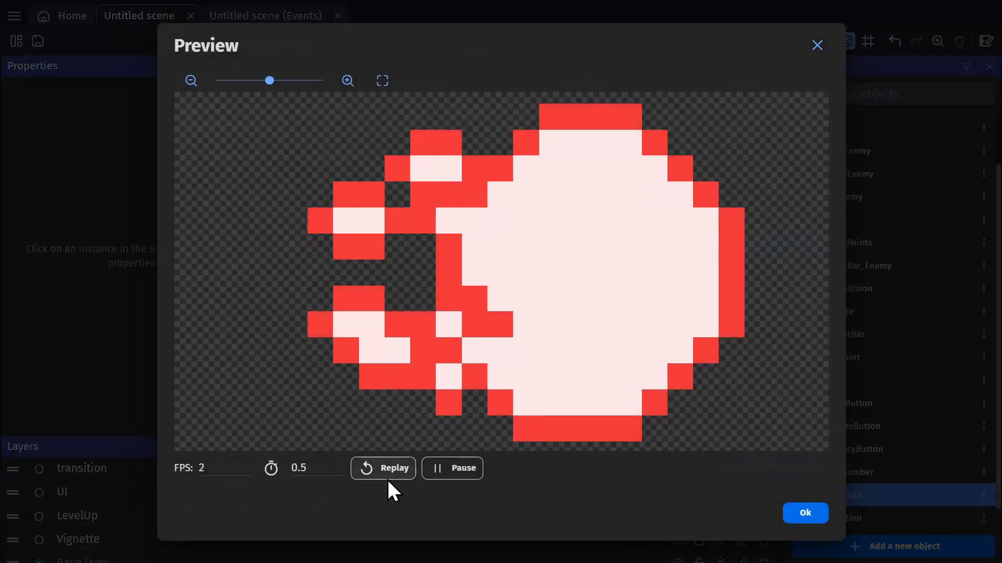
click(799, 512)
click(805, 511)
Step: Examine the scene events in the Enemies group, including the sub-events of the Enemy Spawn timer event
click(265, 15)
scroll(246, 233, down, 5)
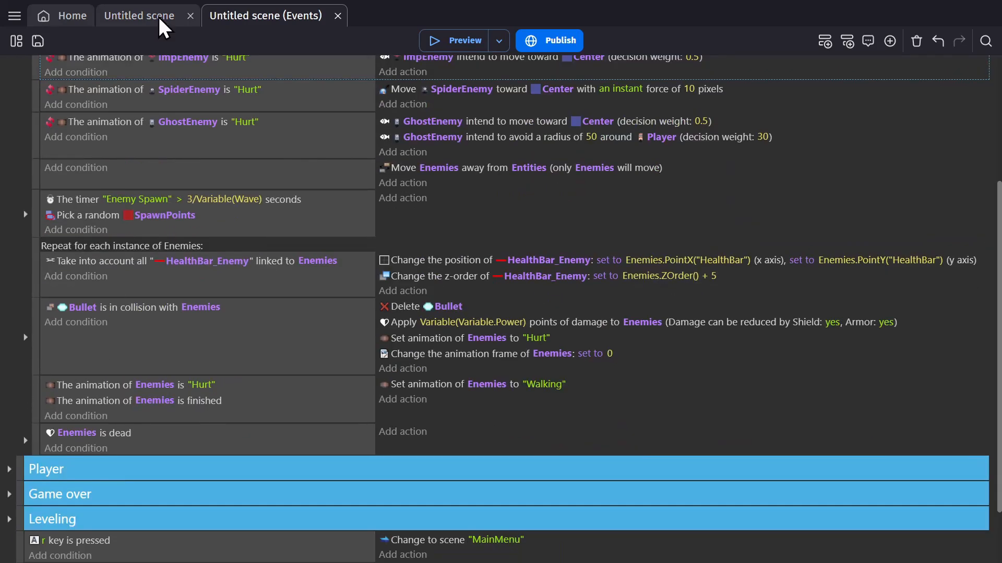
scroll(23, 359, down, 2)
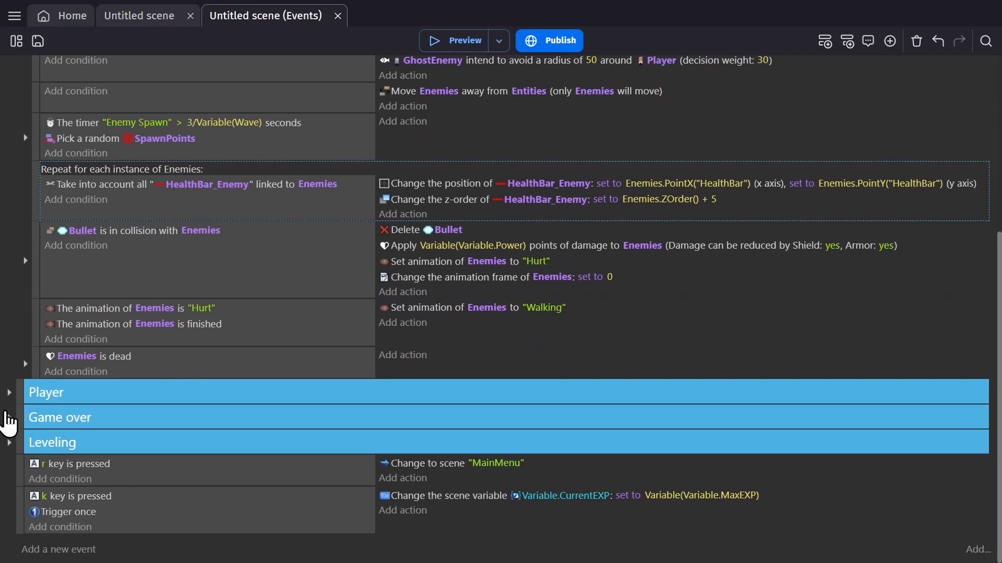
scroll(24, 359, up, 7)
scroll(26, 261, down, 5)
click(25, 214)
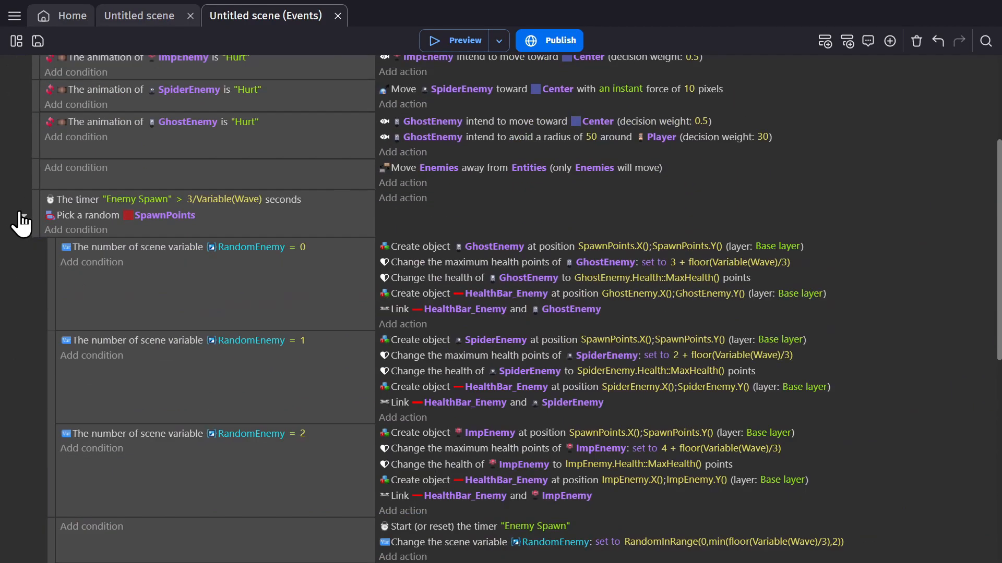
scroll(259, 291, down, 4)
scroll(265, 315, up, 2)
click(24, 123)
scroll(250, 264, up, 3)
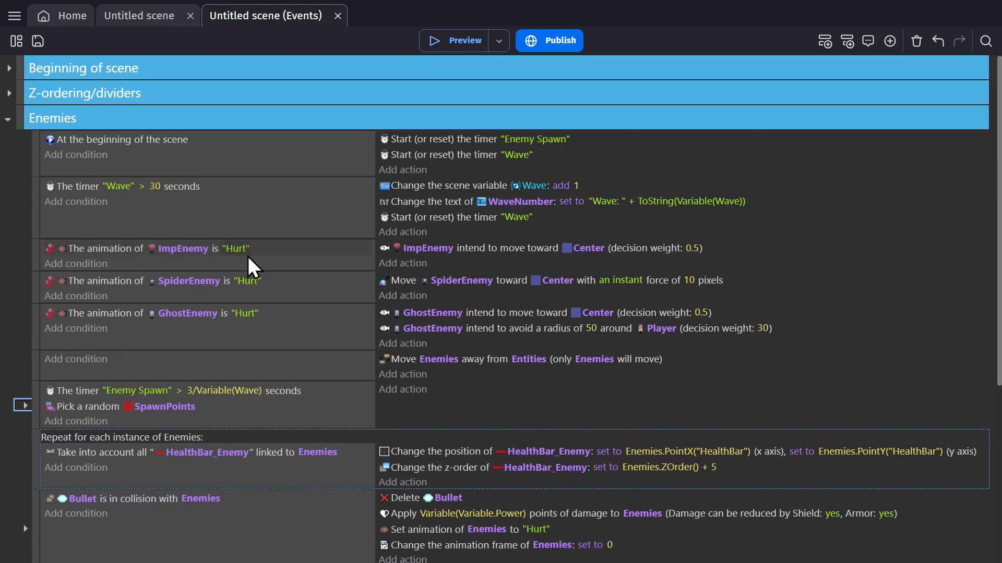
Step: Move the ImpEnemy "Hurt" event into its own event group named Imp
right_click(250, 273)
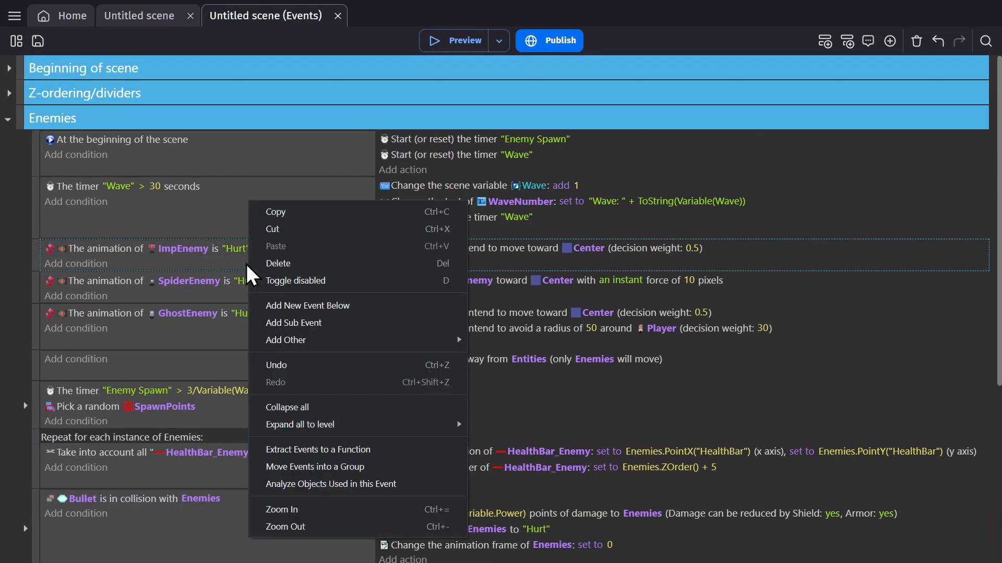
click(377, 467)
click(149, 253)
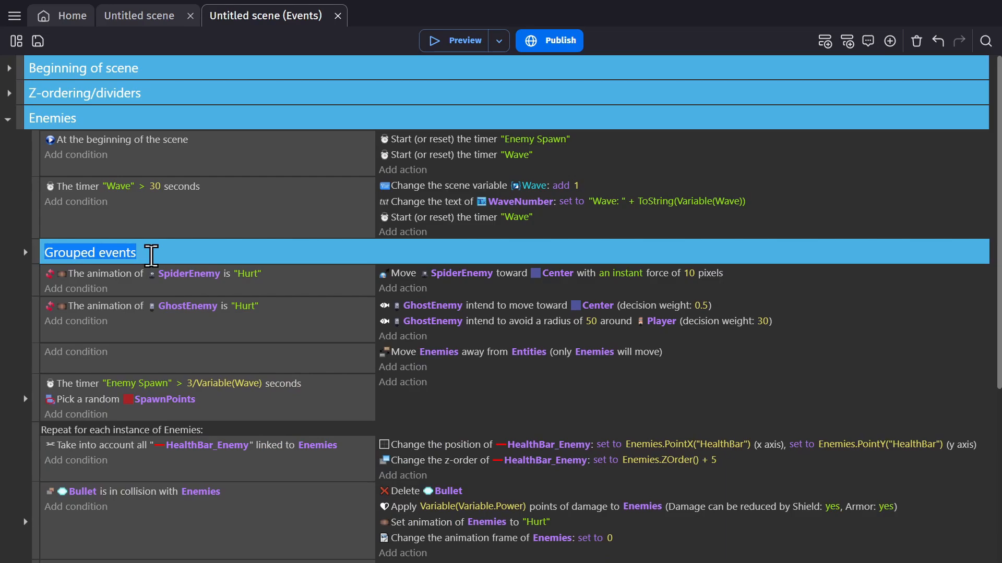
text(Imp)
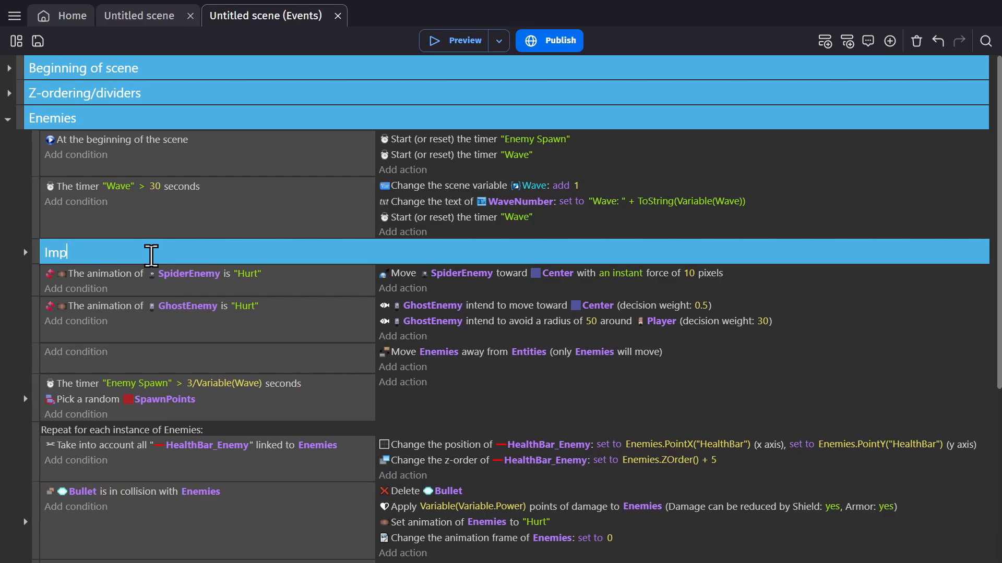
click(367, 294)
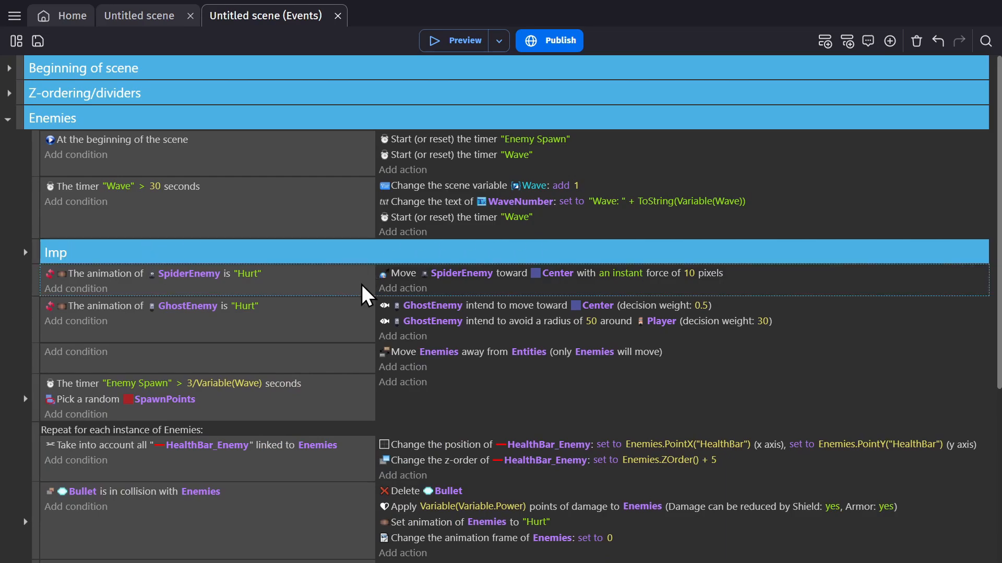
Step: Expand the Imp group and add a blank event below the ImpEnemy movement event
right_click(361, 285)
click(25, 253)
click(209, 293)
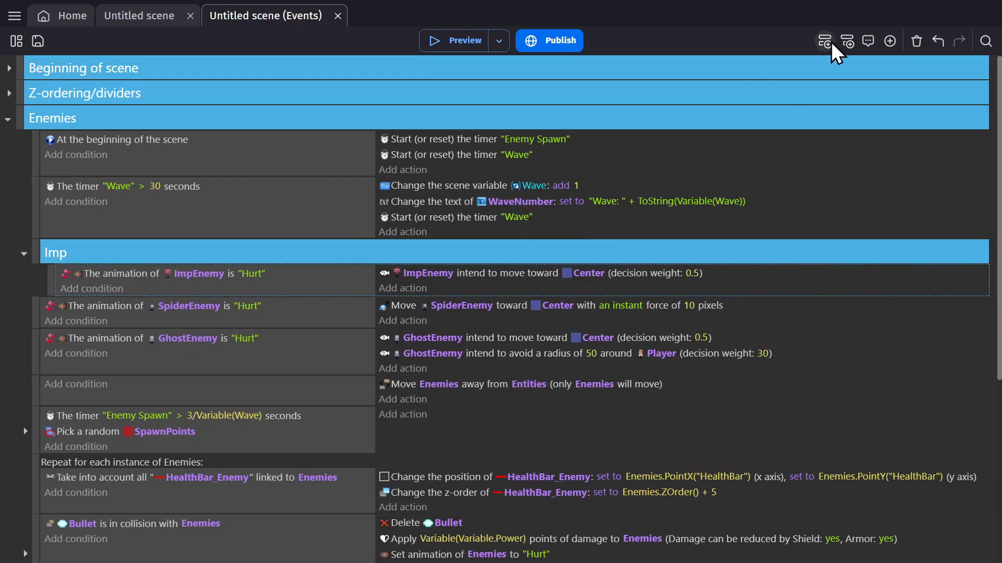
click(131, 19)
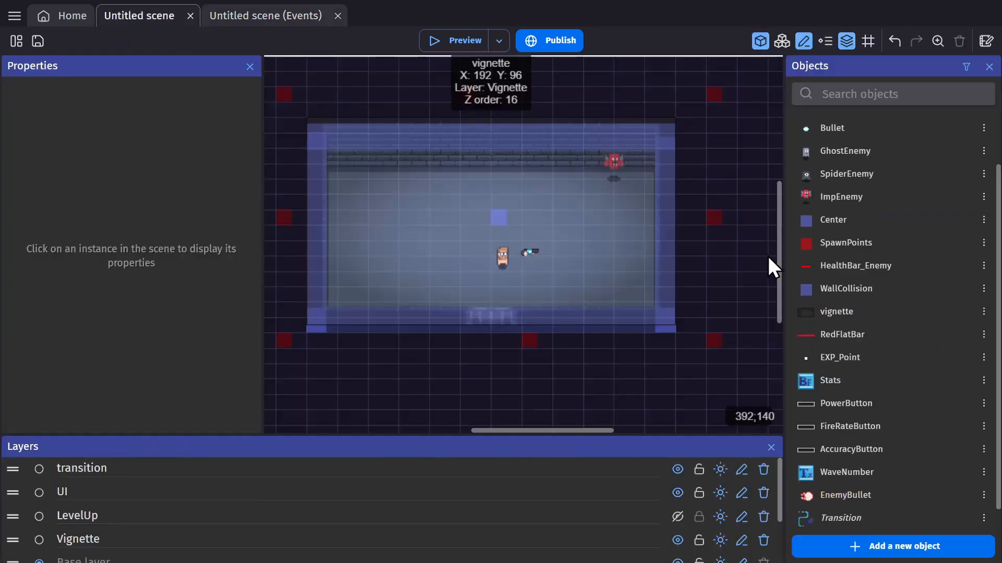
double_click(856, 197)
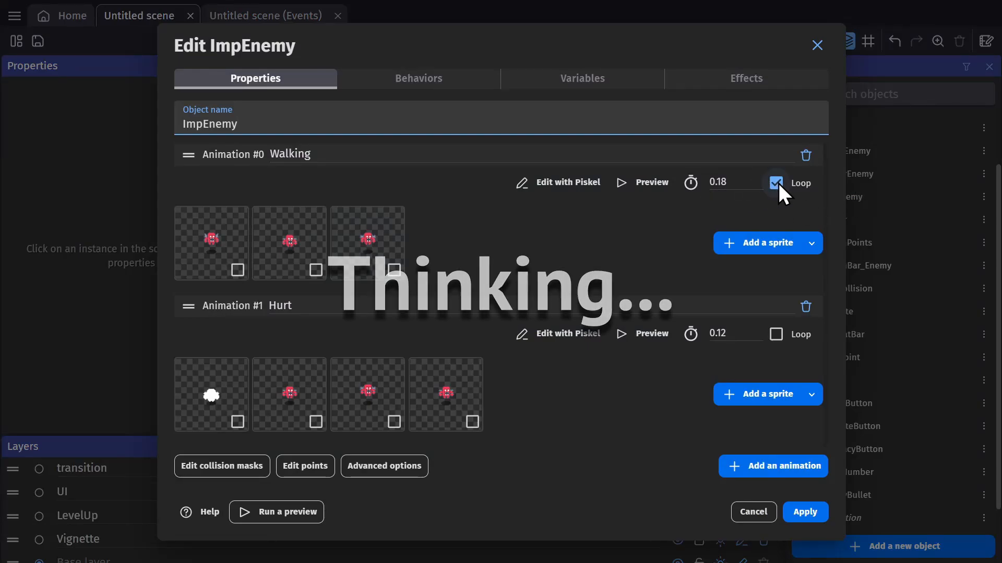
click(764, 513)
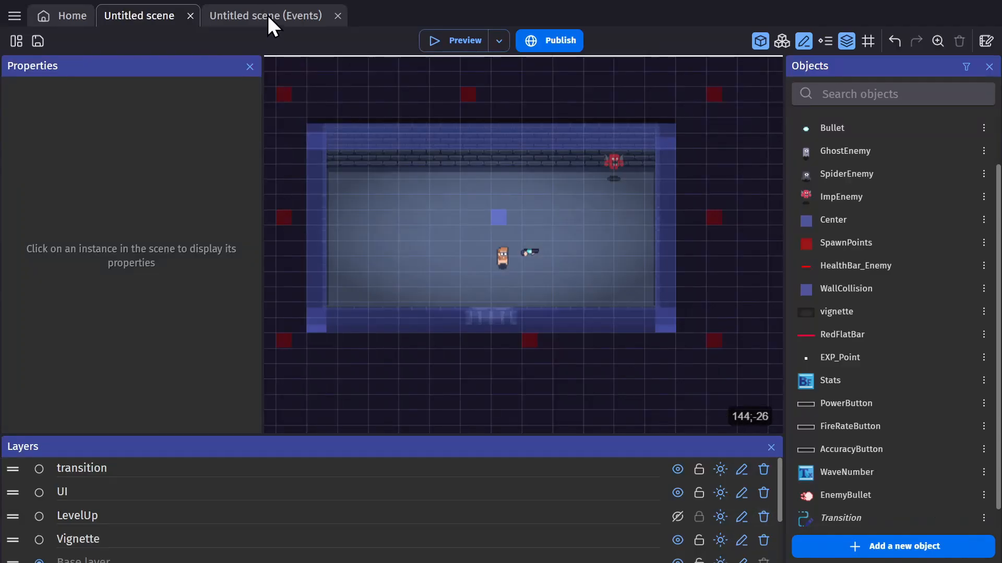
Step: Start a "Fire bullets toward a position" action in the blank Imp event with ImpEnemy as the firing object
click(268, 14)
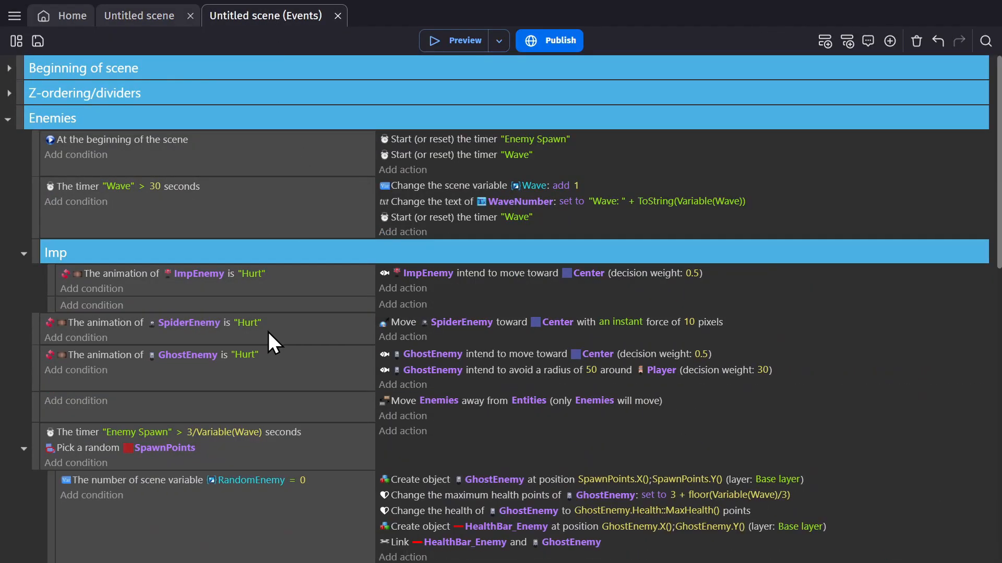
click(396, 304)
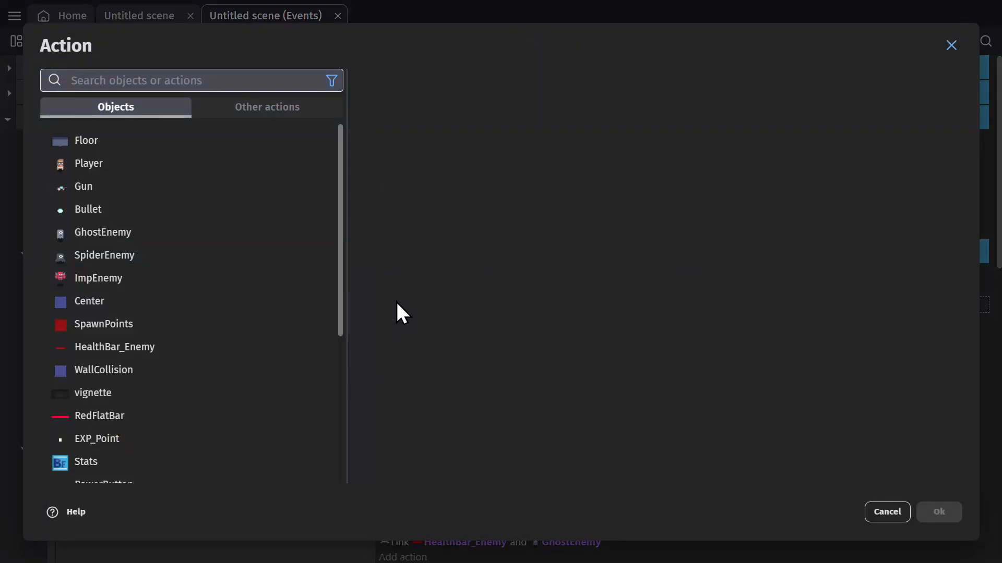
text(fire bullet)
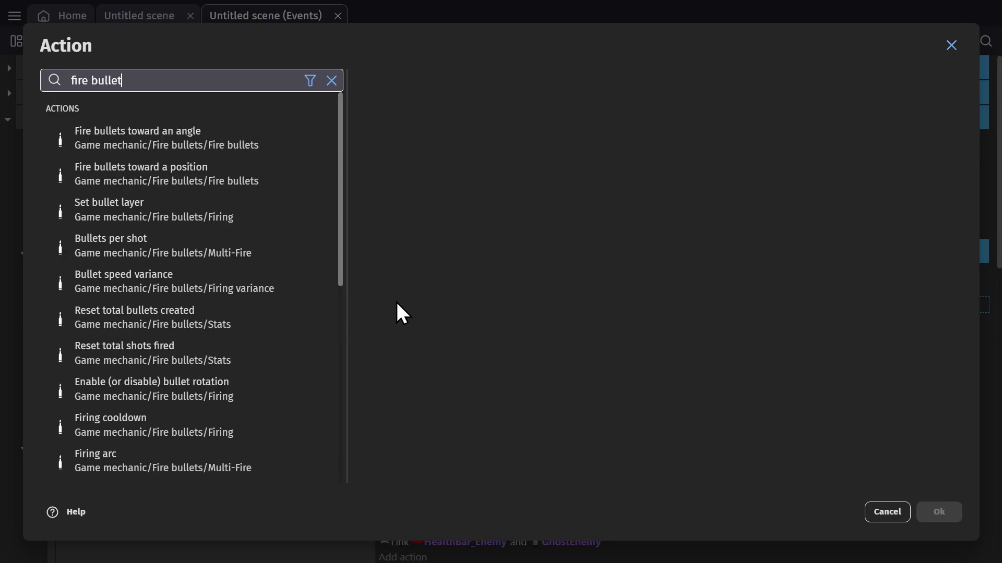
click(226, 180)
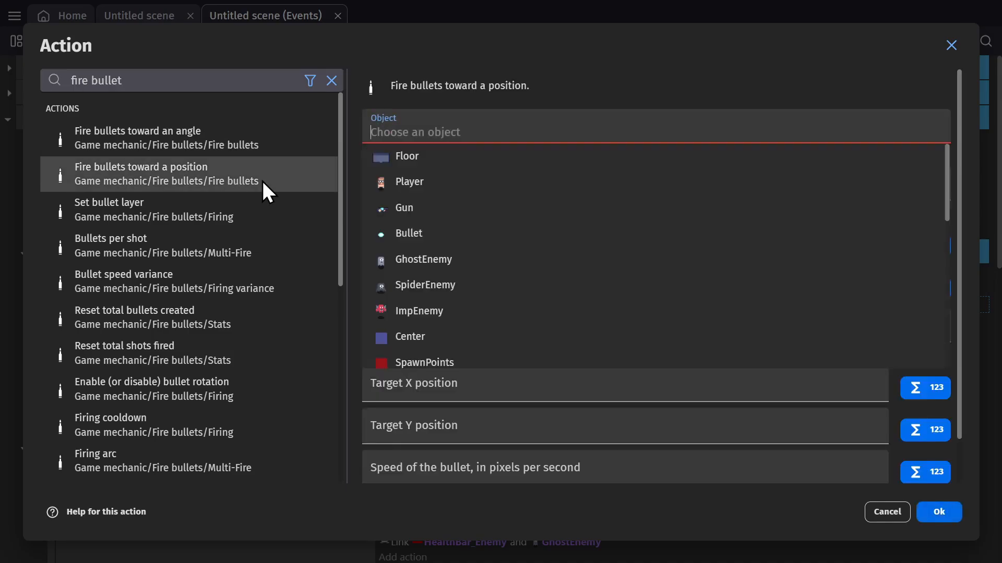
click(478, 310)
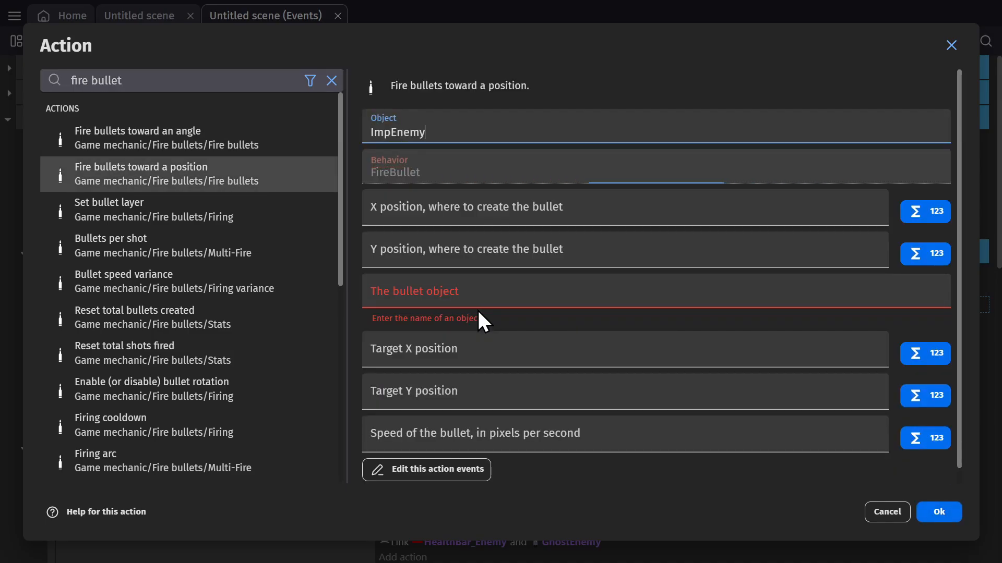
Step: Choose EnemyBullet as the action's bullet object, with ImpEnemy as the object that fires it
click(439, 172)
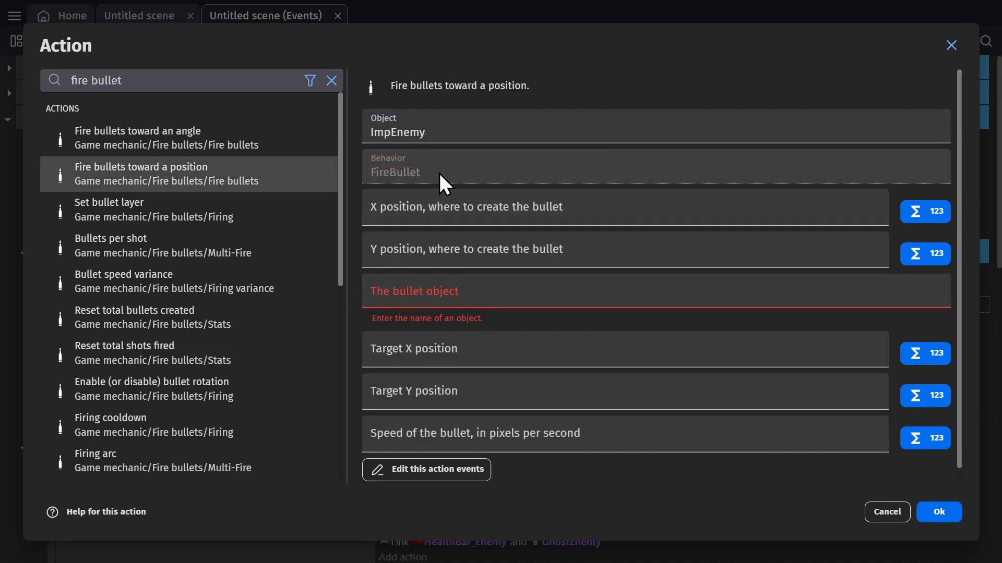
click(425, 137)
text(bul)
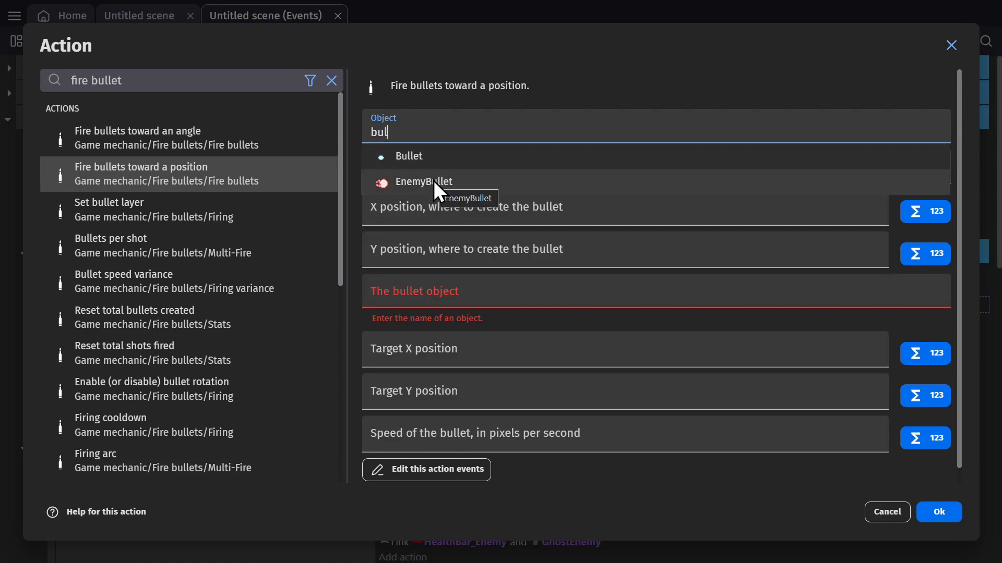
click(466, 291)
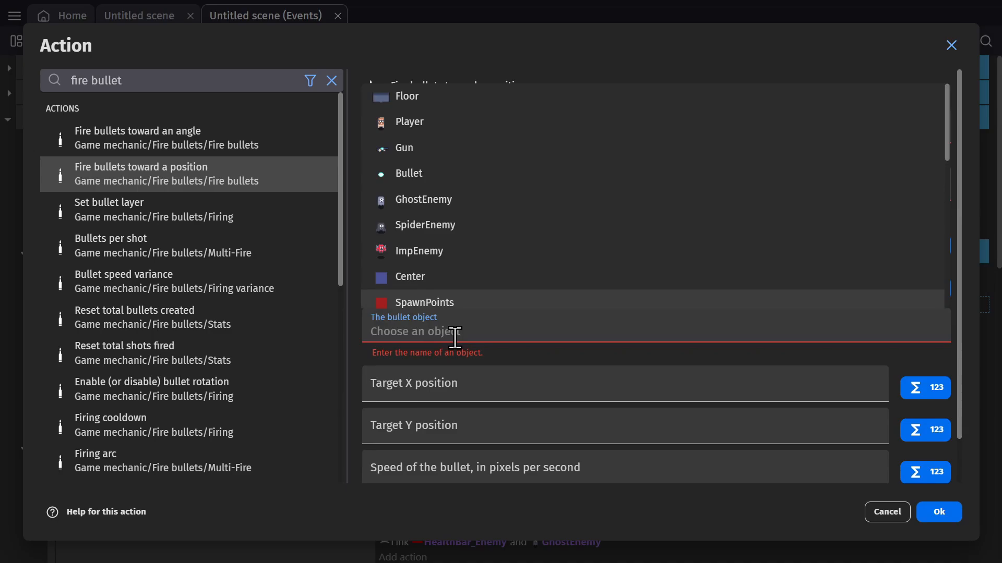
text(bul)
click(424, 374)
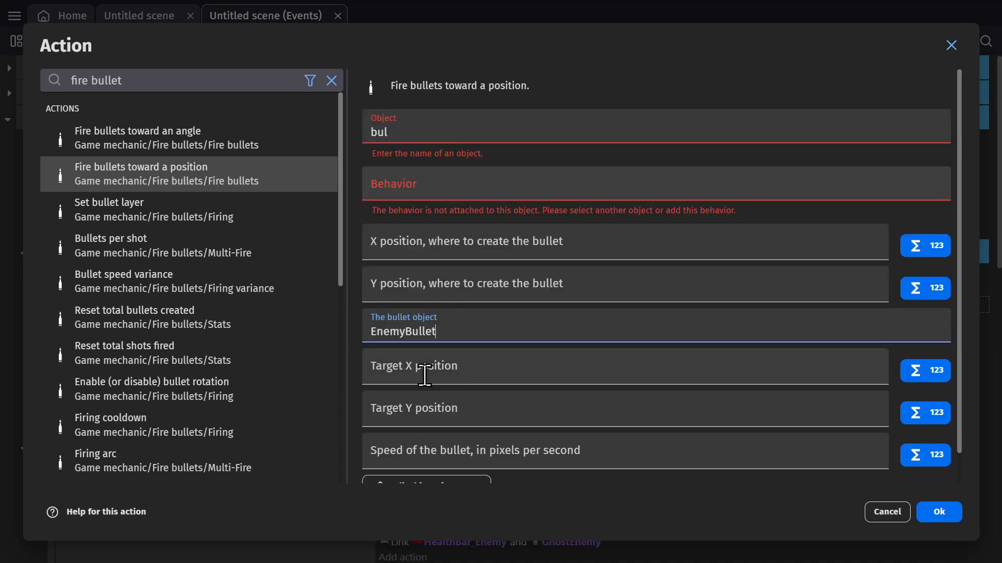
click(412, 134)
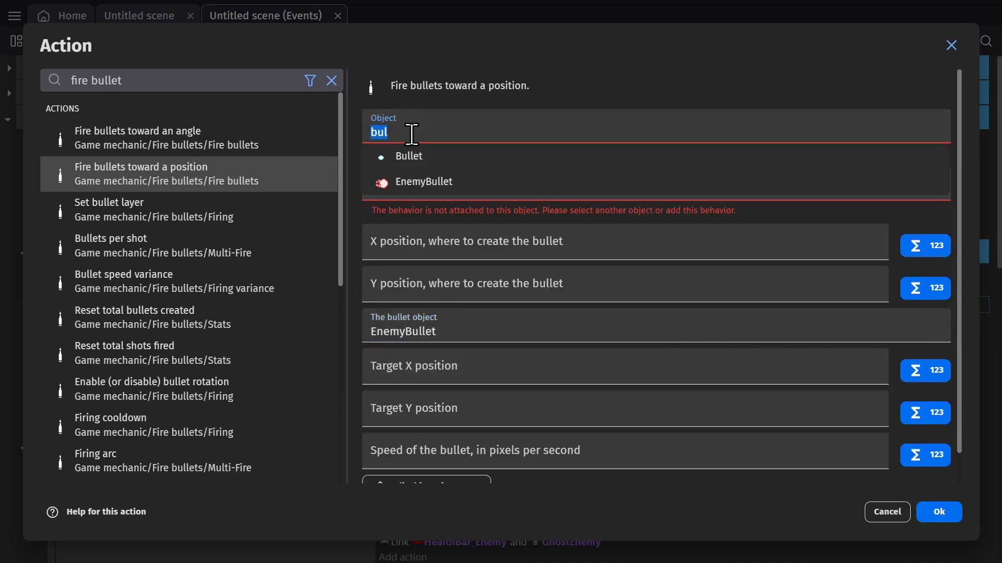
text(im)
click(413, 157)
Step: Set the bullet's creation position to ImpEnemy.CenterX() for X and ImpEnemy.CenterY() for Y
click(435, 207)
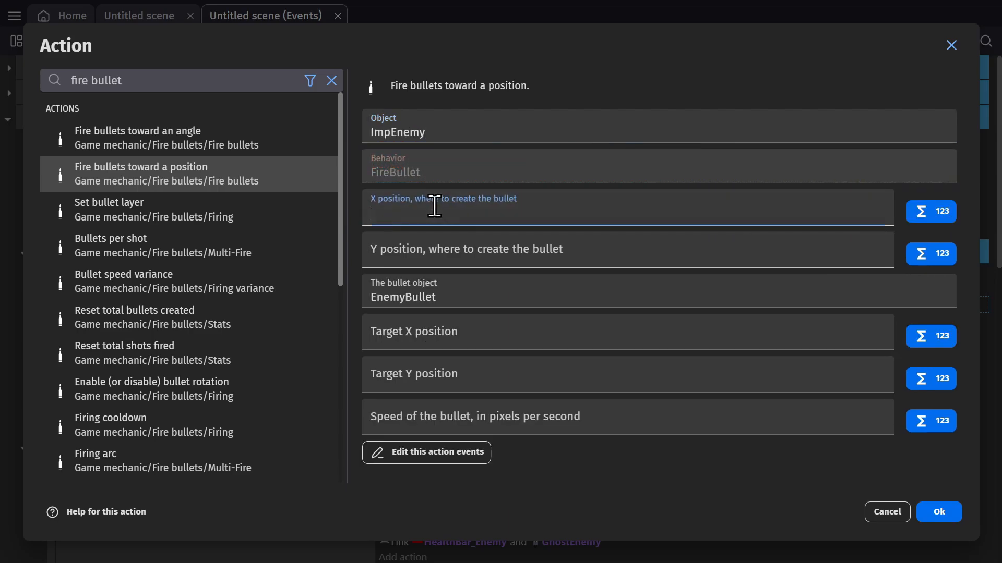
text(imp)
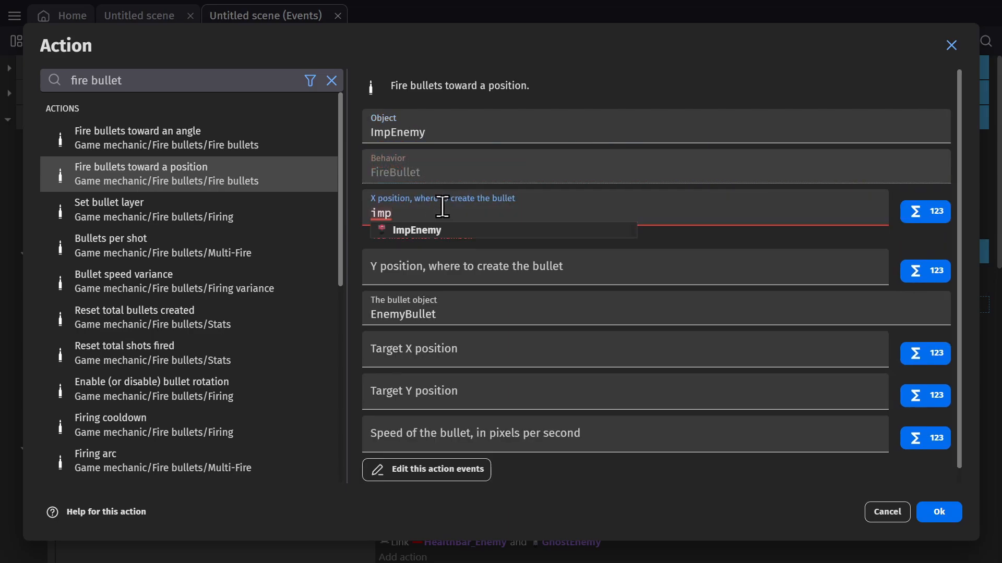
click(422, 233)
text(cent)
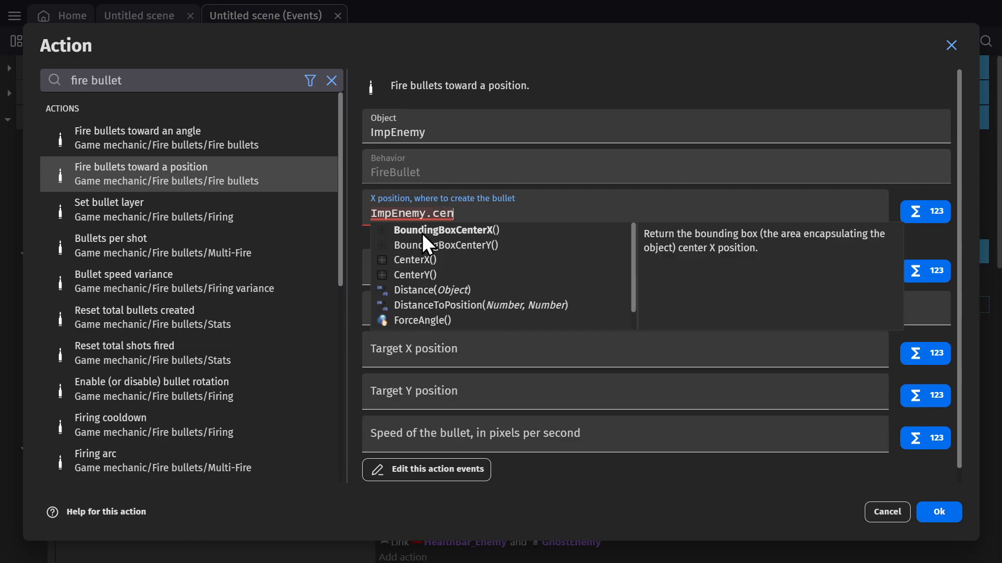
click(404, 262)
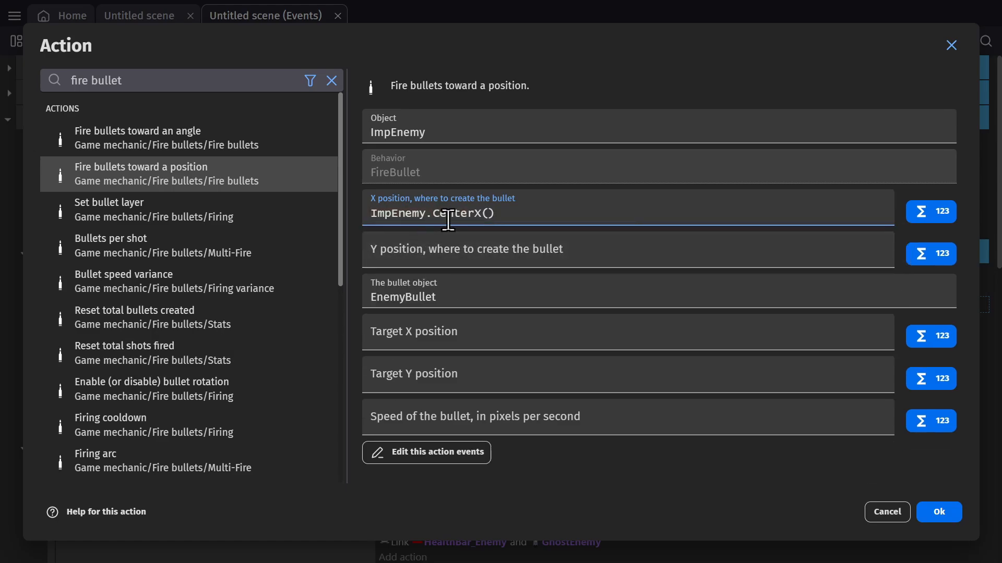
triple_click(449, 213)
key(ctrl+c)
click(449, 263)
key(ctrl+v)
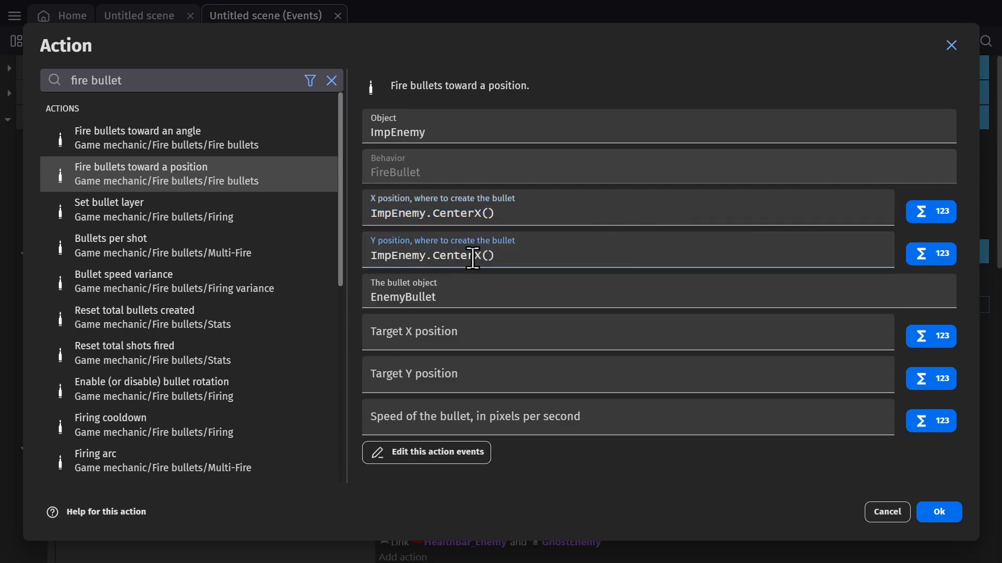
drag(473, 256, 531, 256)
text(y)
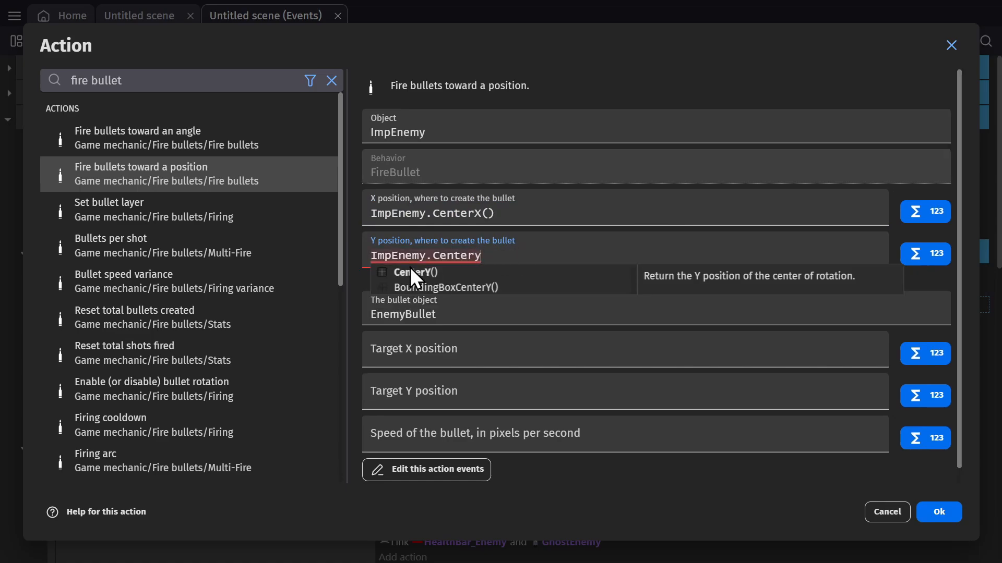
click(410, 272)
Step: Set the bullet's target position to Center.CenterX() for X and Center.CenterY() for Y
click(441, 338)
text(ce)
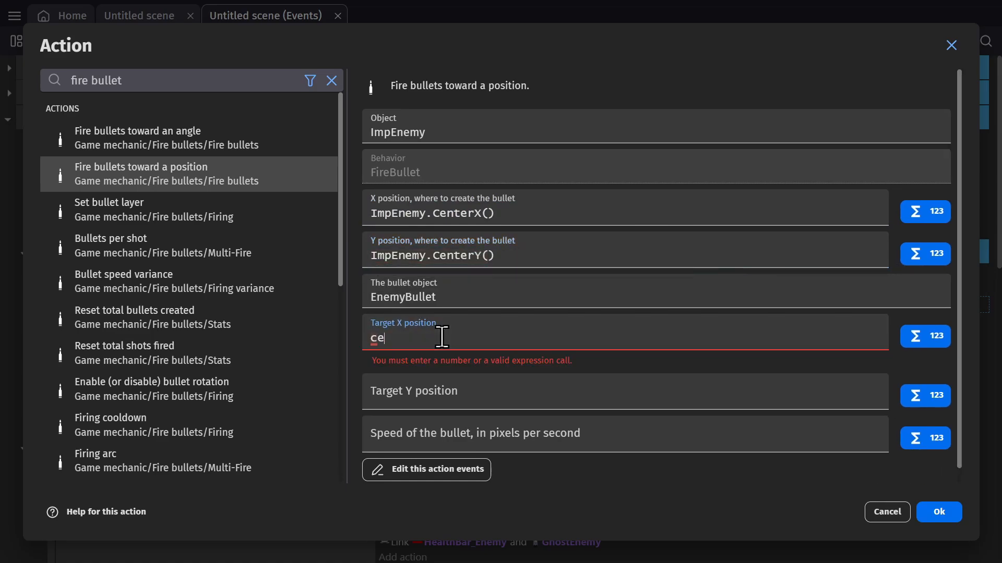
text(n)
click(414, 355)
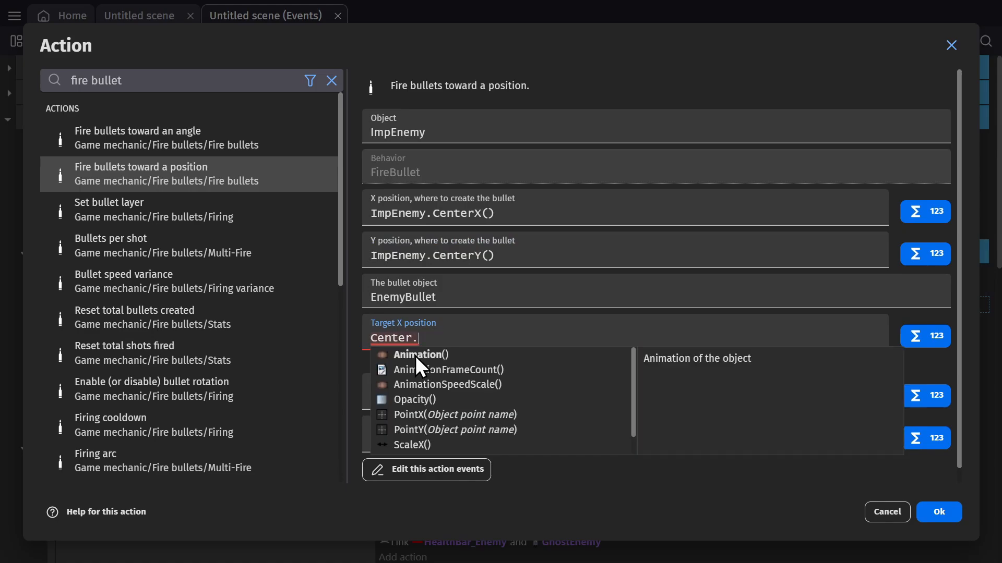
text(cent)
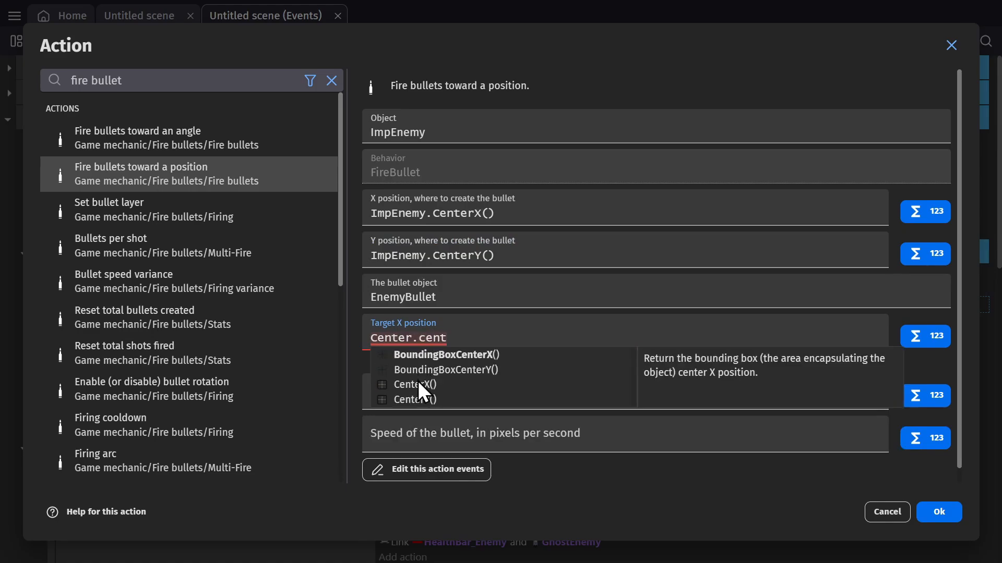
key(ctrl+a)
key(ctrl+c)
click(428, 375)
key(ctrl+v)
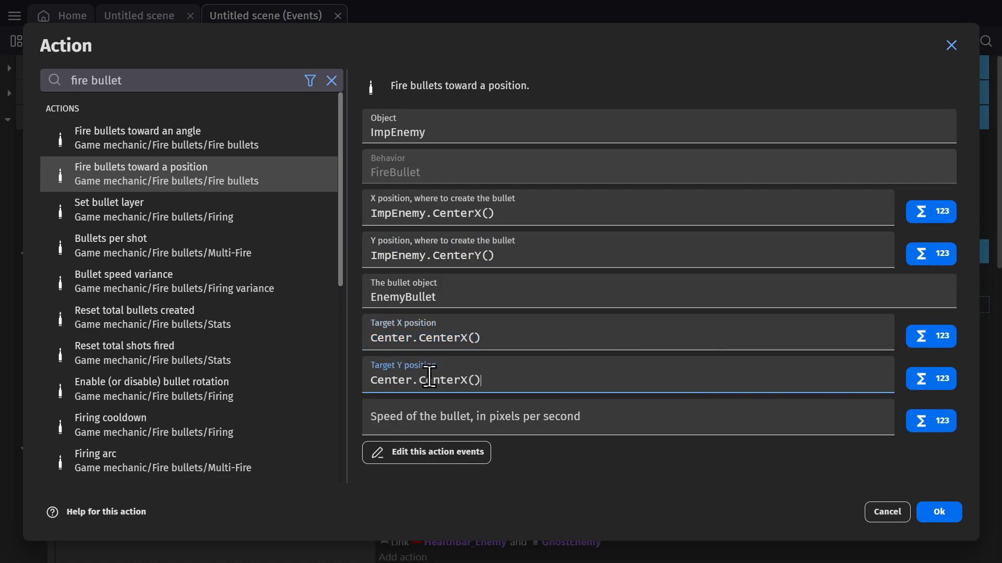
key(BackSpace)
key(BackSpace)
key(BackSpace)
text(y)
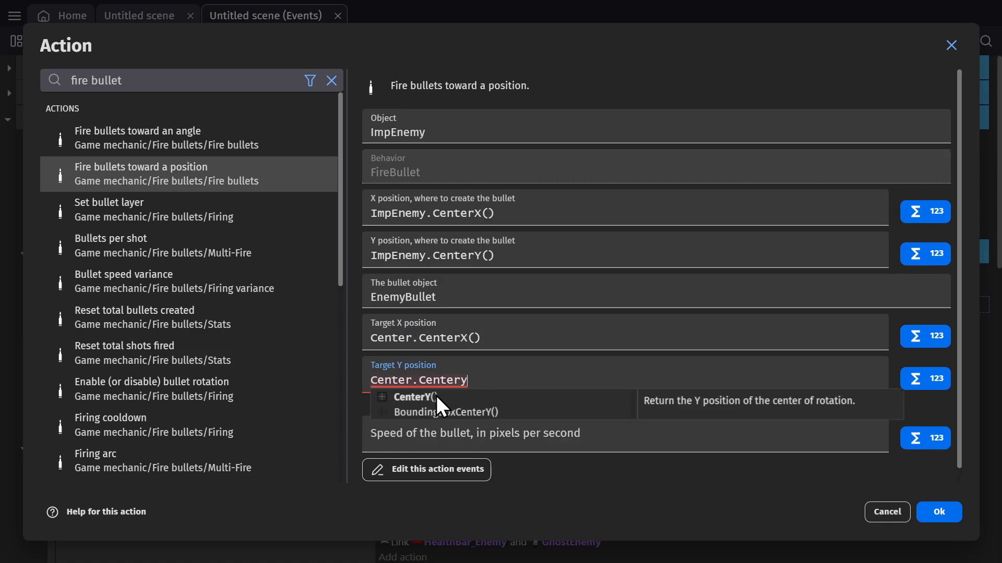
Step: Set the bullet speed to 50 pixels per second, confirm the fire action and preview the game
click(506, 428)
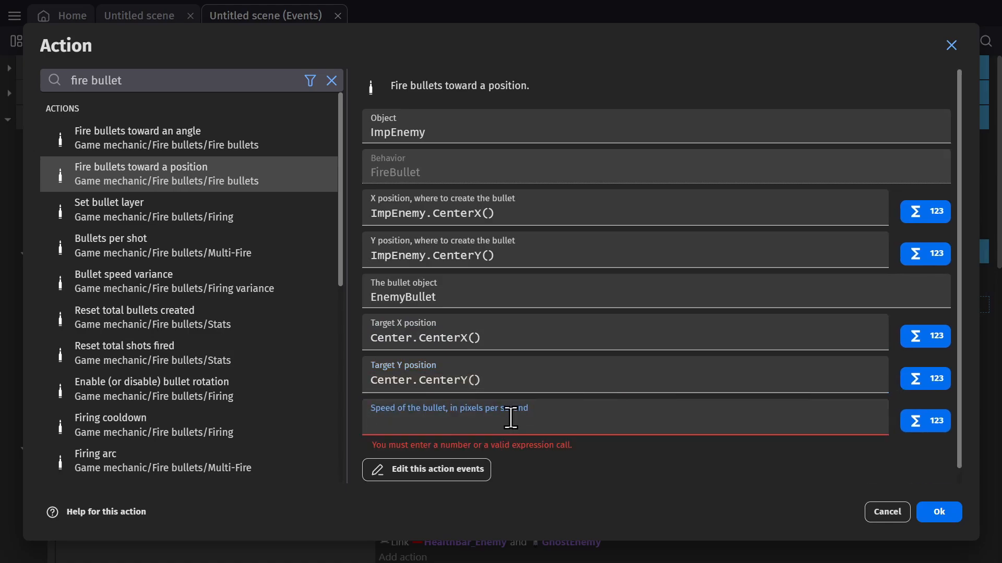
text(50)
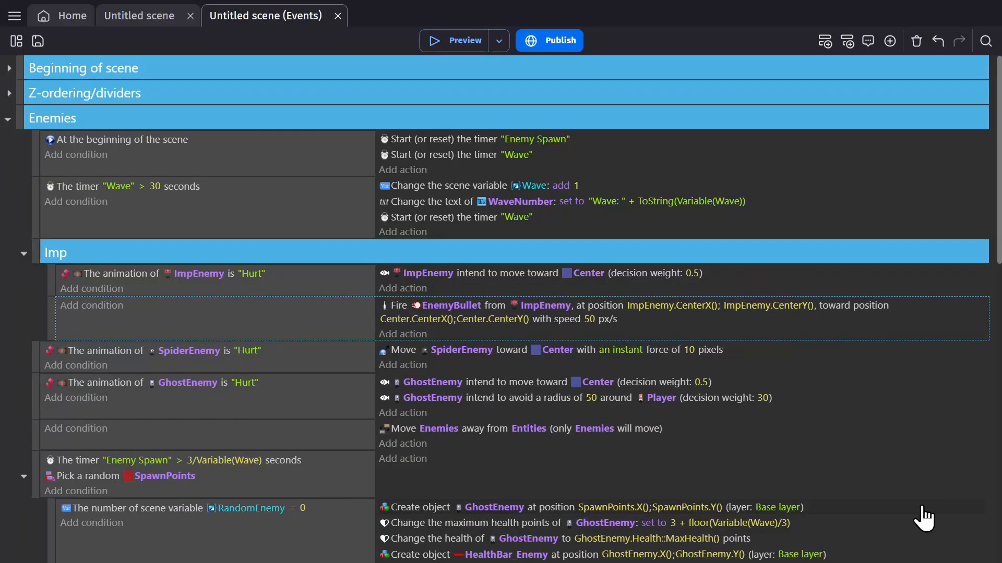
click(939, 513)
click(449, 38)
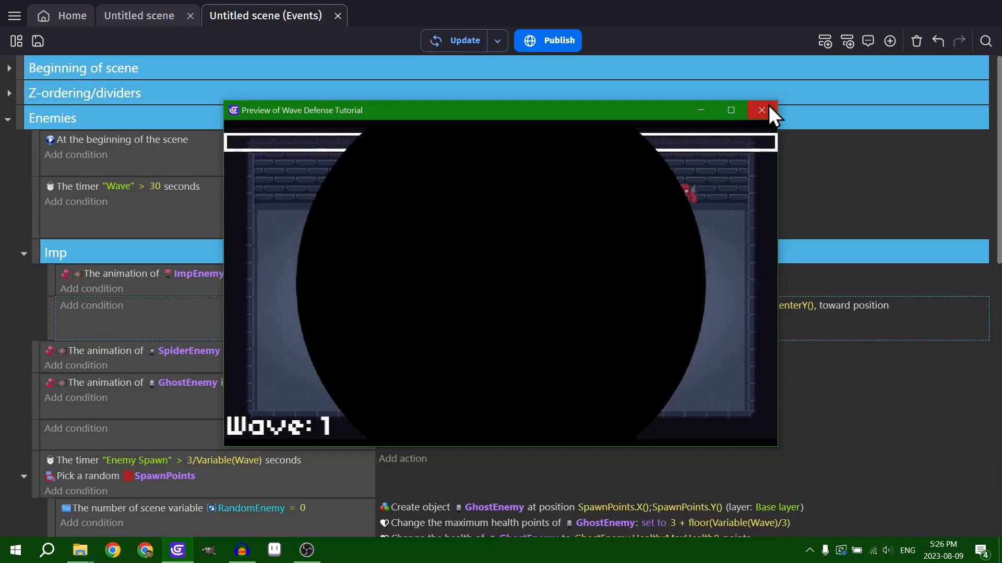
click(762, 110)
Step: Move EnemyBullet's origin point onto its center point, apply the object and preview the game
click(110, 14)
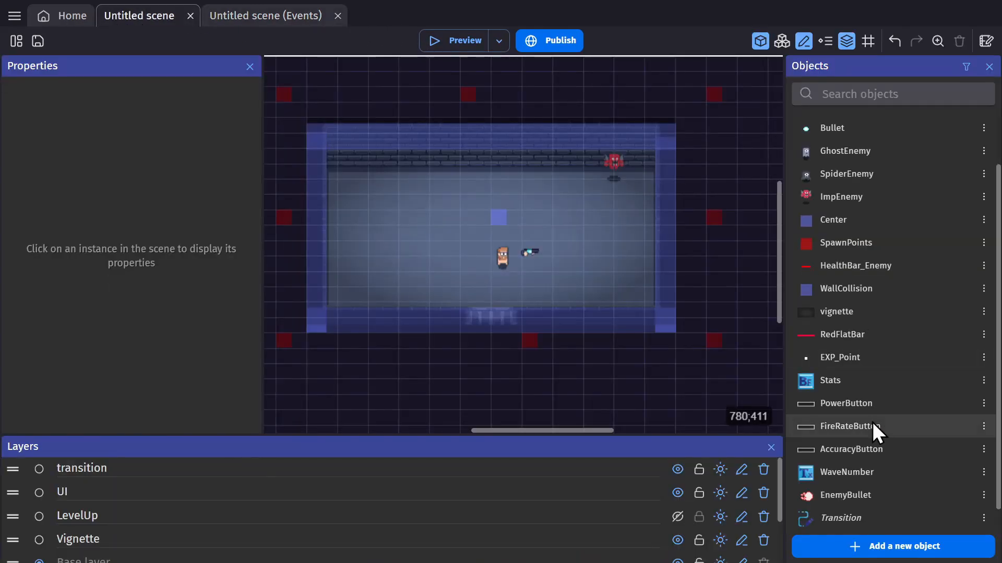
double_click(845, 493)
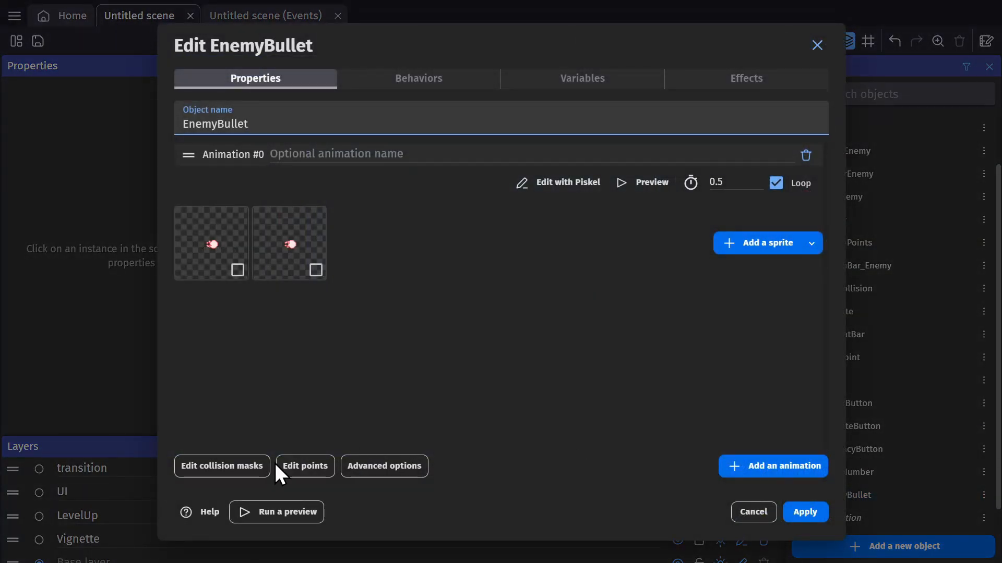
click(288, 465)
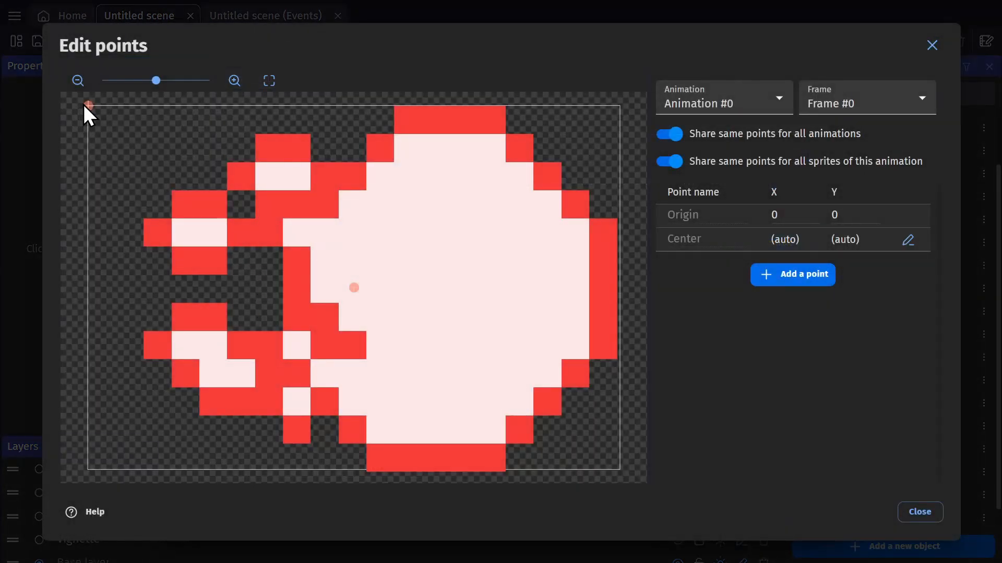
drag(85, 106, 354, 288)
click(929, 512)
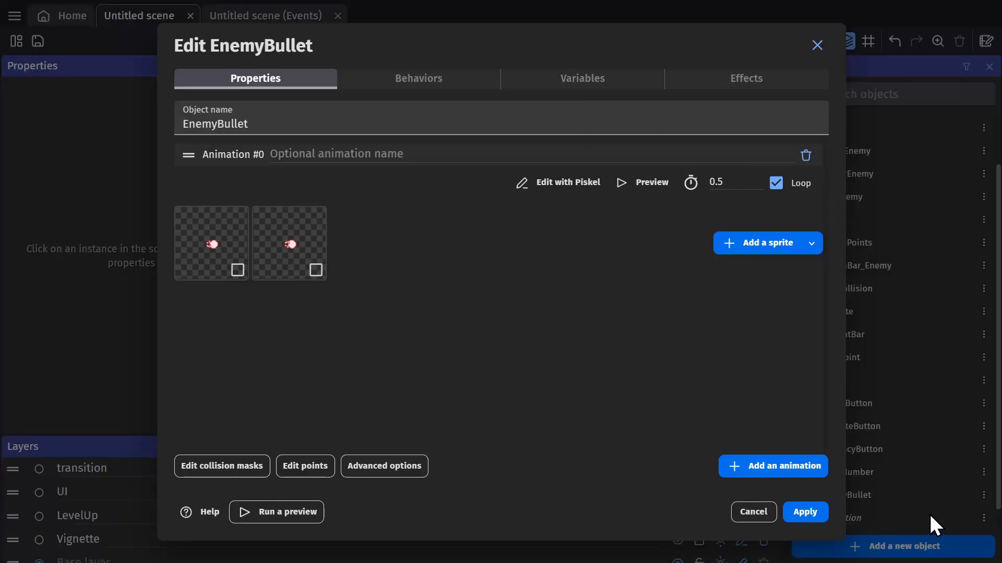
click(820, 513)
click(470, 46)
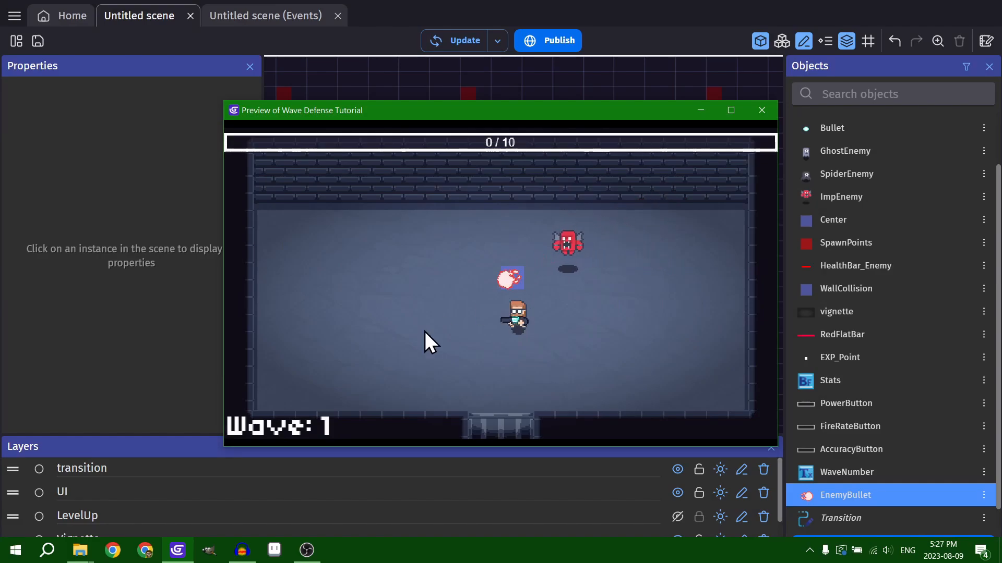
click(761, 111)
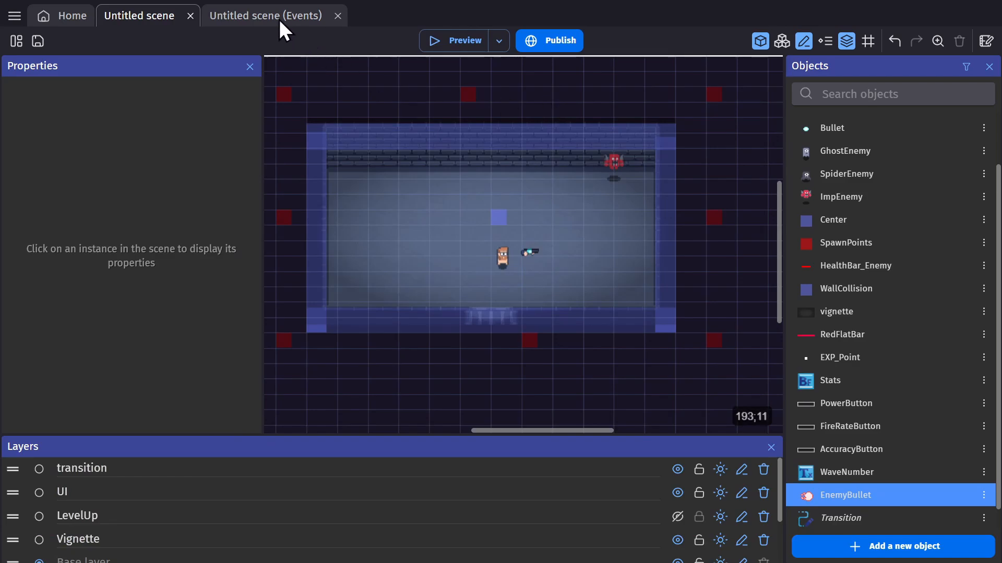
Step: Set the bullet speed in the ImpEnemy fire action to 40 pixels per second
click(265, 15)
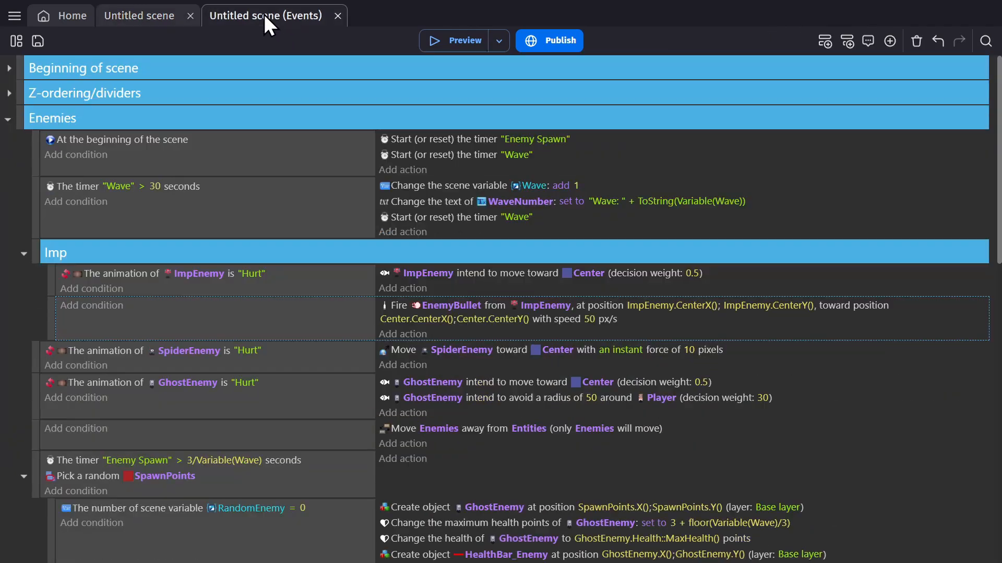
click(588, 318)
key(BackSpace)
key(BackSpace)
text(40)
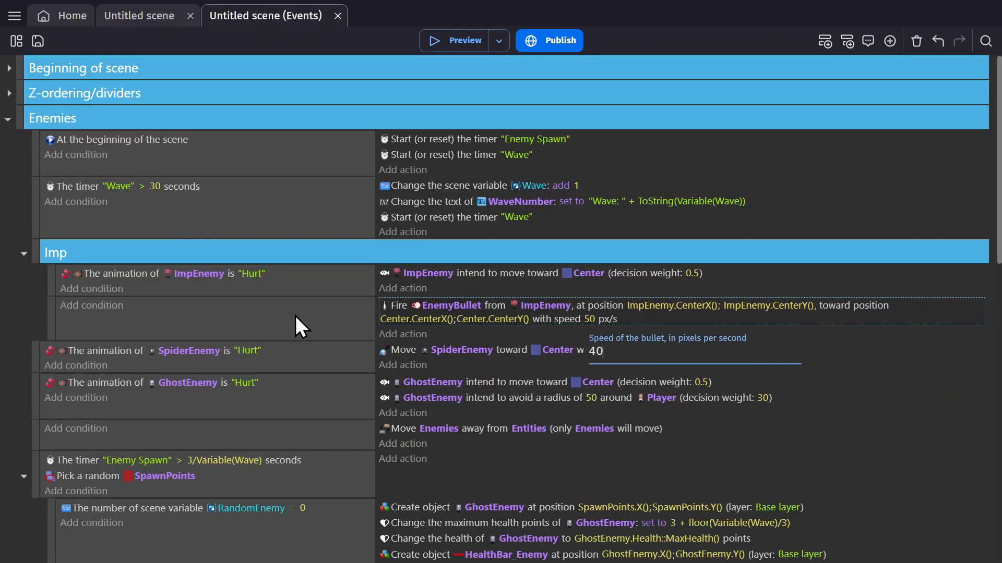
click(295, 315)
Step: Set ImpEnemy's Boids movement maximum acceleration to 10 pixels per second per second and apply the object
click(132, 11)
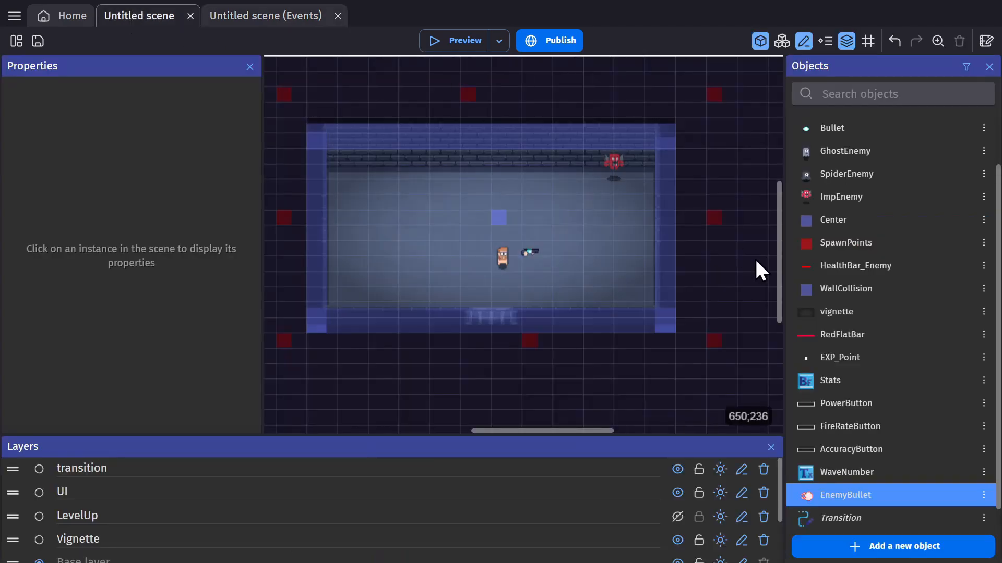
click(832, 199)
double_click(832, 202)
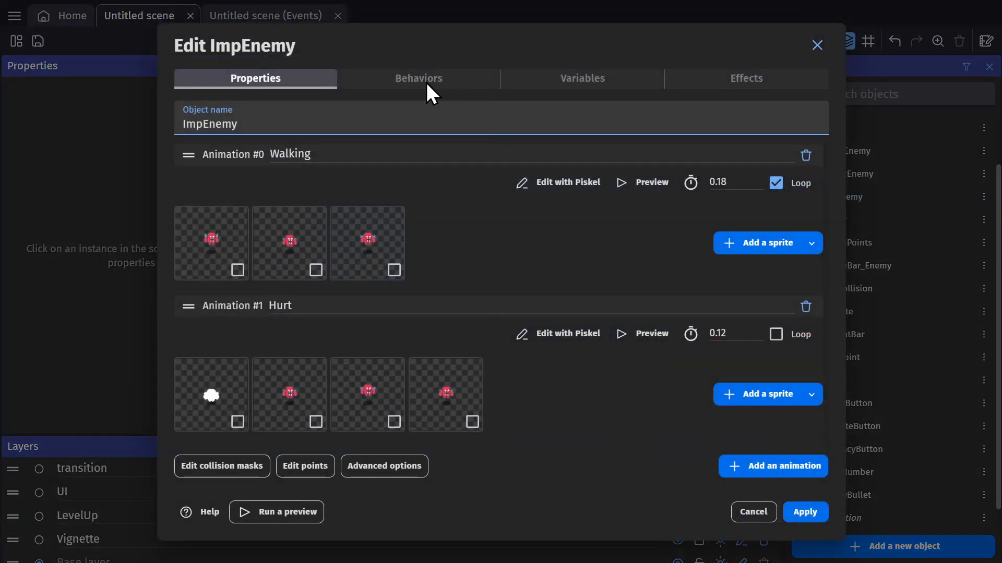
click(424, 81)
click(296, 329)
text(10)
click(285, 372)
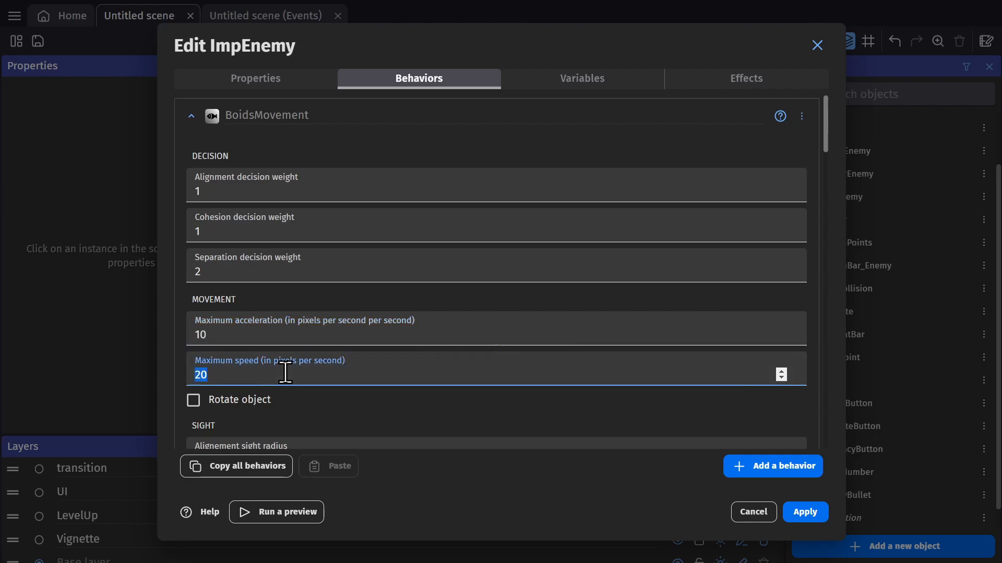
click(806, 510)
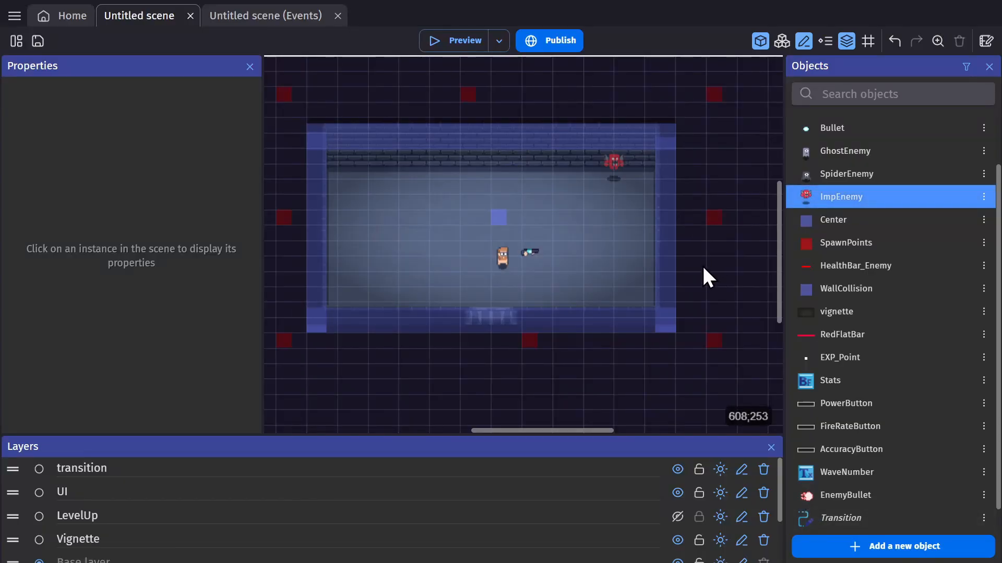
Step: Expand the event for Bullet colliding with Enemies in the scene events and add an empty event after it
click(277, 17)
scroll(242, 314, down, 5)
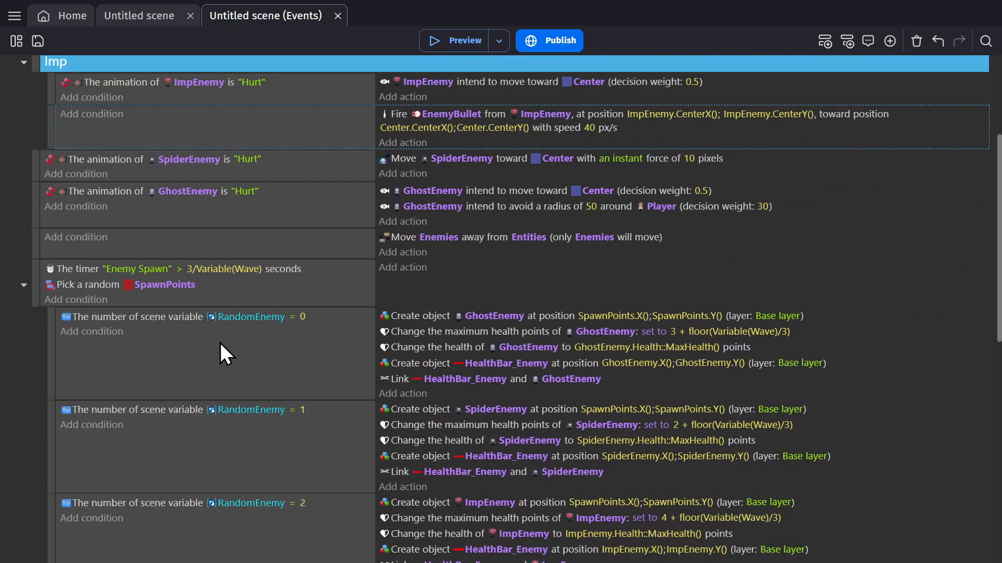
scroll(220, 343, down, 3)
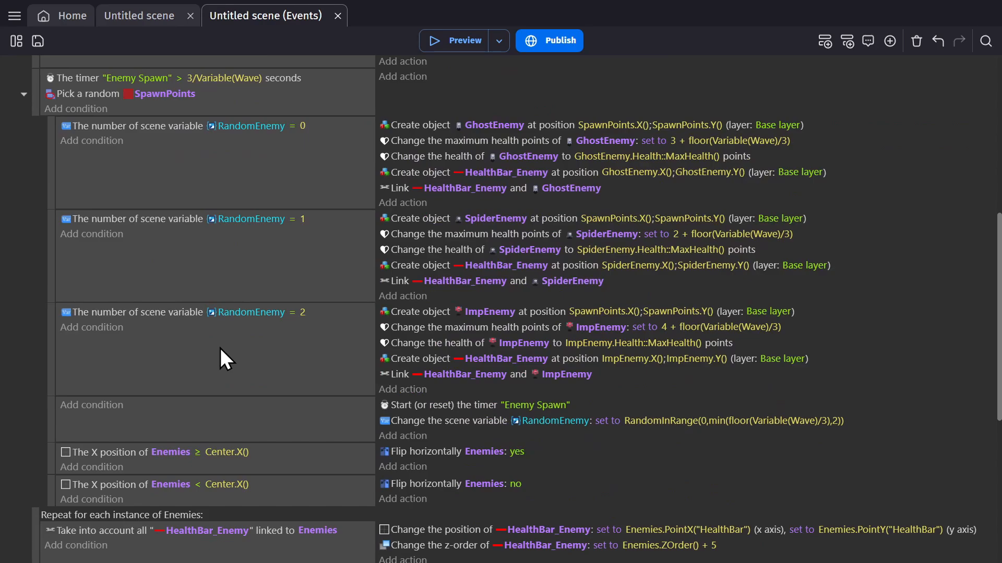
click(218, 348)
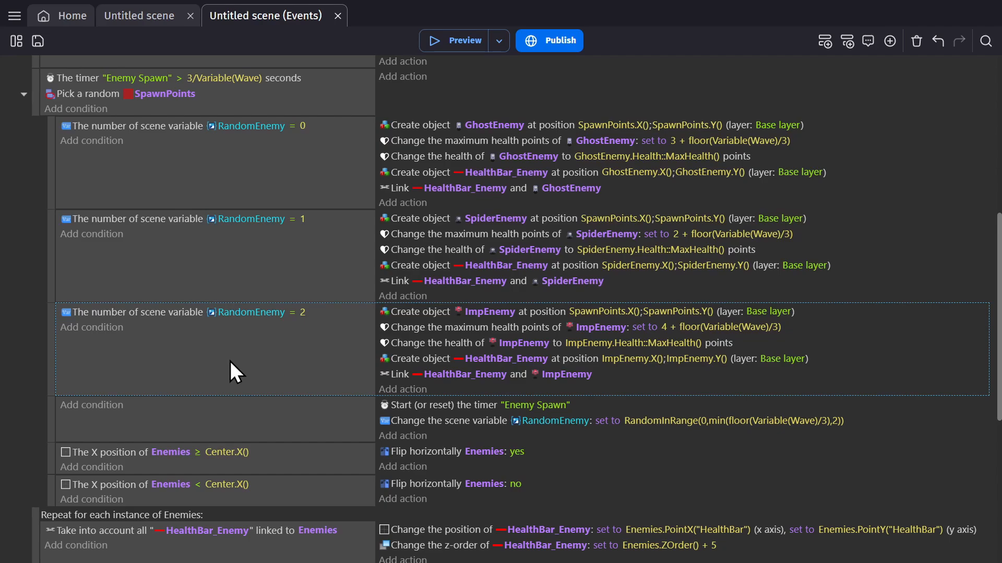
scroll(230, 361, down, 3)
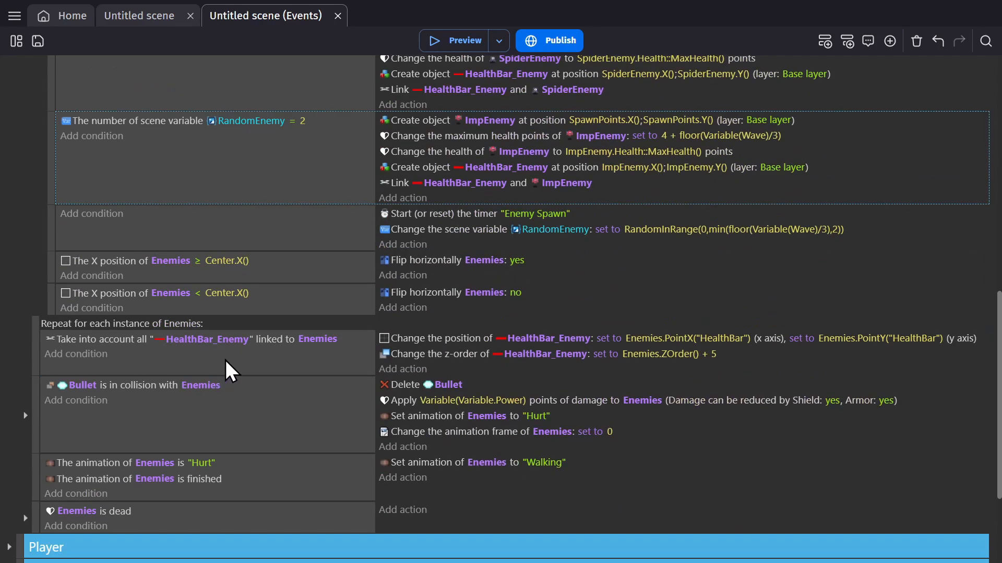
click(260, 416)
click(25, 415)
scroll(104, 412, down, 3)
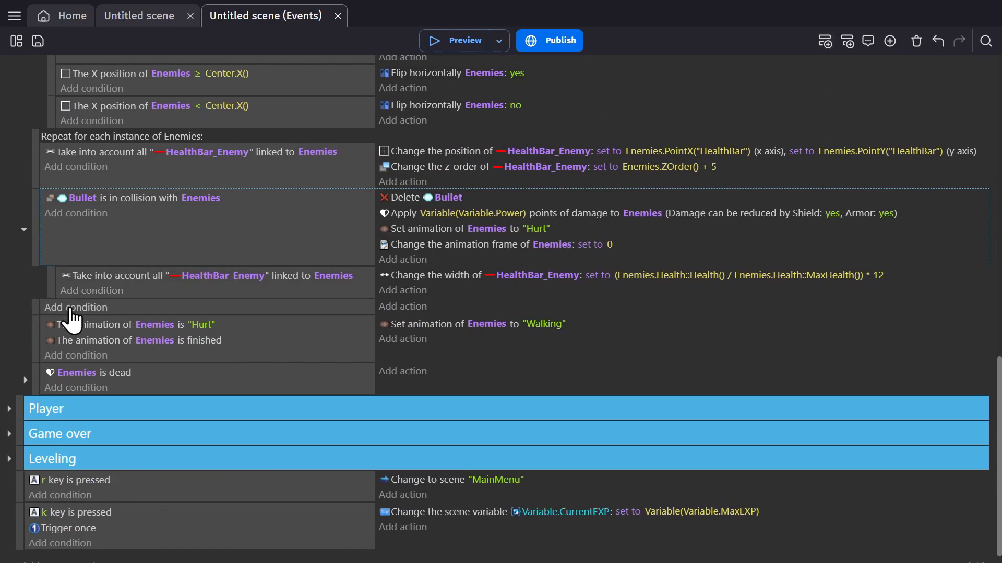
Step: Copy the bullet collision condition into the empty event and change it to EnemyBullet in collision with Player
click(131, 199)
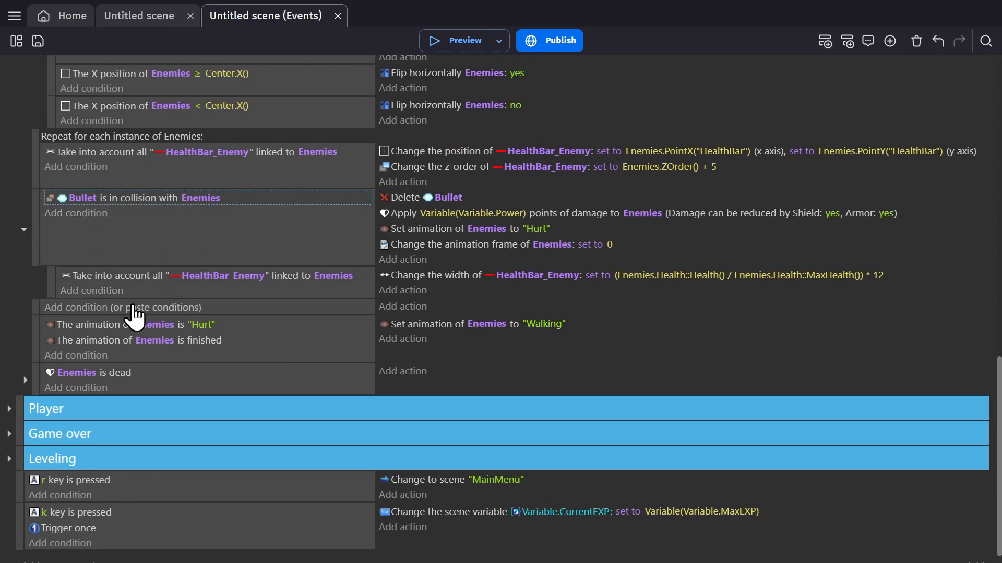
click(135, 308)
click(82, 307)
click(109, 388)
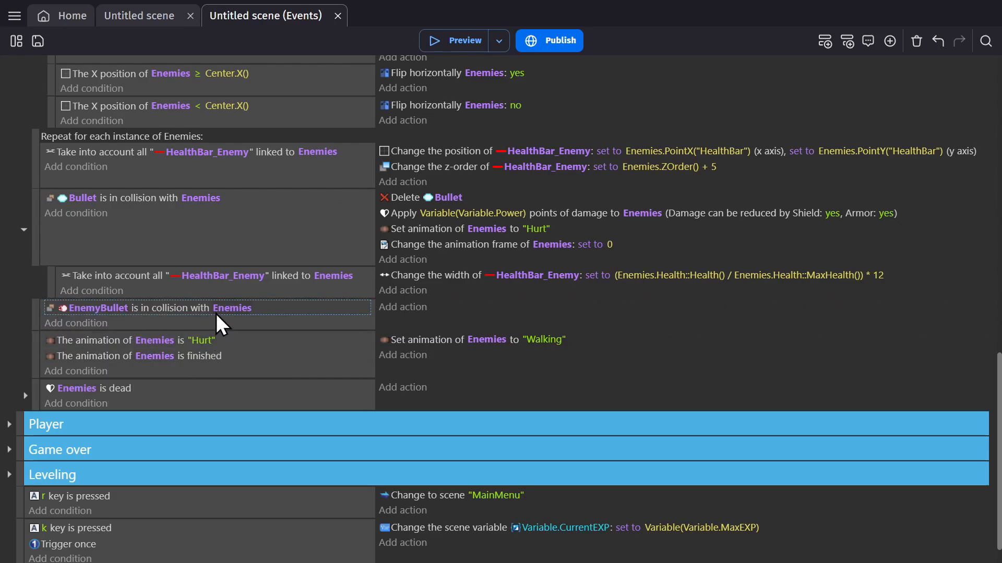
click(221, 310)
text(pl)
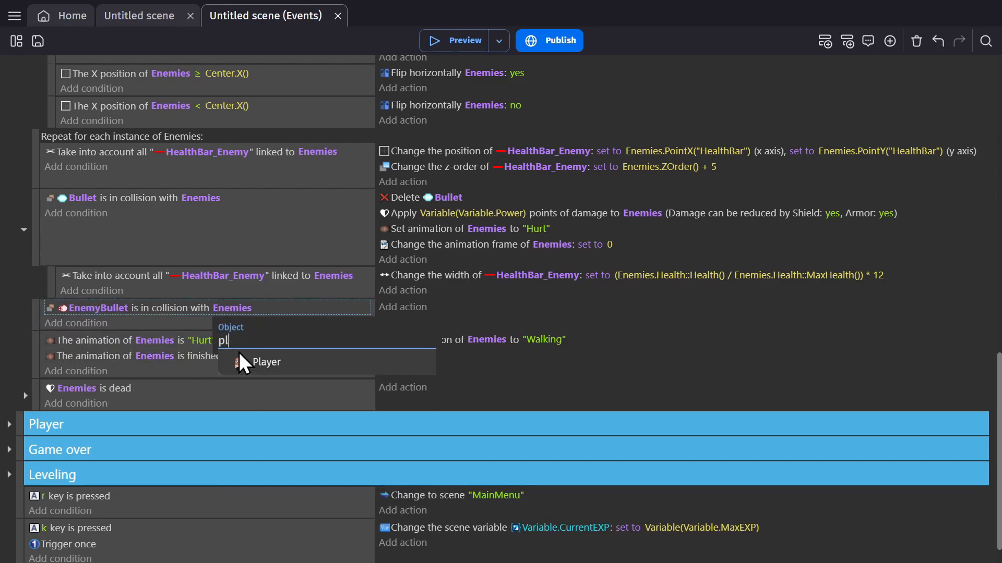
click(241, 360)
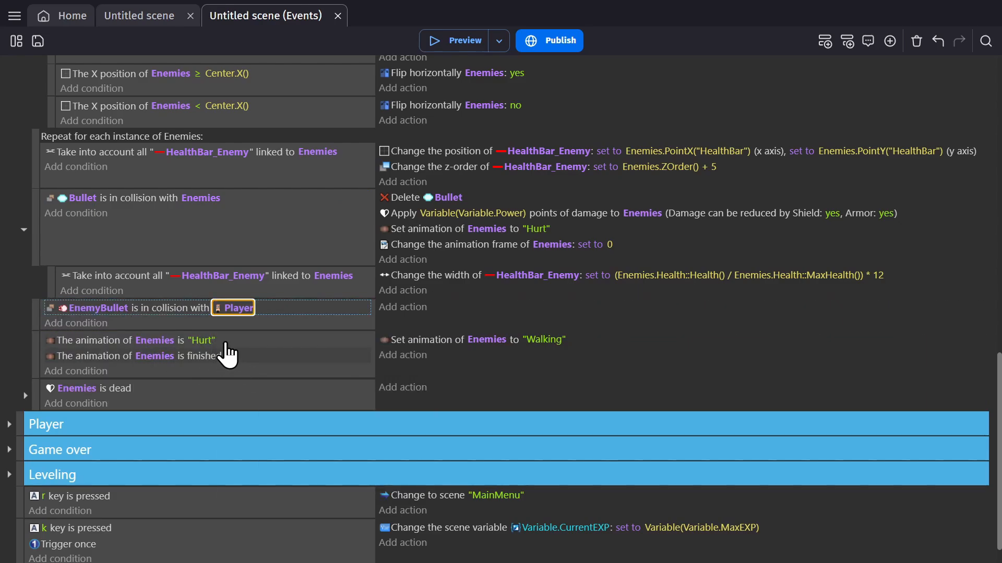
Step: Copy the Delete Bullet action into the EnemyBullet collision event and change its object to EnemyBullet
click(409, 201)
key(ctrl+c)
click(462, 309)
click(450, 308)
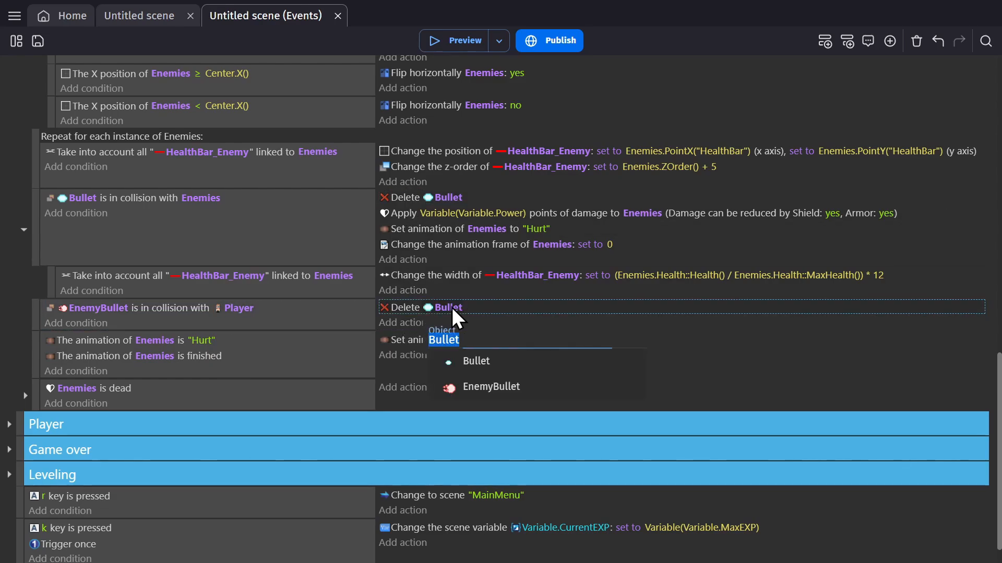
text(en)
click(476, 284)
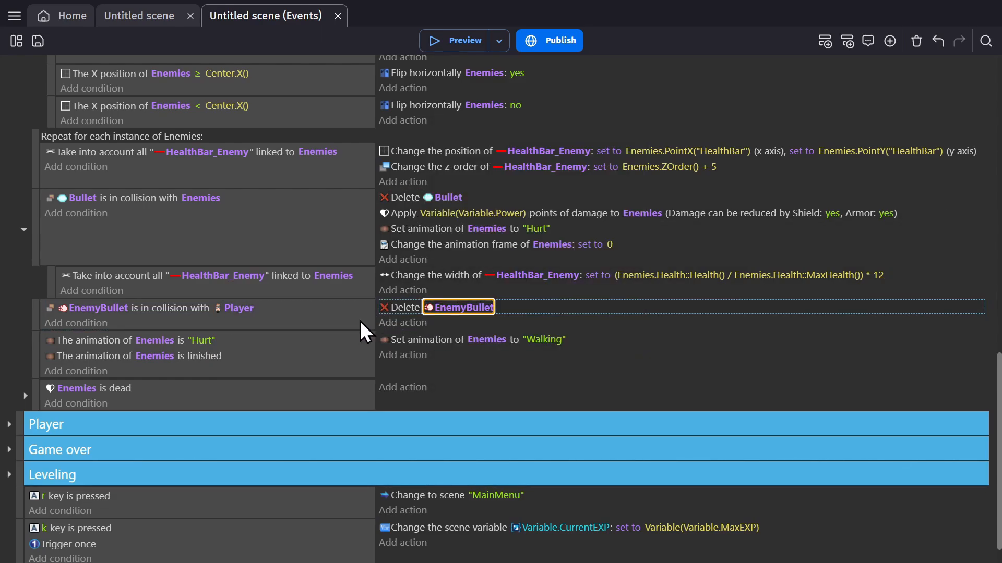
click(362, 329)
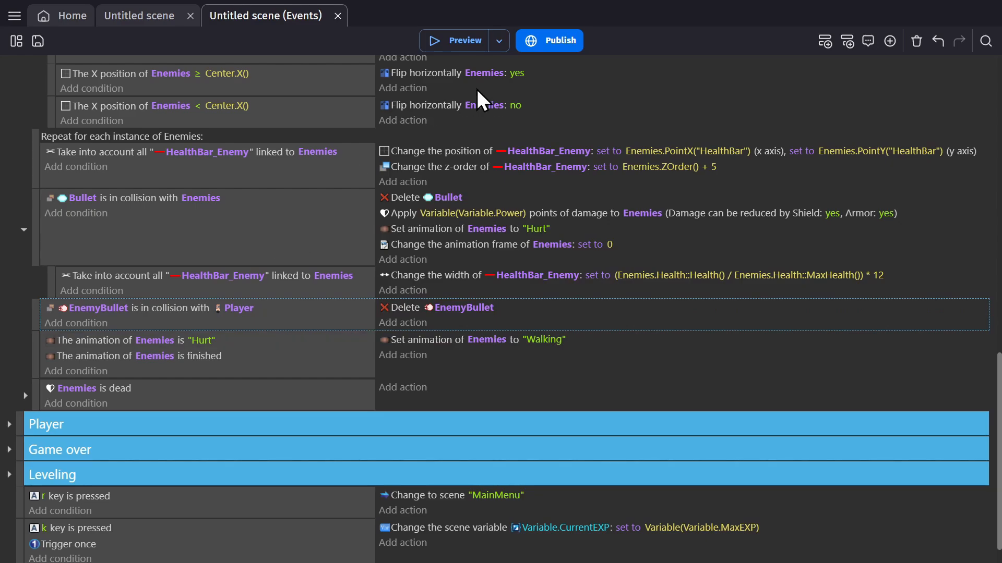
Step: Preview the game and move the player into the imp's bullets to test the collision, closing the preview when done
click(469, 43)
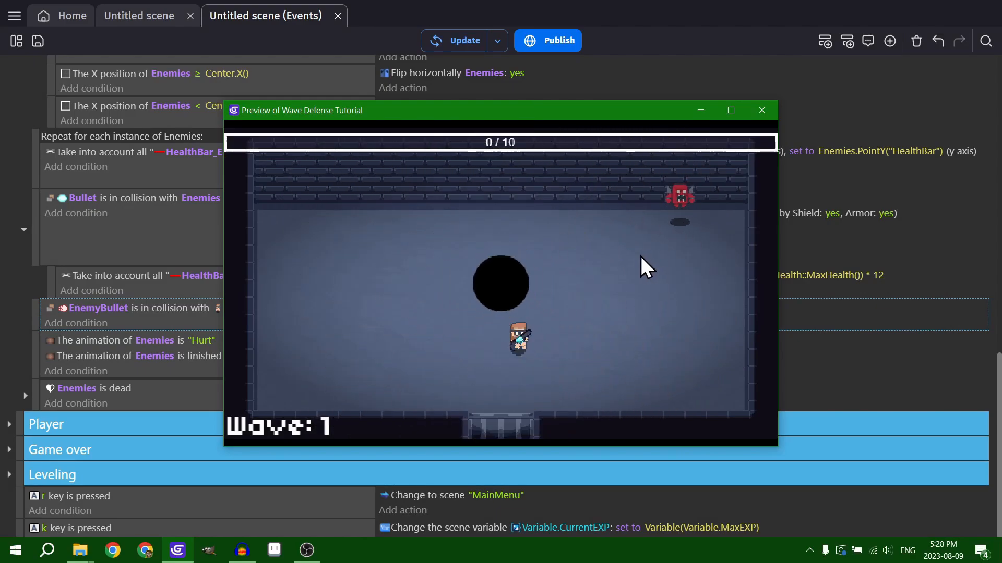
key(w)
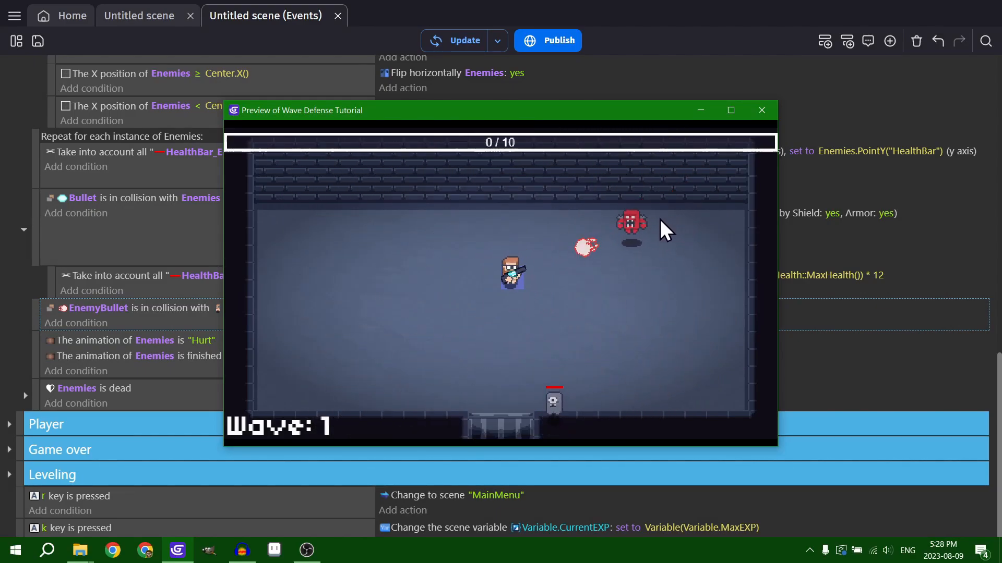
key(d)
key(w)
key(d)
key(s)
key(a)
key(w)
key(d)
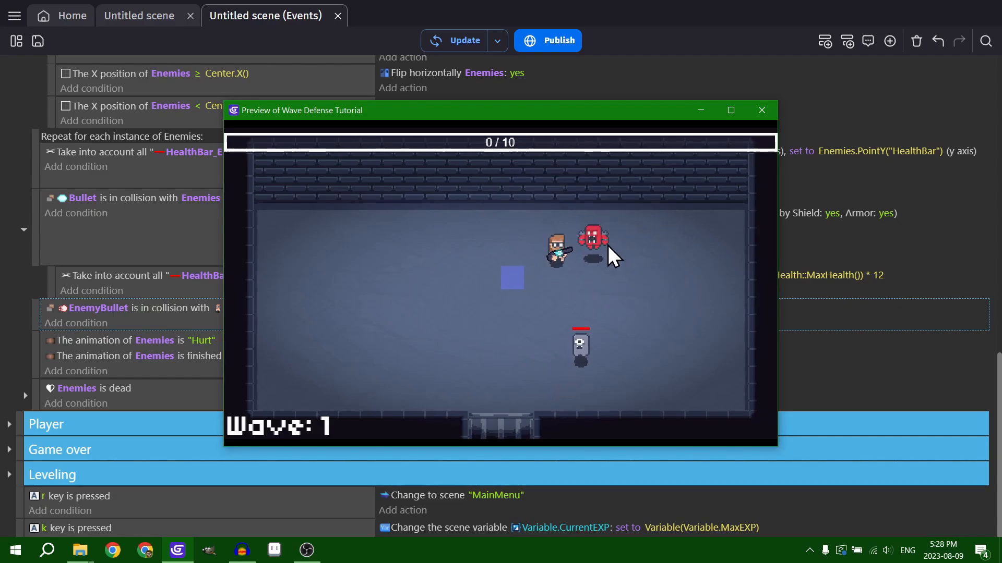
key(s)
click(762, 110)
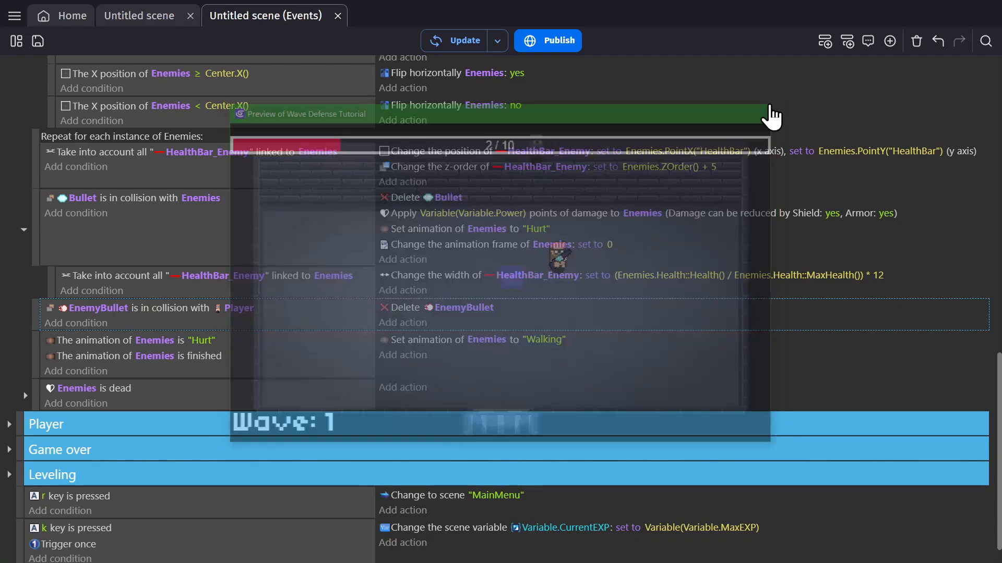
Step: Give the Player object a custom quadrilateral collision mask
click(125, 11)
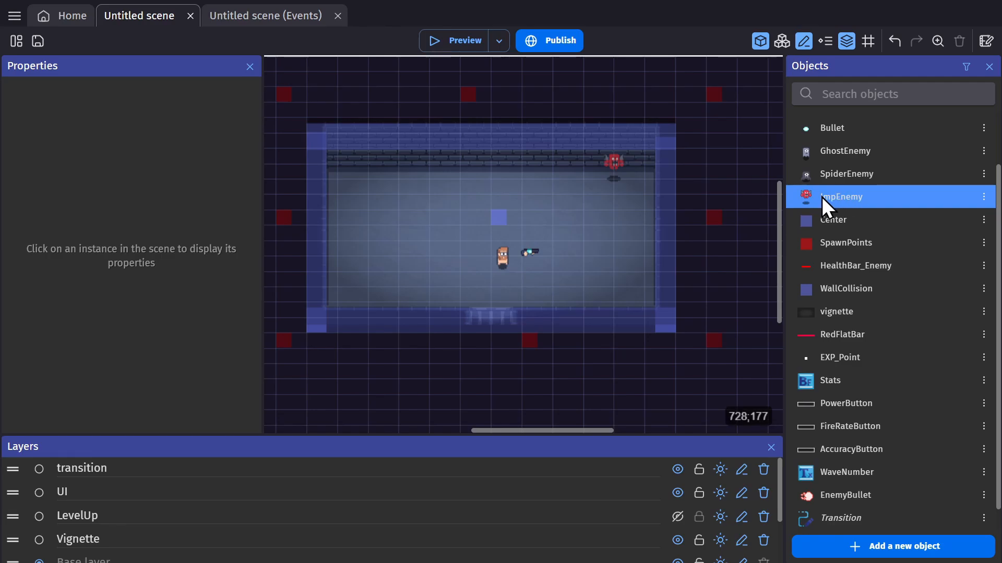
scroll(868, 195, up, 1)
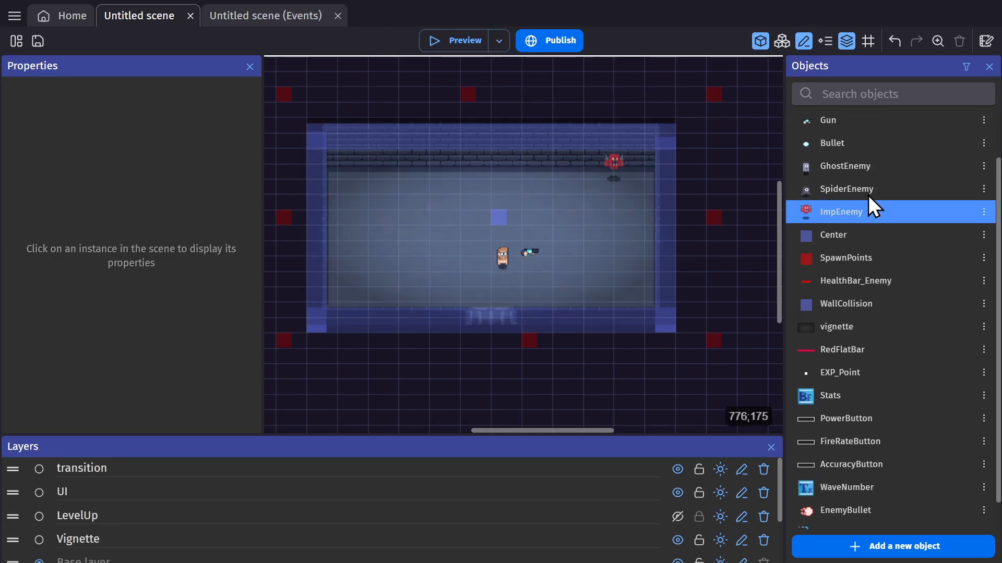
scroll(868, 195, up, 2)
double_click(841, 149)
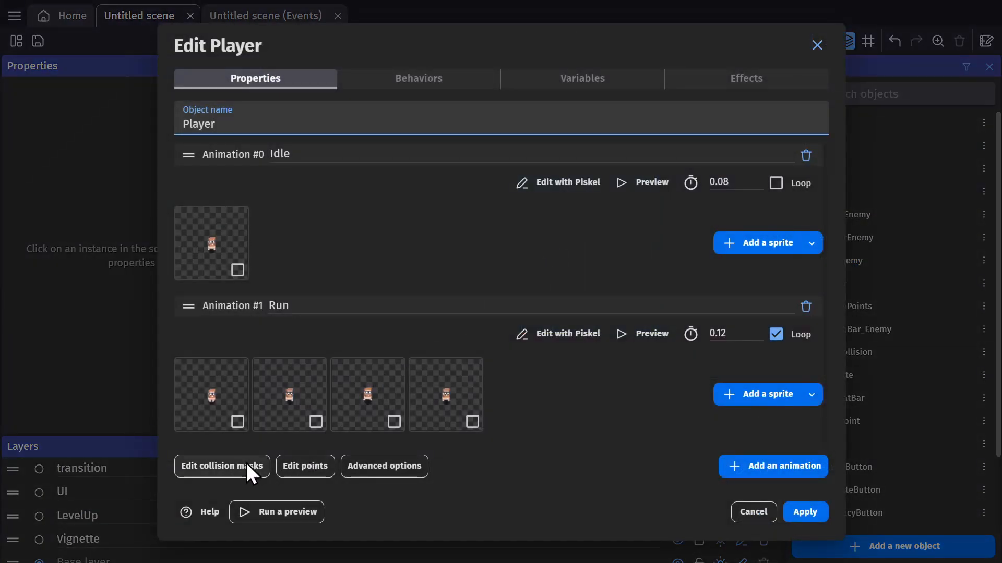
click(246, 466)
click(751, 193)
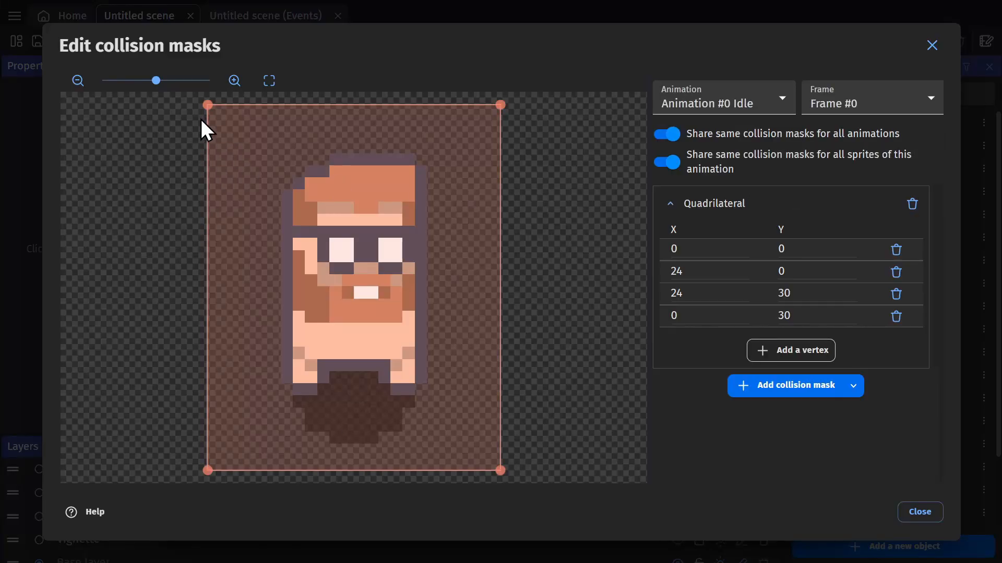
Step: Shrink Player's collision mask to corners (6, 7), (18, 7), (18, 24) and (6, 24), and apply the object
drag(208, 105, 281, 189)
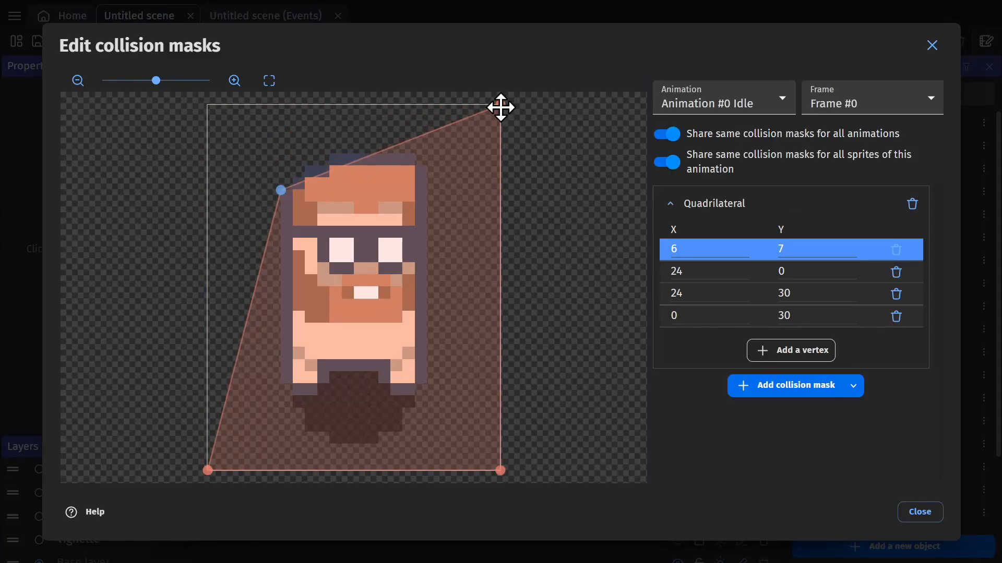
drag(500, 105, 427, 220)
mouse_move(280, 190)
mouse_down()
mouse_move(281, 226)
mouse_move(280, 190)
mouse_up()
drag(427, 221, 427, 189)
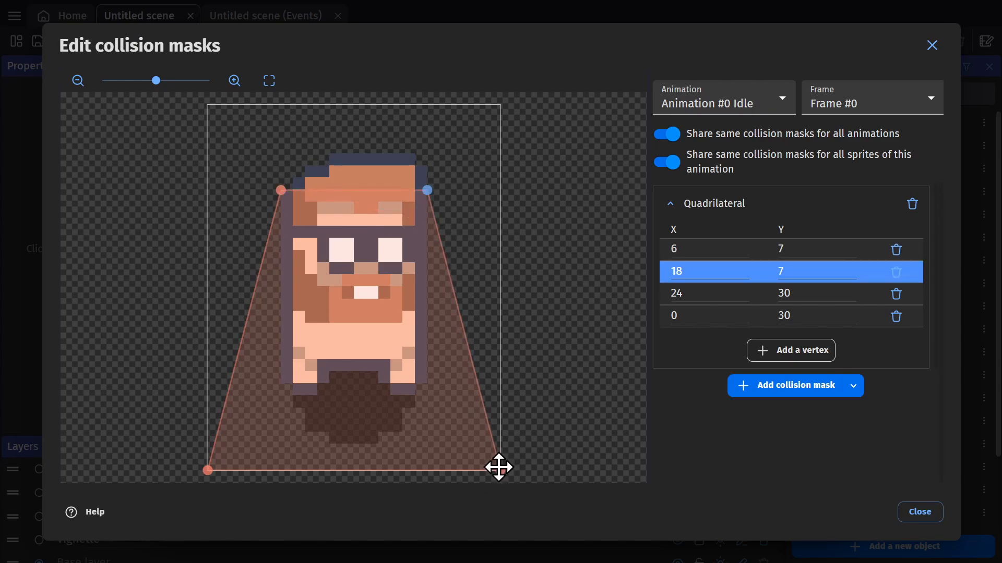
drag(500, 470, 427, 397)
drag(208, 470, 282, 398)
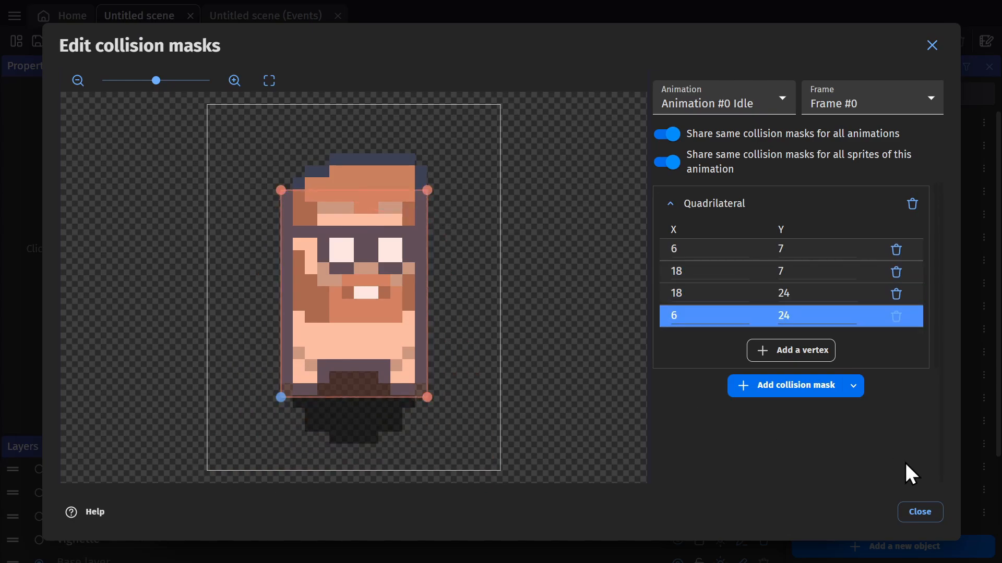
click(934, 512)
click(806, 512)
Step: Delete the ImpEnemy instance from the scene
drag(715, 185, 659, 211)
key(Delete)
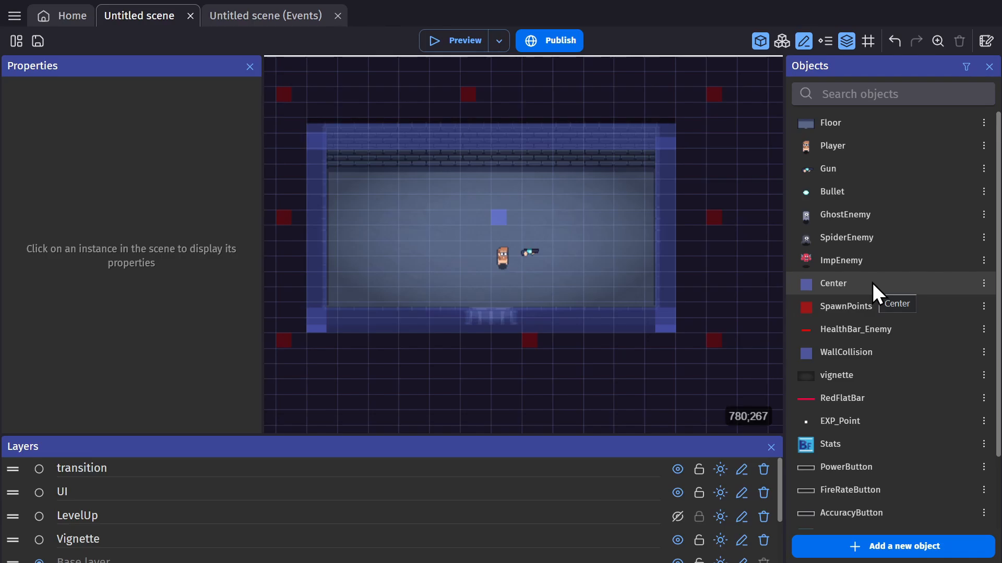
Step: Duplicate the SpawnPoints object and name the copy SpiderSpawnPoints
right_click(884, 304)
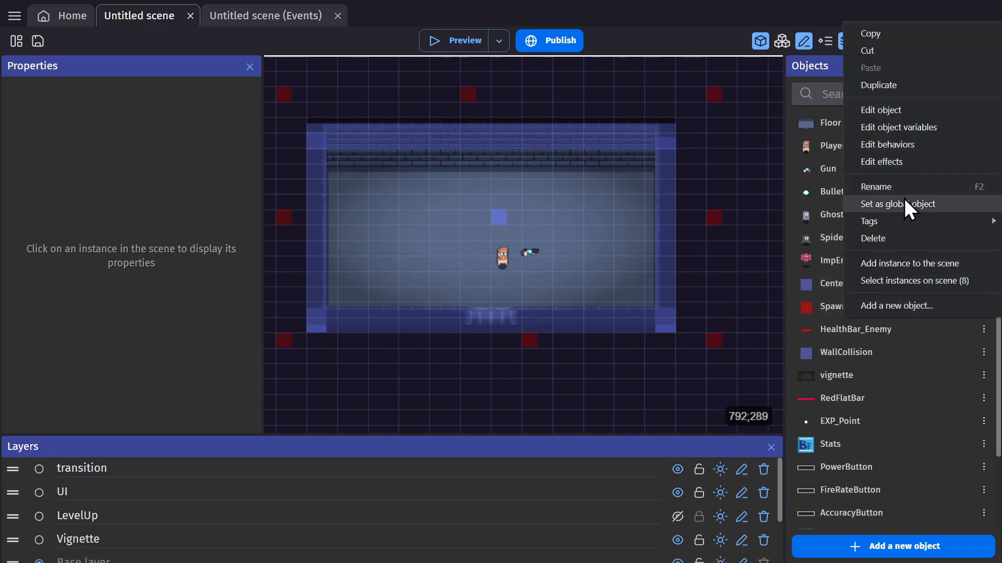
click(897, 86)
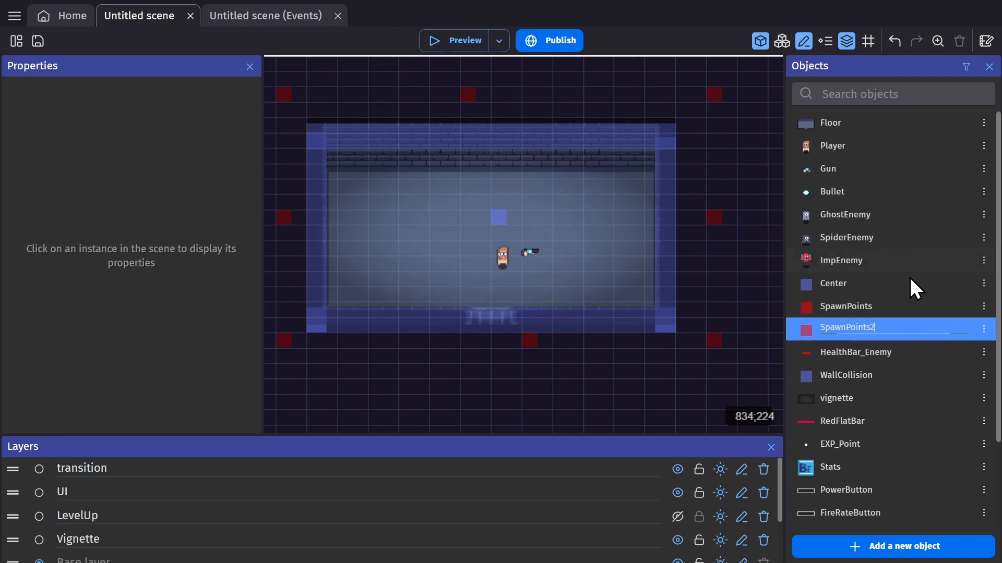
double_click(890, 325)
click(870, 327)
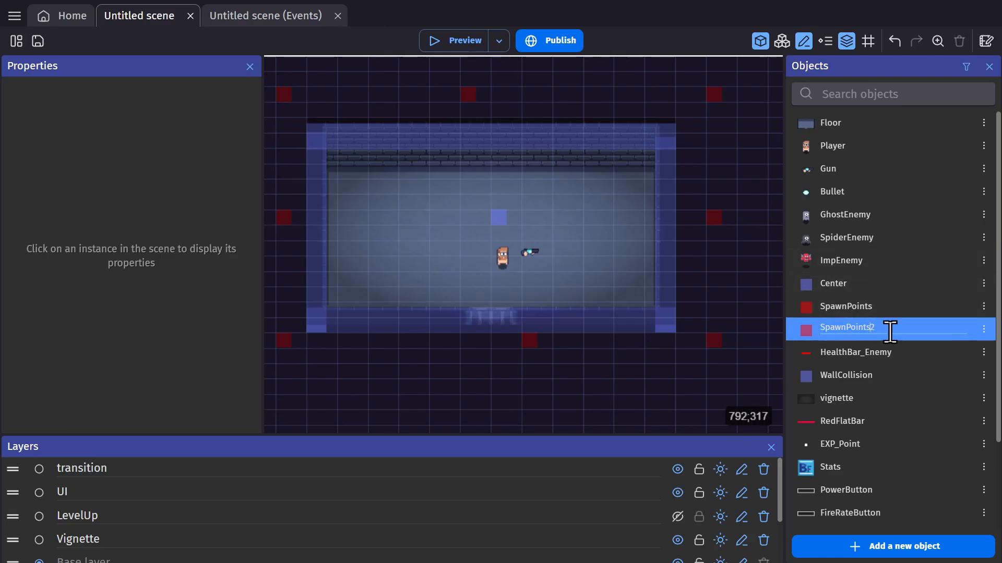
click(820, 327)
text(Spider)
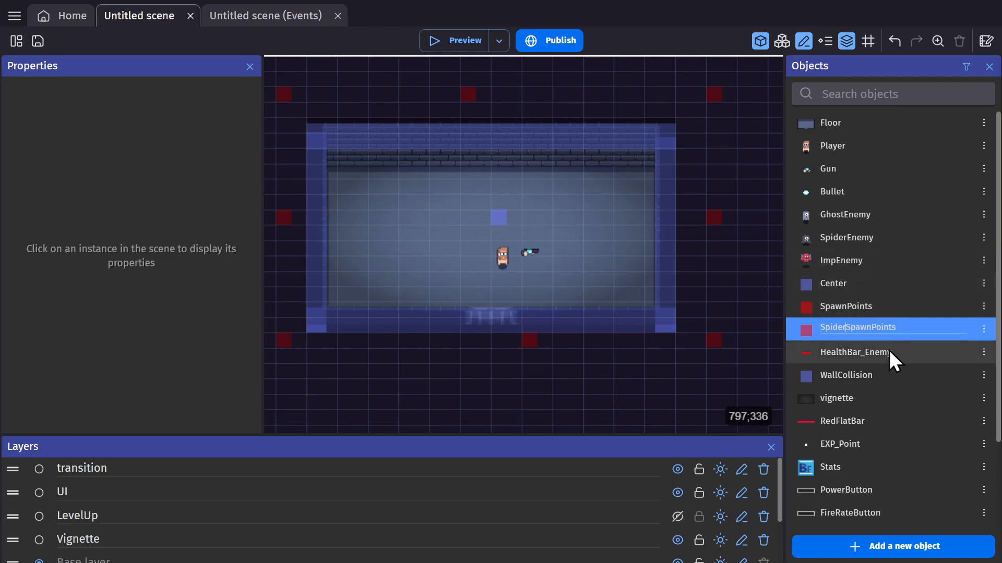
key(Return)
Step: Place four SpiderSpawnPoints instances inside the room, one near each corner of the floor
drag(829, 334, 617, 175)
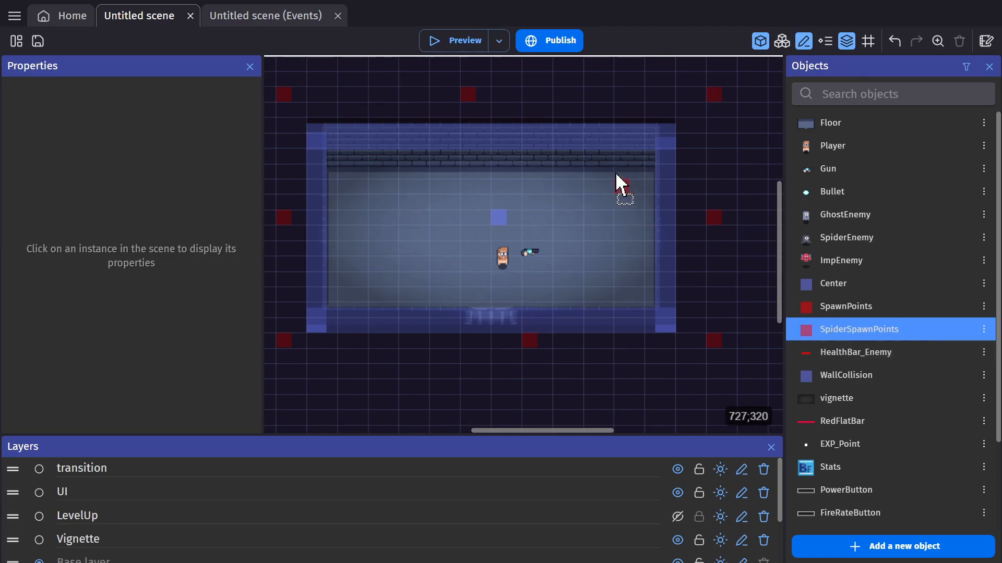
drag(822, 328, 347, 184)
click(455, 205)
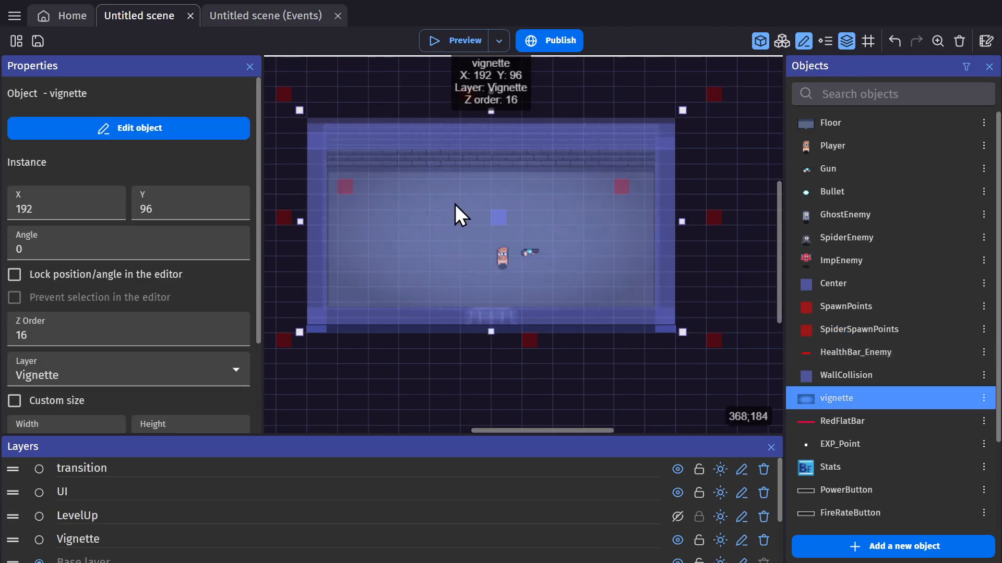
scroll(455, 204, up, 1)
drag(823, 331, 336, 313)
drag(677, 316, 662, 307)
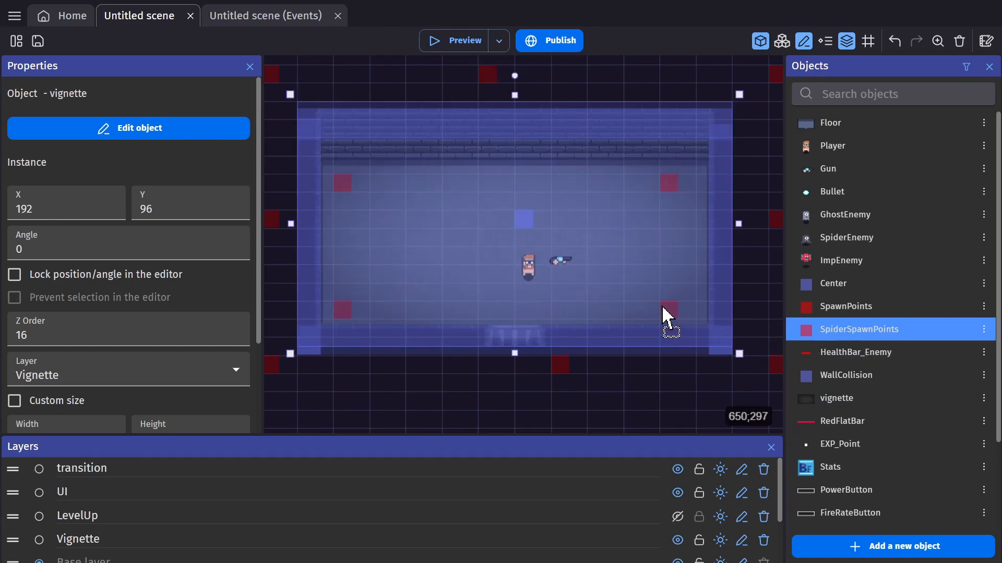
Step: Place two more SpiderSpawnPoints instances inside the room, one midway along each side wall between the corner points
click(652, 380)
drag(812, 331, 337, 255)
drag(860, 321, 672, 258)
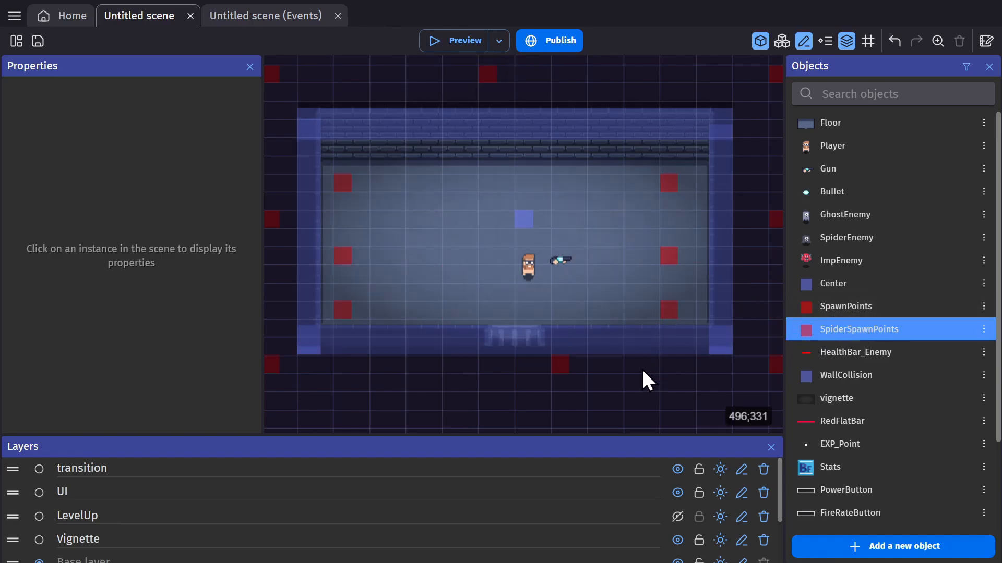
Step: Create a new sprite object from scratch and name it Shadow
click(828, 549)
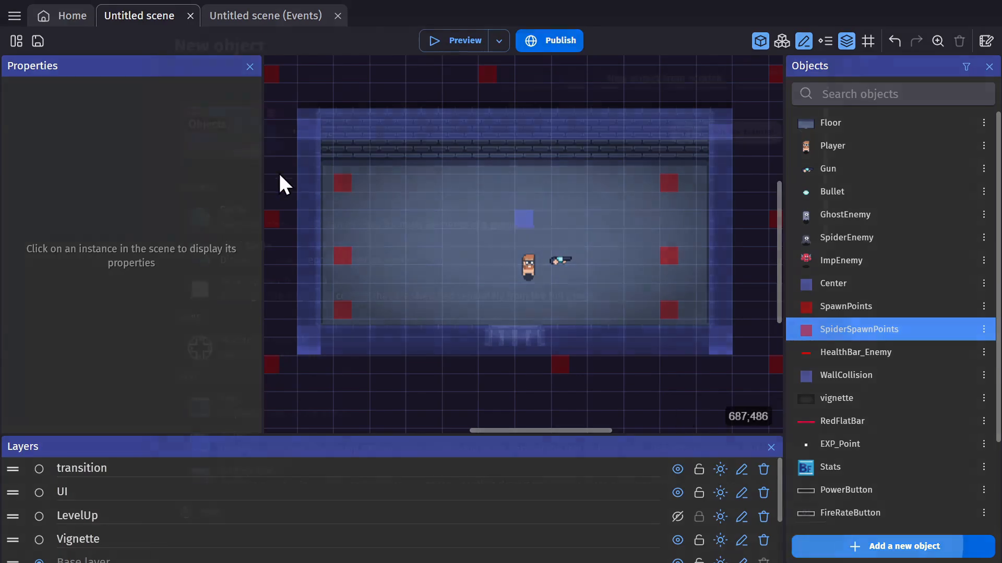
click(267, 219)
double_click(278, 128)
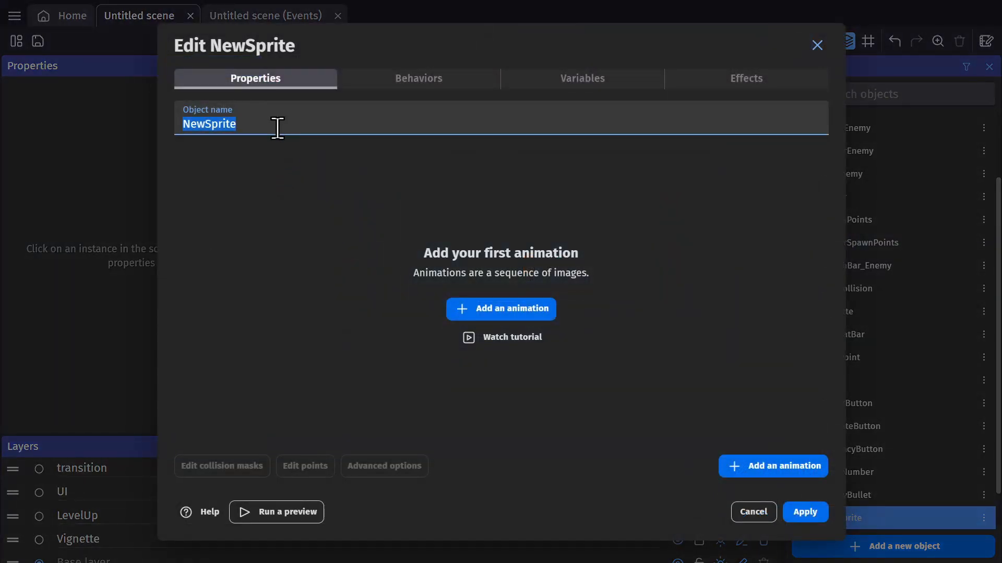
text(Sh)
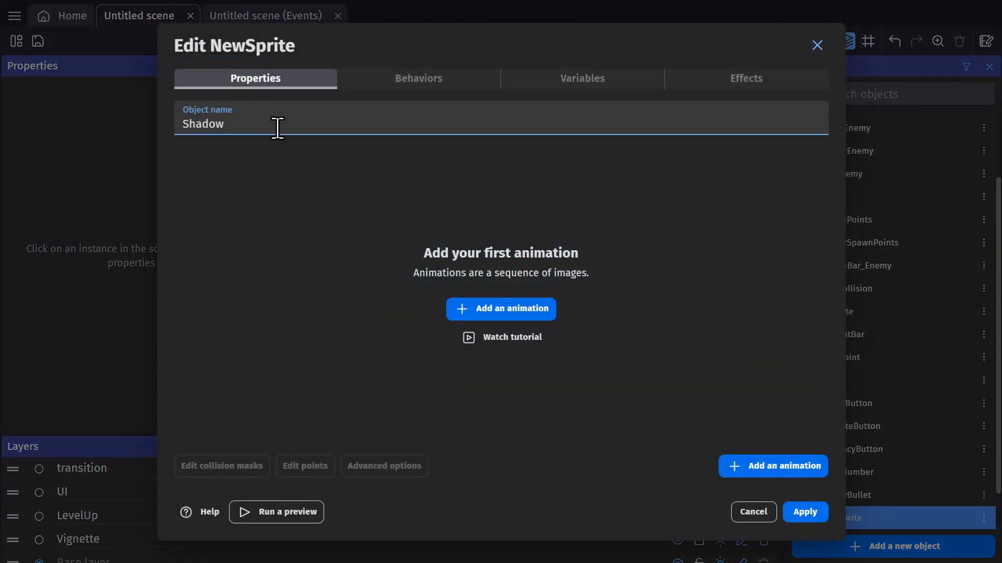
text(adow)
Step: Add an animation to Shadow using SpiderShadow.png, copying the file into the project folder, and apply the object
click(478, 309)
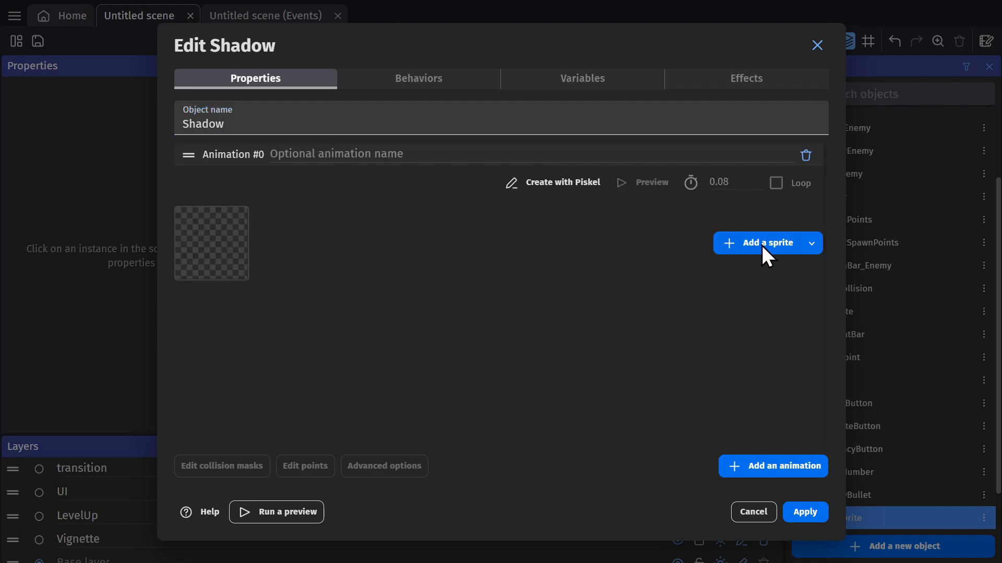
click(761, 243)
scroll(353, 249, down, 5)
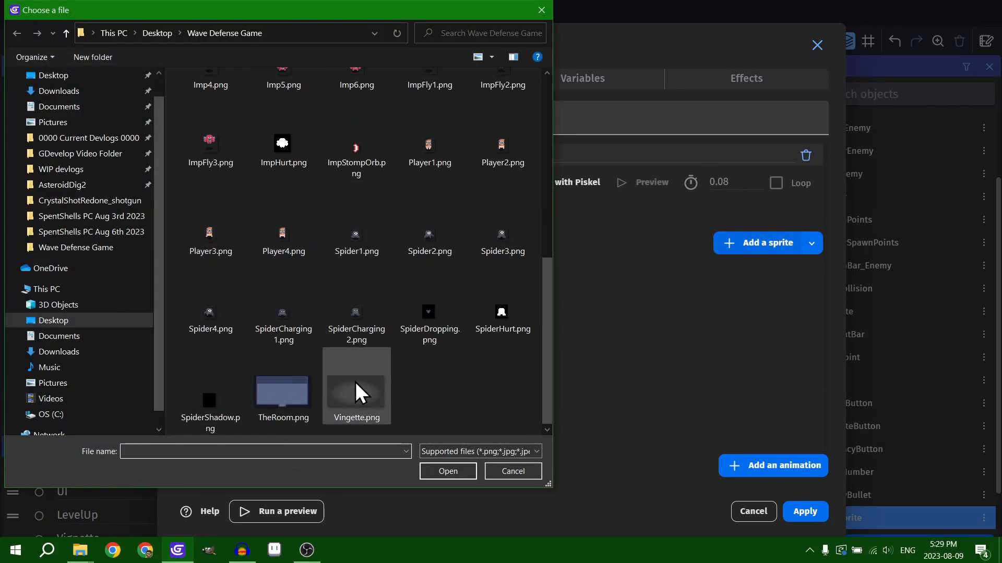
double_click(211, 402)
click(595, 279)
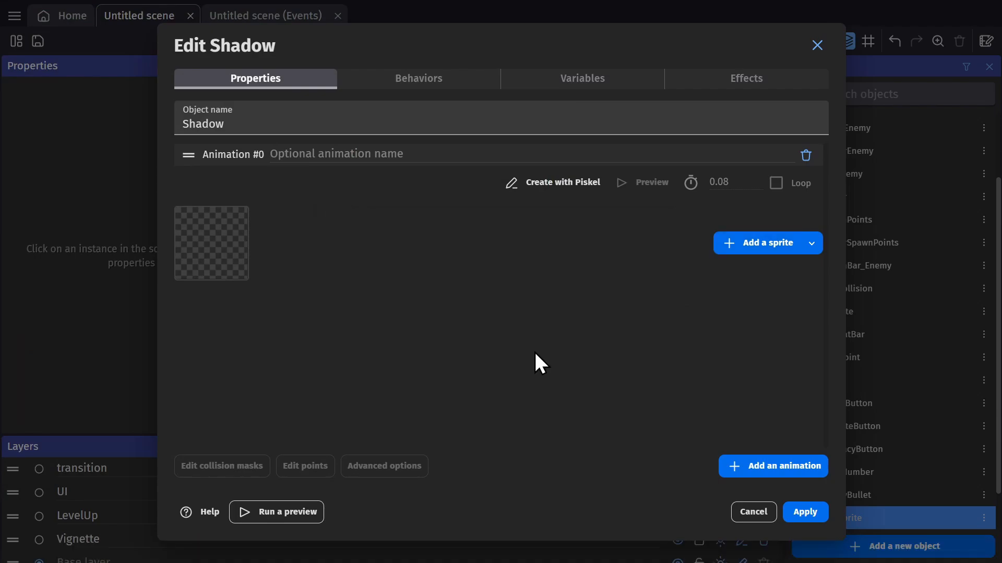
click(819, 515)
Step: Create another new sprite object from scratch and name it Drop
click(855, 546)
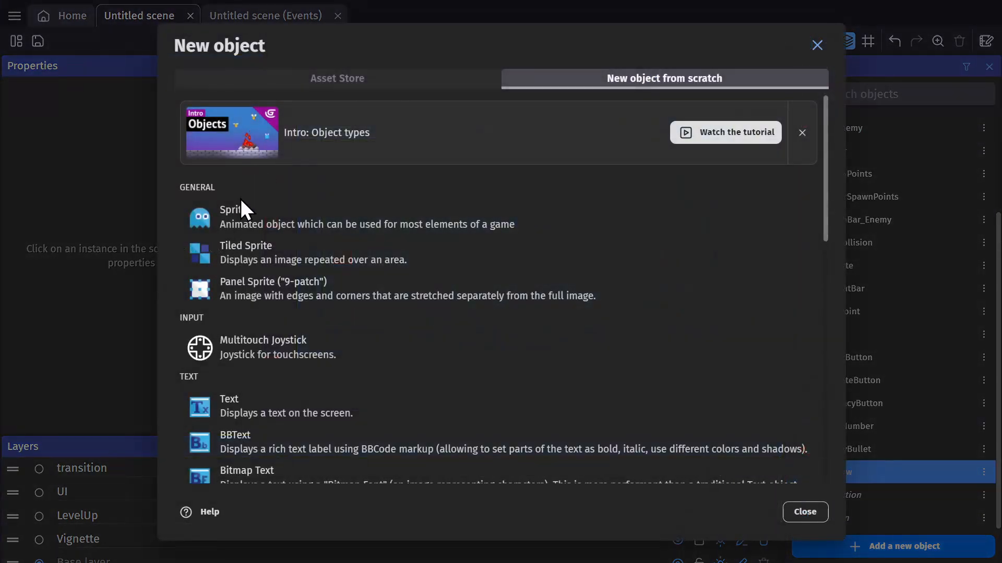
click(239, 206)
double_click(303, 124)
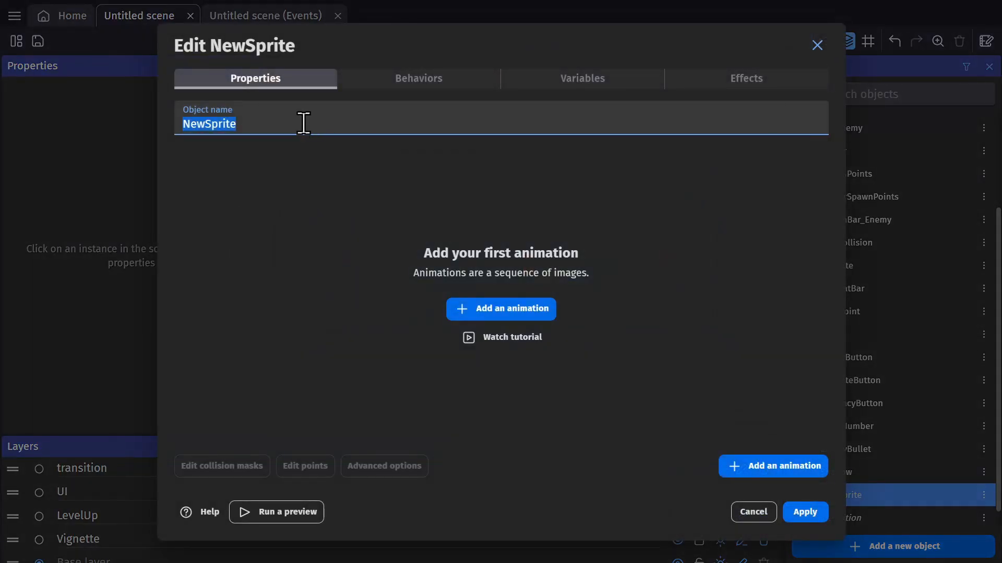
text(Drop)
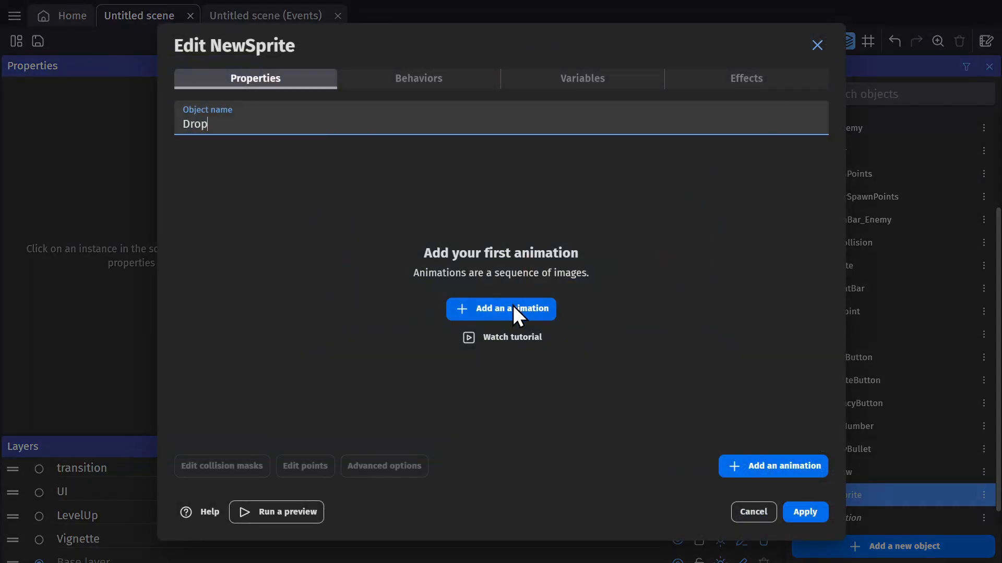
Step: Add an animation to Drop using SpiderDropping.png, copying the file into the project folder
click(512, 308)
click(764, 242)
scroll(391, 279, down, 5)
double_click(433, 324)
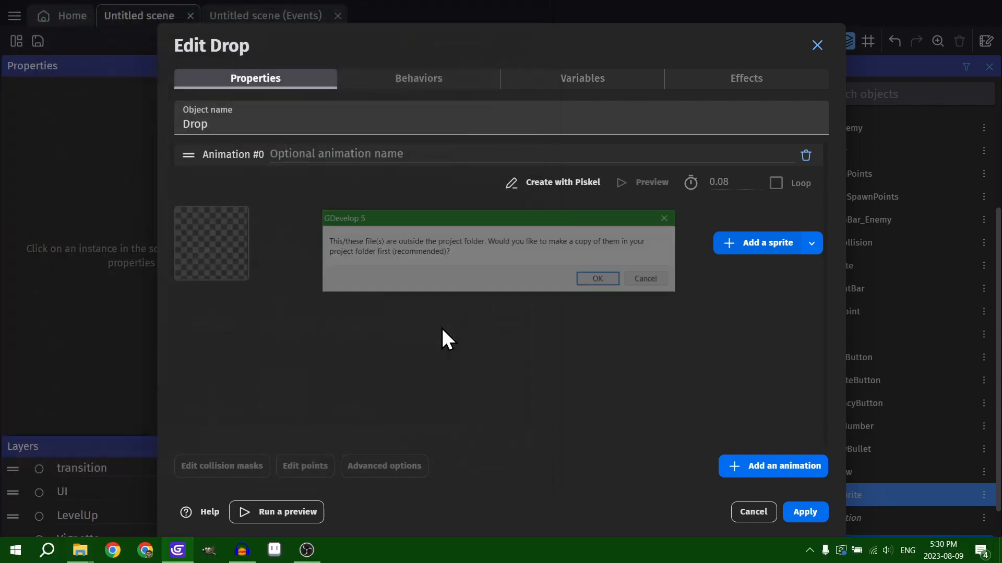
click(595, 279)
Step: Move Drop's origin point onto the sprite's centre at about (12, 13.5), and apply the object
click(320, 460)
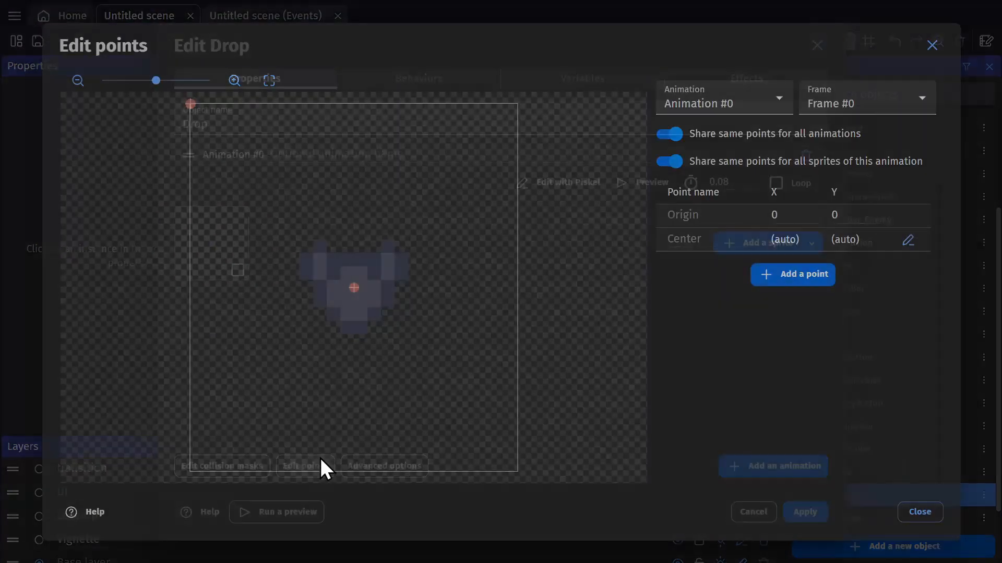
drag(188, 104, 354, 288)
click(920, 513)
click(805, 512)
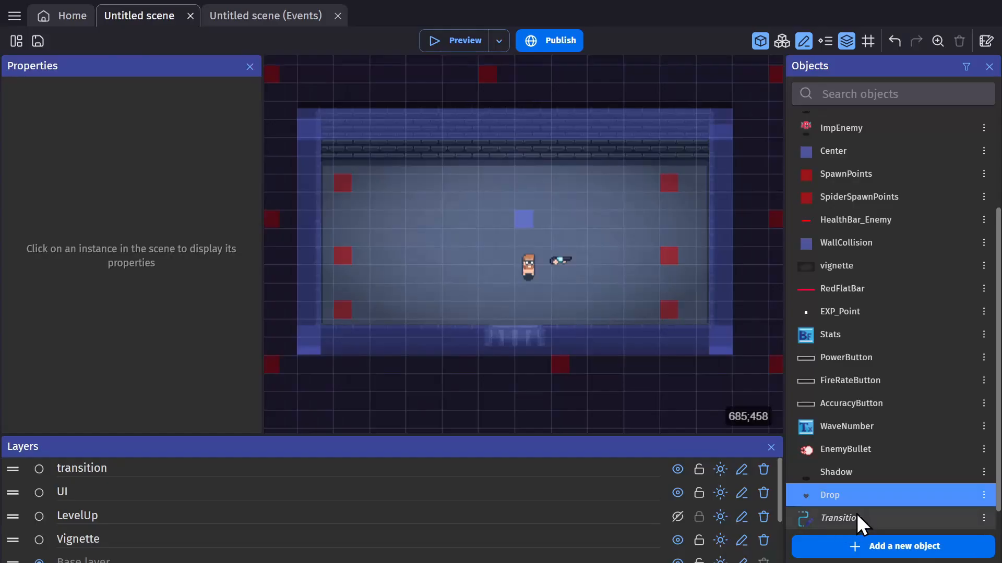
Step: Check the origin point coordinates of SpiderEnemy and leave the object without changing it
double_click(849, 474)
click(752, 511)
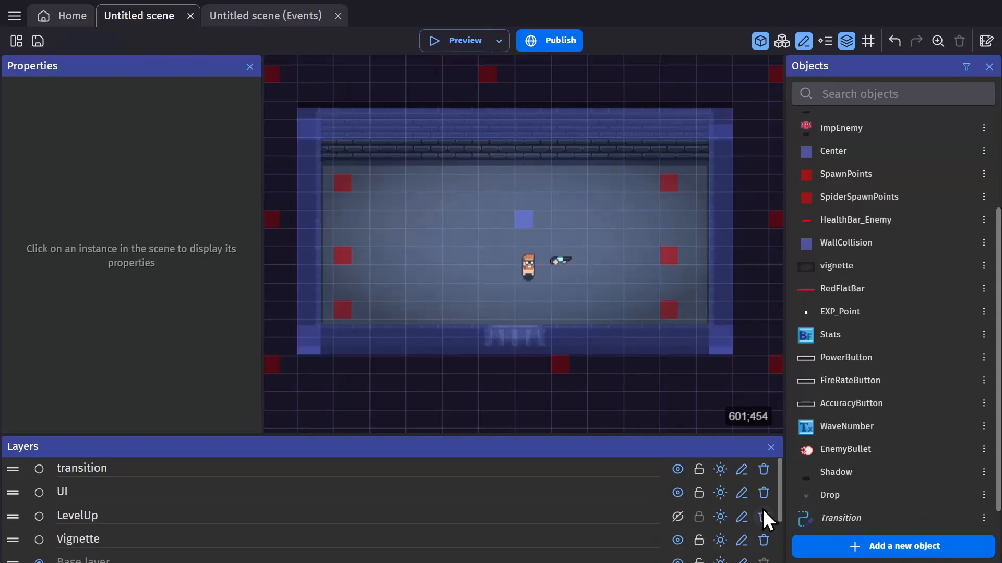
scroll(854, 217, up, 2)
scroll(854, 217, up, 3)
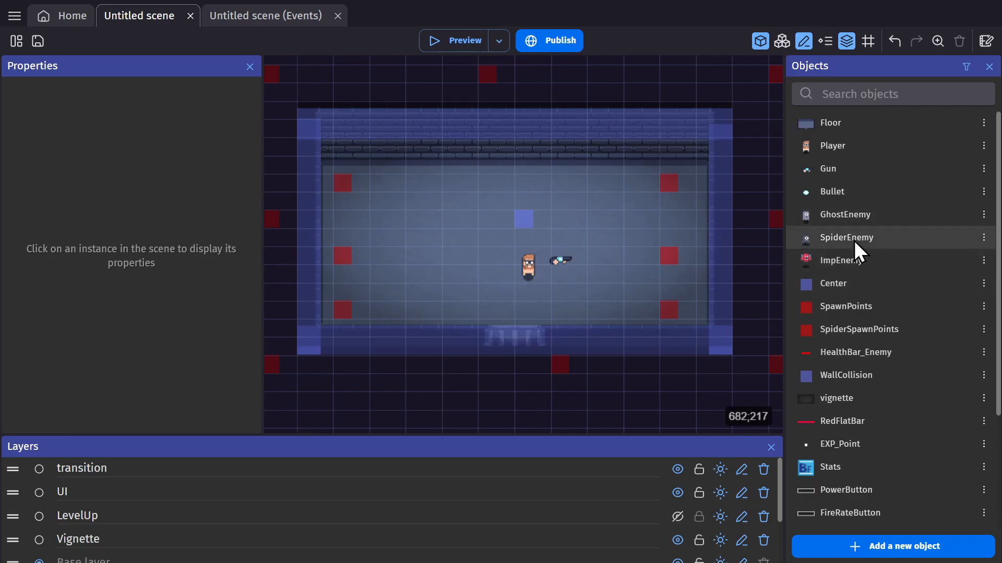
double_click(853, 239)
click(307, 466)
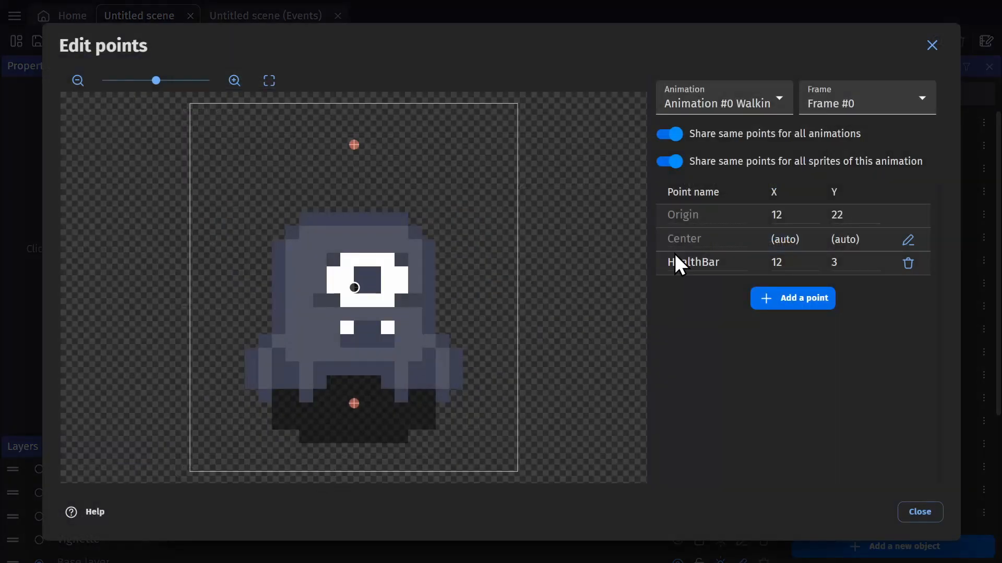
click(774, 216)
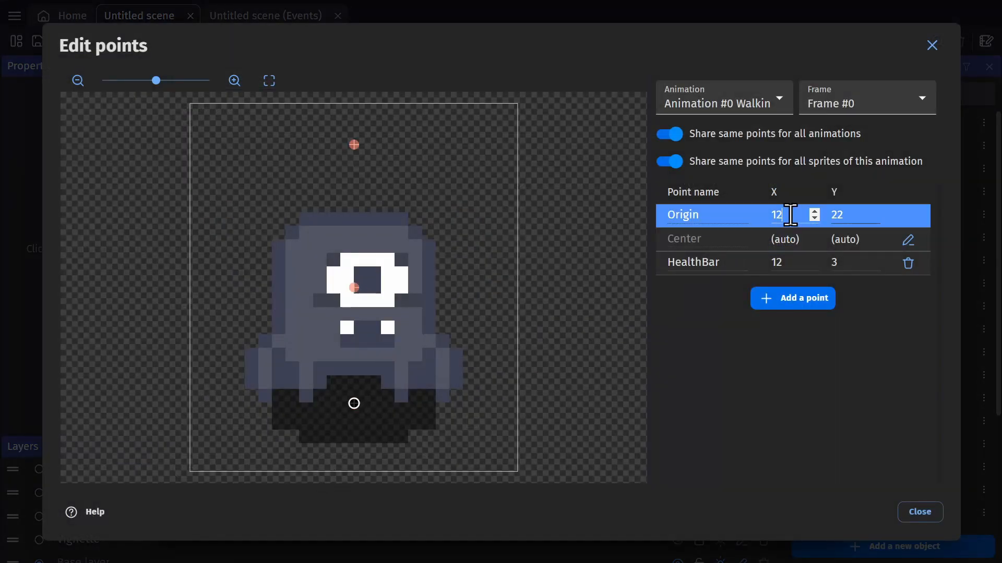
click(918, 510)
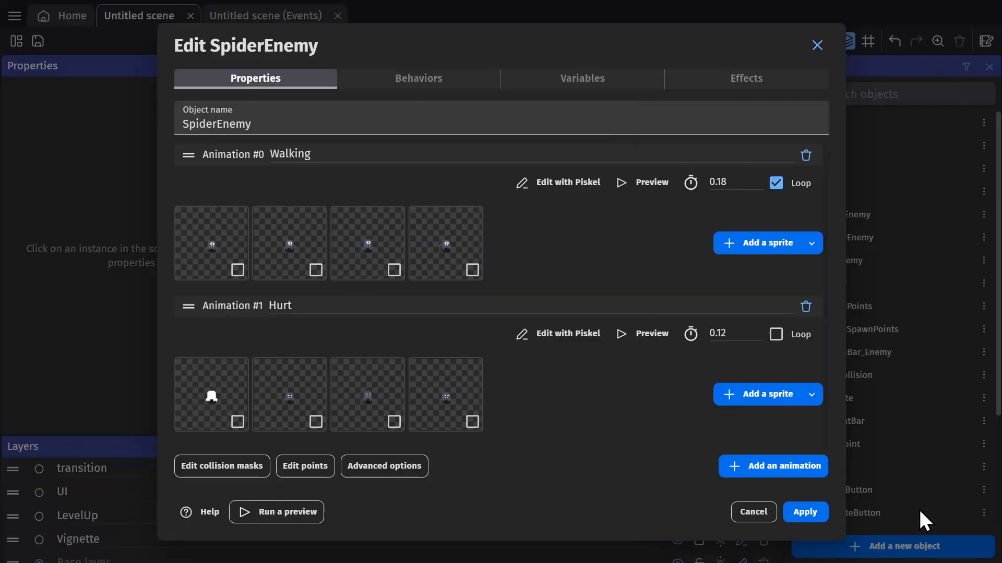
click(753, 512)
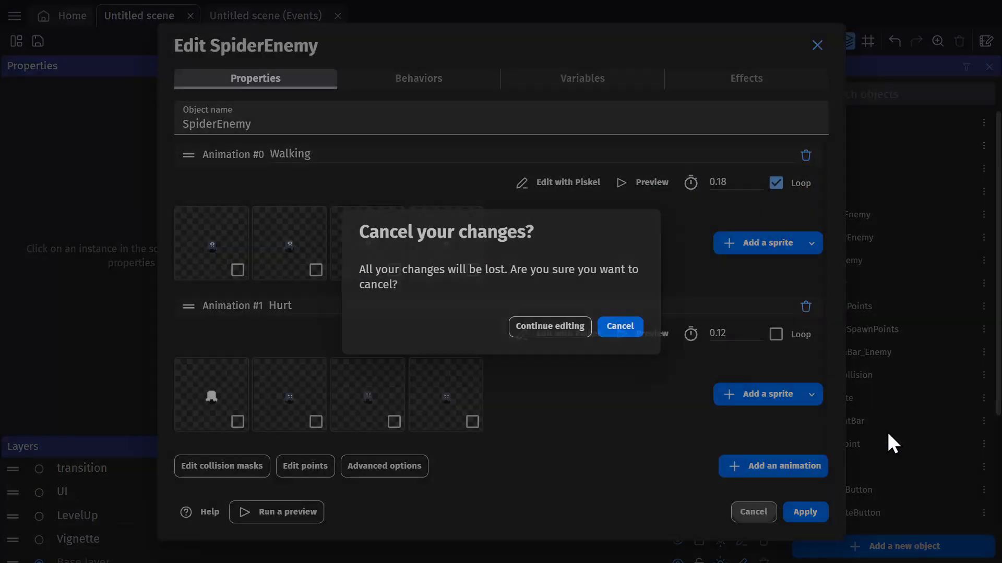
click(619, 326)
Step: Set Shadow's origin point to X 12 and Y 22, and apply the object
scroll(883, 400, down, 3)
click(850, 451)
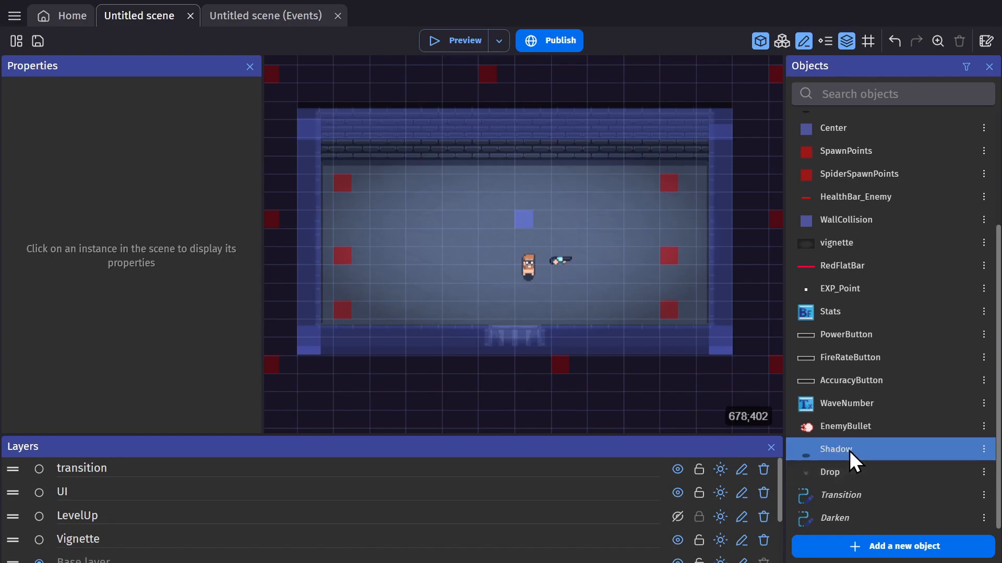
double_click(849, 450)
click(307, 467)
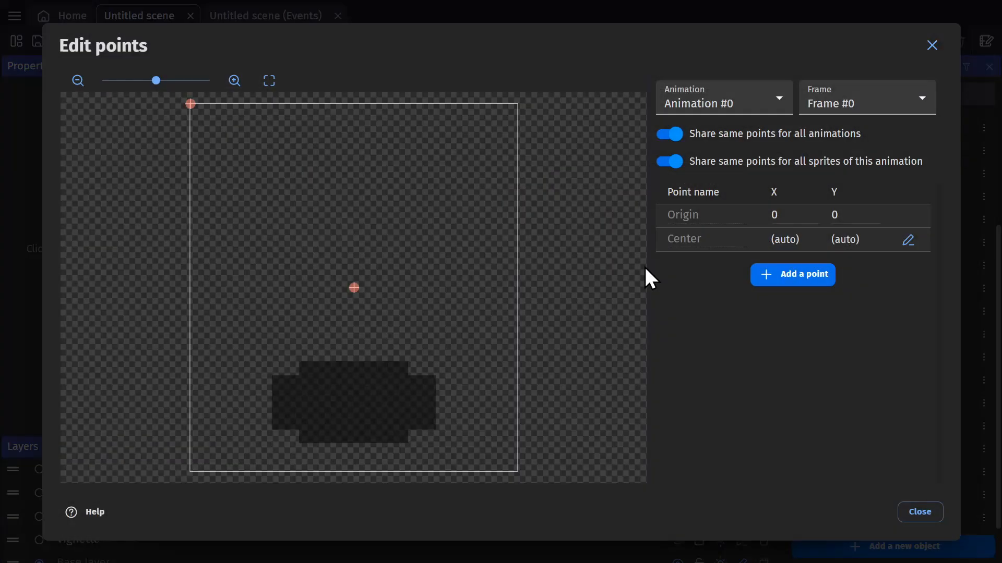
click(780, 215)
text(12)
click(864, 217)
text(2)
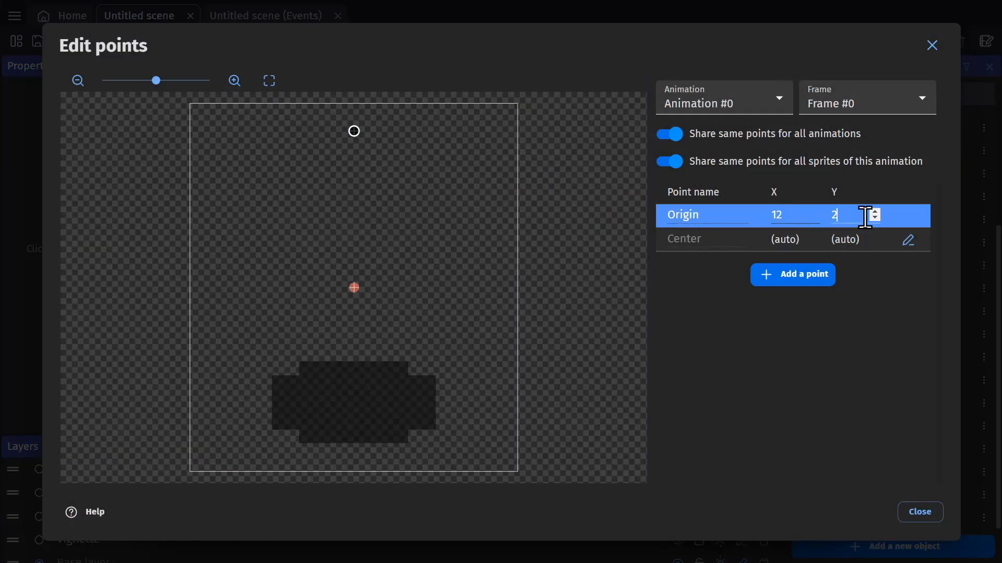
text(2)
click(922, 514)
click(809, 513)
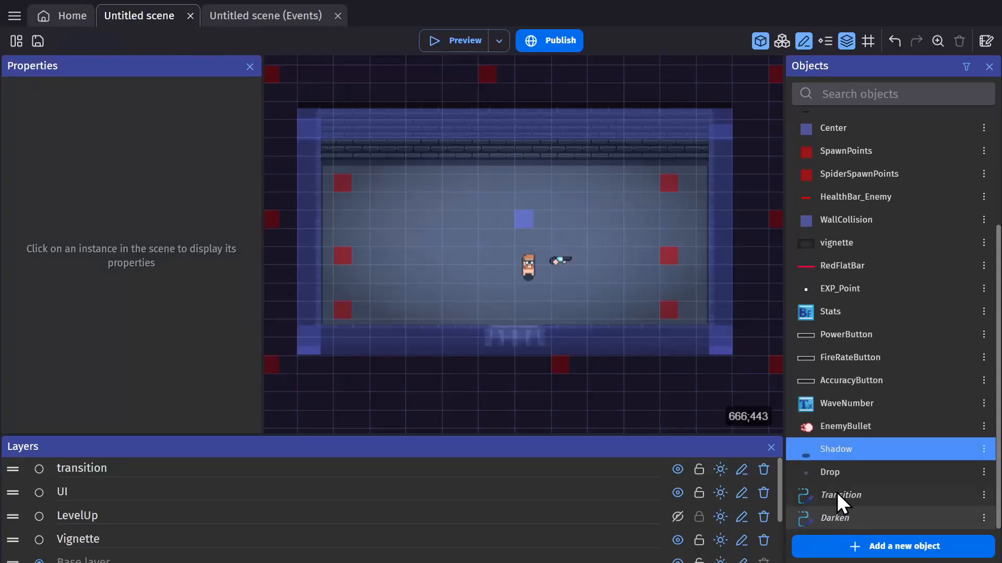
Step: Set the Y coordinate of Drop's origin point to 22, and apply the object
double_click(840, 473)
click(305, 464)
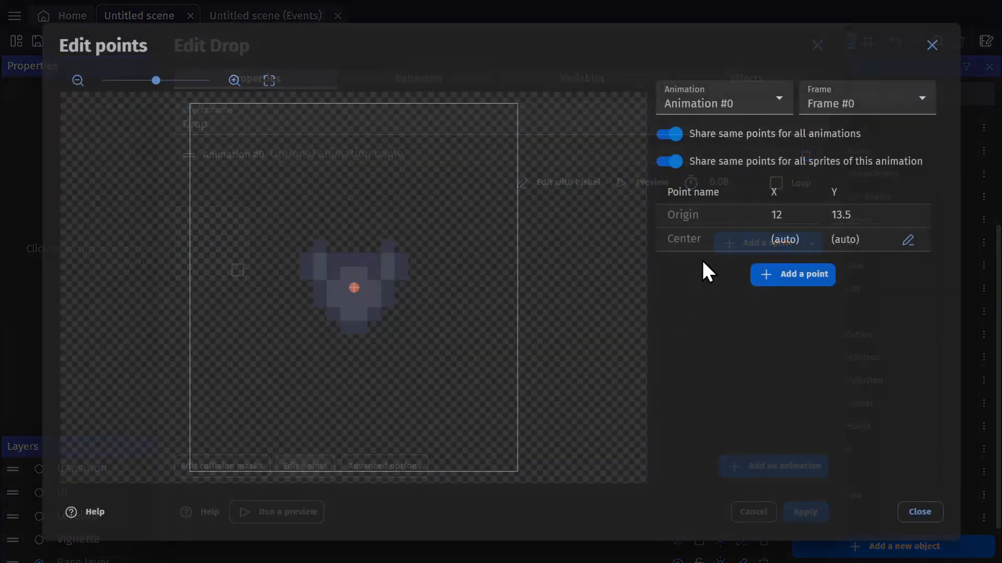
click(781, 215)
click(785, 214)
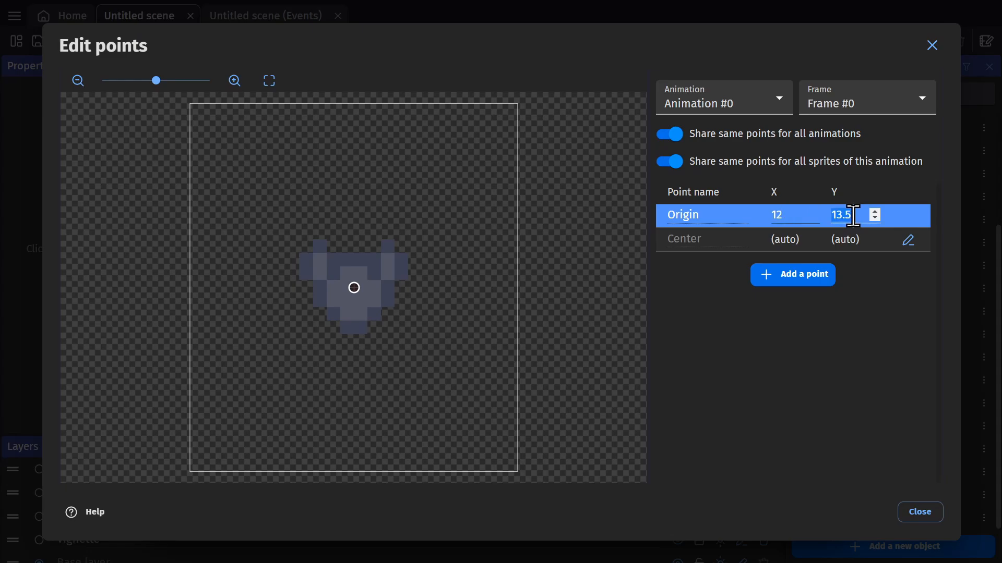
text(22)
click(920, 513)
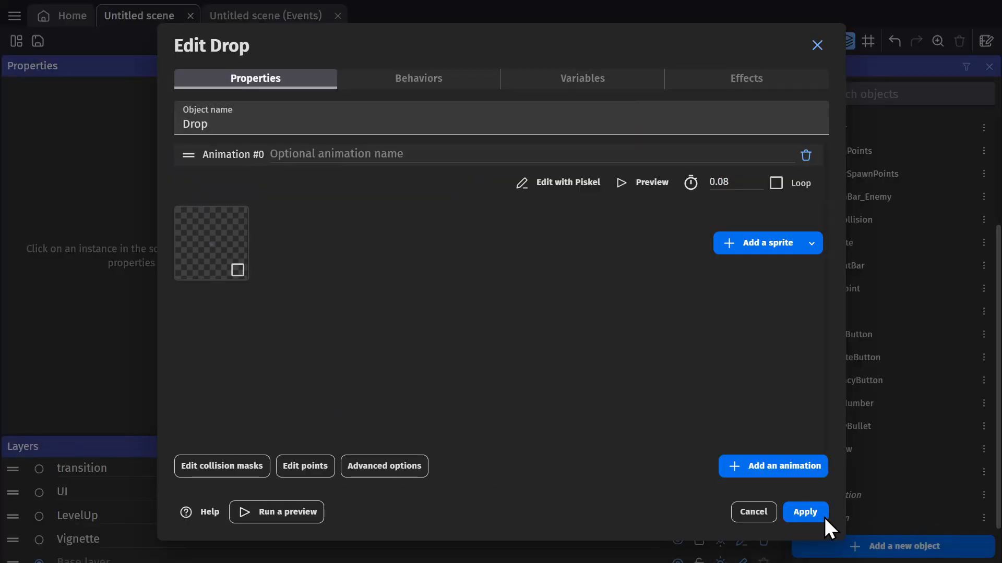
click(822, 515)
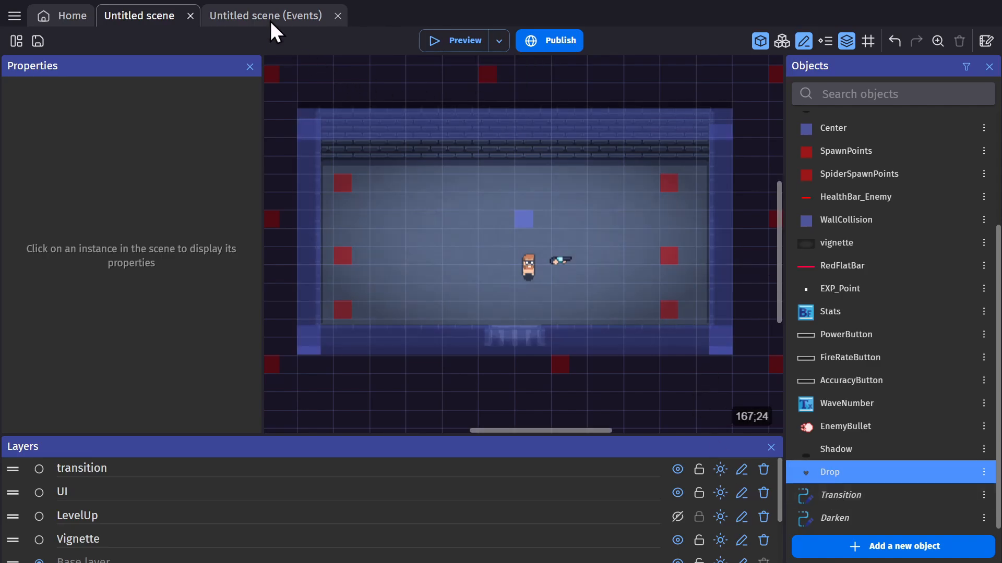
Step: In the scene events, duplicate the action creating SpiderEnemy twice within the RandomEnemy = 1 event
click(269, 19)
scroll(281, 261, up, 3)
scroll(134, 273, up, 3)
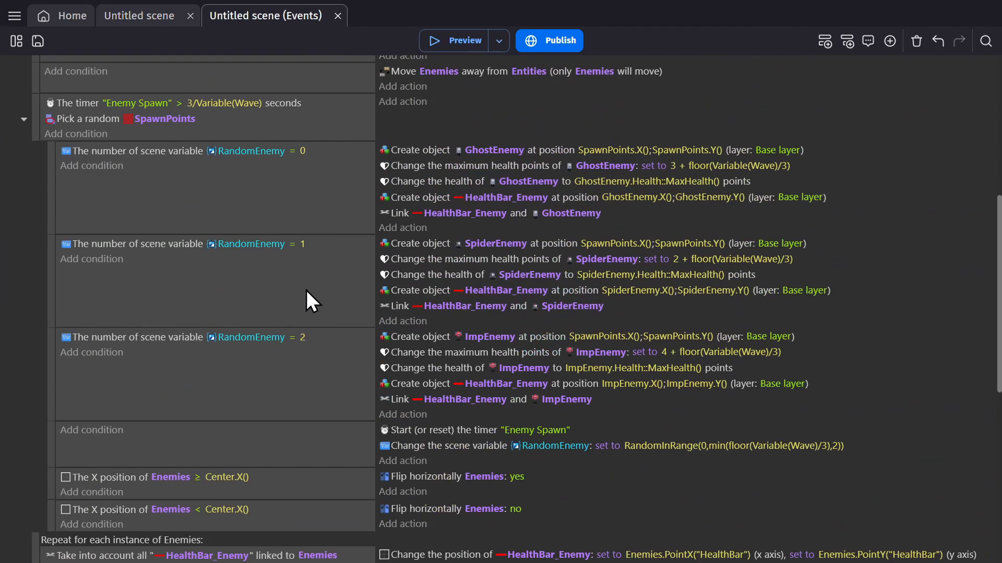
click(295, 188)
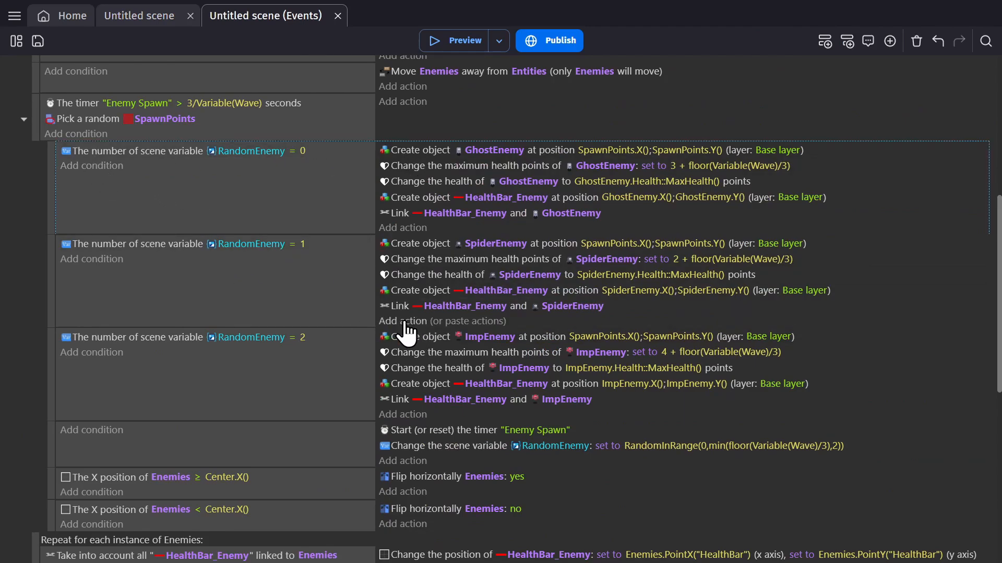
mouse_move(409, 243)
mouse_down()
mouse_move(411, 316)
mouse_move(411, 243)
mouse_up()
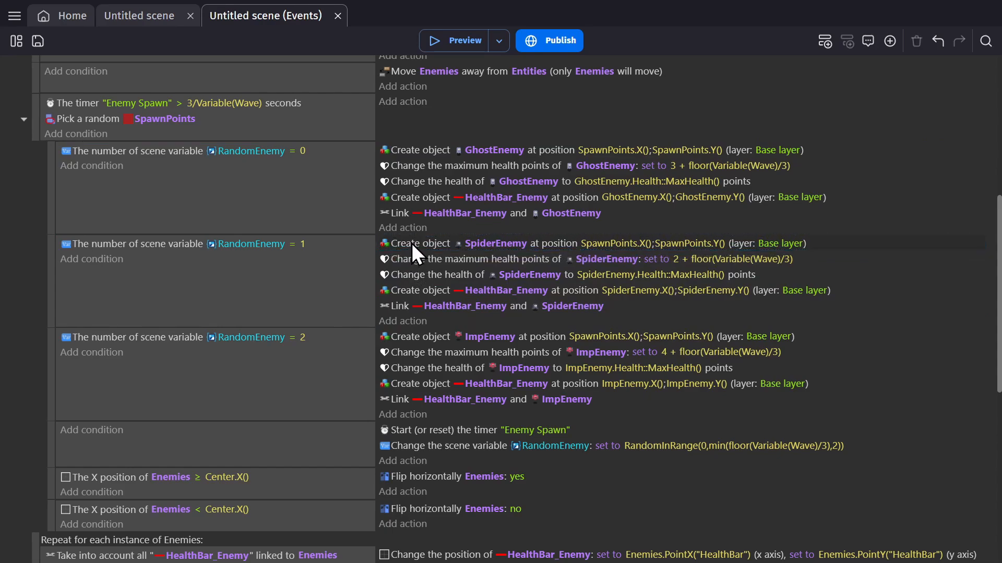
click(411, 243)
key(ctrl+c)
key(ctrl+v)
key(ctrl+v)
Step: Change the two copied create actions so that one creates Shadow and the other creates Drop
click(488, 259)
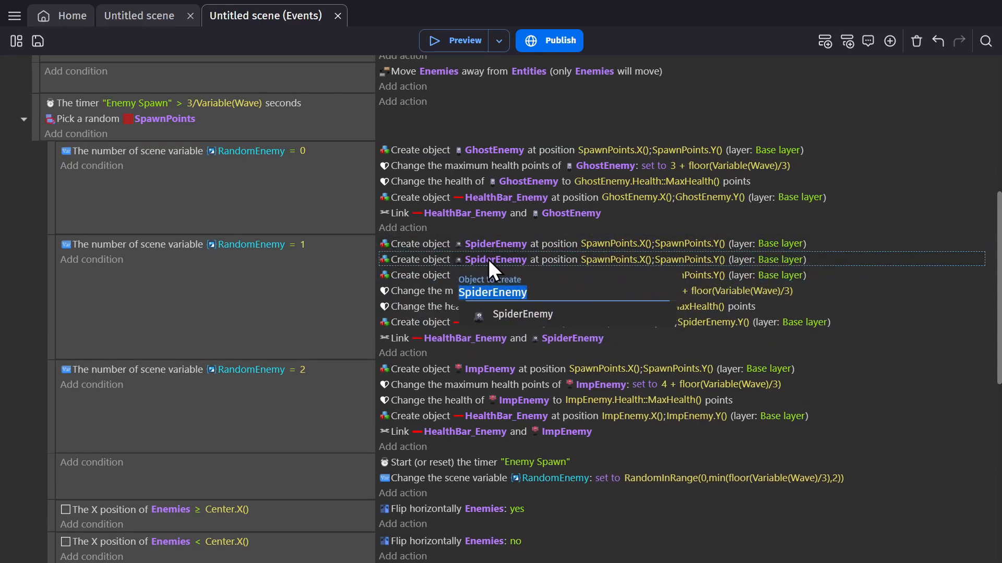
text(sha)
click(503, 318)
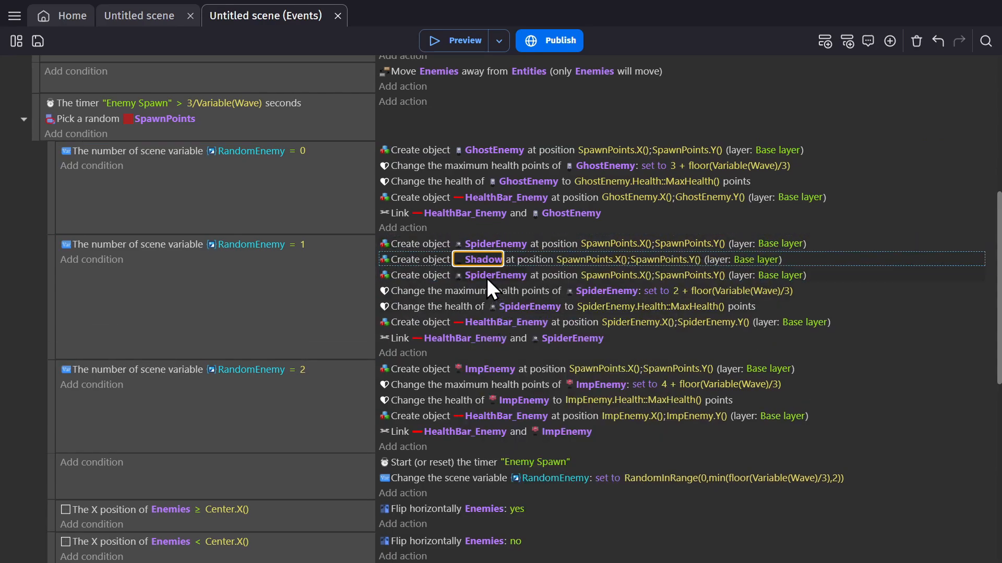
click(487, 278)
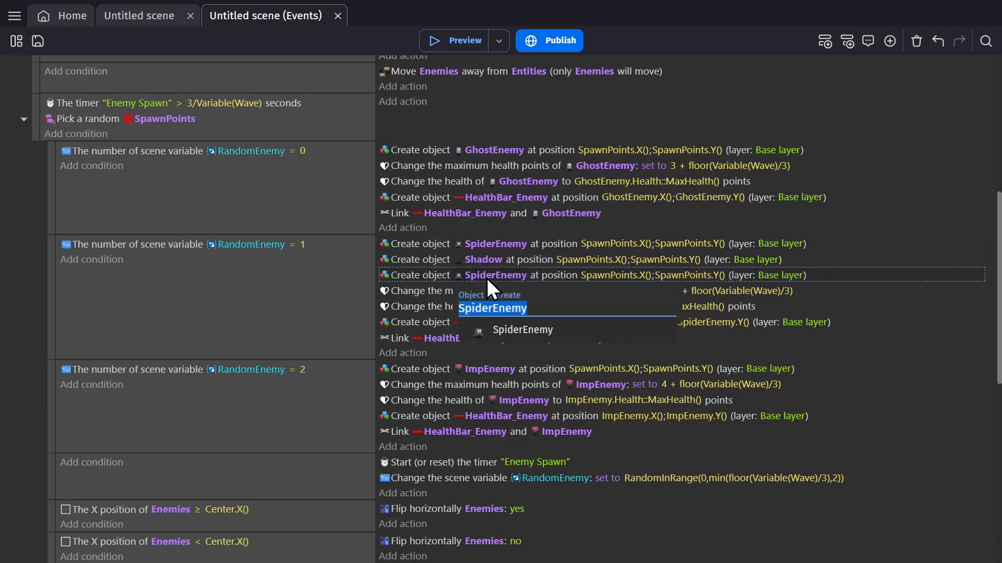
text(drop)
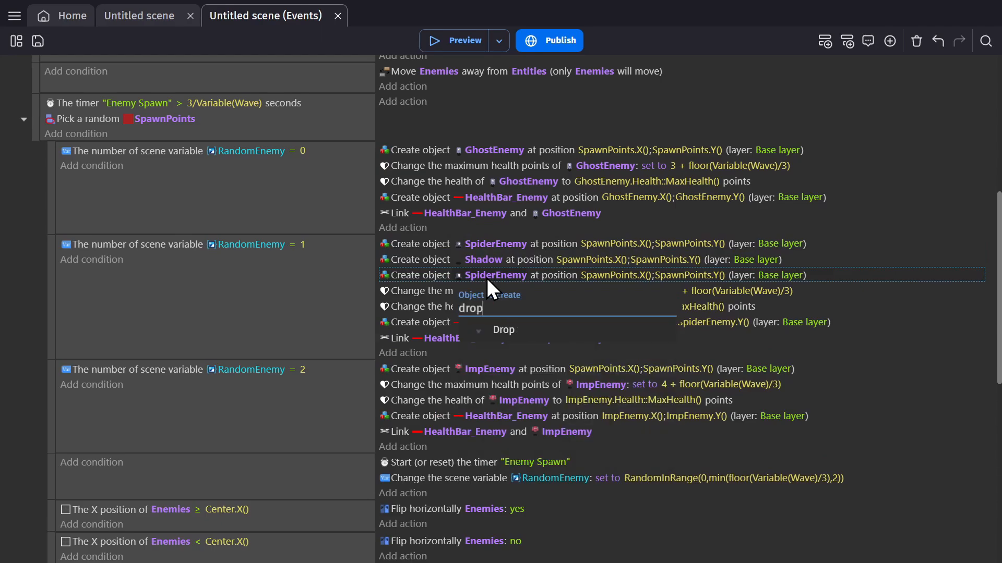
click(490, 329)
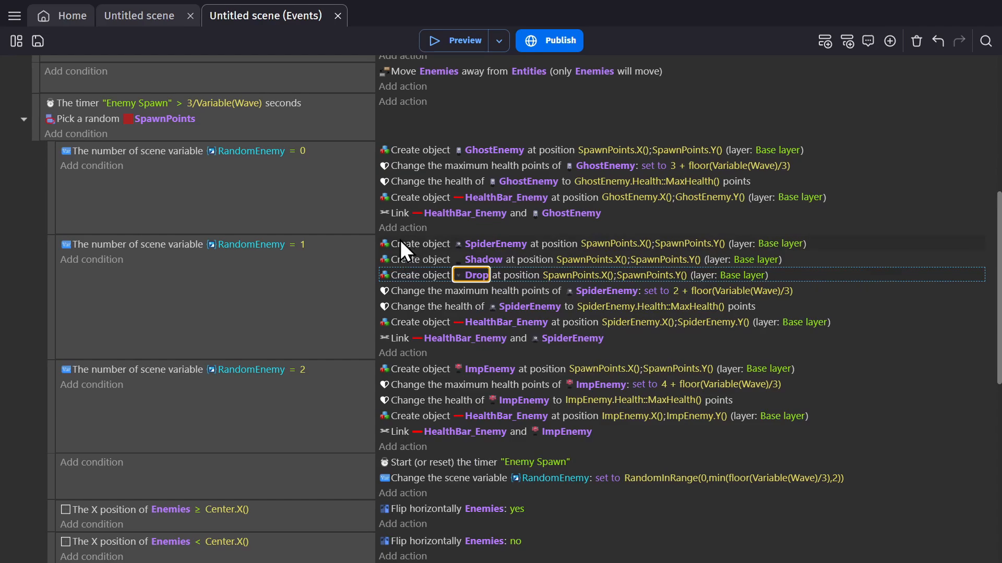
Step: In the RandomEnemy = 1 event, move SpiderEnemy's creation after Drop's and insert a 1-second wait between them
mouse_move(400, 241)
mouse_down()
mouse_move(408, 348)
mouse_move(409, 266)
mouse_move(409, 282)
mouse_up()
click(405, 354)
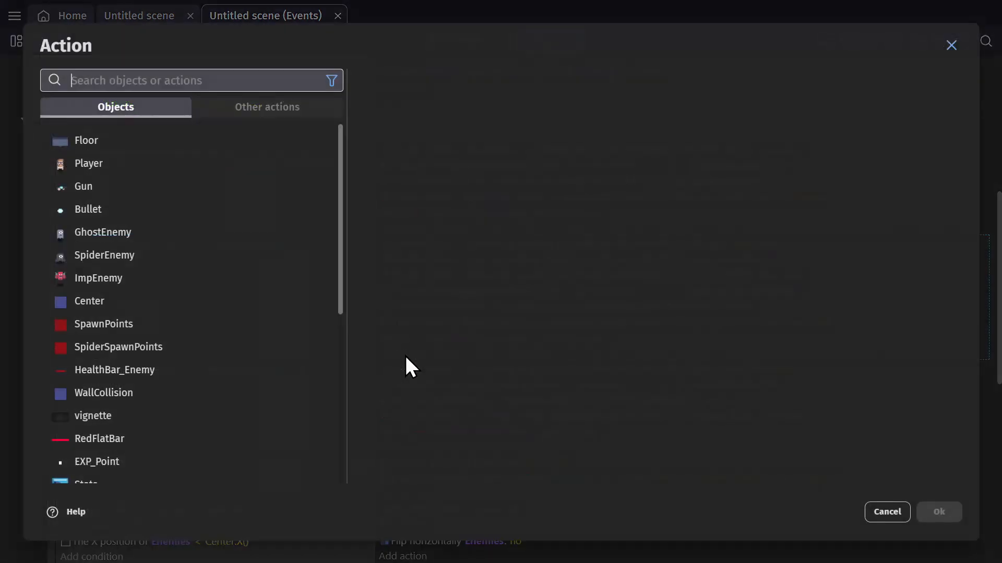
text(wait)
click(231, 149)
click(934, 511)
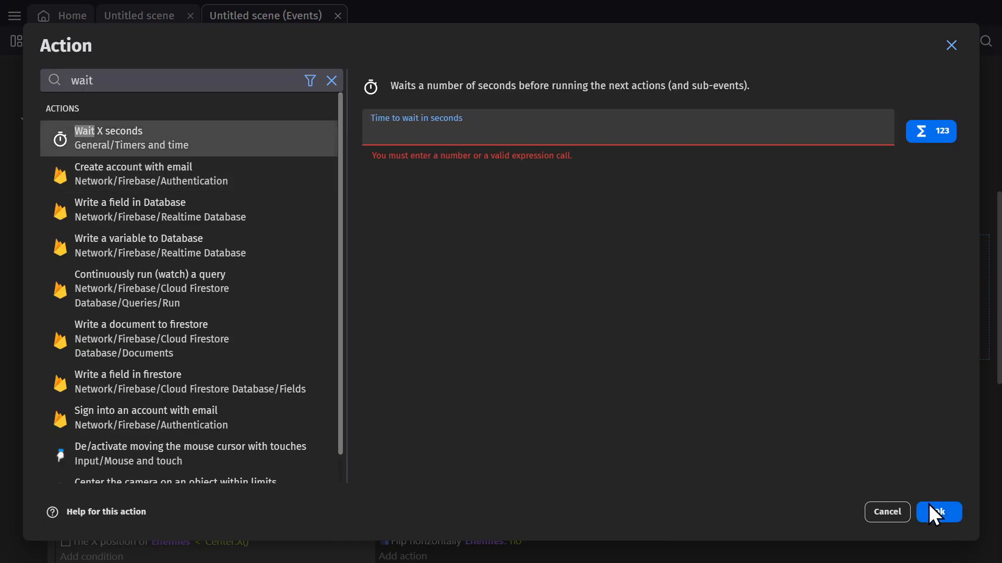
click(502, 132)
click(942, 506)
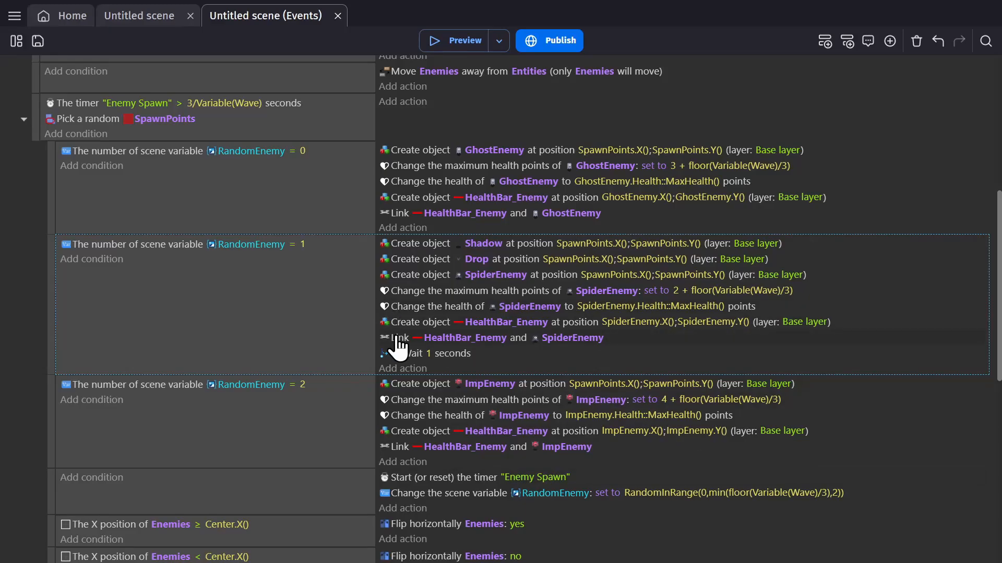
drag(399, 349, 412, 284)
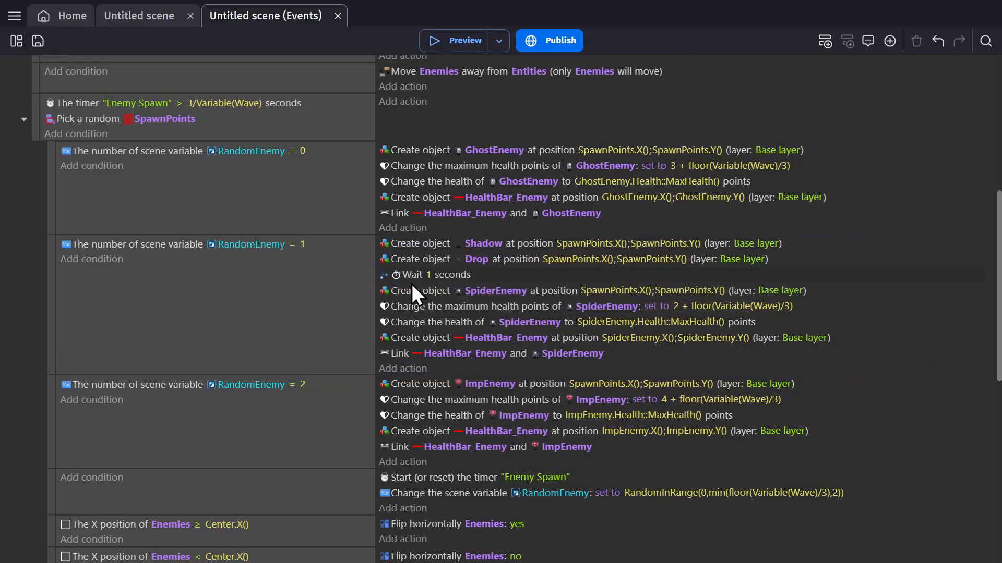
Step: In the scene editor, open the Shadow object and add the Tween Z-Order behavior to it
click(117, 16)
double_click(841, 452)
click(447, 78)
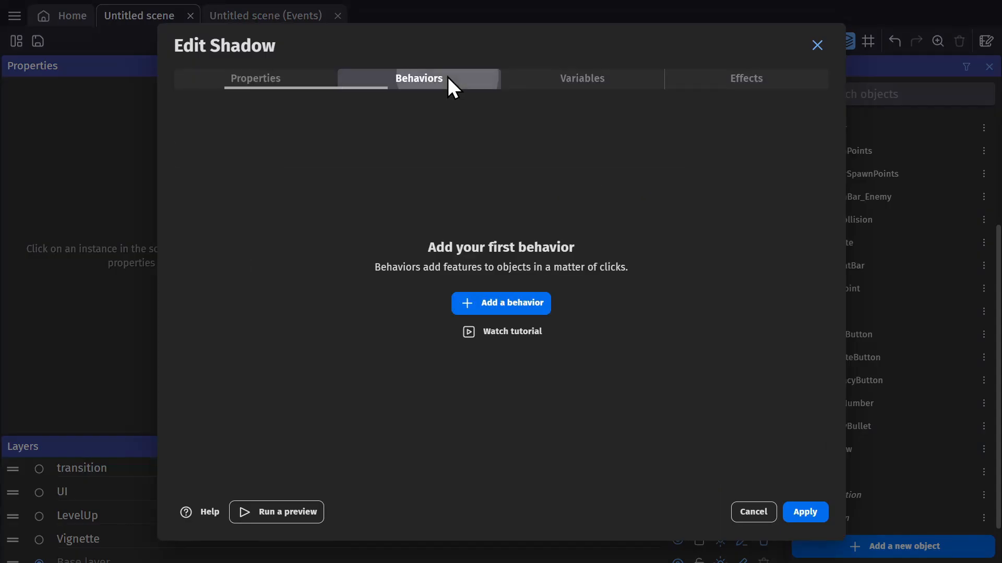
click(511, 307)
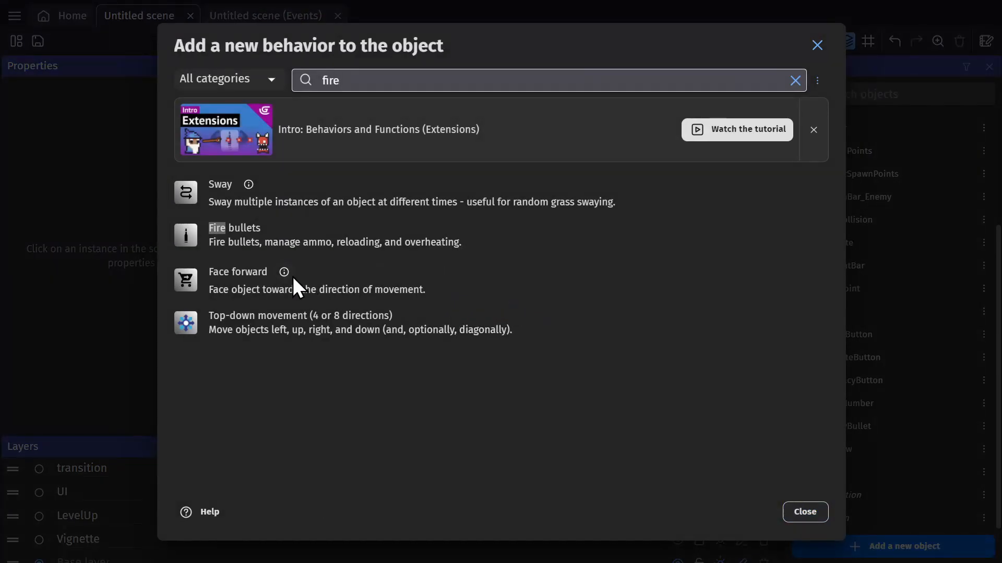
click(375, 77)
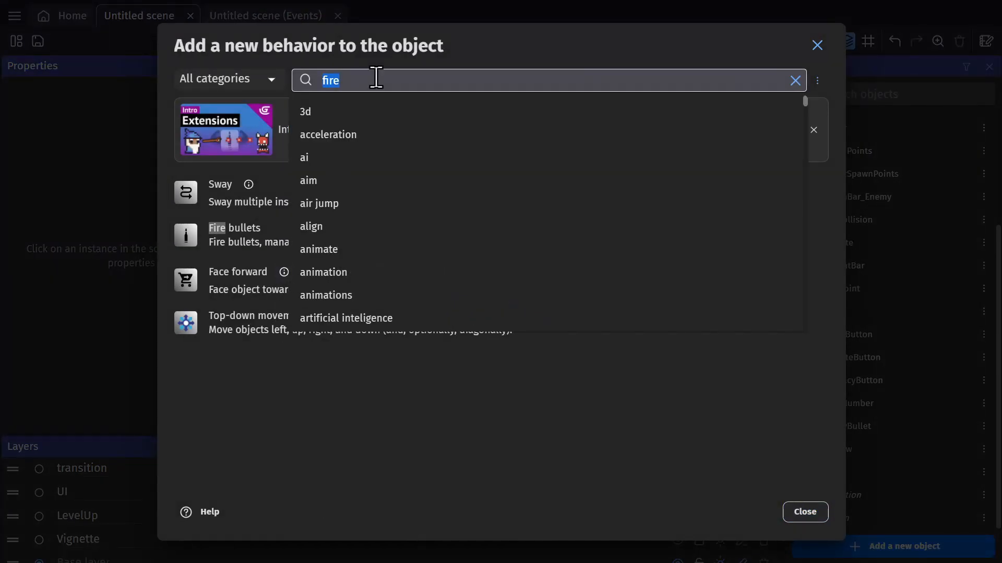
text(tween)
click(358, 114)
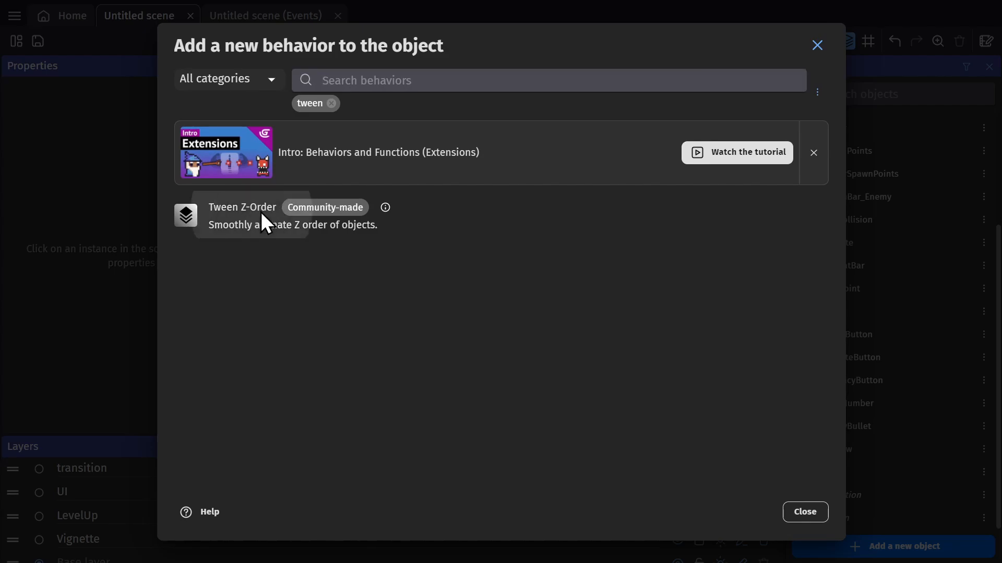
click(260, 211)
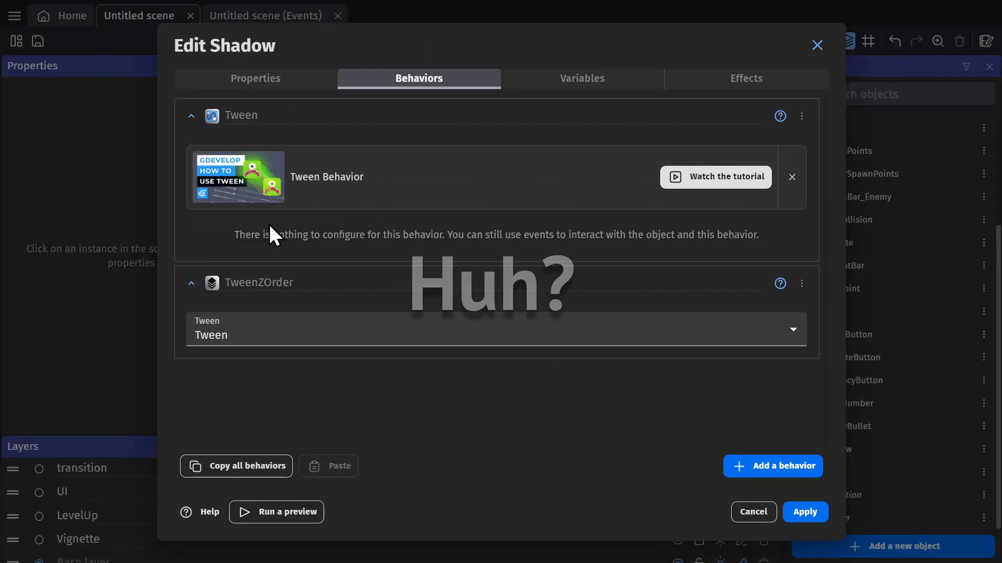
Step: Delete the TweenZOrder behavior from Shadow, keeping Tween, and apply the object
click(802, 283)
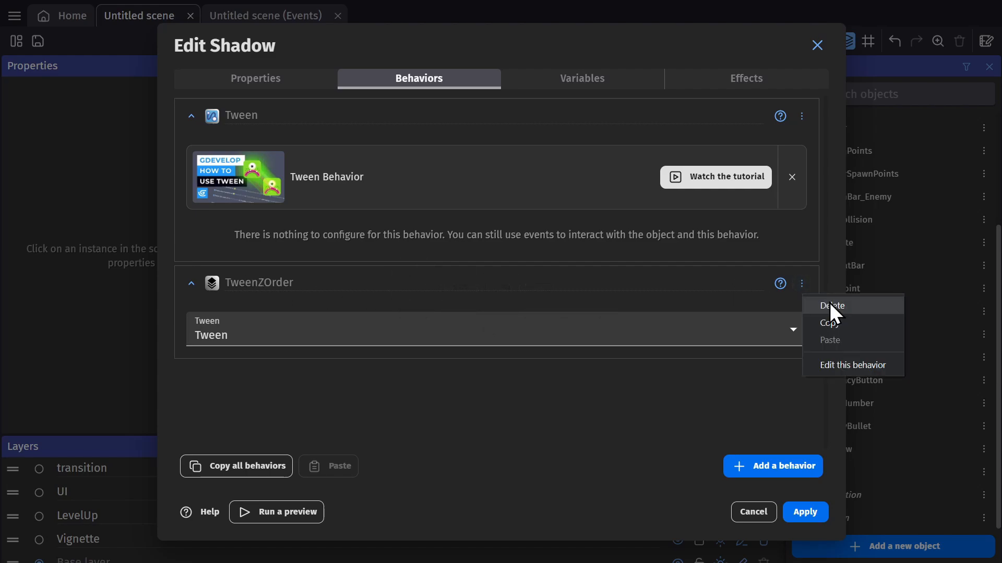
click(829, 302)
click(541, 279)
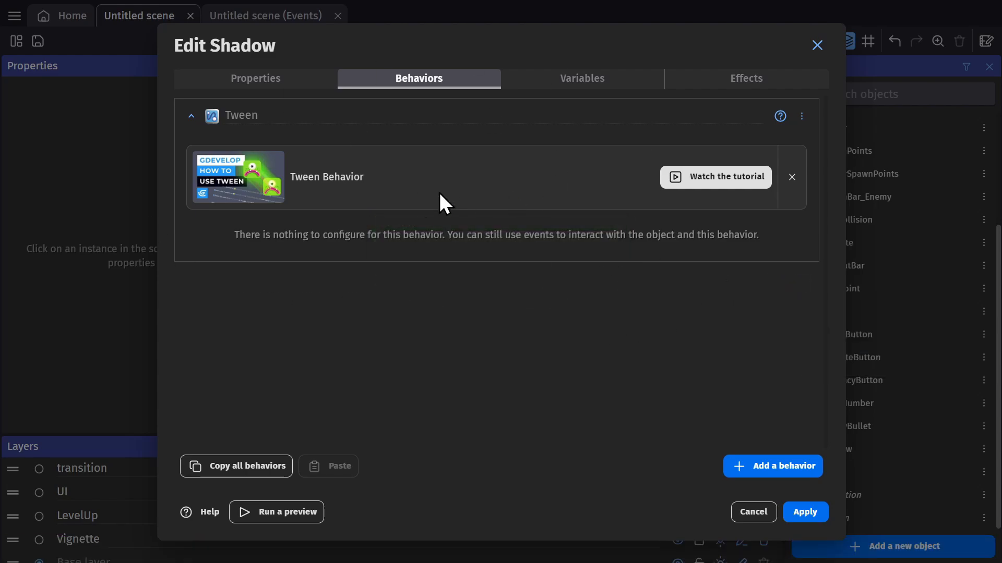
click(806, 511)
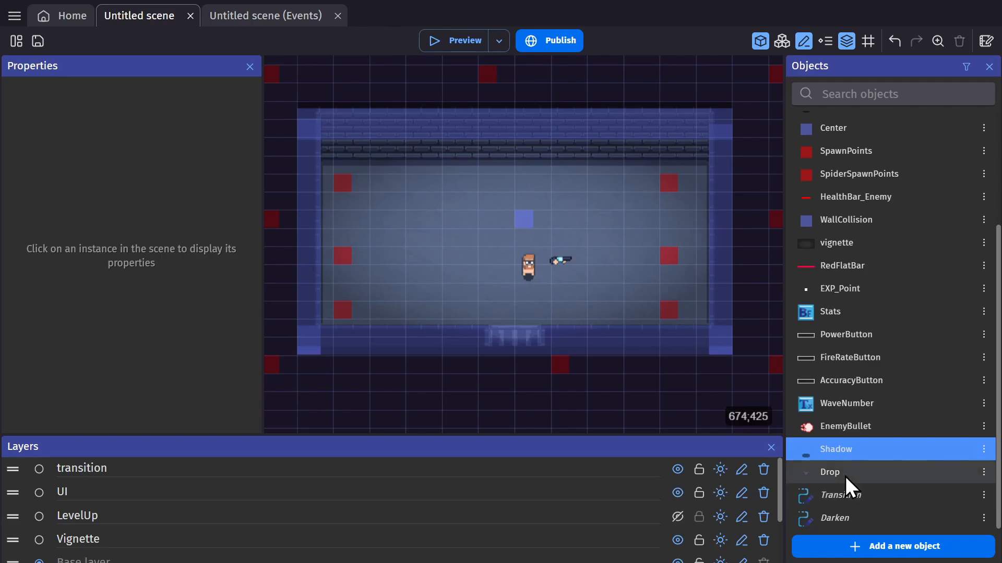
Step: Add the Tween behavior to the Drop object and apply the object
double_click(845, 477)
click(406, 78)
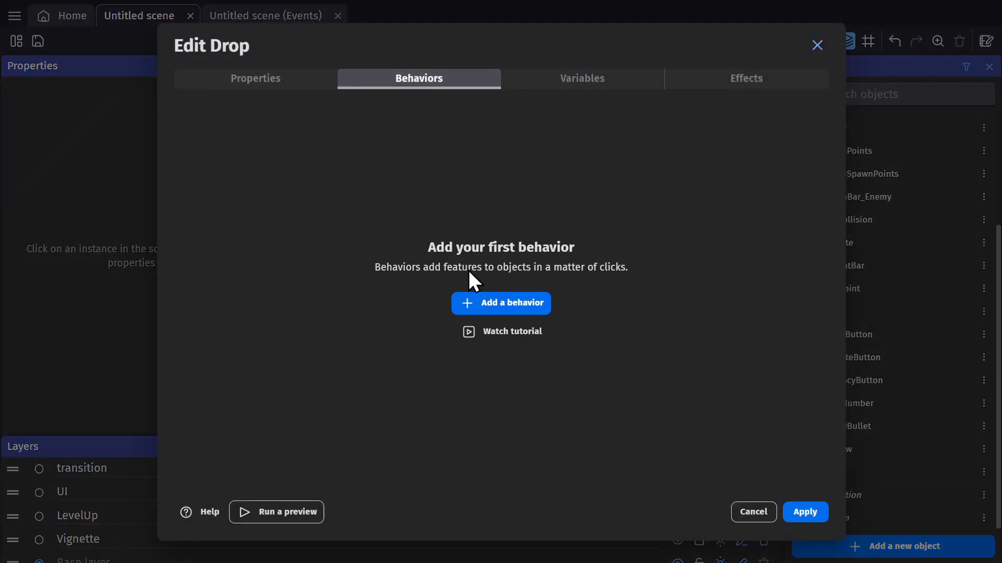
click(487, 294)
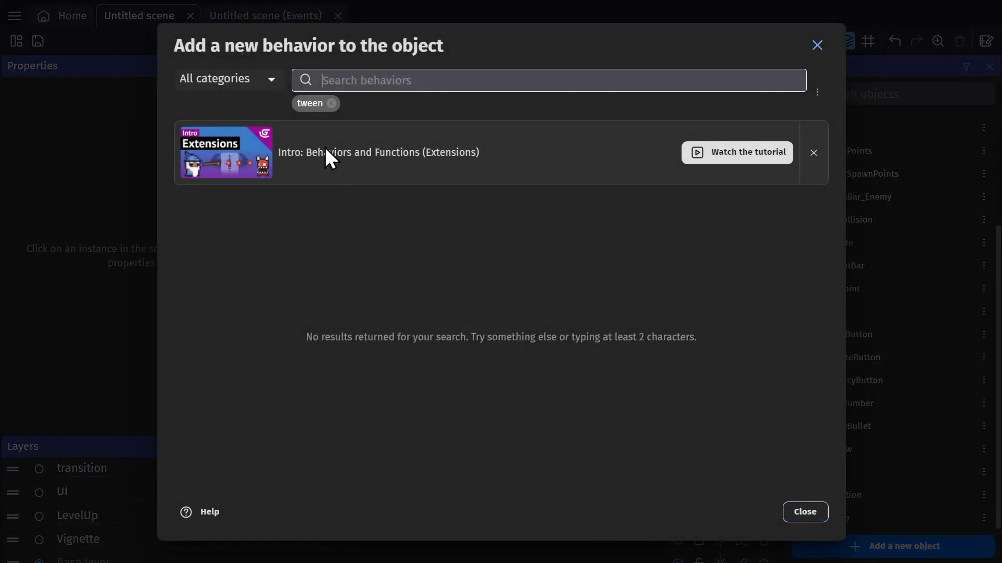
click(331, 103)
scroll(250, 449, down, 4)
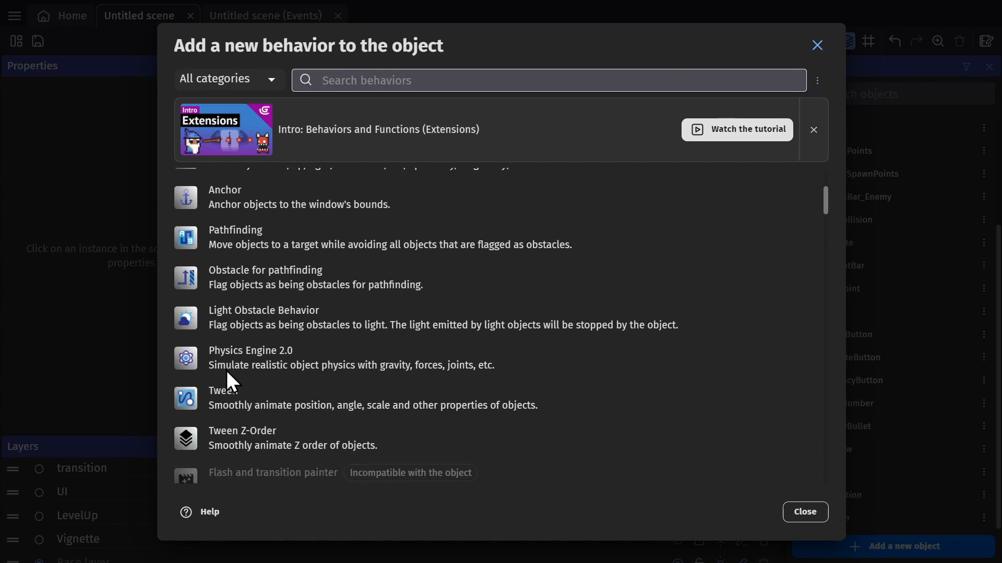
click(217, 403)
click(803, 513)
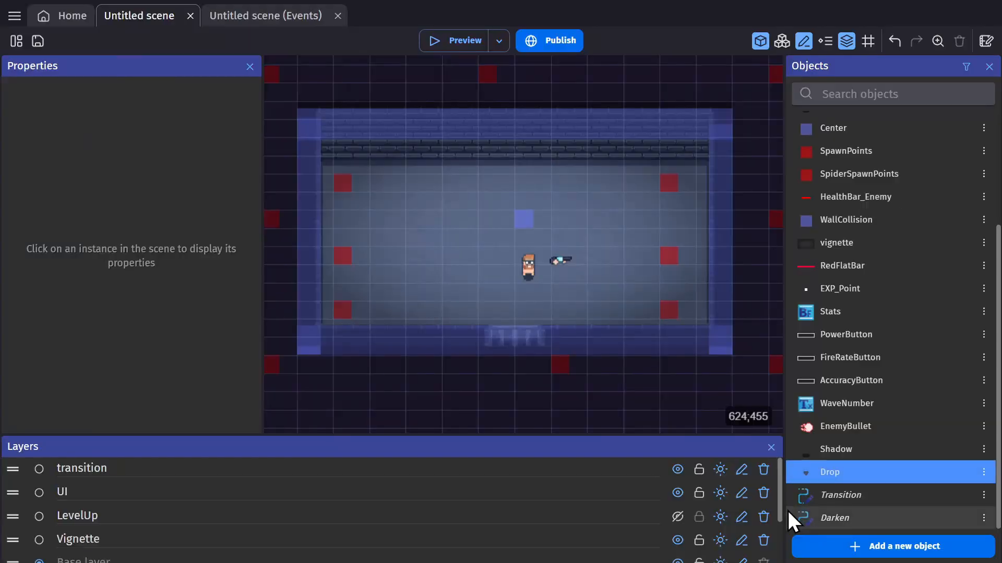
Step: In the scene events, start a new action in the RandomEnemy = 1 event and try Tween object Y position
click(314, 15)
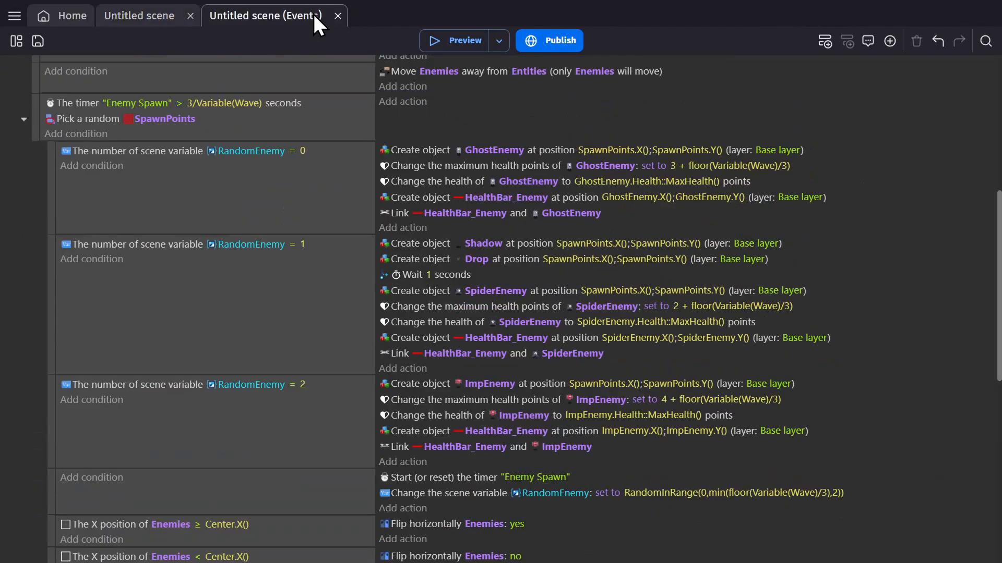
click(406, 368)
text(twee)
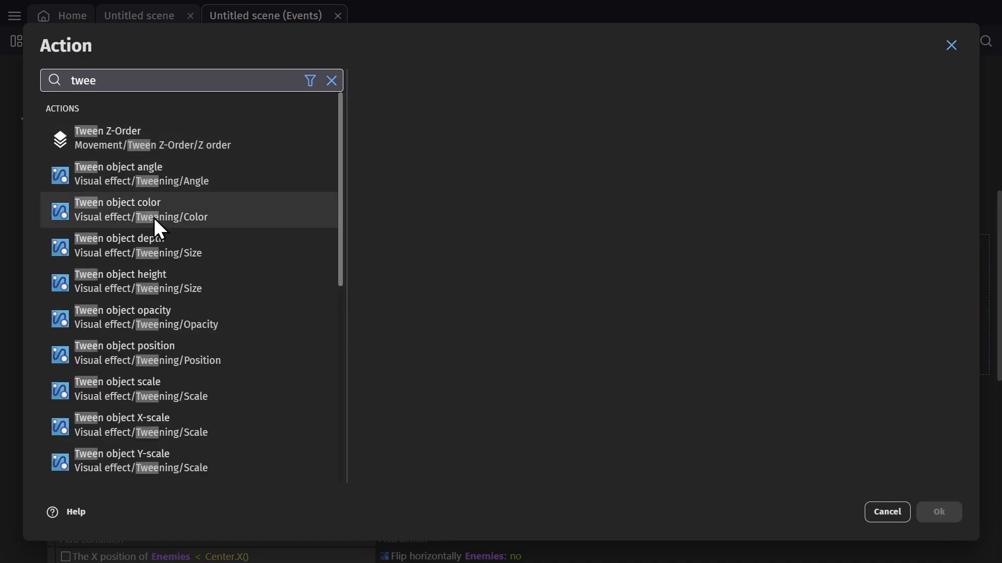
scroll(178, 426, down, 3)
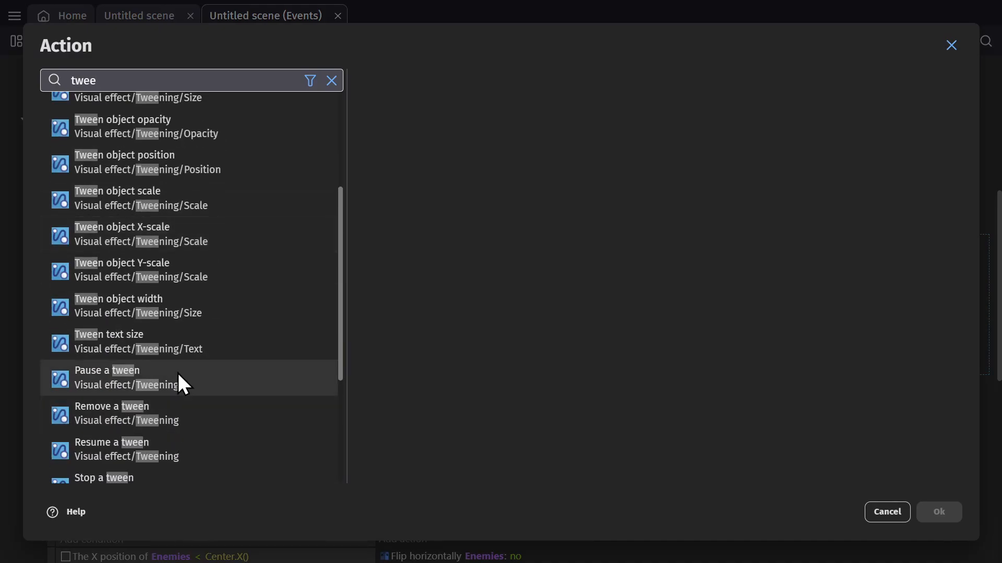
text(n y)
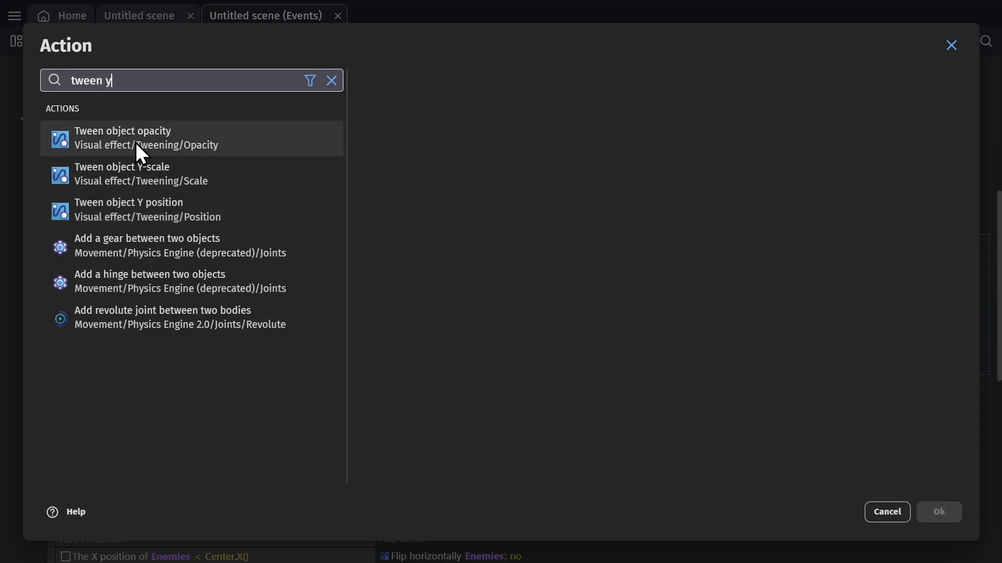
click(162, 212)
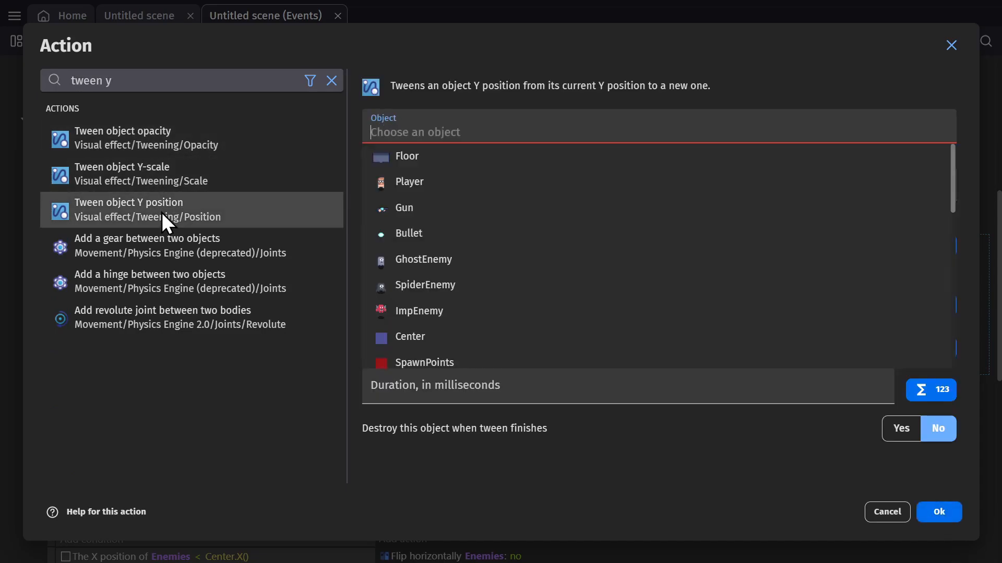
Step: Switch the new action to Tween object scale and choose Shadow as its object
click(332, 80)
text(scale)
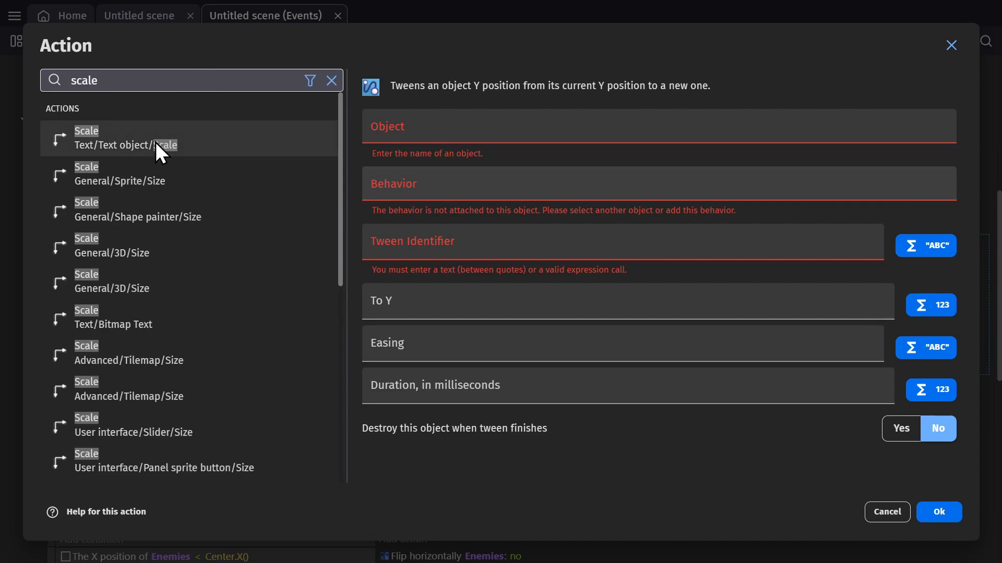
double_click(169, 74)
text(tween)
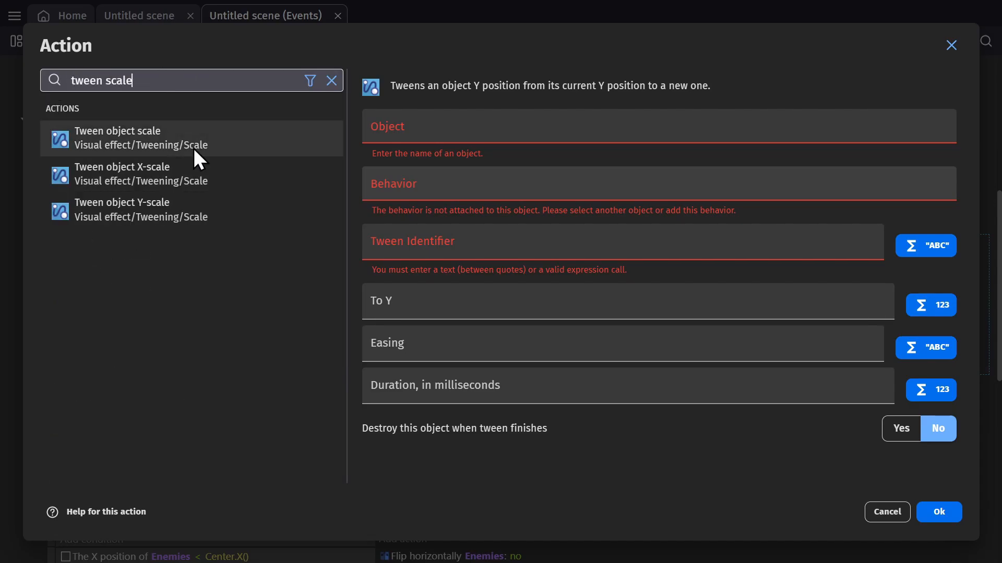
click(192, 142)
click(495, 133)
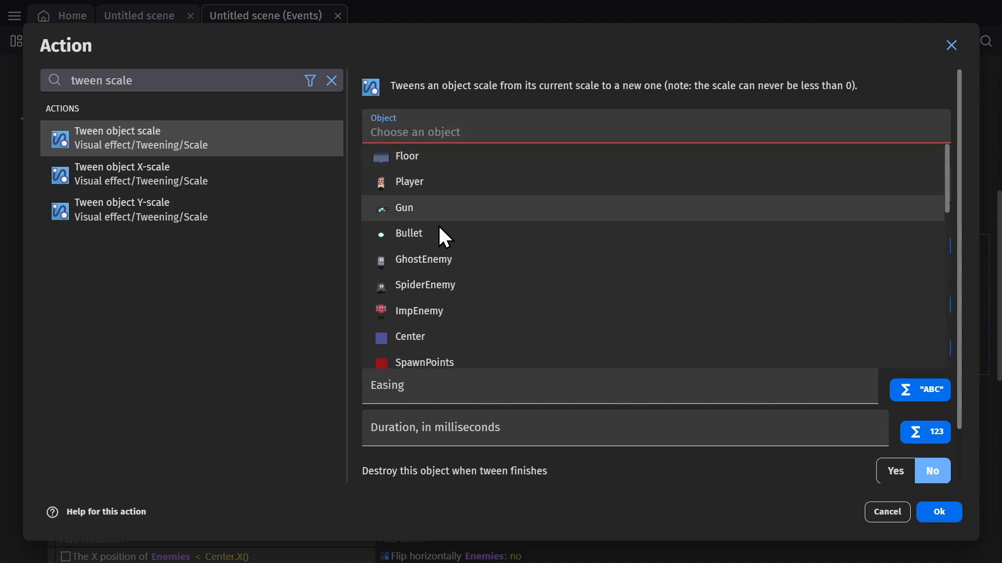
text(shad)
click(420, 170)
Step: Set the tween identifier to "Grow" and both the X and Y target scales to 1
click(420, 209)
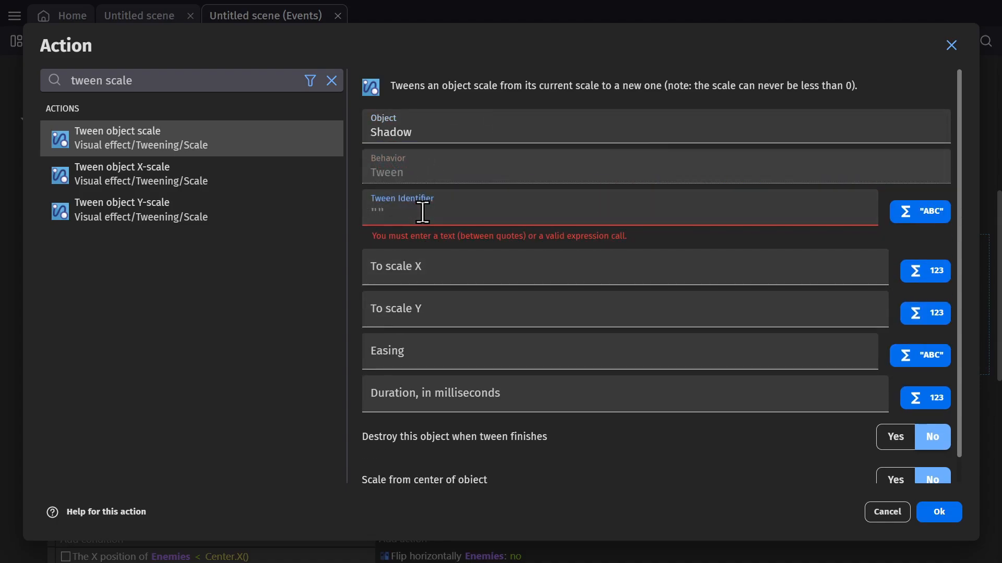
text("Grow")
click(426, 245)
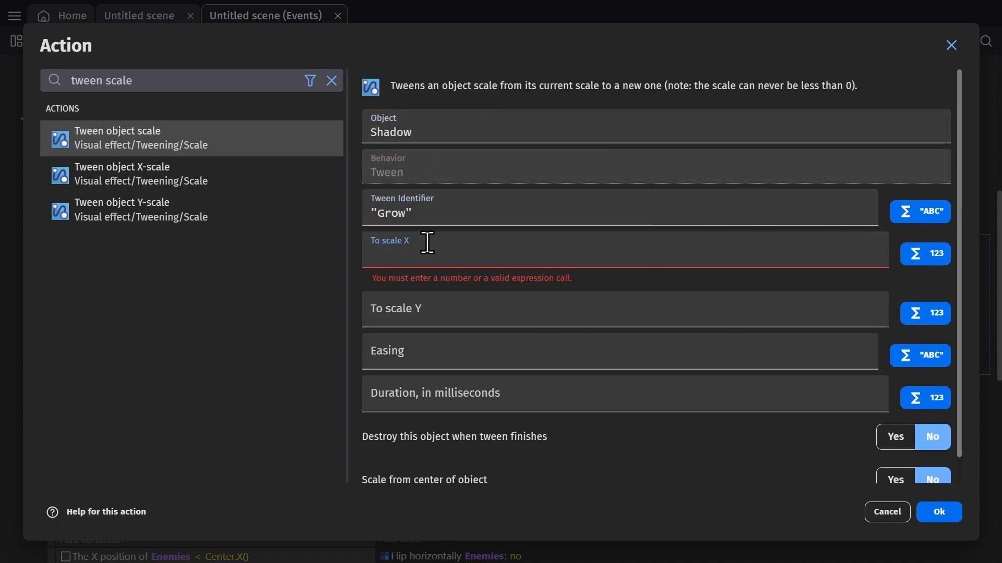
text(1)
click(431, 290)
text(1)
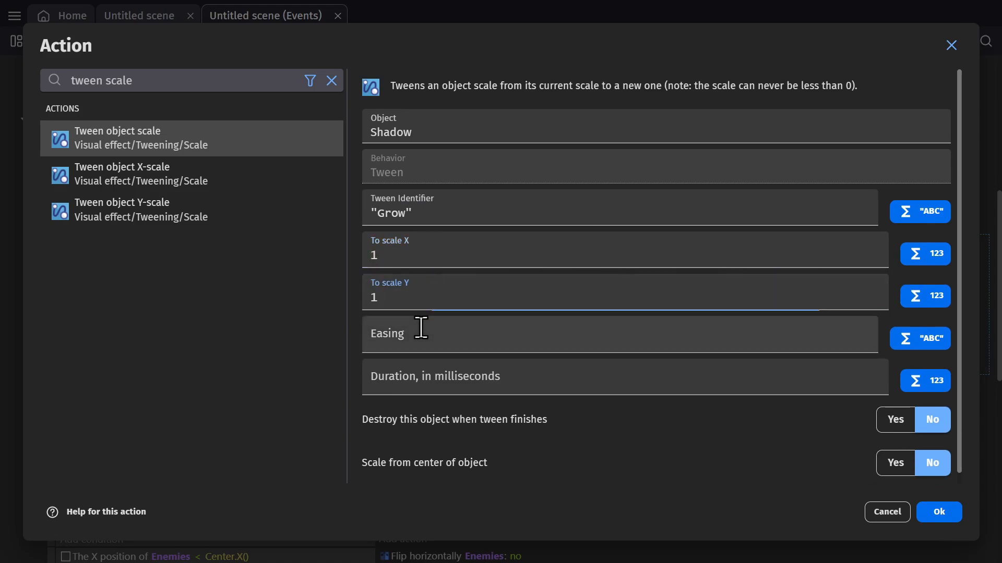
Step: Give the tween "linear" easing, a 1000 ms duration and destruction on finish, and place the action directly after Shadow's creation
click(434, 342)
text(")
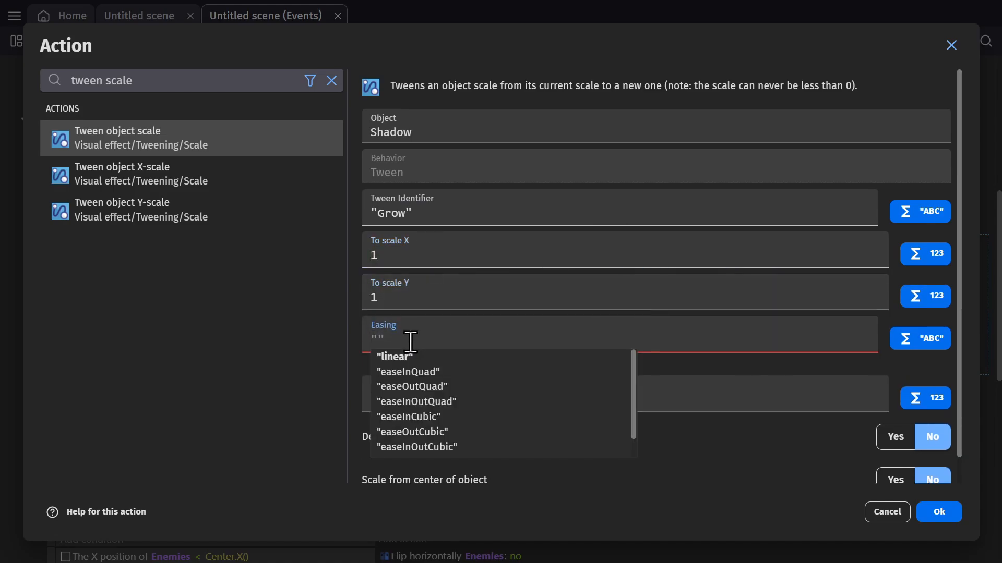
click(394, 356)
click(623, 383)
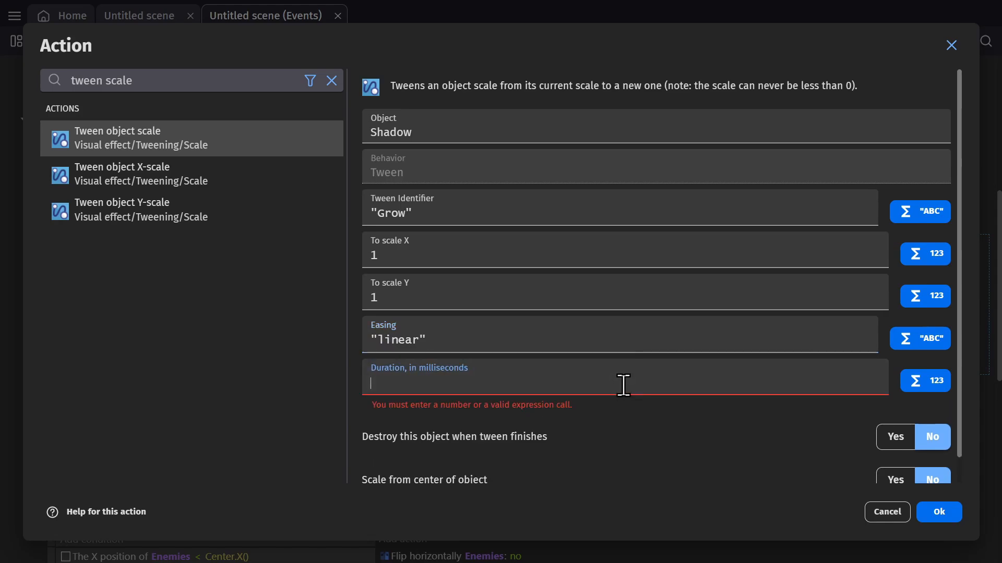
text(5)
double_click(625, 386)
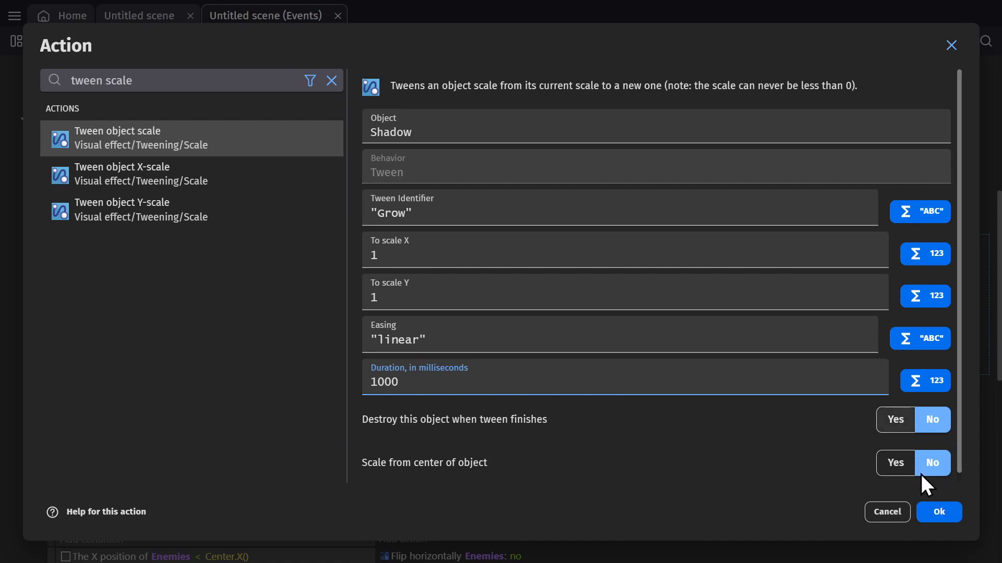
click(895, 419)
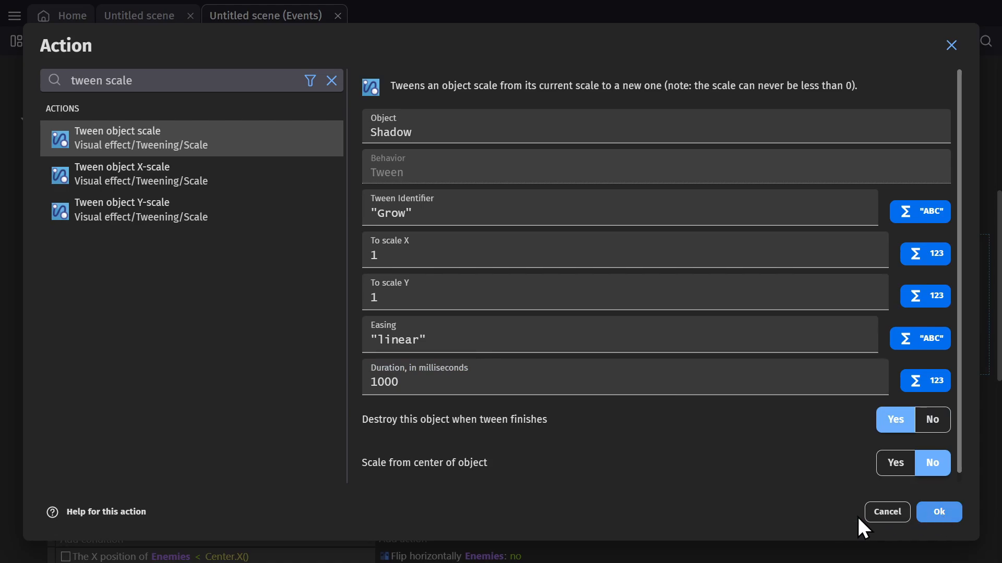
click(941, 514)
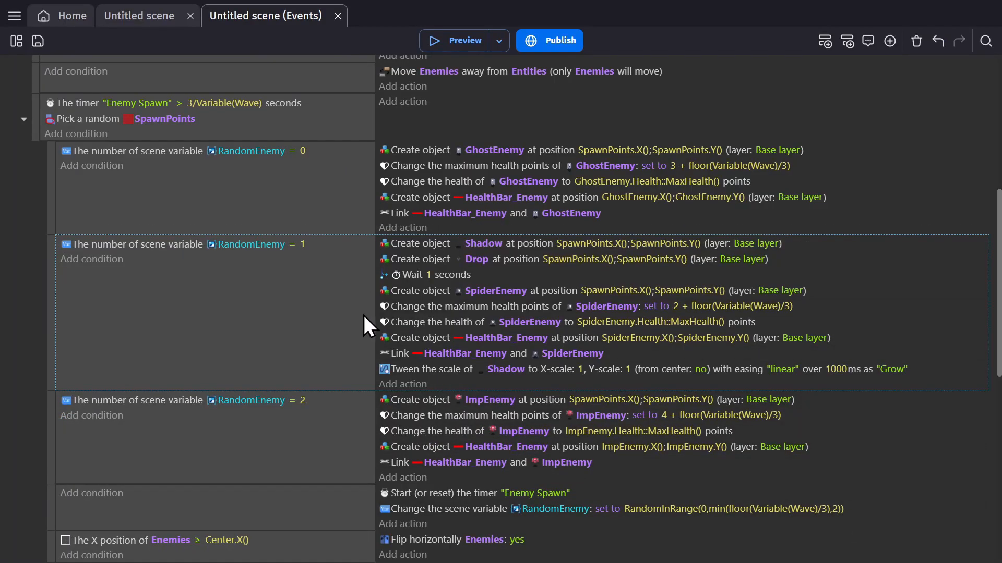
drag(414, 371, 419, 264)
Step: Set the position of Shadow's create action to SpiderSpawnPoints.X() and SpiderSpawnPoints.Y()
click(590, 246)
click(593, 275)
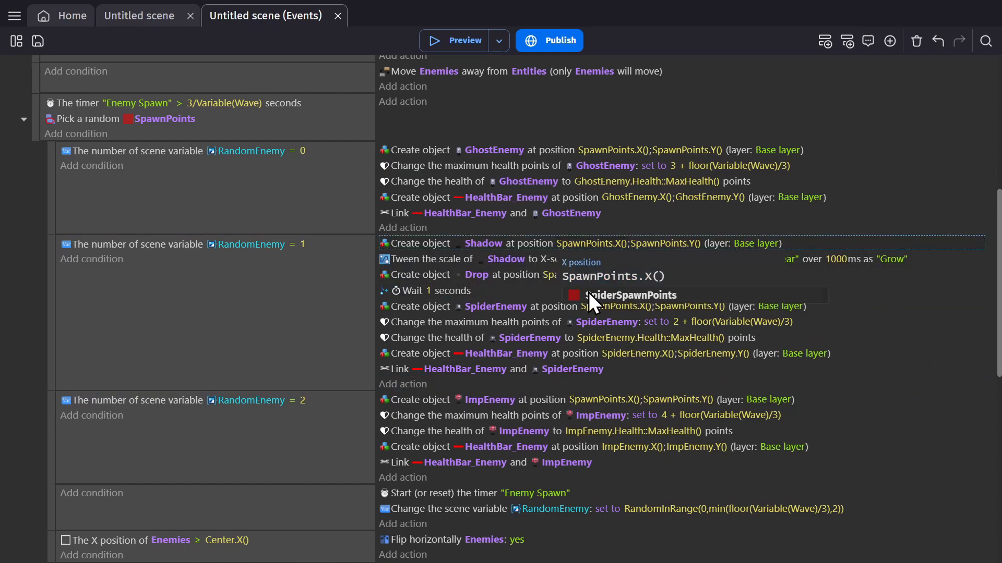
click(589, 294)
click(697, 244)
click(691, 277)
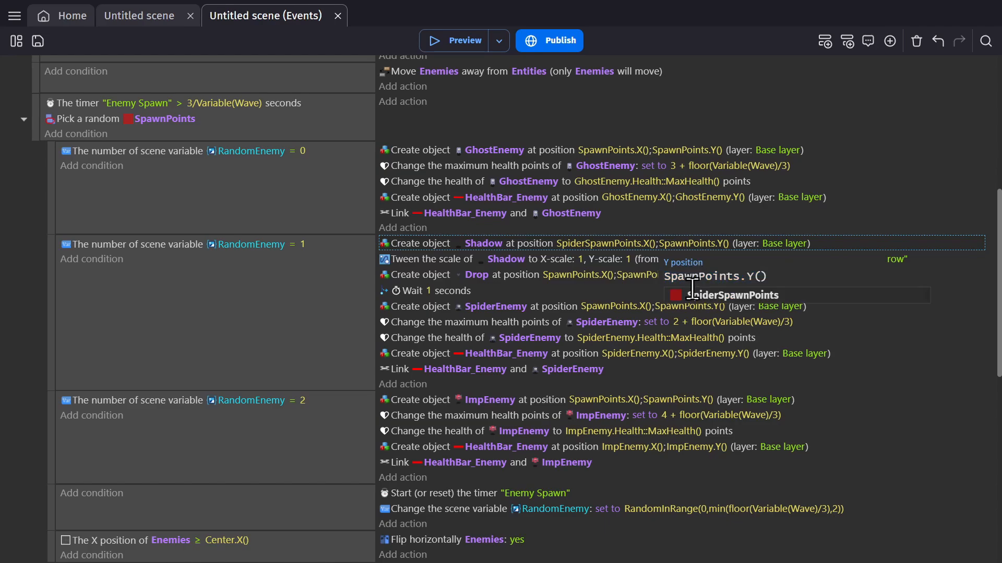
click(693, 293)
click(528, 248)
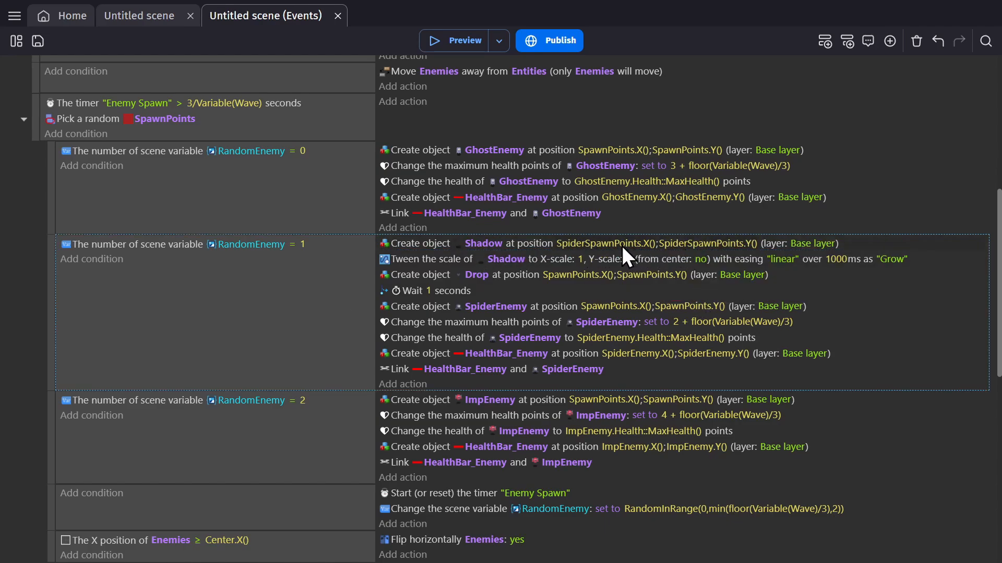
Step: Set the position of Drop's create action to SpiderSpawnPoints.X() and SpiderSpawnPoints.Y()
click(579, 275)
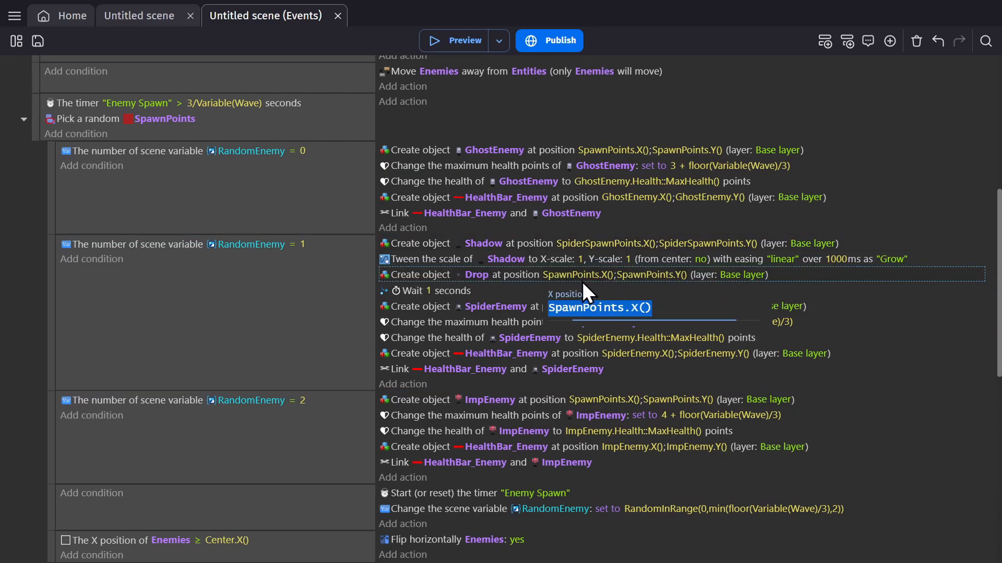
click(576, 307)
click(580, 326)
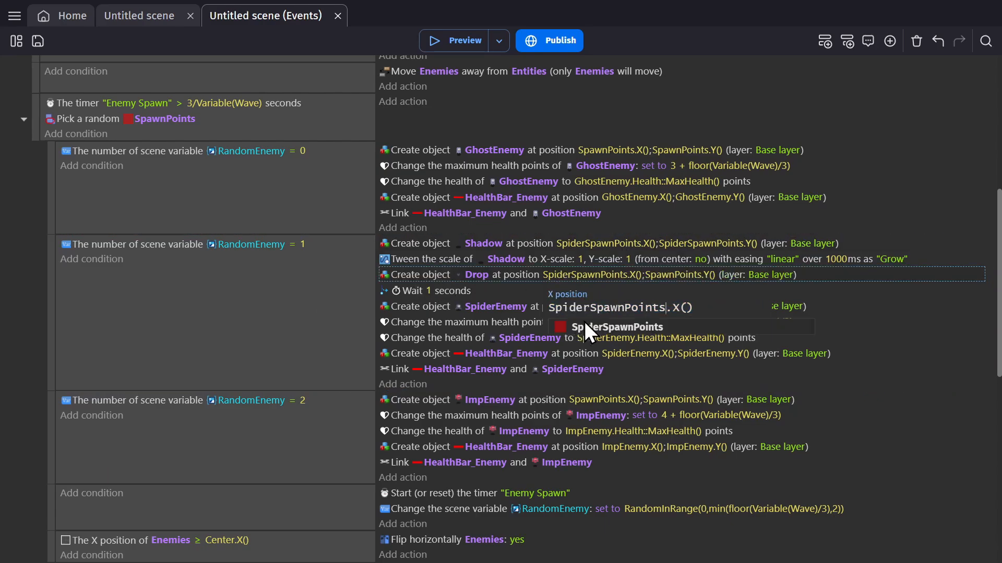
click(658, 273)
click(675, 303)
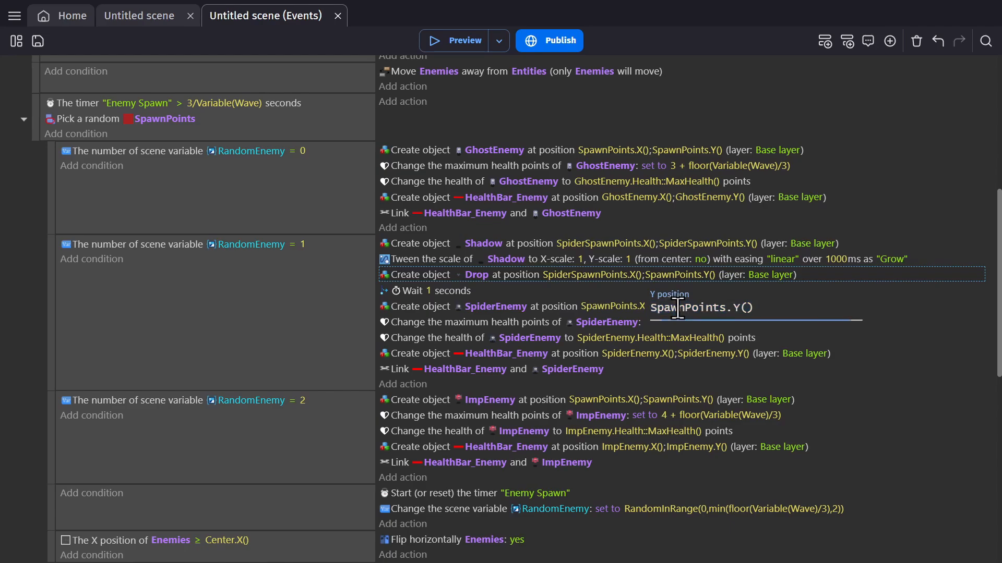
click(693, 330)
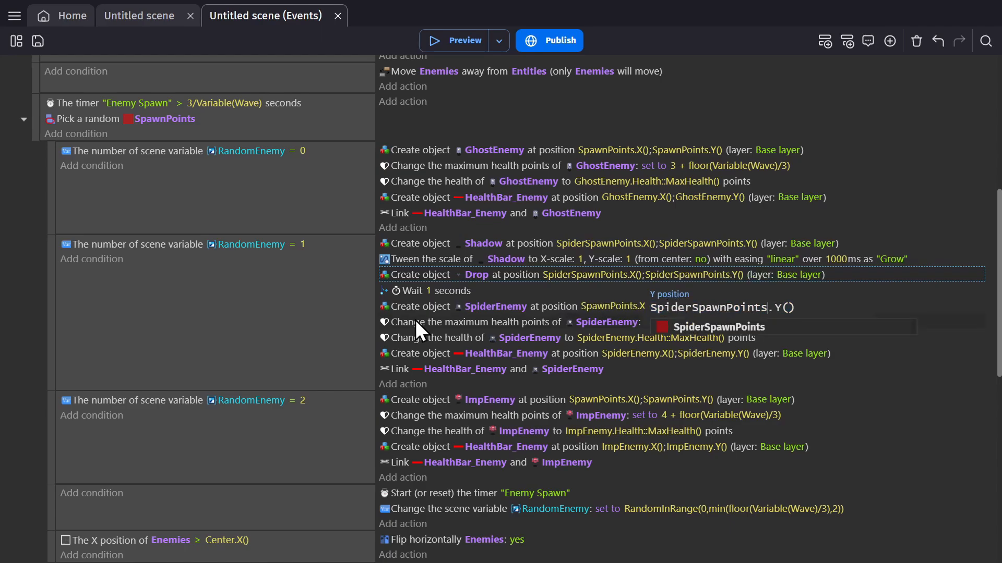
click(206, 296)
Step: Copy the random SpawnPoints pick condition into the RandomEnemy = 1 event and change its object to SpiderSpawnPoints
drag(92, 120, 221, 271)
click(159, 261)
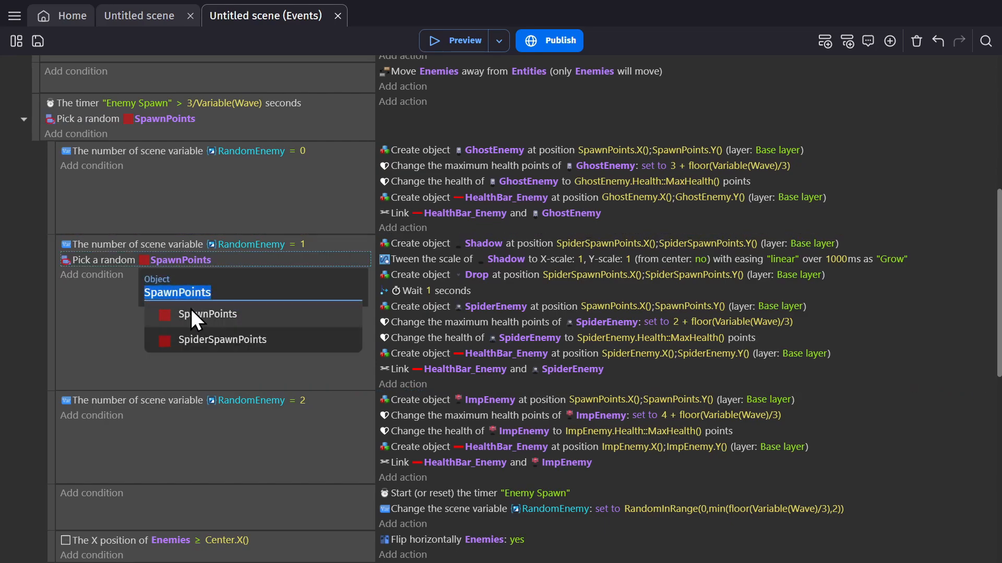
click(195, 344)
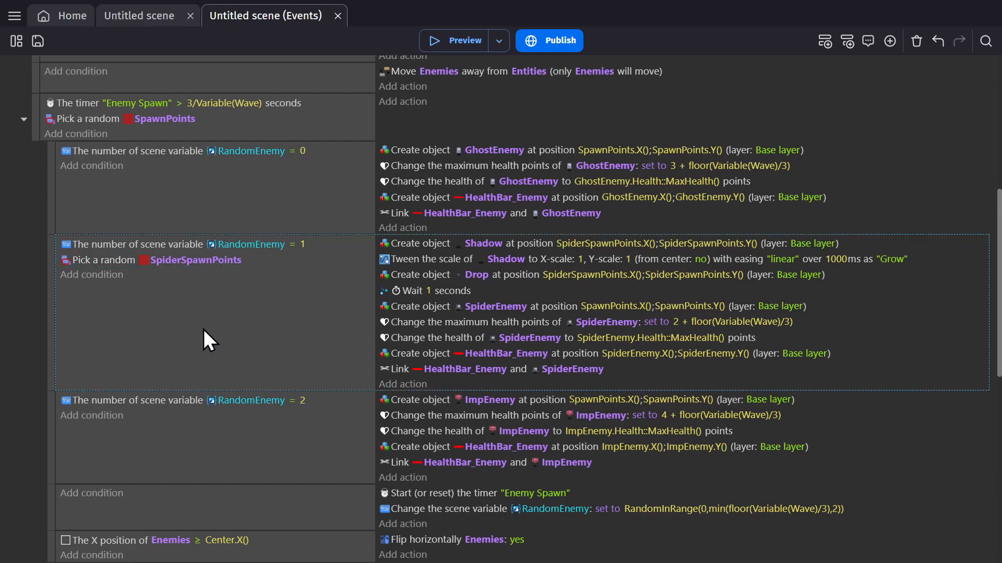
Step: Add a Tween object Y position action to the RandomEnemy = 1 event and choose Drop as its object
click(425, 259)
click(414, 384)
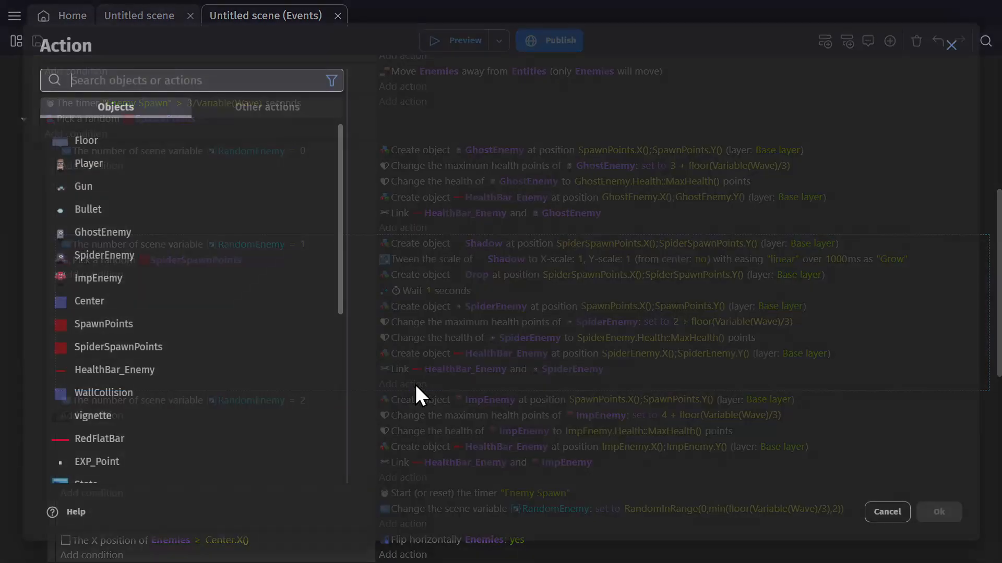
text(tween )
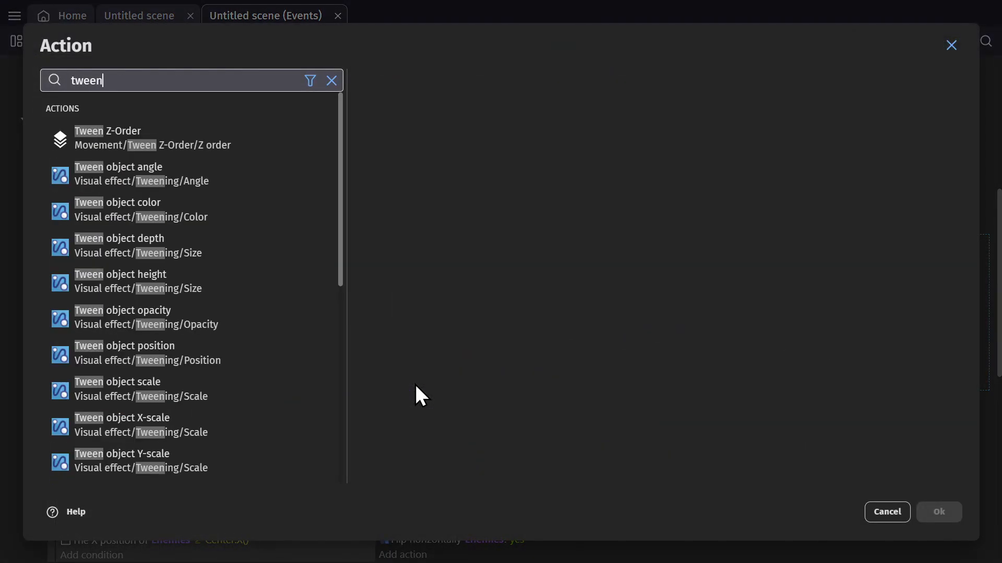
text(y position)
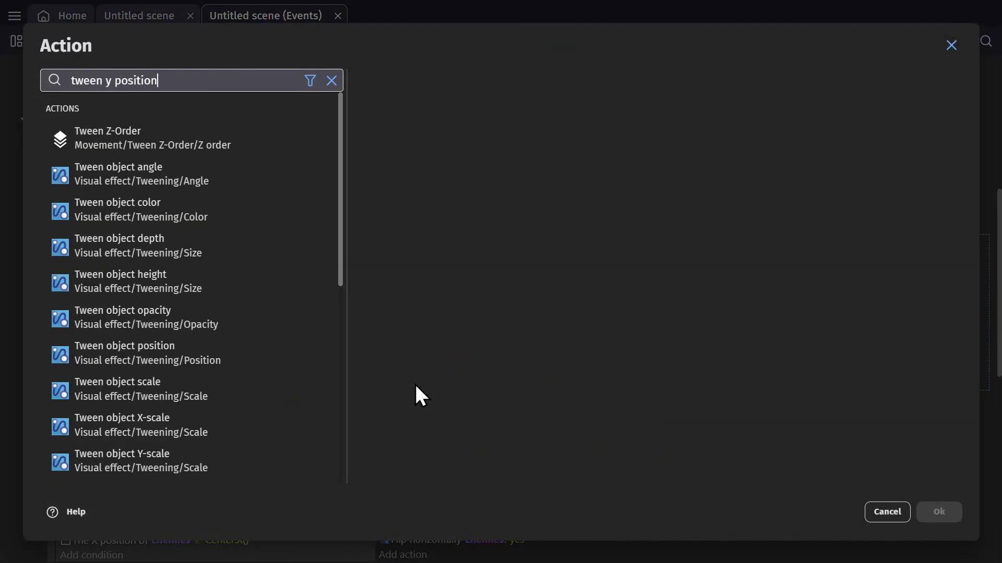
click(272, 141)
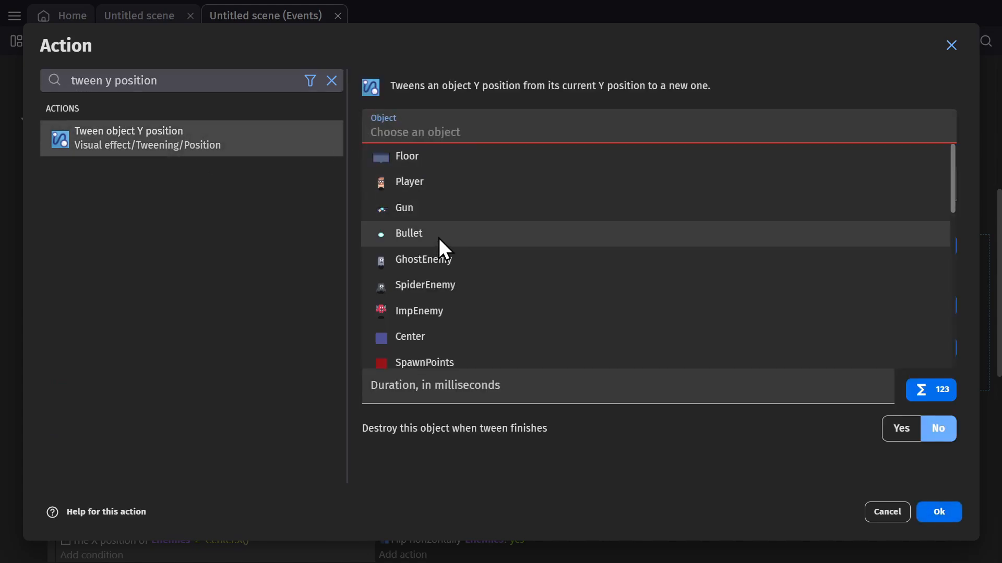
text(s)
key(BackSpace)
text(drop)
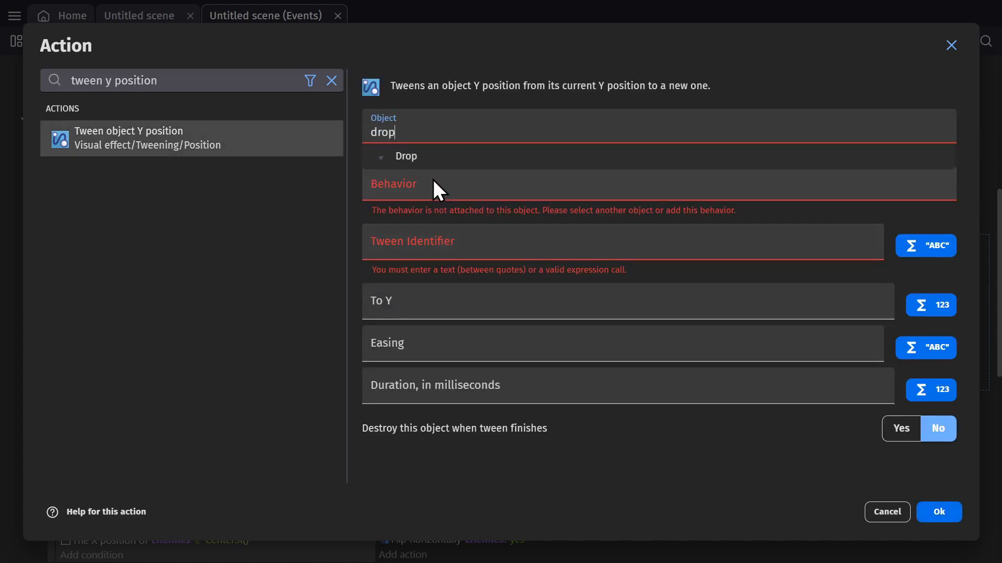
click(430, 155)
Step: Set the Y position tween's identifier to "Drop"
click(439, 208)
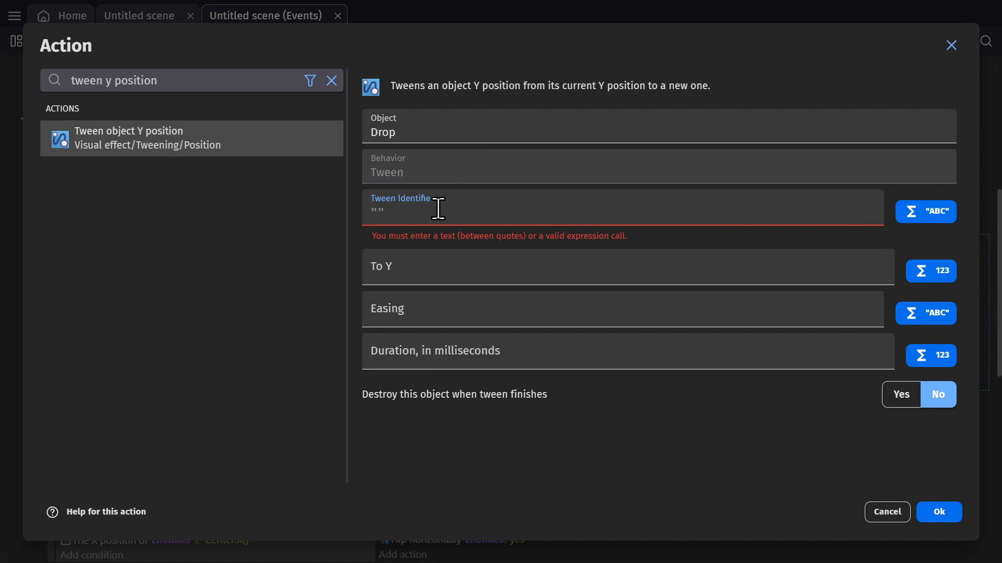
text("Dropo)
key(BackSpace)
text(")
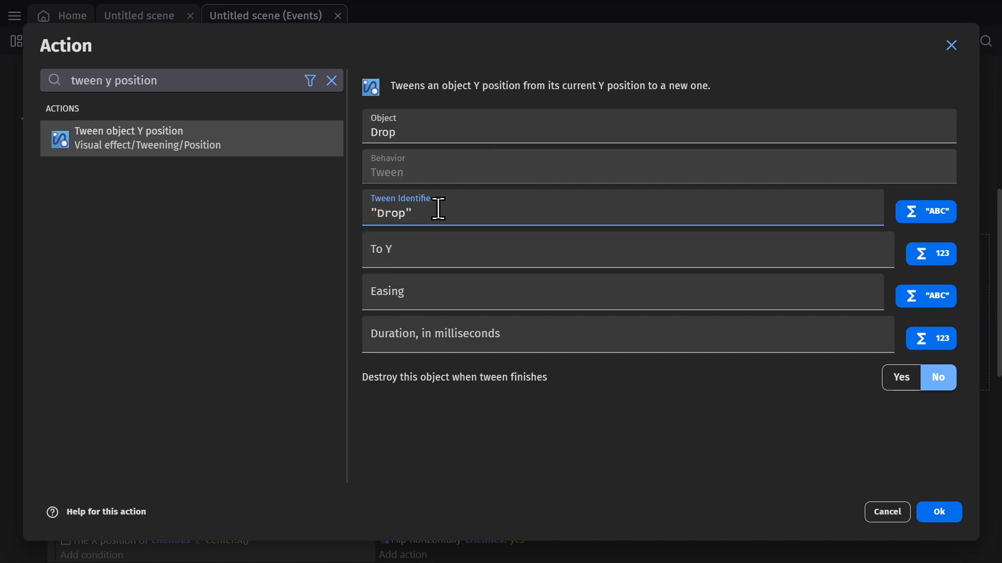
Step: Set the tween's target Y to the expression Drop.Y()+100
click(474, 256)
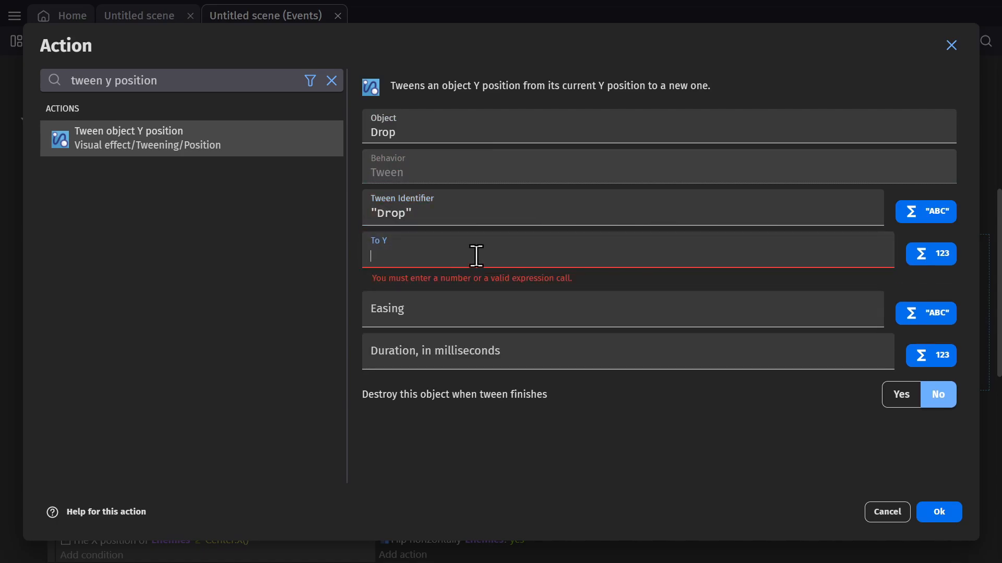
text(drop)
click(424, 269)
text(y)
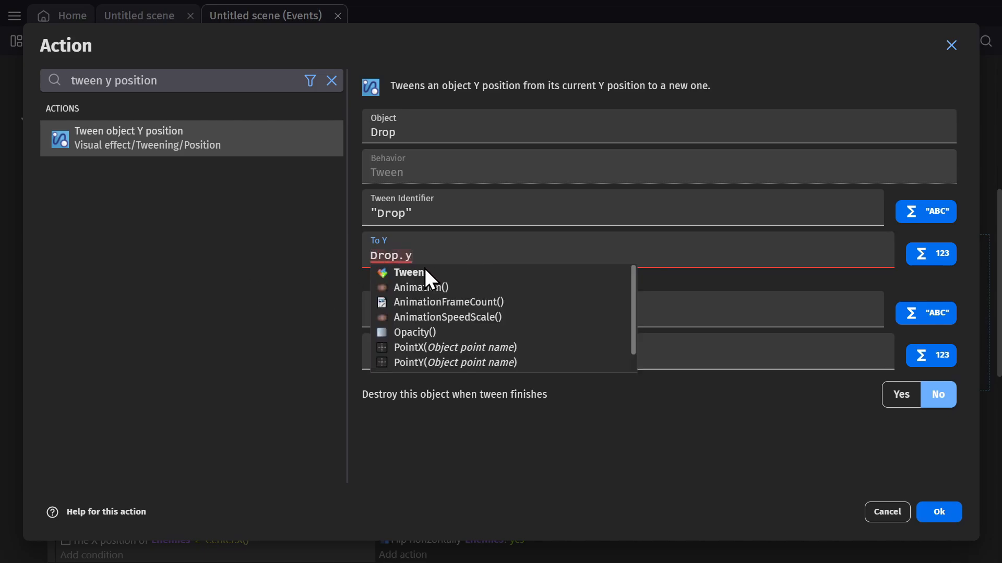
click(421, 271)
text(-)
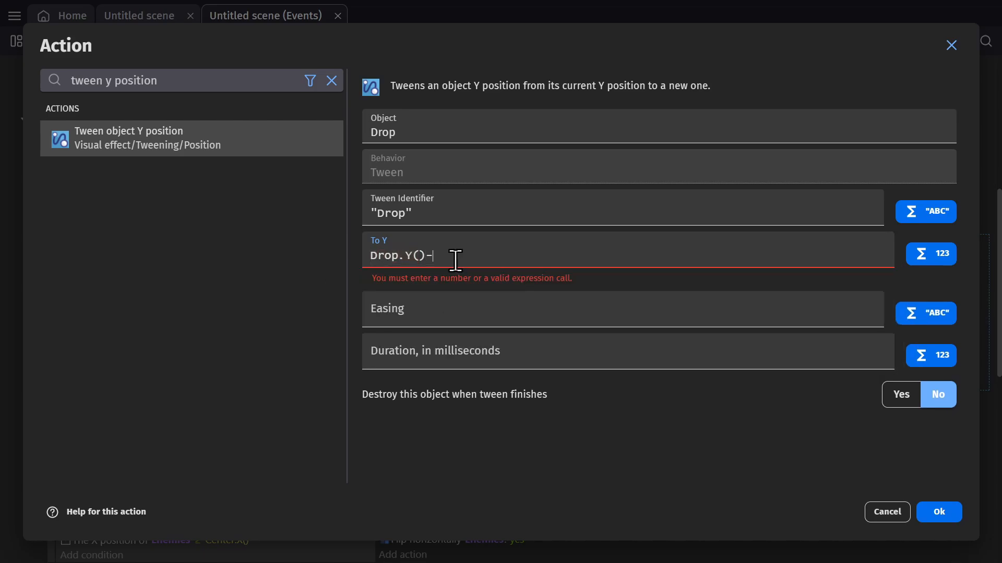
text(100)
click(434, 255)
key(BackSpace)
text(+)
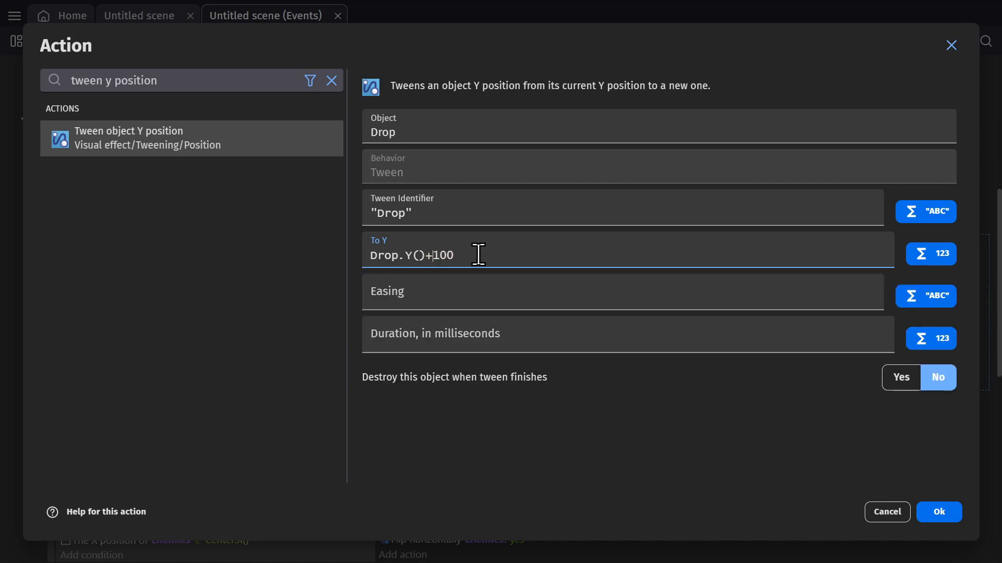
Step: Give the Drop tween "linear" easing, a 1000 ms duration and destruction on finish, and add the action to the event
click(455, 293)
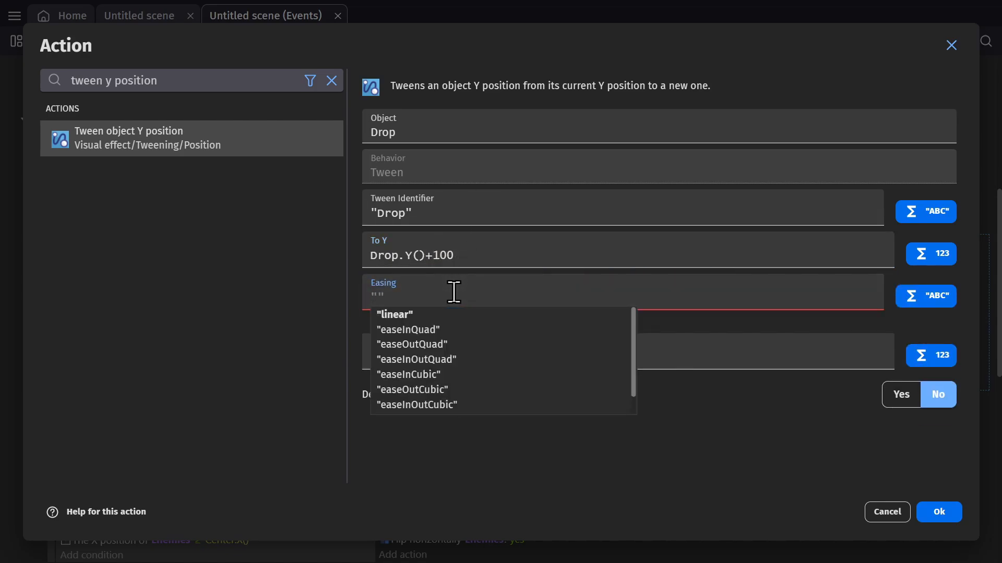
click(424, 314)
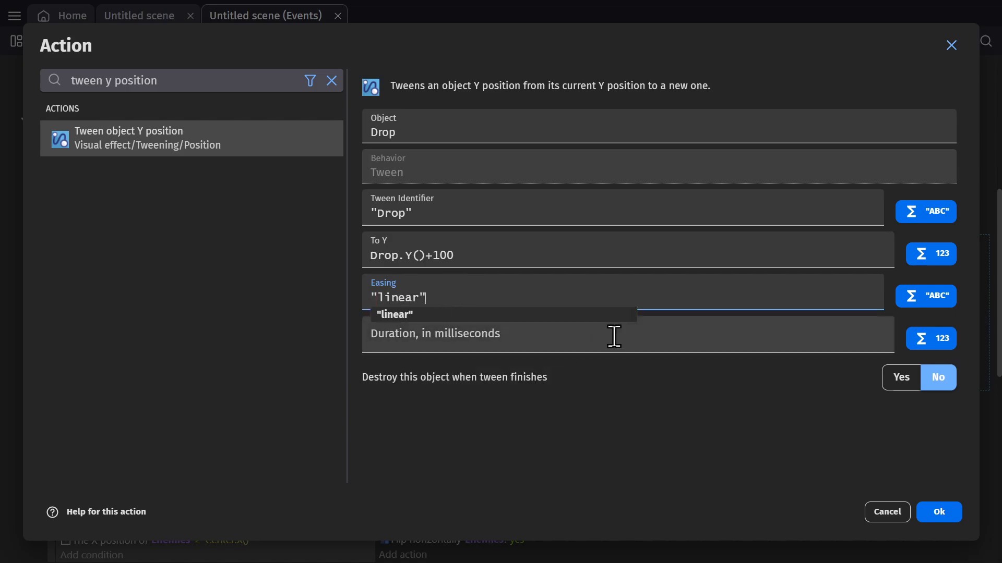
click(631, 337)
text(1000)
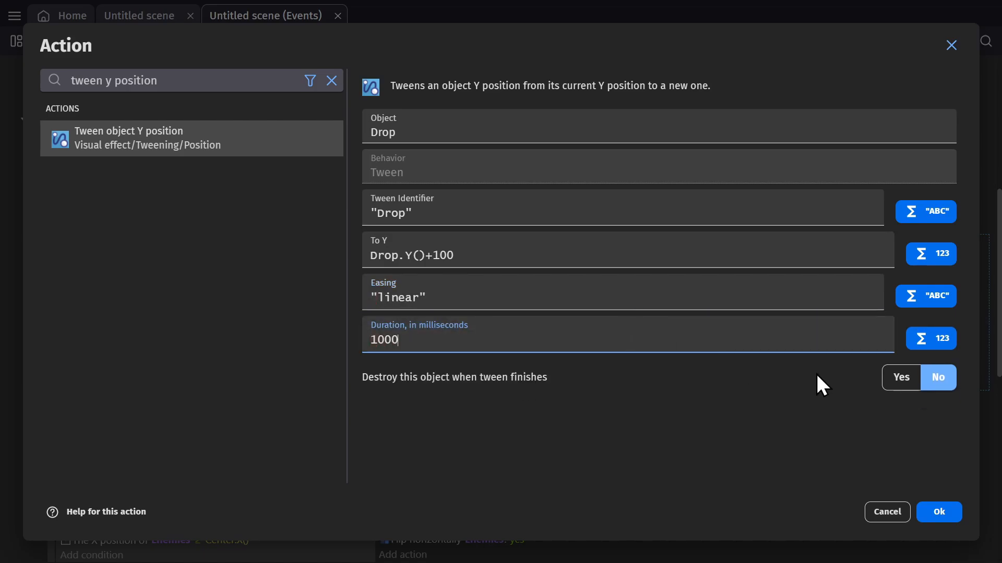
click(899, 392)
click(943, 510)
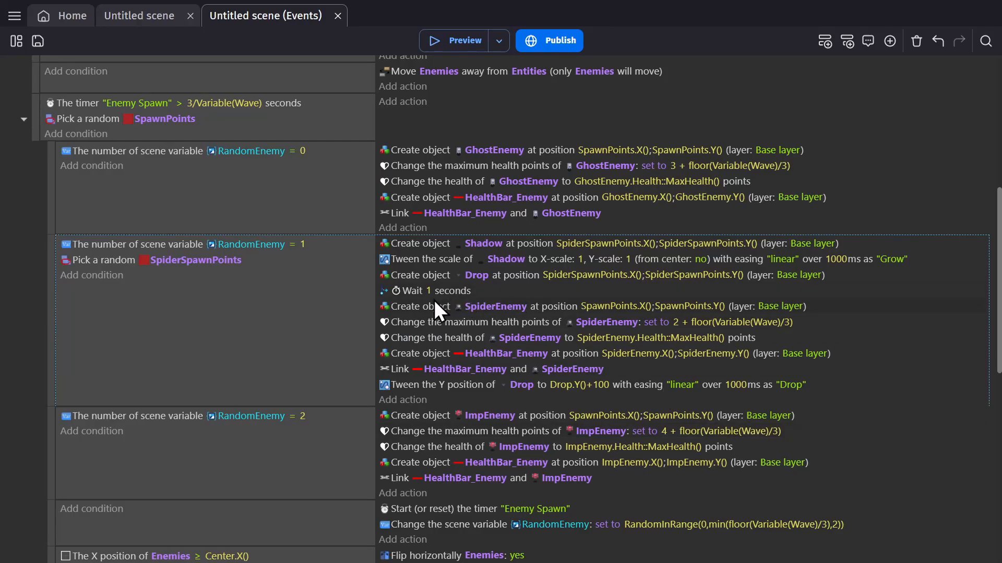
Step: Move the Drop Y-position tween ahead of the one-second wait and set the created Drop's Y position to SpiderSpawnPoints.Y()-100
drag(412, 385, 415, 286)
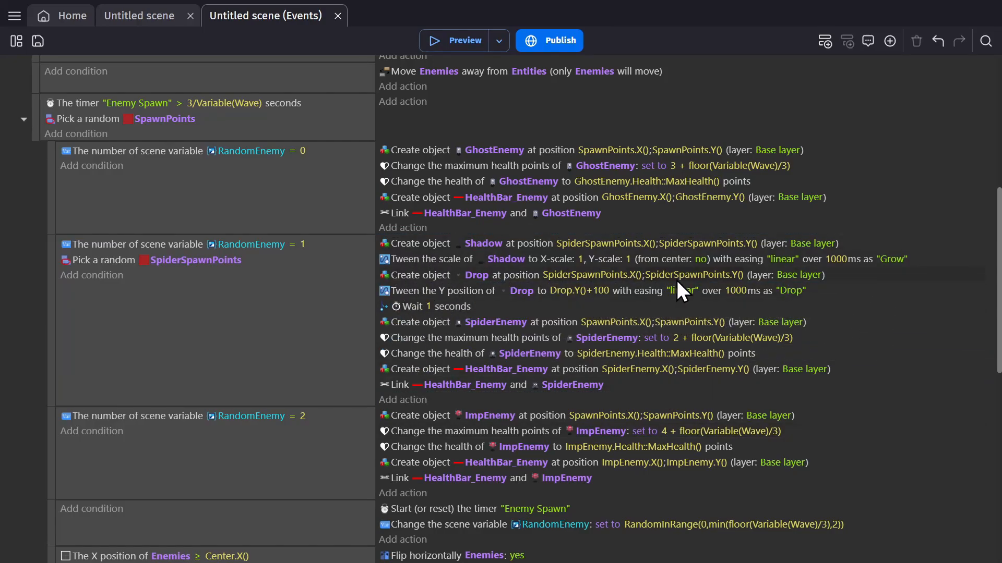
click(717, 274)
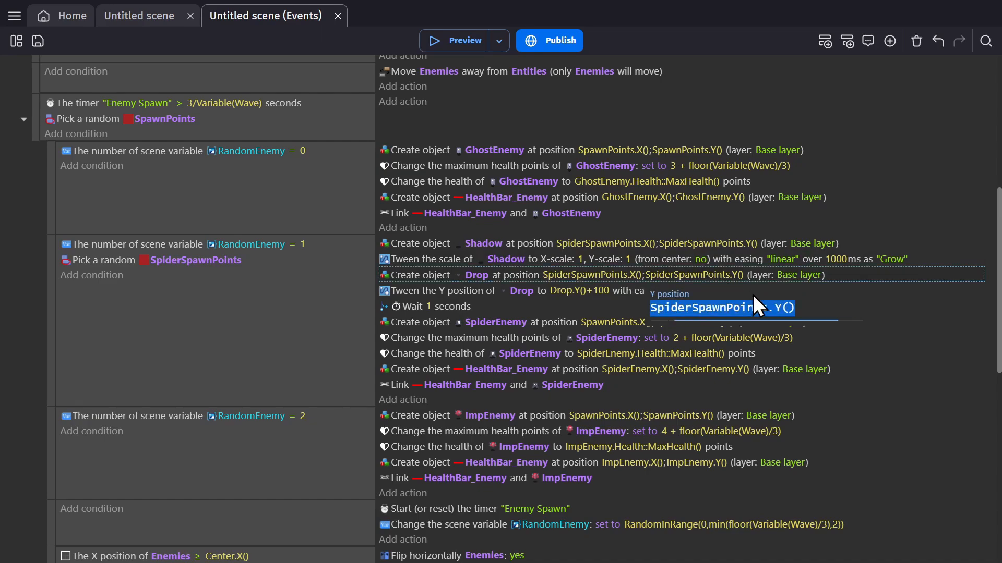
click(812, 312)
text(+1)
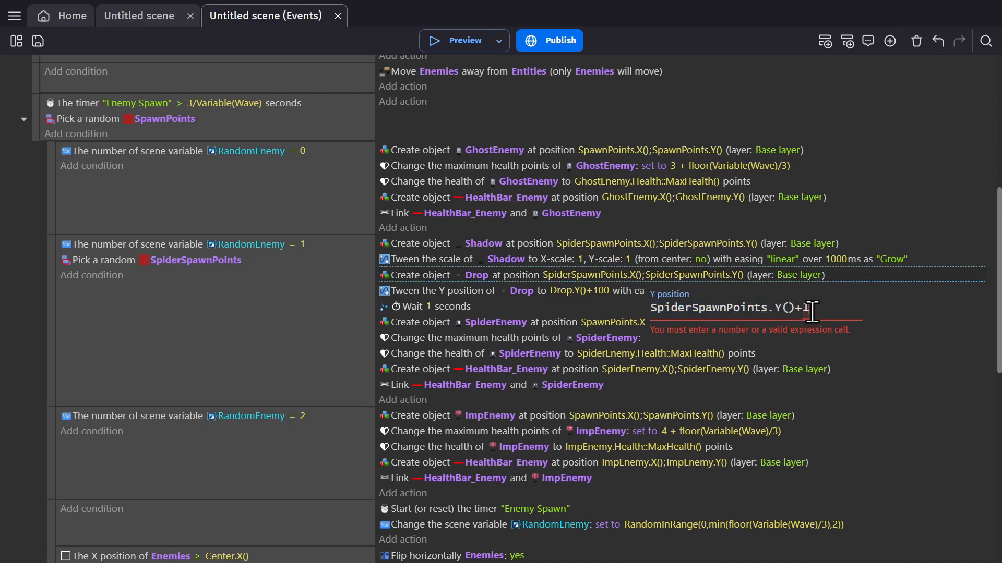
text(00)
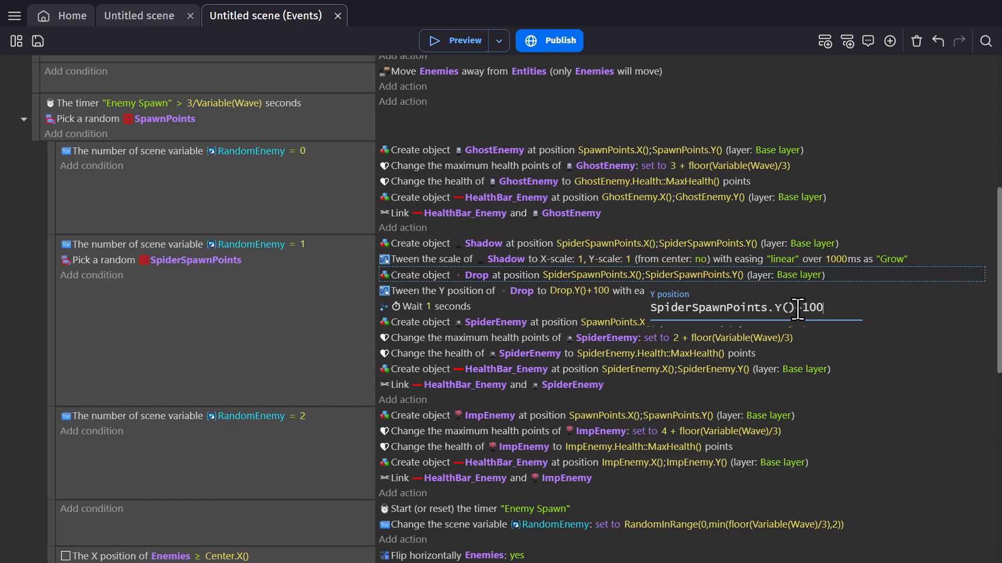
click(404, 327)
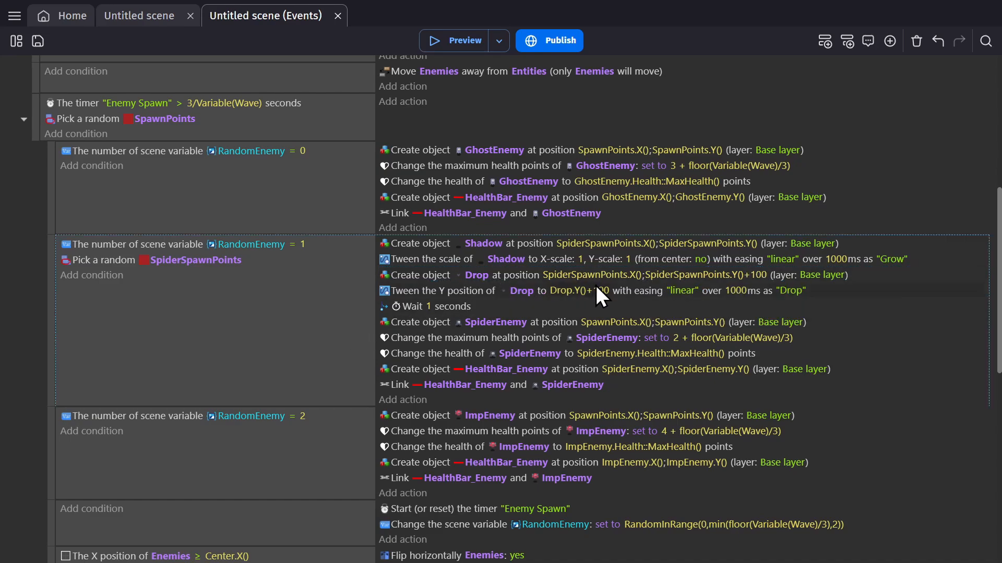
click(719, 275)
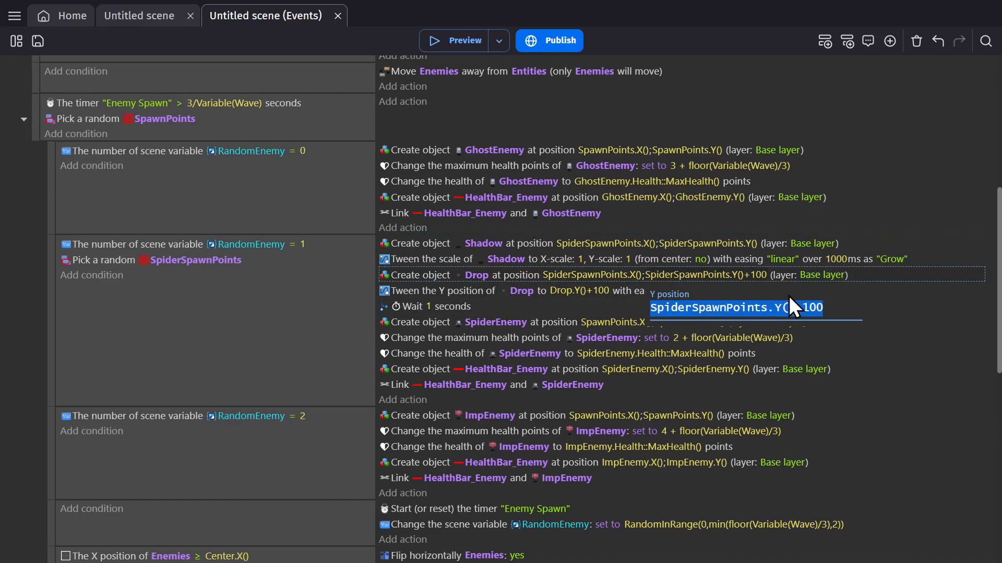
click(802, 308)
key(BackSpace)
text(-)
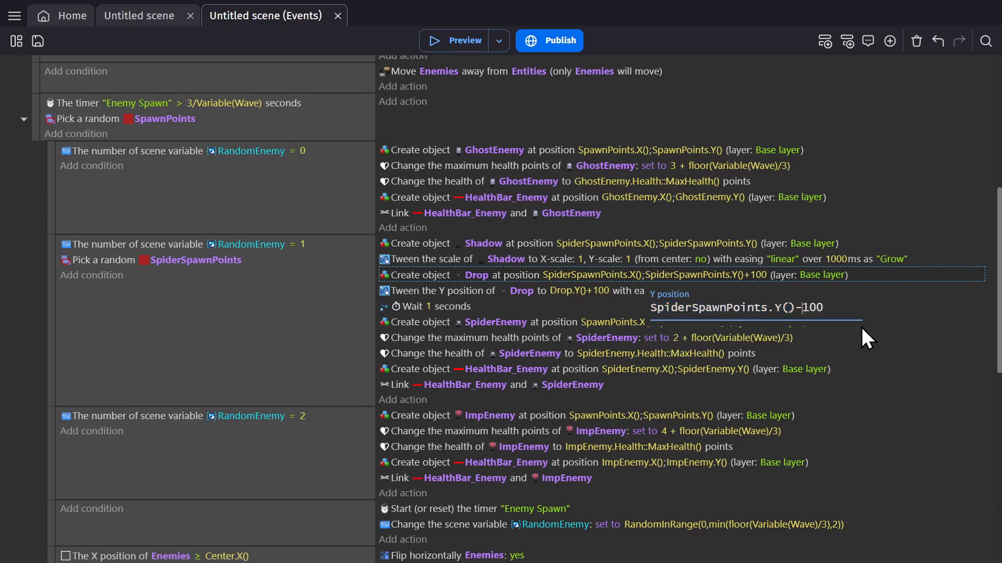
click(297, 369)
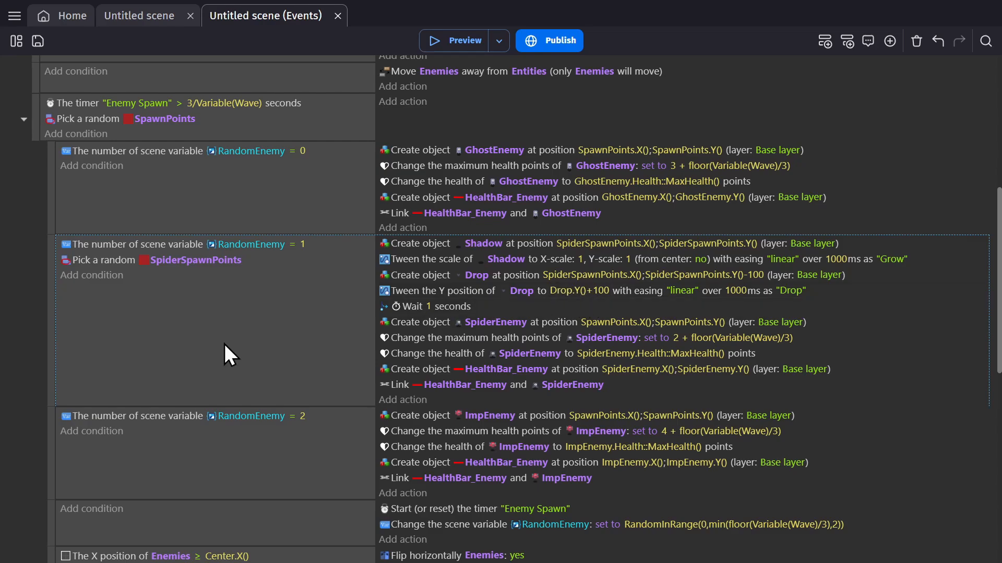
Step: Set the created SpiderEnemy's position to SpiderSpawnPoints.X() and SpiderSpawnPoints.Y() in the spider spawn event
click(616, 325)
click(624, 355)
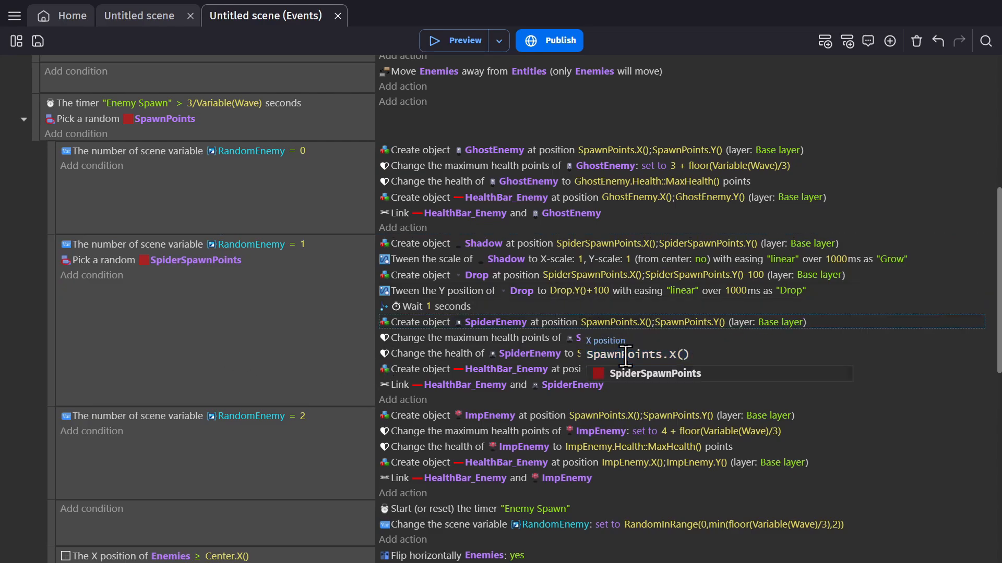
click(632, 371)
click(699, 325)
click(715, 355)
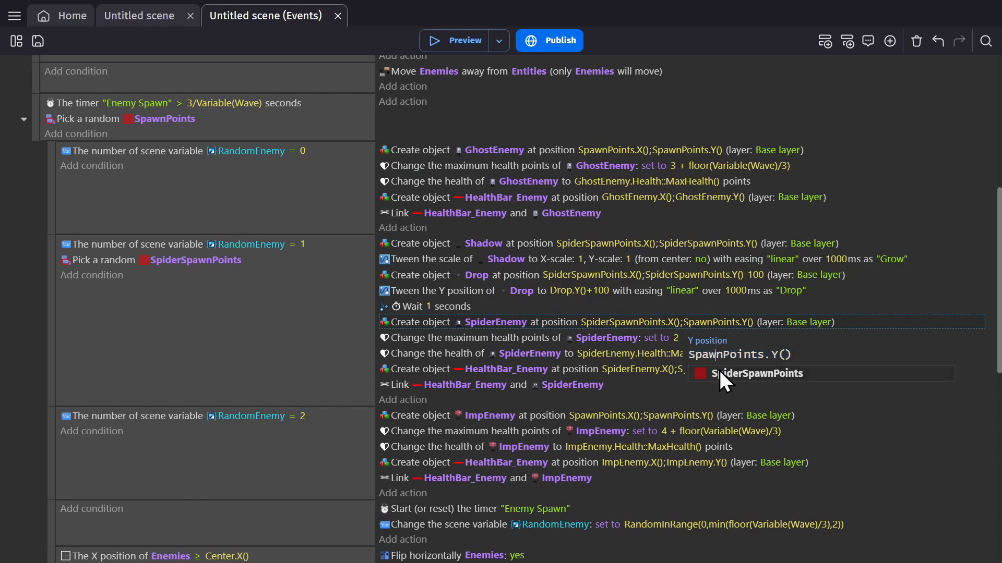
click(725, 374)
click(351, 351)
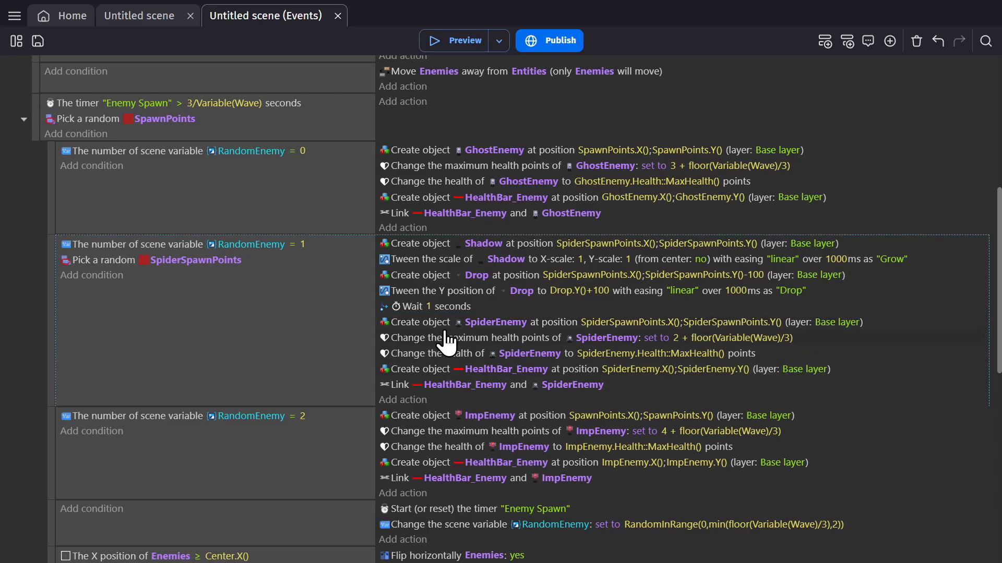
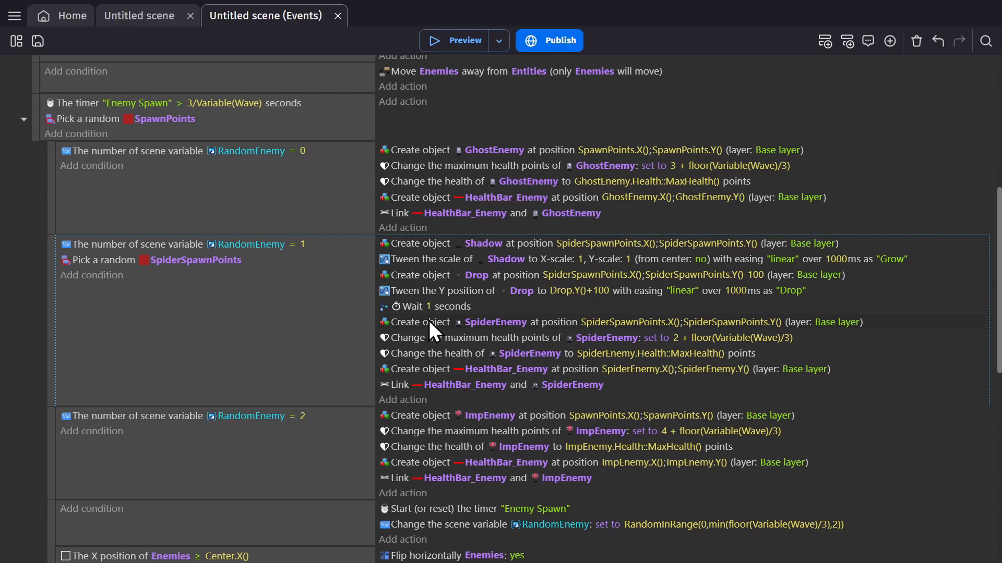
Step: Check the parameters of the Shadow "Grow" scale tween without changing them
double_click(428, 261)
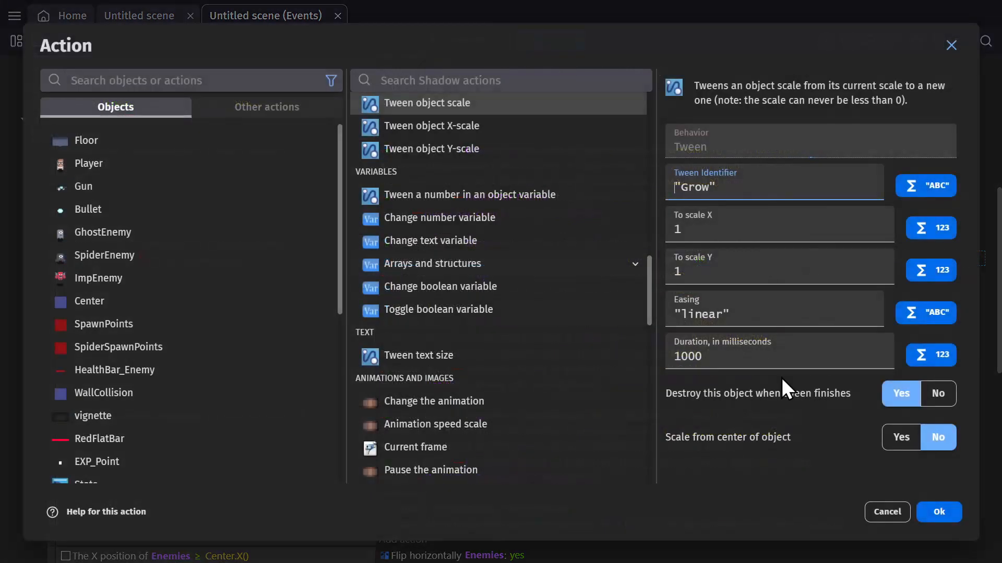
click(886, 512)
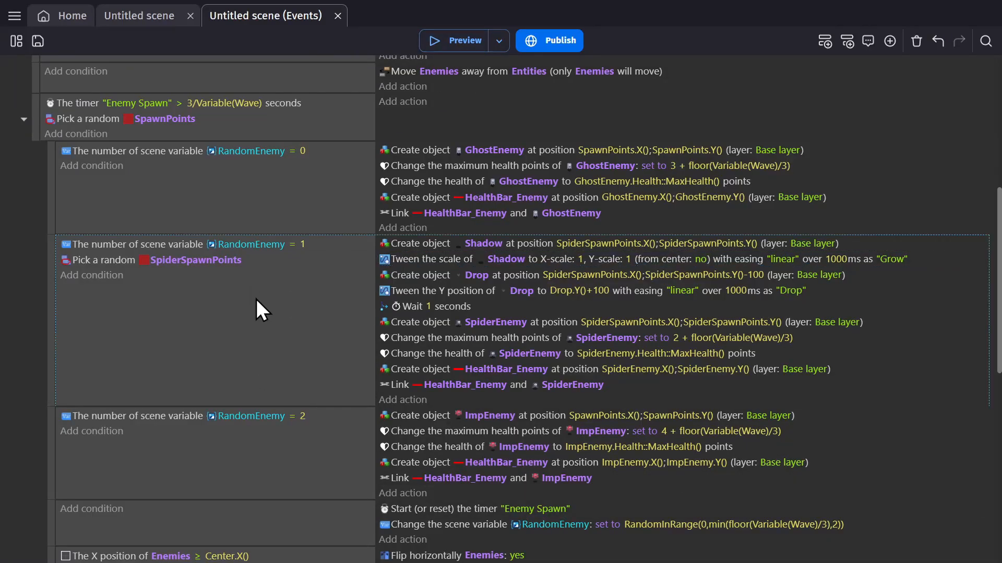
Step: Set the RandomEnemy comparison to 0 for the spider spawn event and to 1 for the GhostEnemy spawn event
click(302, 244)
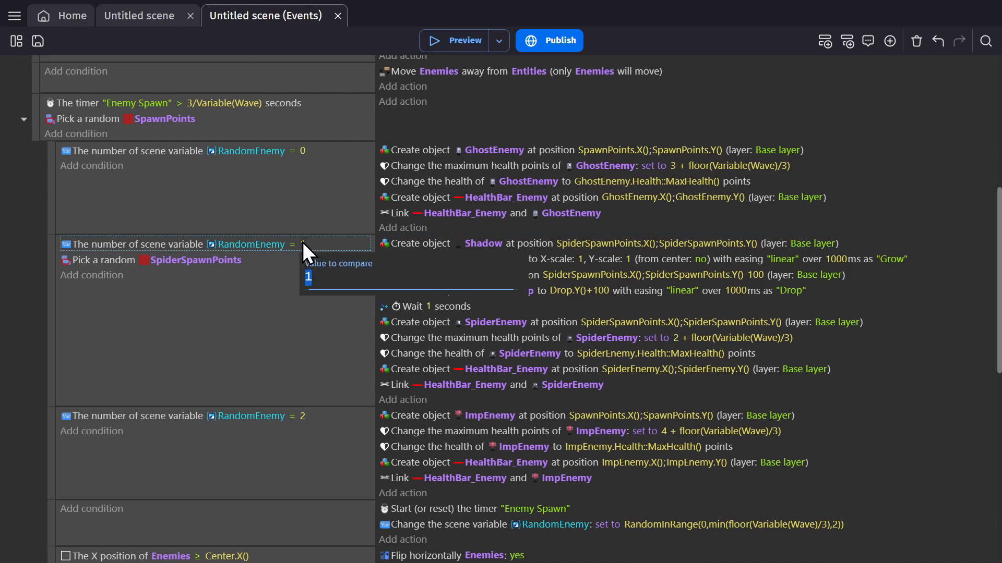
text(0)
click(308, 161)
click(303, 147)
text(1)
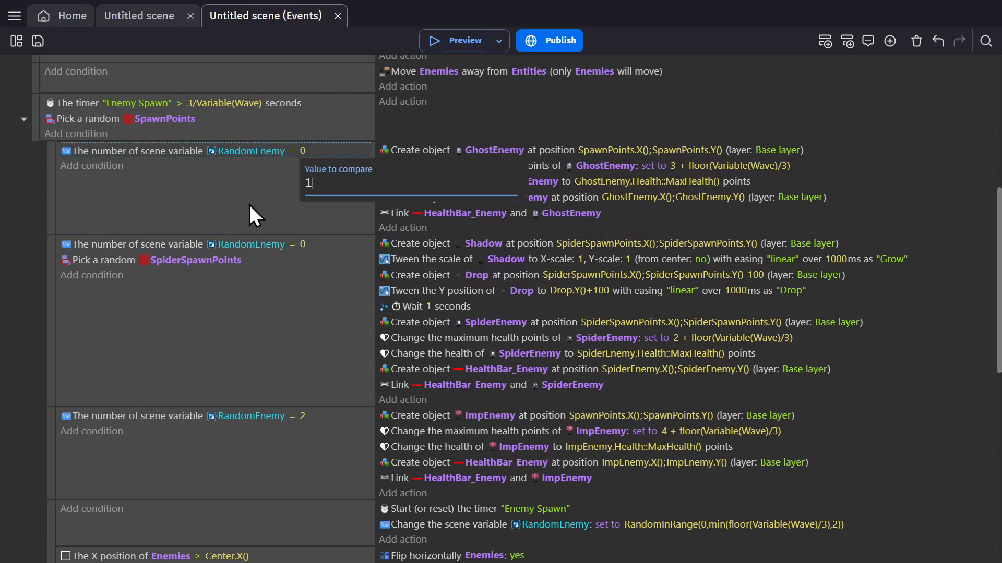
click(249, 205)
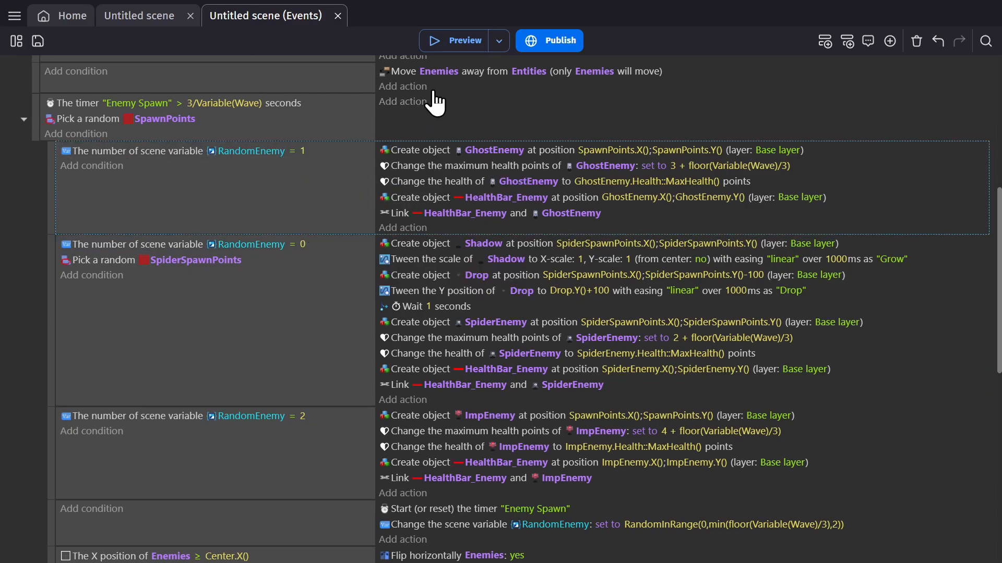
Step: Preview the game, move and shoot at the spiders to test their drop-in spawning, and close the preview
click(456, 46)
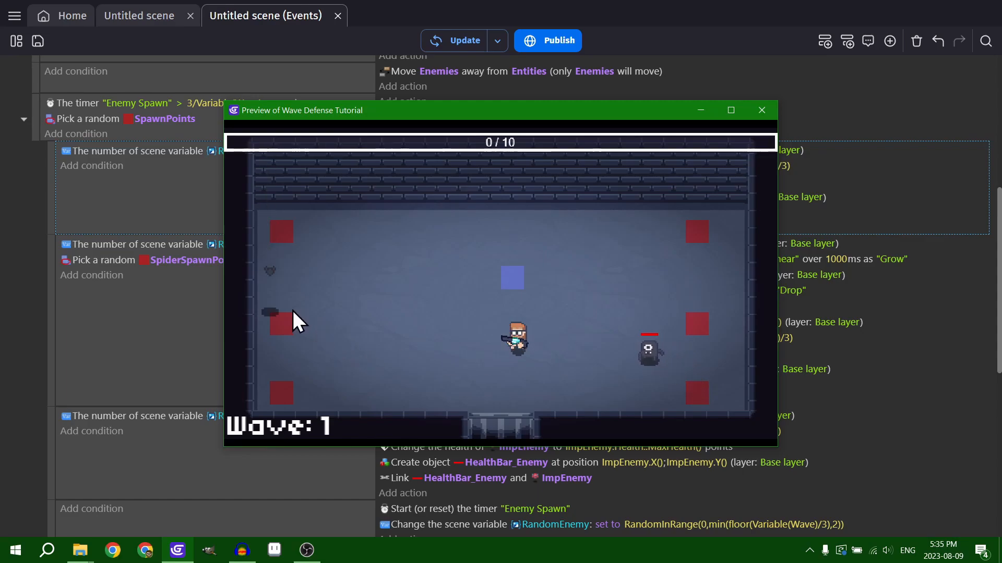
key(w)
key(a)
key(d)
click(638, 343)
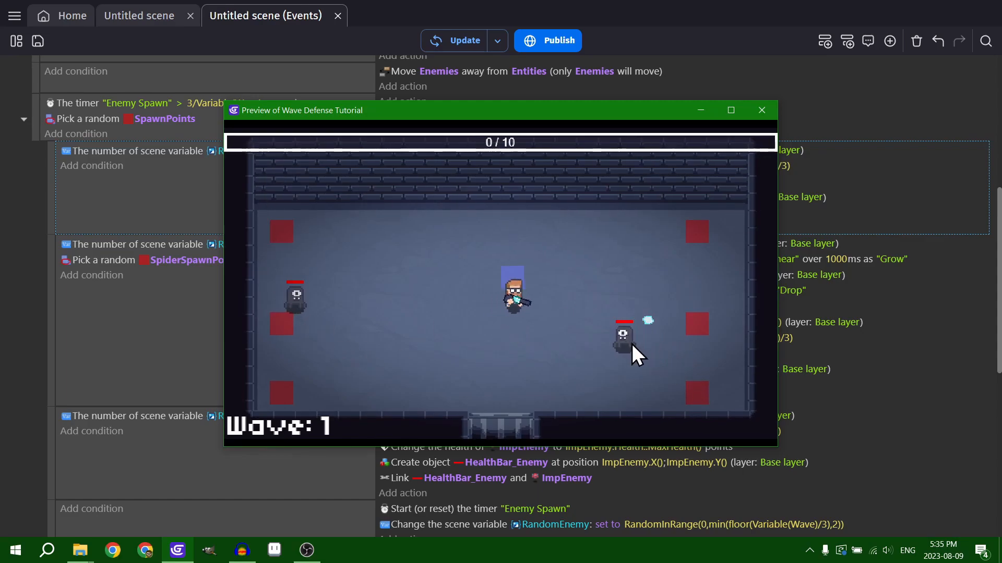
click(631, 343)
click(631, 343)
click(631, 343)
click(631, 344)
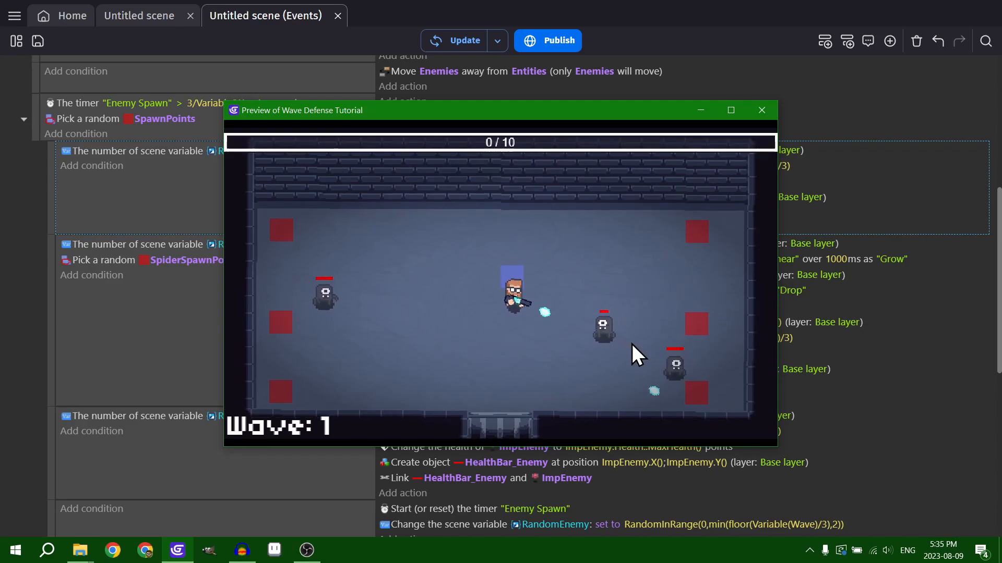
key(d)
click(672, 368)
key(s)
click(673, 368)
key(a)
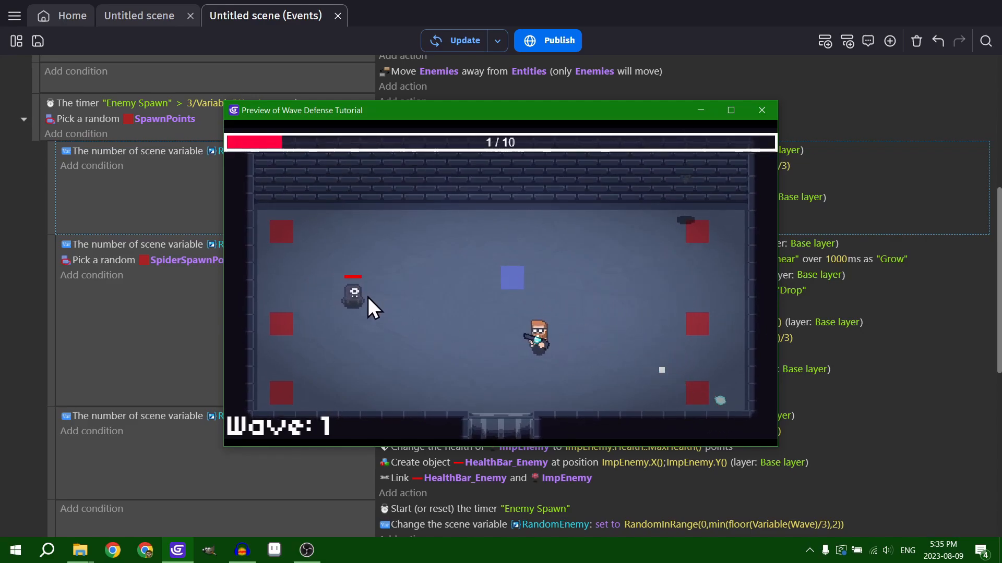
click(360, 296)
click(358, 296)
click(762, 110)
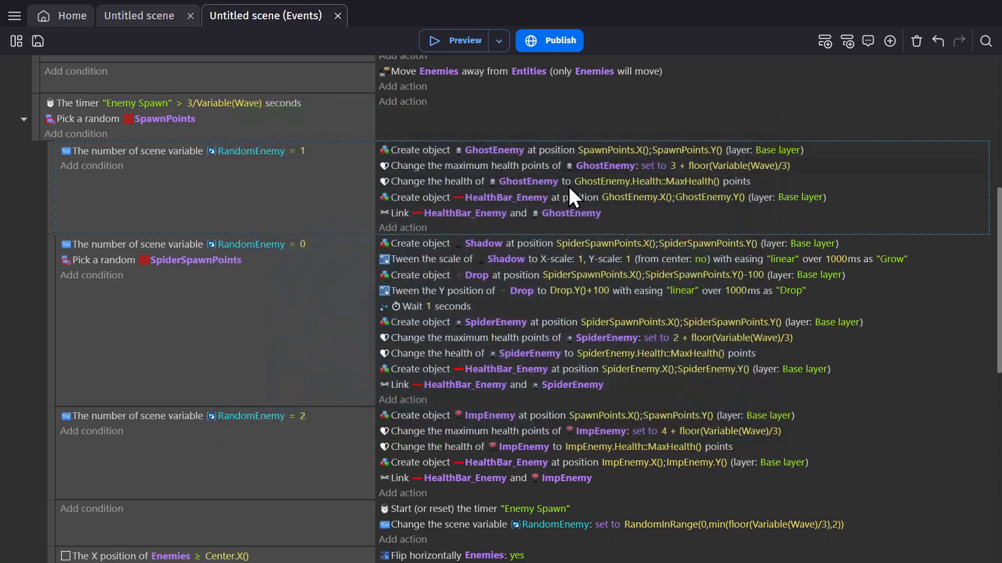
Step: Add a new sprite Scale action to the spider spawn event
click(395, 400)
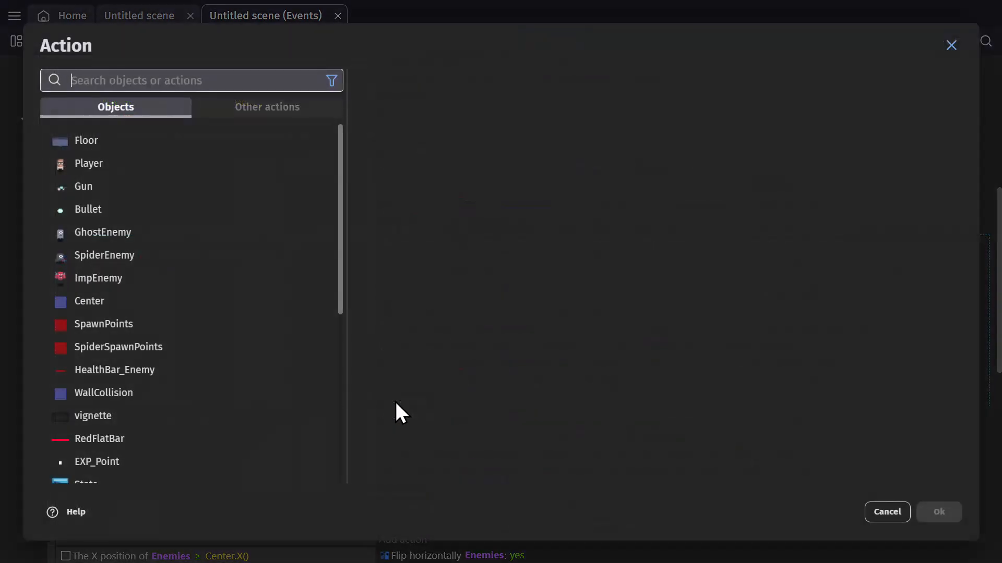
text(scale)
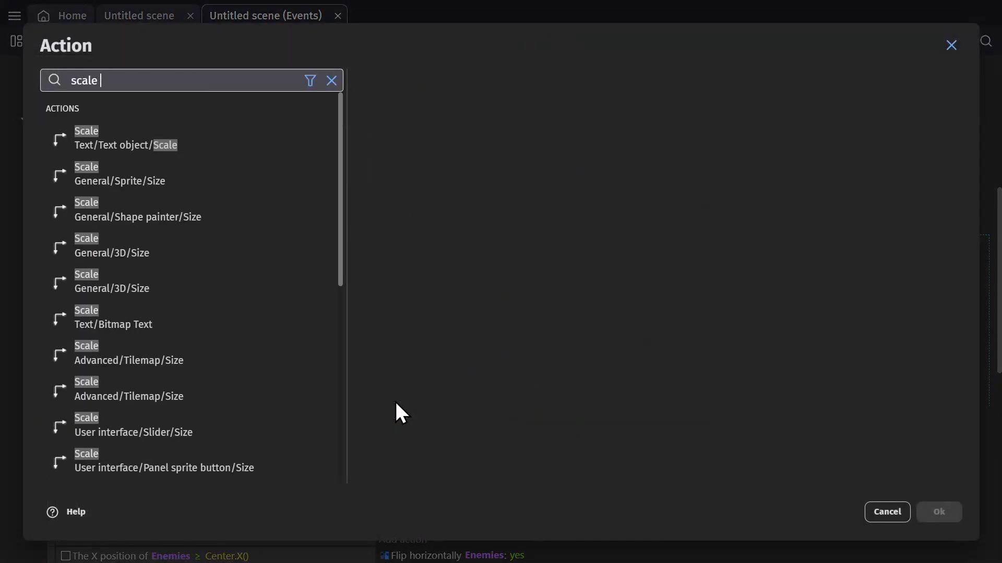
text( objec)
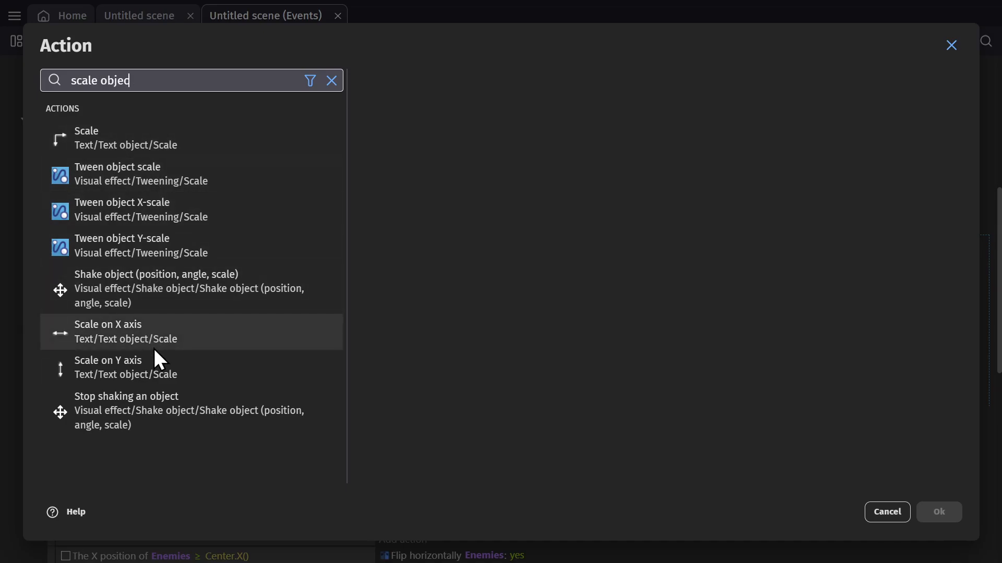
key(BackSpace)
key(BackSpace)
key(BackSpace)
key(BackSpace)
key(BackSpace)
text(sprite)
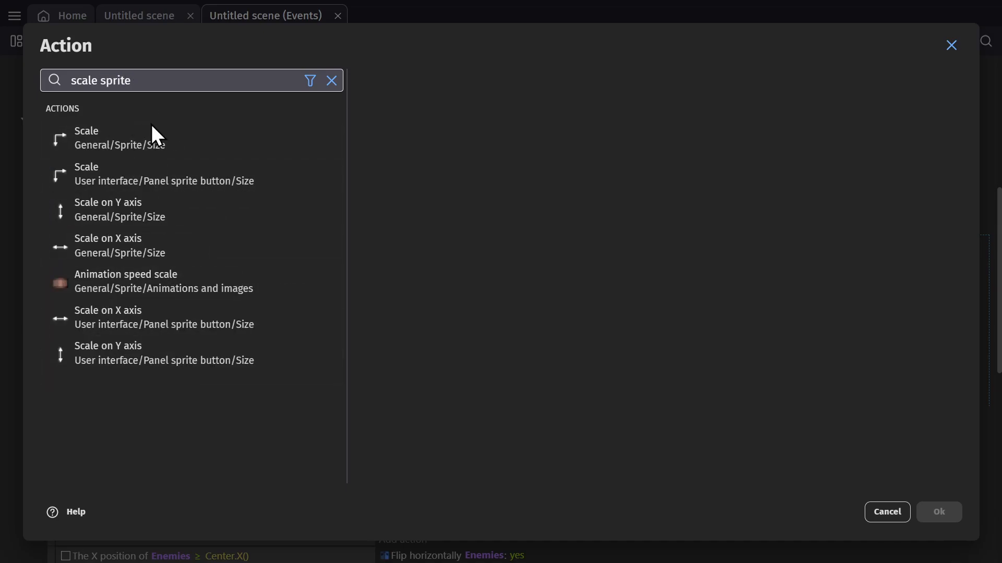
click(161, 148)
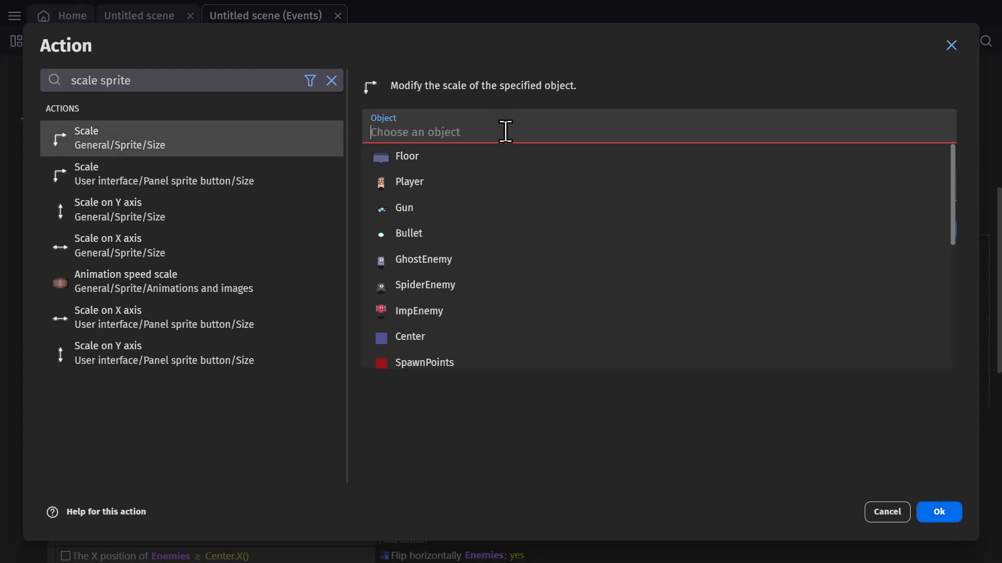
Step: Configure the Scale action to set Shadow's scale to 0 and place it directly after the Shadow is created
text(sh)
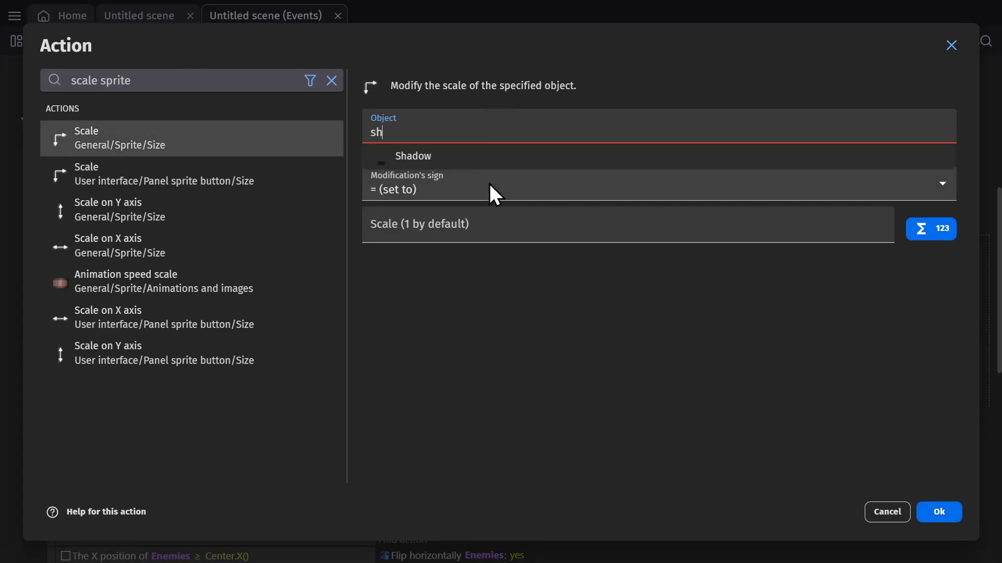
text(ad)
click(435, 161)
click(469, 208)
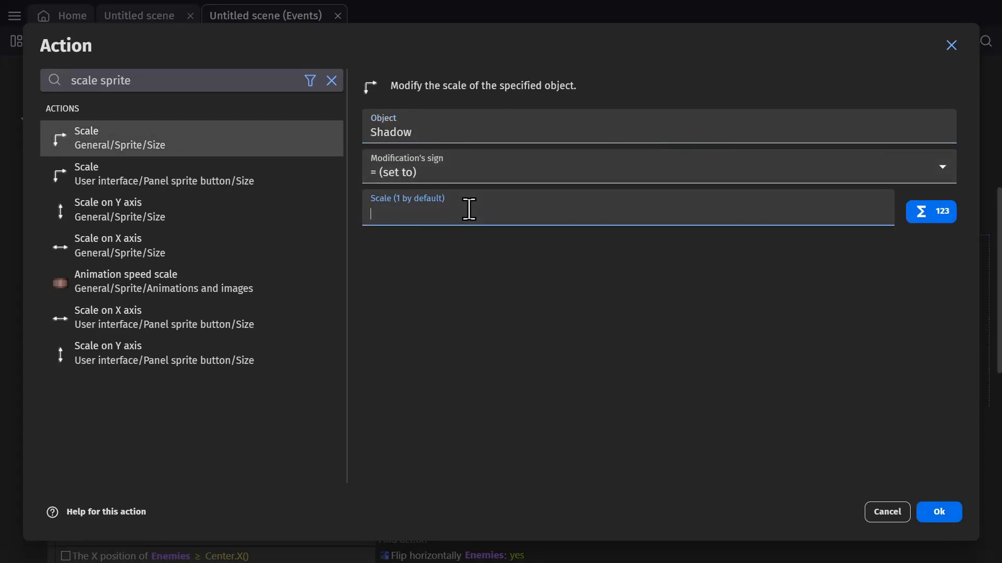
text(0)
click(953, 513)
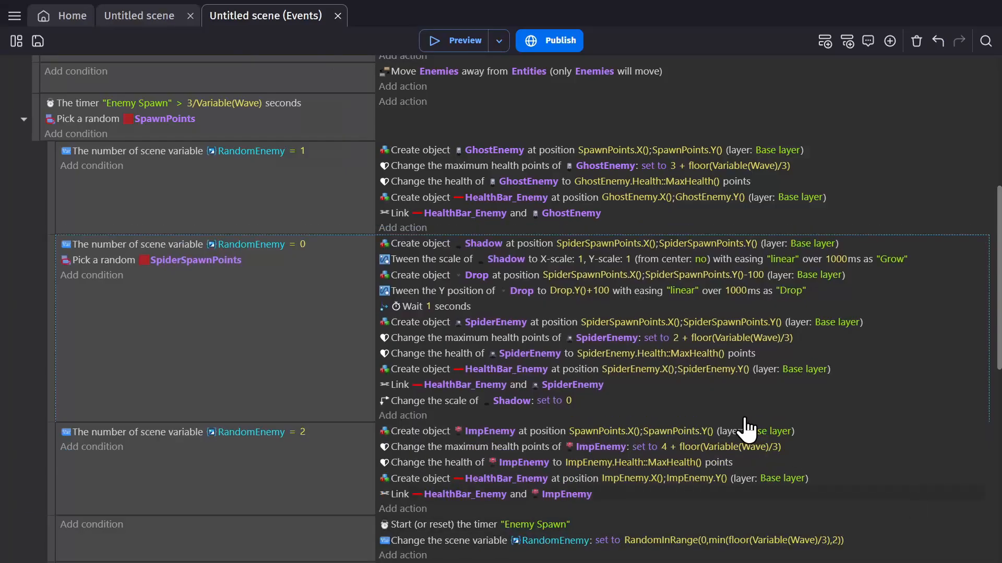
drag(416, 399, 415, 267)
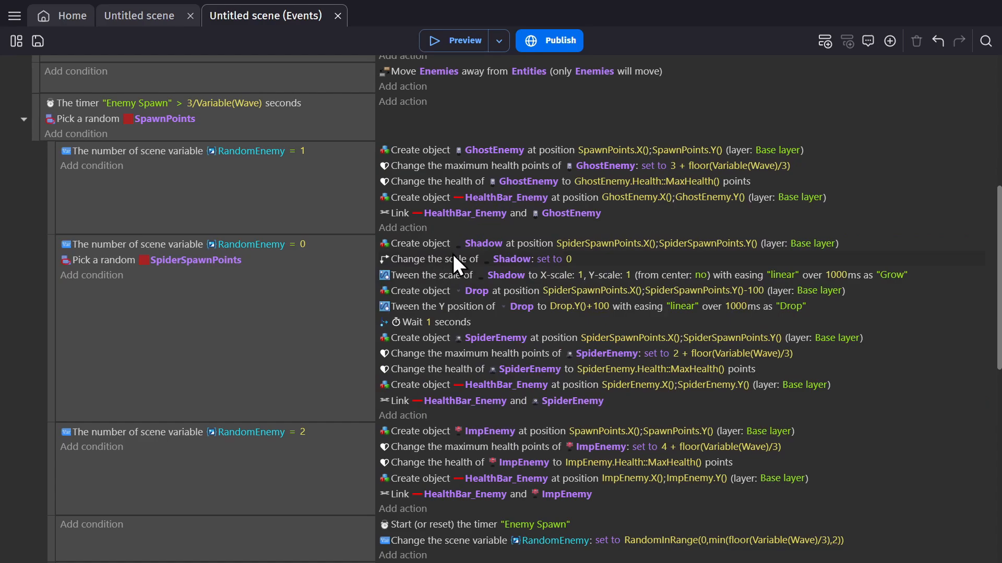
Step: Preview the game, moving and shooting at enemies to test the spiders' growing shadow and drop-in spawning, and close the preview
click(470, 38)
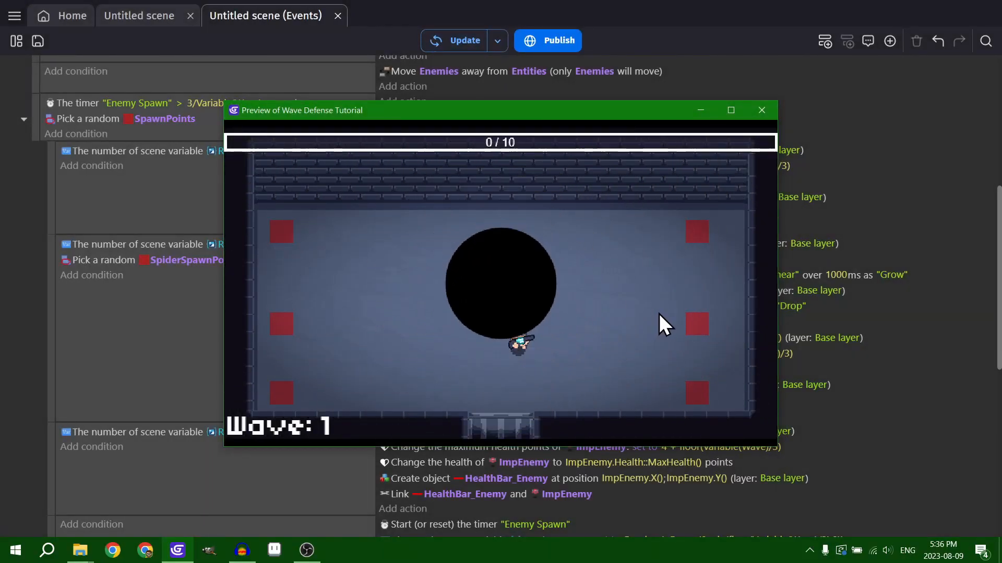
key(w)
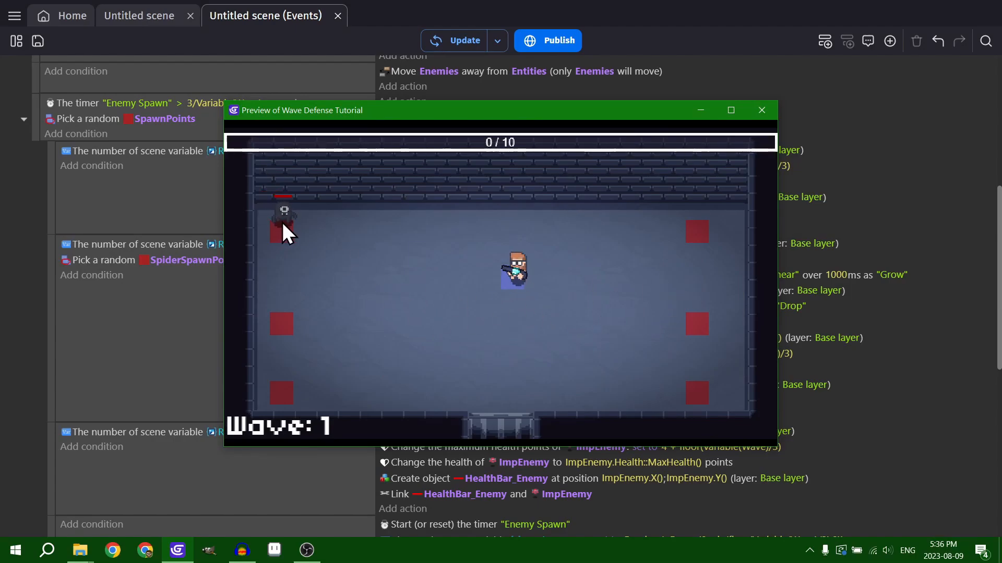
key(a)
key(s)
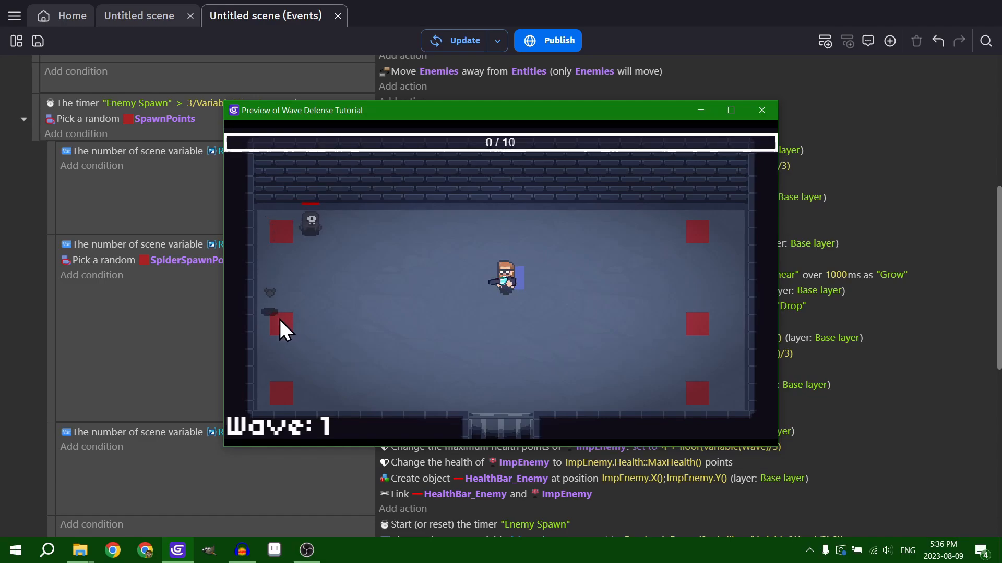
key(a)
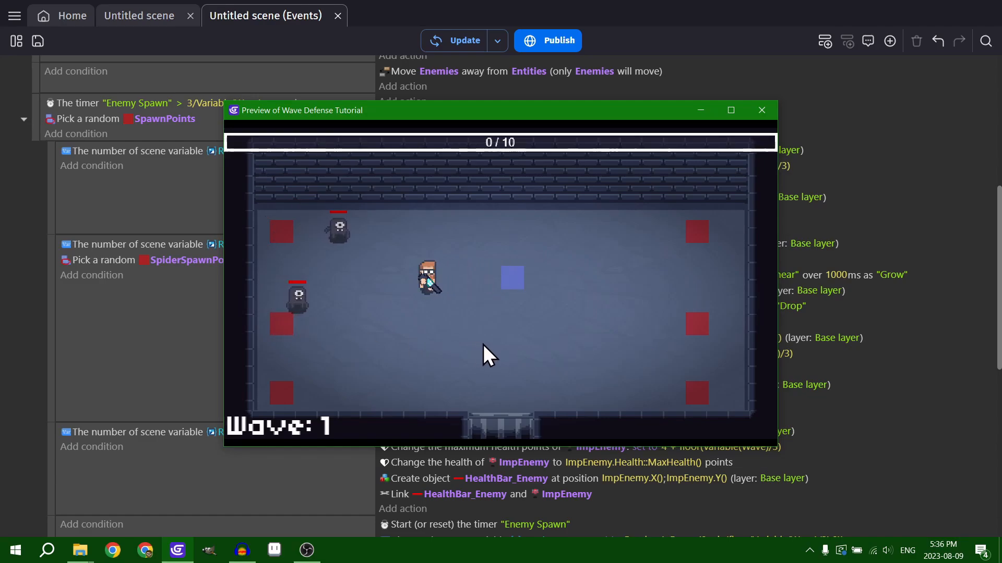
key(d)
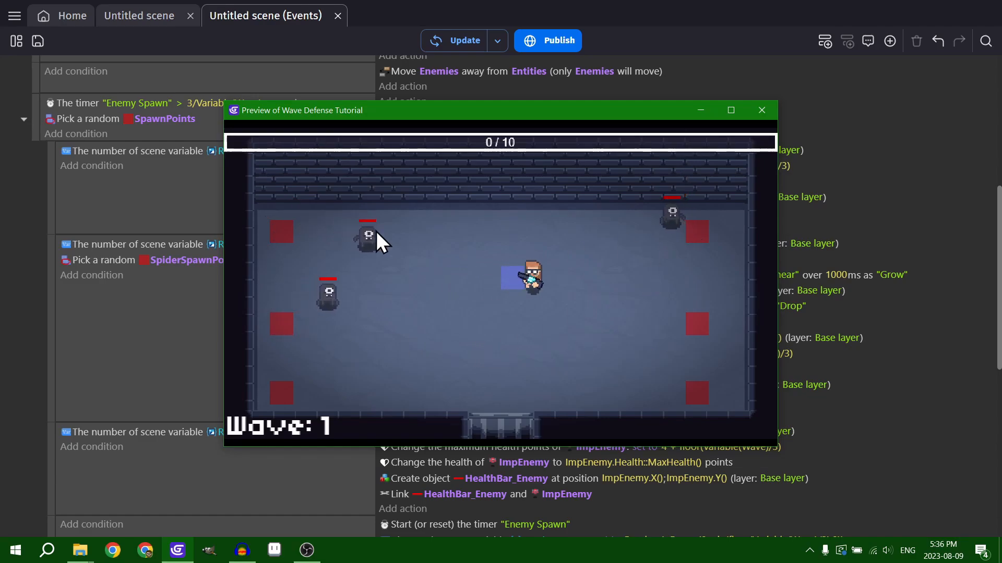
key(a)
click(333, 305)
key(d)
click(643, 236)
click(645, 224)
key(a)
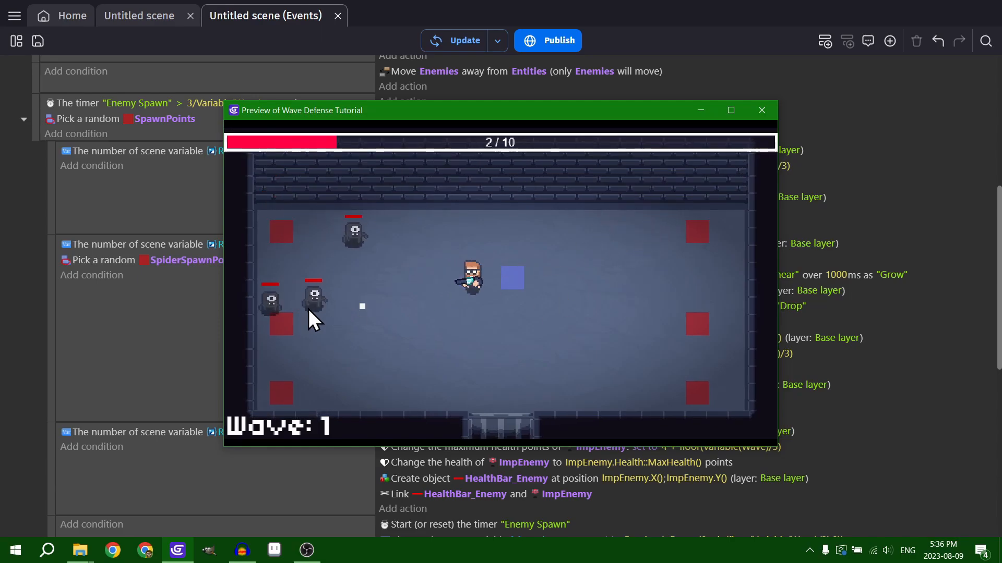
click(329, 221)
key(a)
click(365, 292)
key(d)
click(705, 277)
click(684, 308)
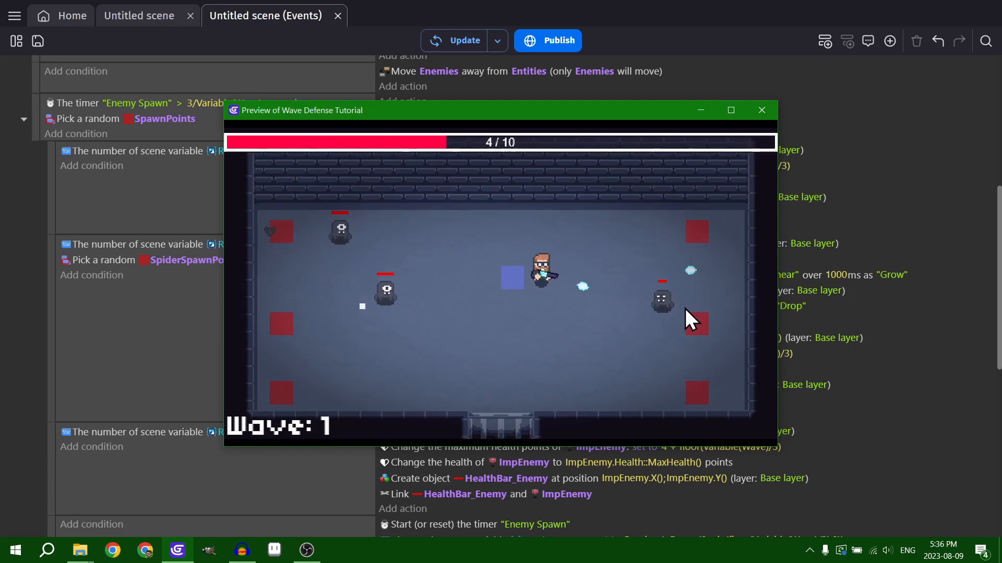
click(788, 230)
Step: Inspect the origin point of the SpiderSpawnPoints sprite from the scene editor and leave the object unchanged
click(141, 16)
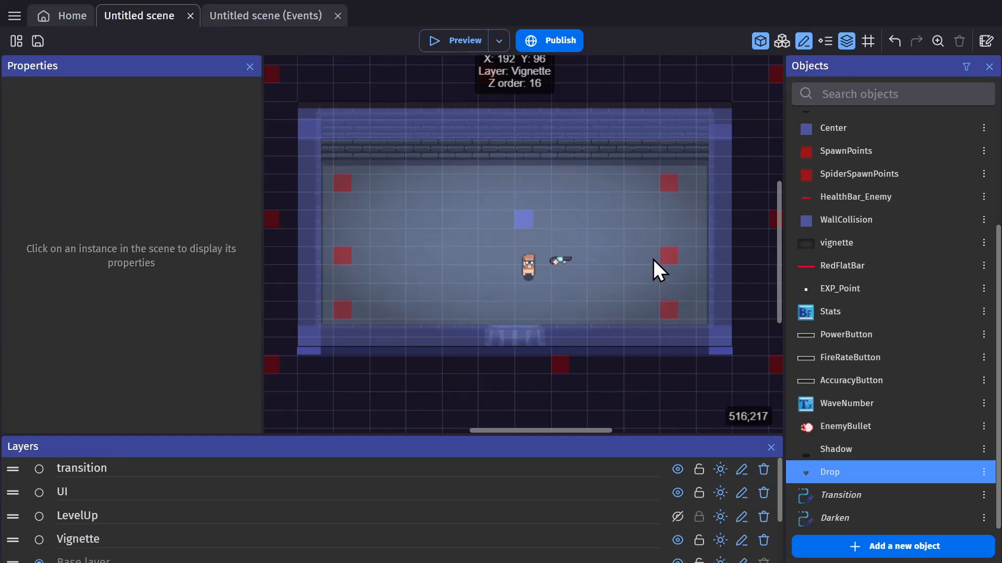
click(671, 258)
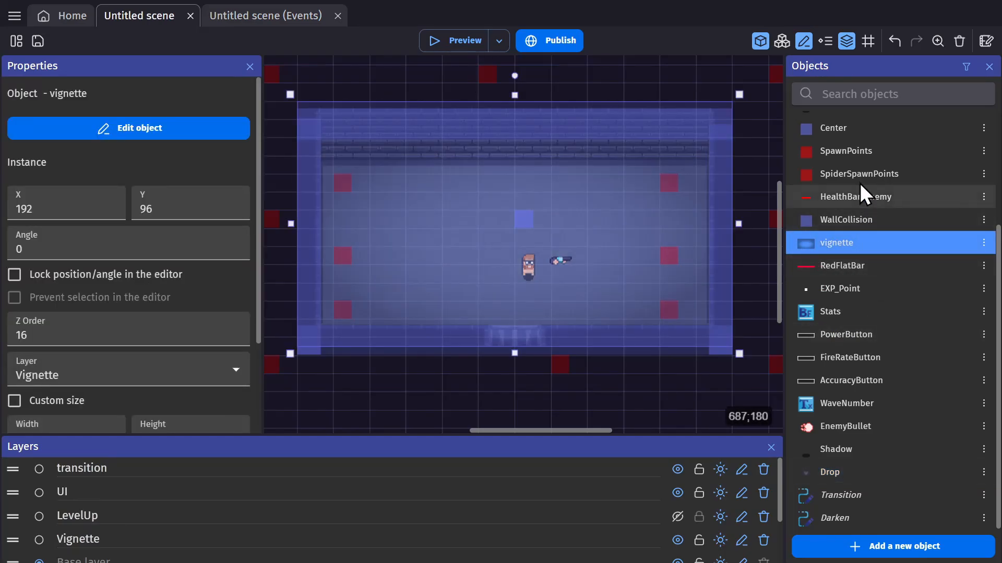
double_click(859, 176)
click(273, 465)
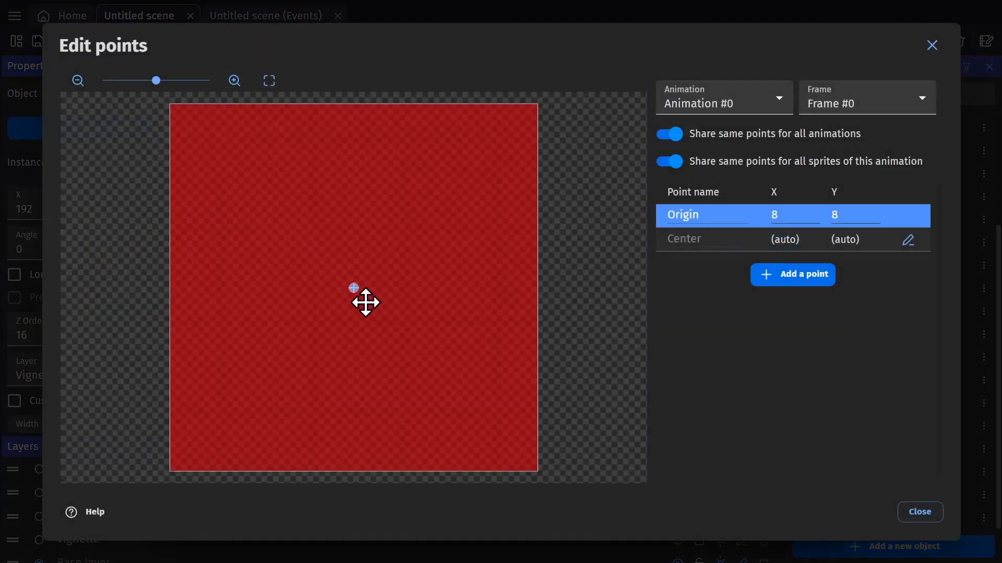
key(Escape)
click(814, 512)
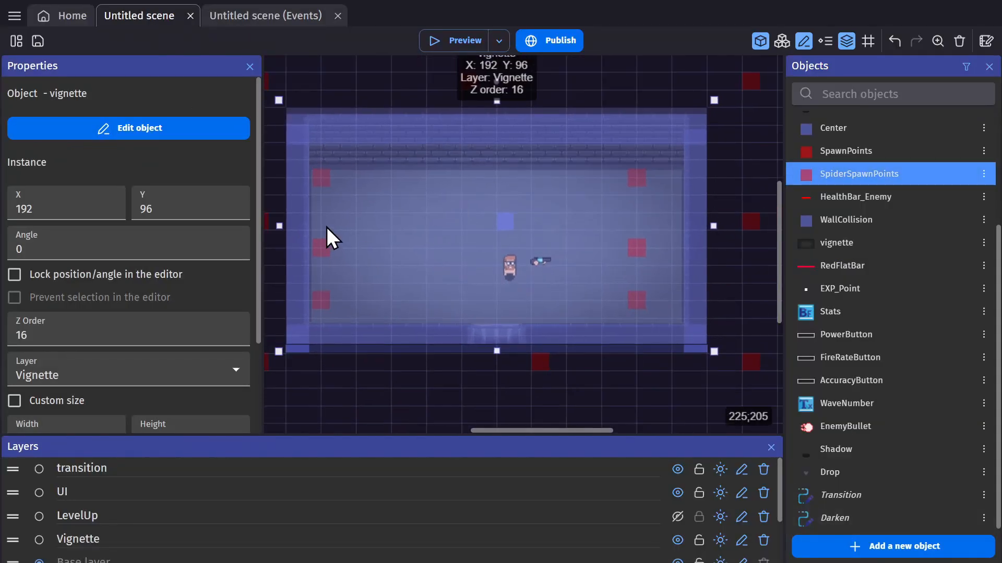
drag(317, 79, 378, 348)
click(115, 205)
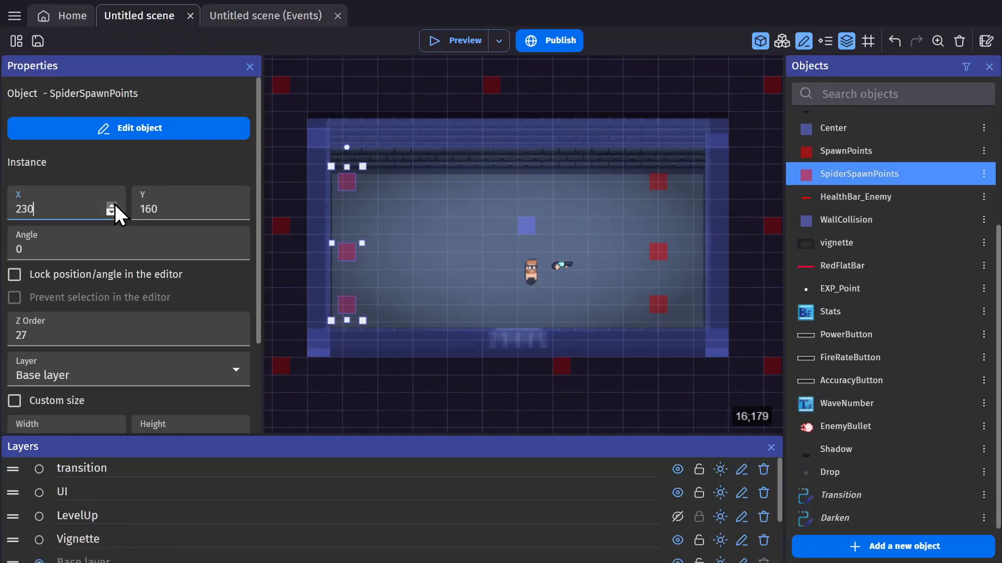
click(236, 206)
click(422, 392)
key(ctrl+z)
Step: Move the left column of SpiderSpawnPoints inward to X 246 and shift its uppermost instance down
drag(315, 78, 370, 334)
click(114, 204)
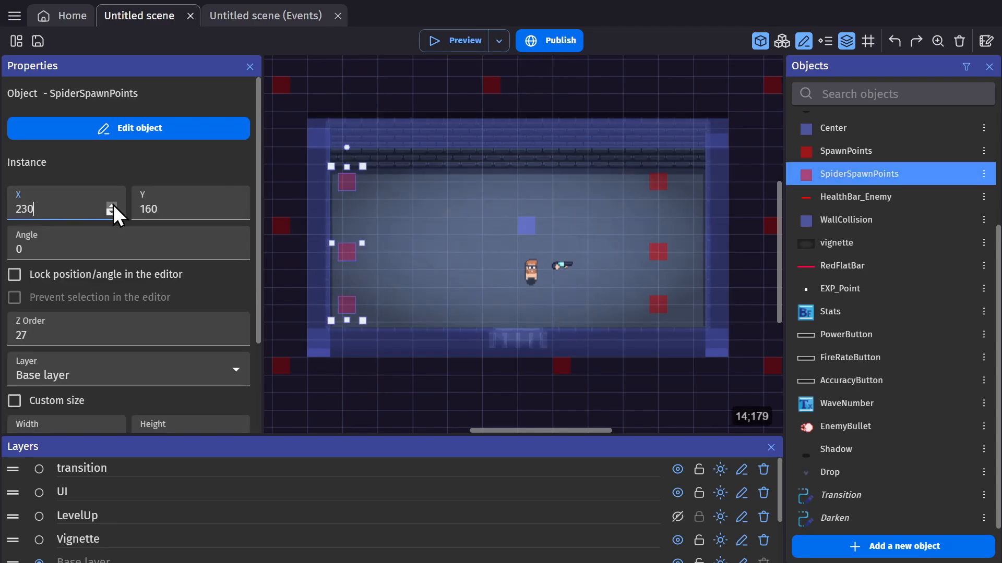
drag(340, 89, 384, 212)
click(237, 206)
click(637, 389)
middle_drag(637, 390, 532, 381)
Step: Lower the room's upper-right SpiderSpawnPoints instance to Y 165 and shift it inward from the right column
drag(604, 82, 533, 208)
click(236, 206)
click(418, 346)
middle_drag(418, 346, 503, 353)
drag(685, 77, 603, 221)
click(236, 213)
click(113, 214)
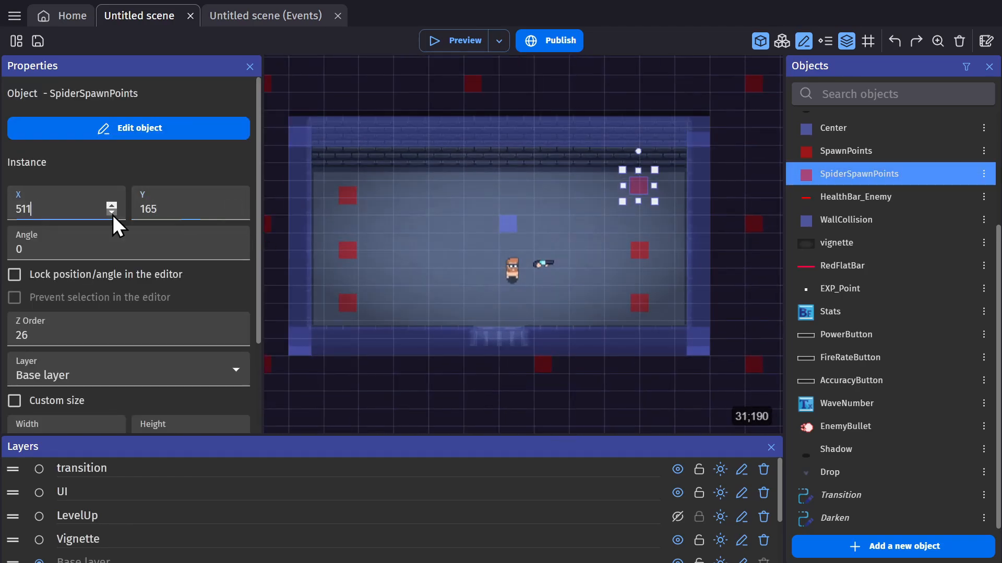
Step: Shift the upper-left SpiderSpawnPoints instance inward, and move the lower-left instance up and inward
drag(321, 85, 378, 213)
click(114, 207)
drag(327, 395, 379, 285)
click(238, 213)
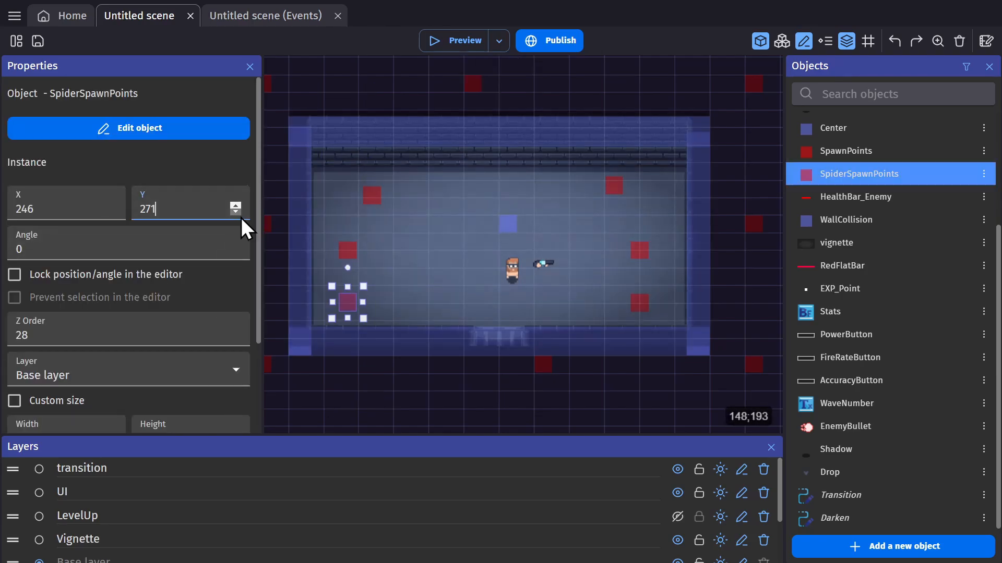
click(113, 208)
Step: Shift the lower-right SpiderSpawnPoints instance sideways and add new instances near the room's upper left and lower right
drag(682, 376, 605, 269)
click(113, 209)
drag(845, 173, 432, 198)
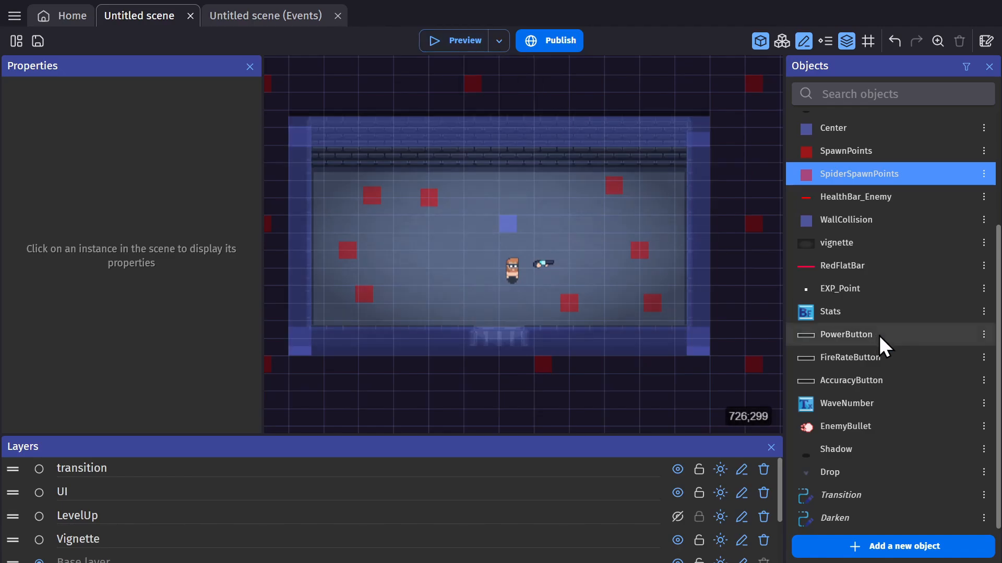
scroll(883, 347, up, 3)
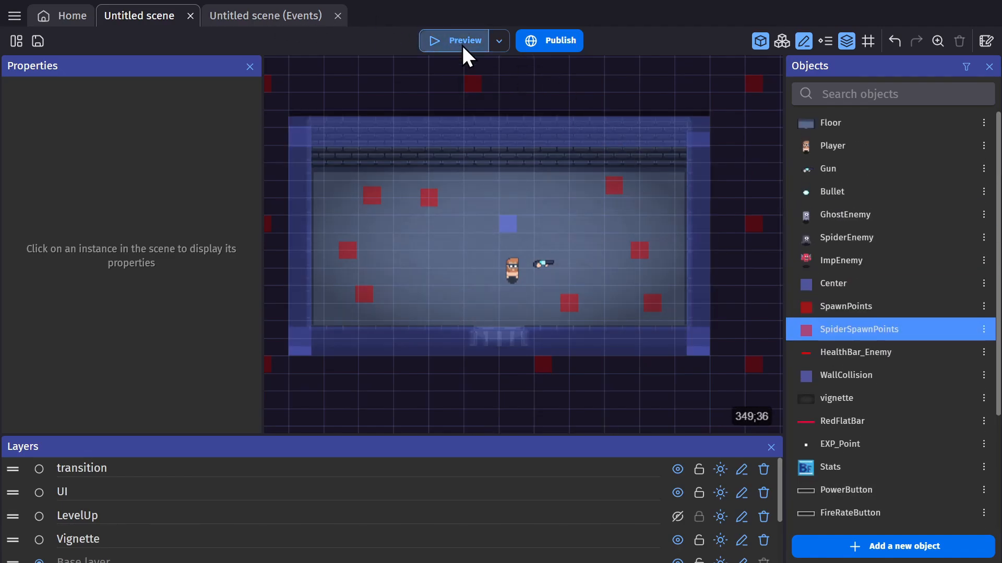
Step: Return to the scene's events, preview the game briefly to check the rearranged spawn points, and close the preview
click(312, 13)
click(296, 319)
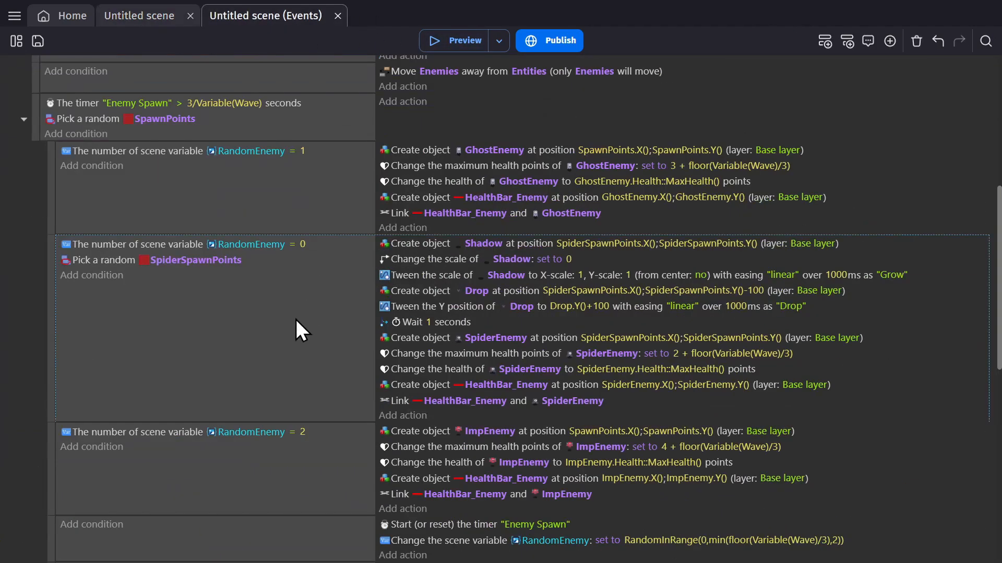
click(469, 40)
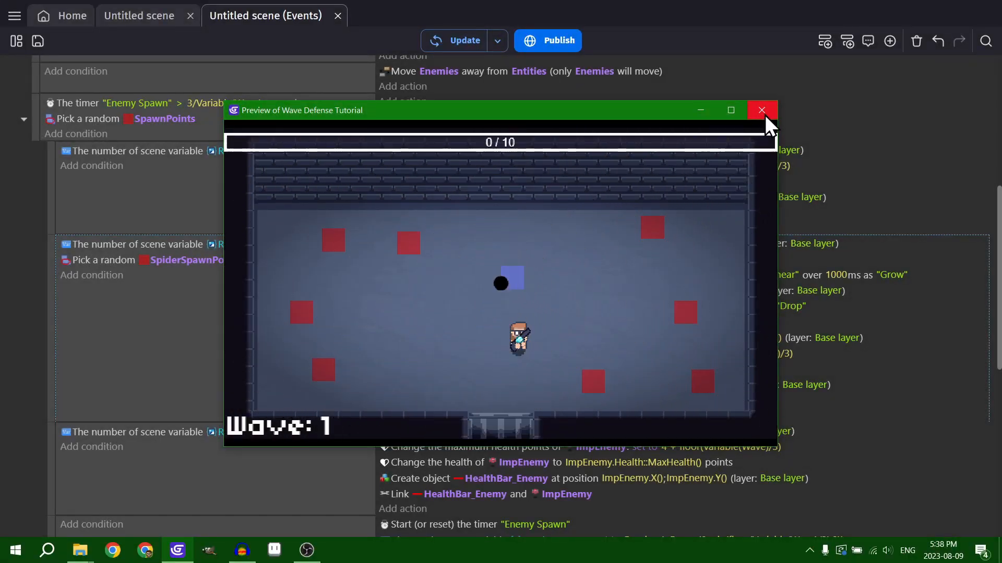
click(762, 110)
Step: Duplicate the Hide WallCollision action in the Beginning of scene event and change the copy's object to SpiderSpawnPoints
scroll(284, 308, up, 6)
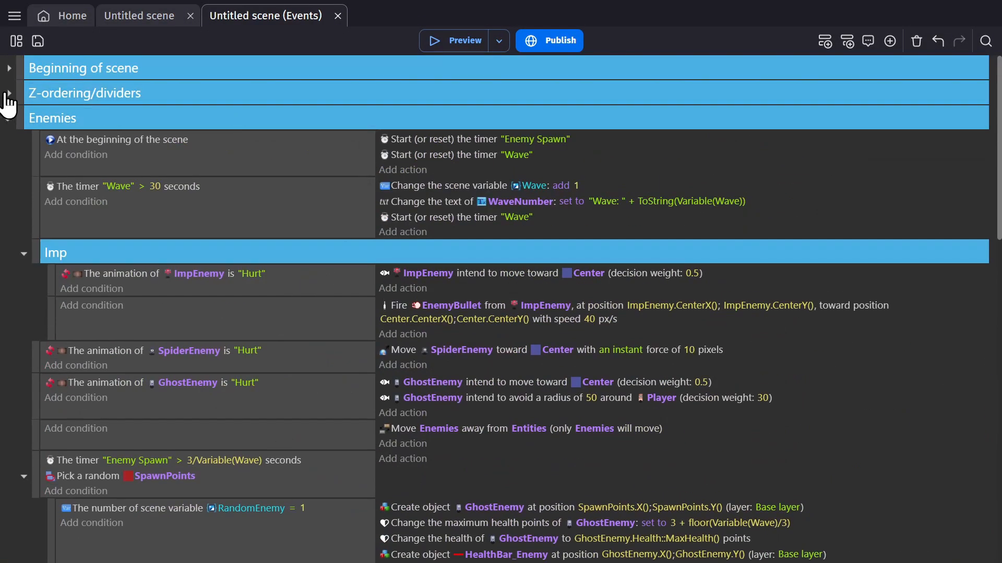
click(8, 70)
click(403, 152)
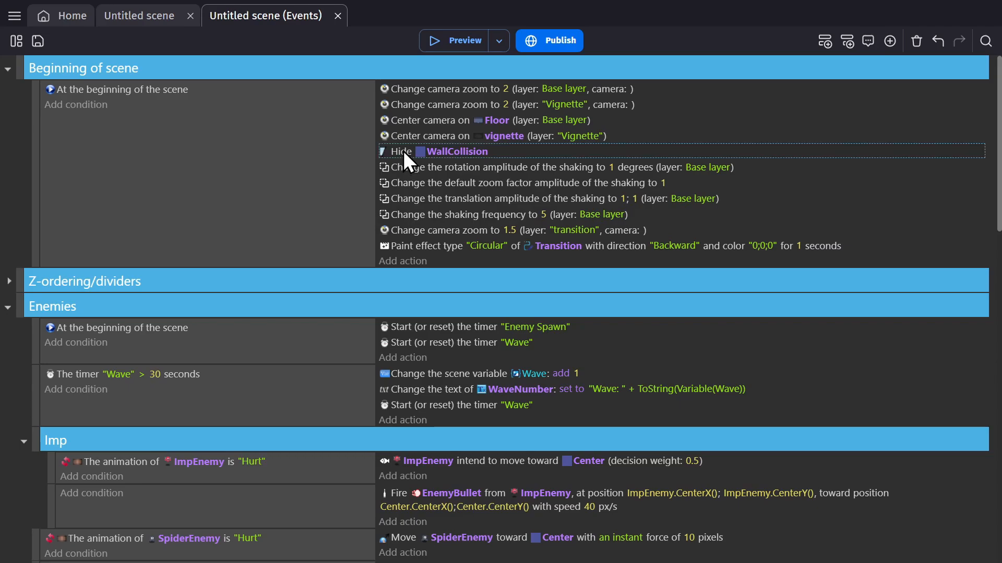
key(ctrl+c)
key(ctrl+v)
click(440, 167)
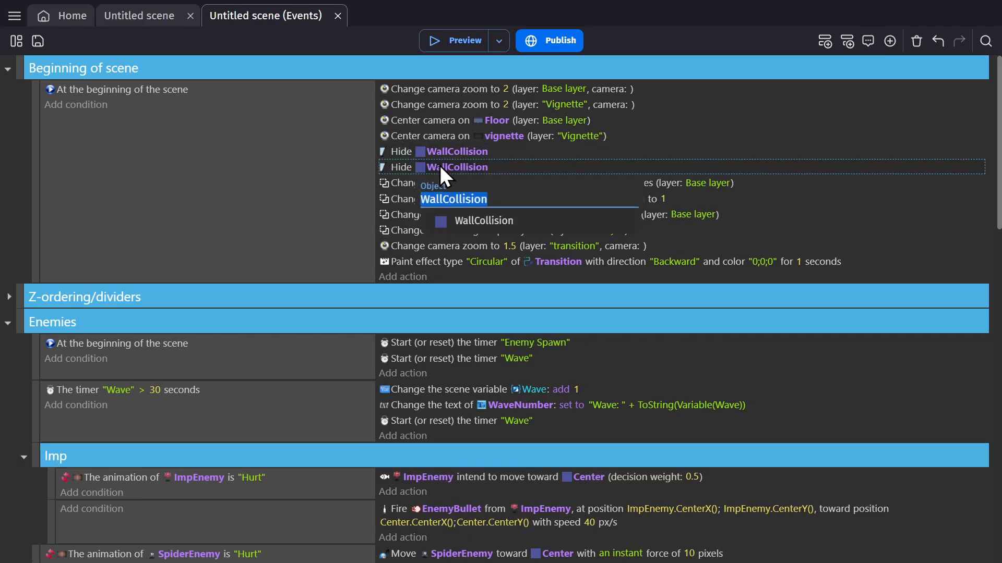
text(Spi)
click(476, 244)
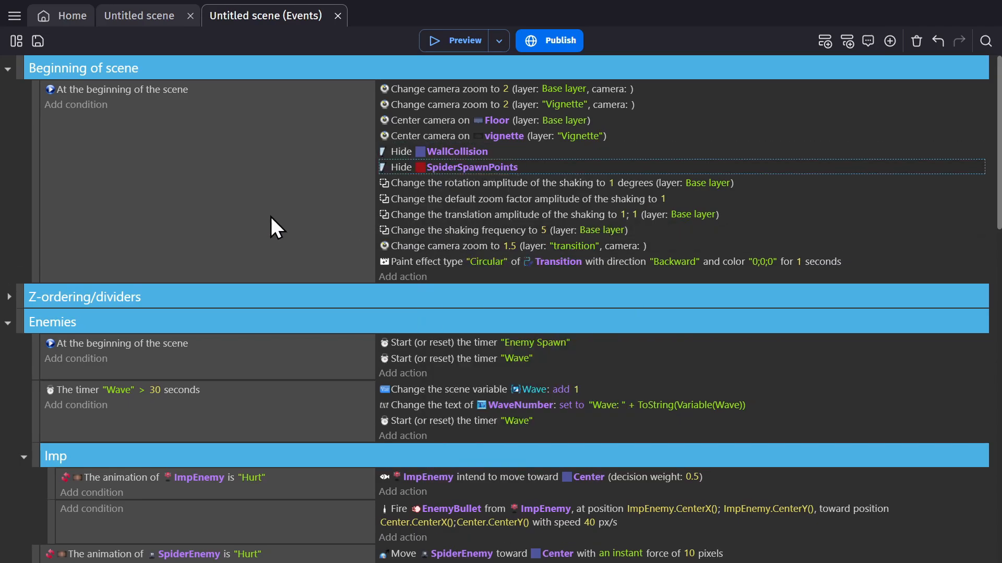
click(271, 217)
Step: Preview the game, move around and shoot the spiders dropping at the hidden spawn points, and close the preview
click(452, 48)
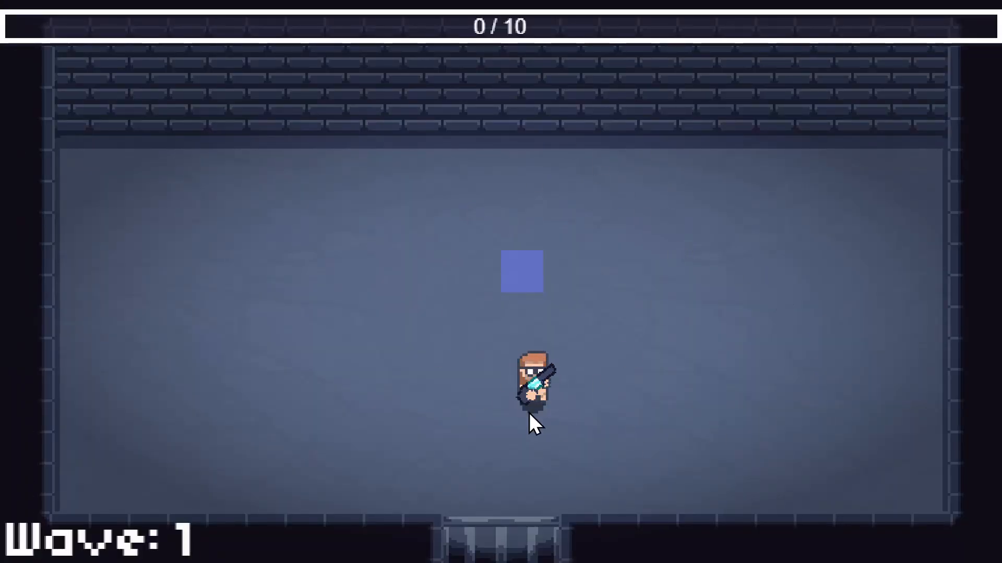
key(w)
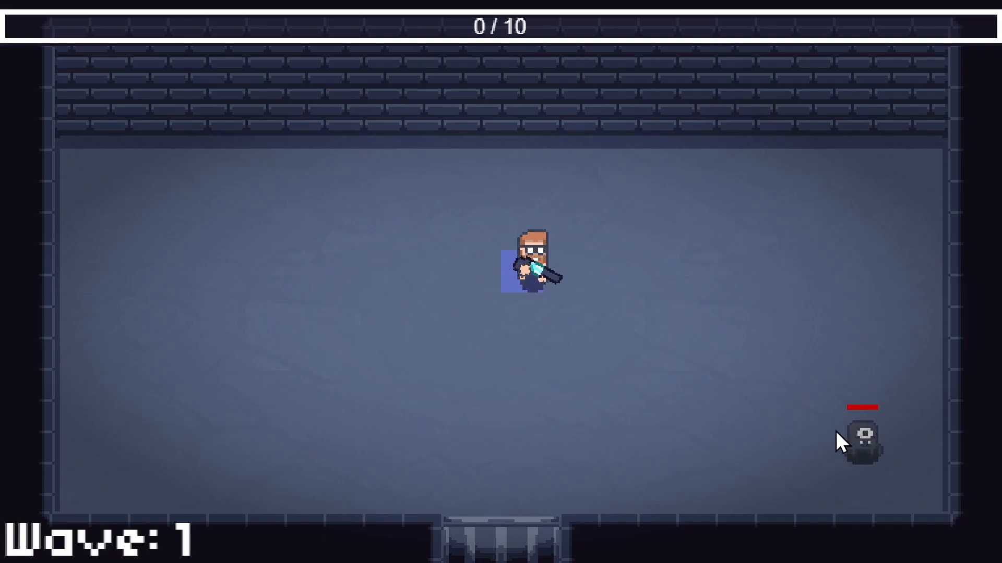
click(865, 439)
key(d)
key(s)
click(851, 434)
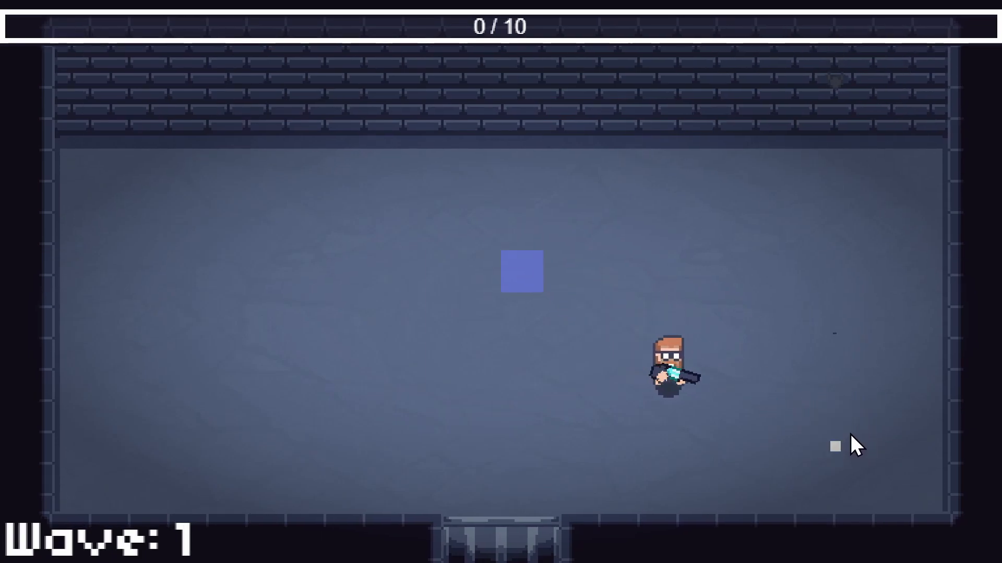
key(d)
key(s)
click(831, 318)
click(824, 318)
key(a)
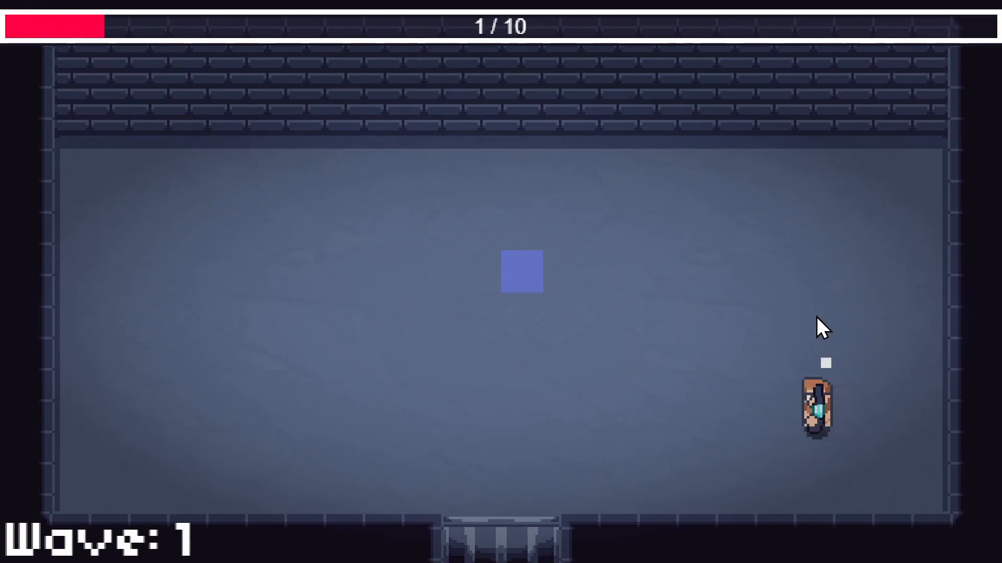
key(w)
key(a)
click(181, 198)
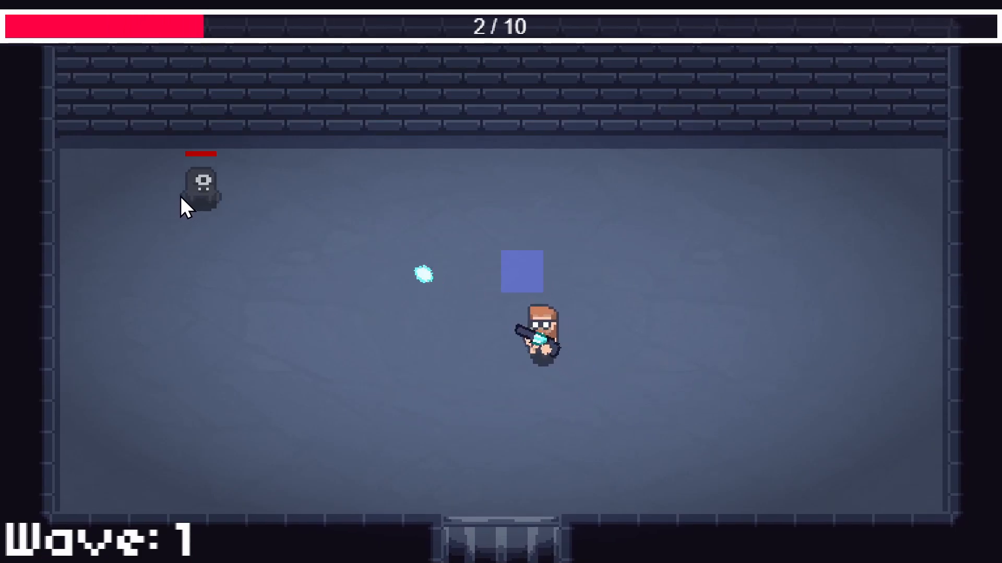
key(w)
click(180, 179)
key(d)
key(a)
click(127, 331)
click(133, 333)
key(d)
click(865, 452)
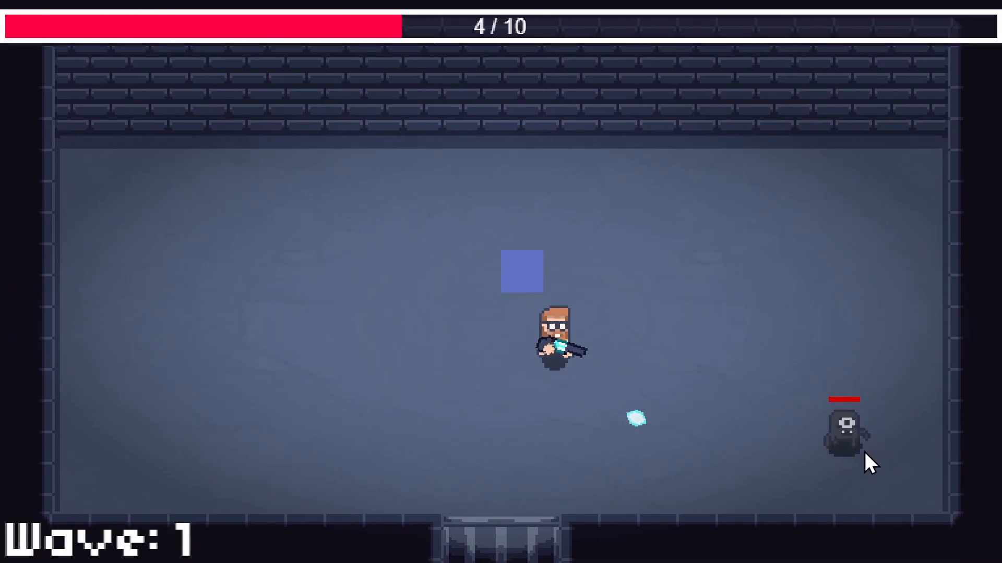
key(s)
click(865, 452)
key(a)
click(177, 203)
key(w)
key(d)
key(s)
click(866, 445)
key(s)
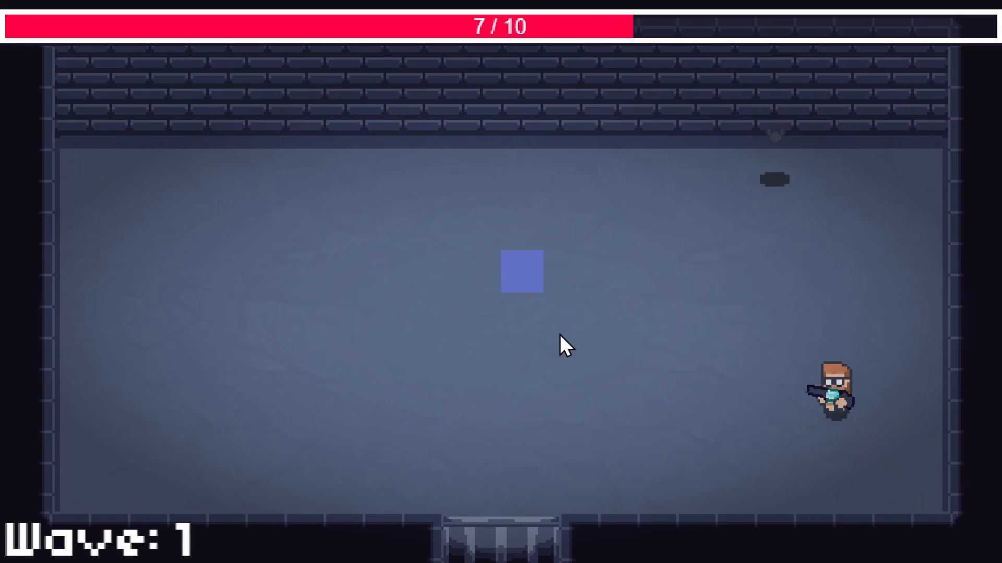
key(a)
key(w)
click(774, 177)
click(774, 178)
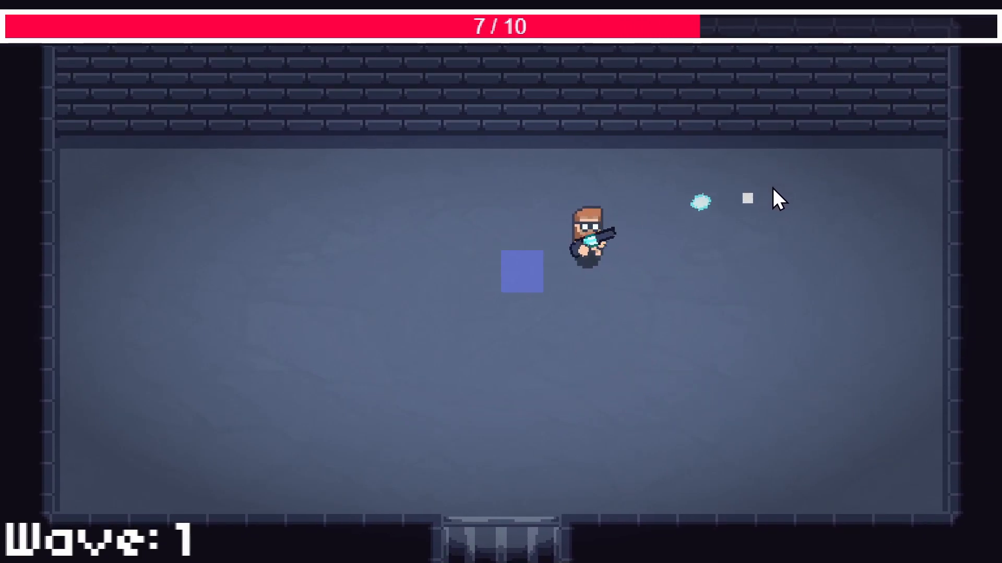
click(772, 187)
click(770, 116)
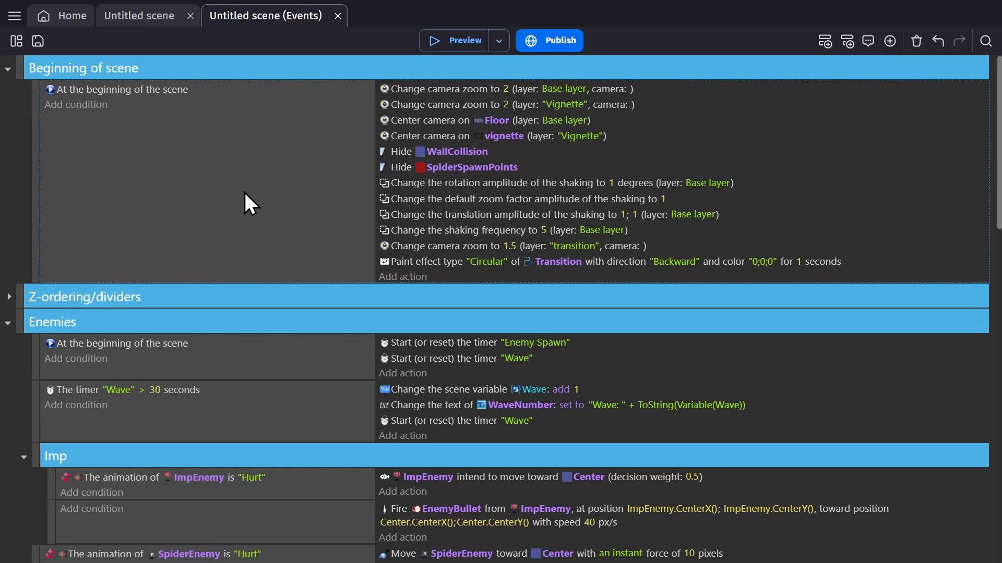
Step: Expand the Game over group and duplicate its condition that checks Enemies colliding with Center
scroll(271, 200, down, 20)
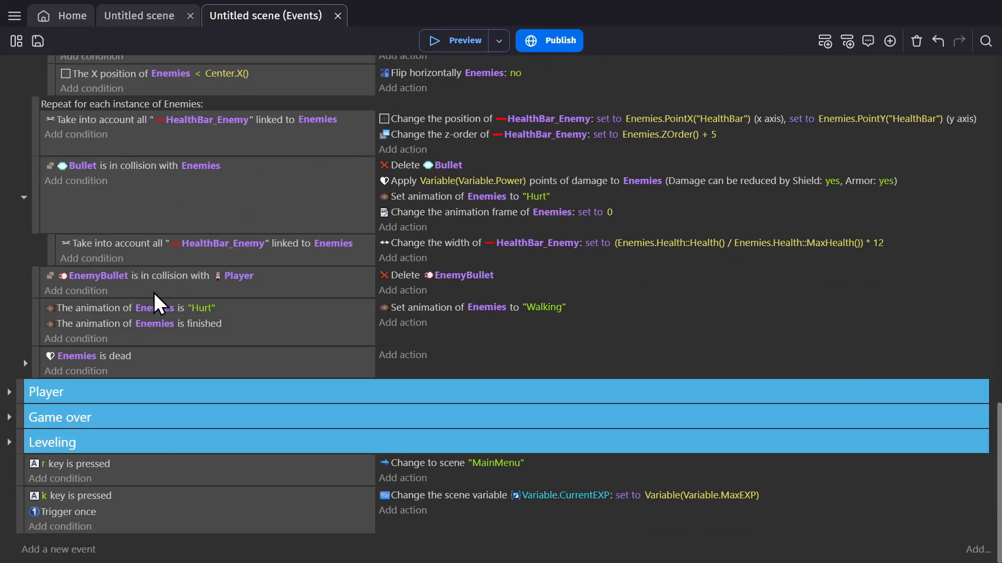
click(156, 290)
click(9, 416)
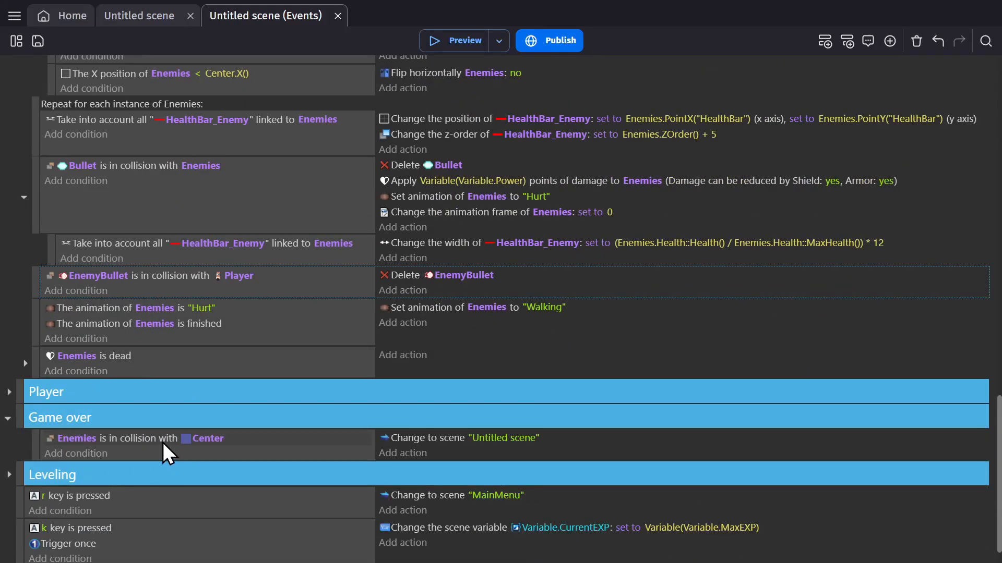
click(163, 441)
key(ctrl+c)
key(ctrl+v)
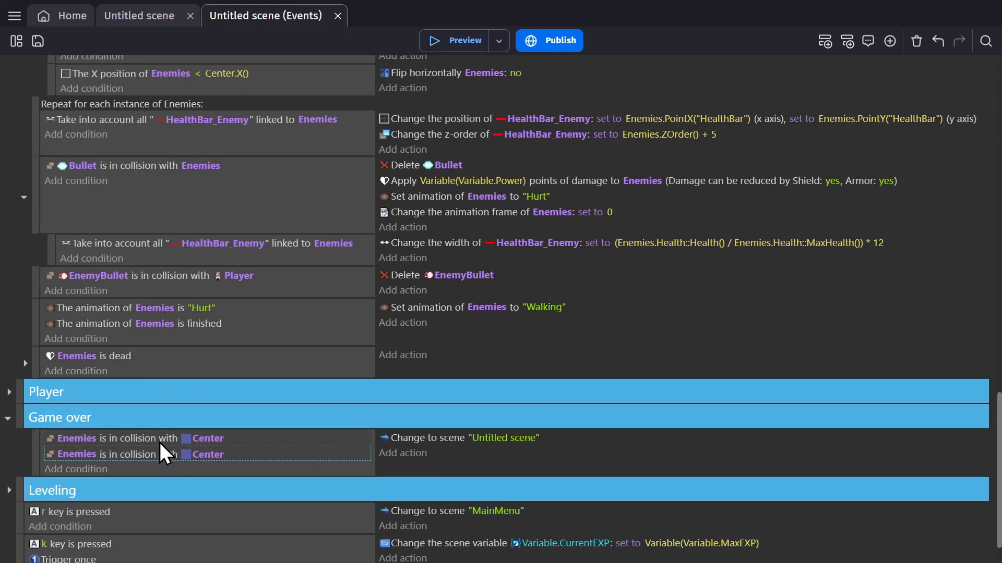
Step: Change the duplicated Game over collision condition's object from Enemies to EnemyBullet
click(89, 455)
click(126, 488)
key(BackSpace)
key(BackSpace)
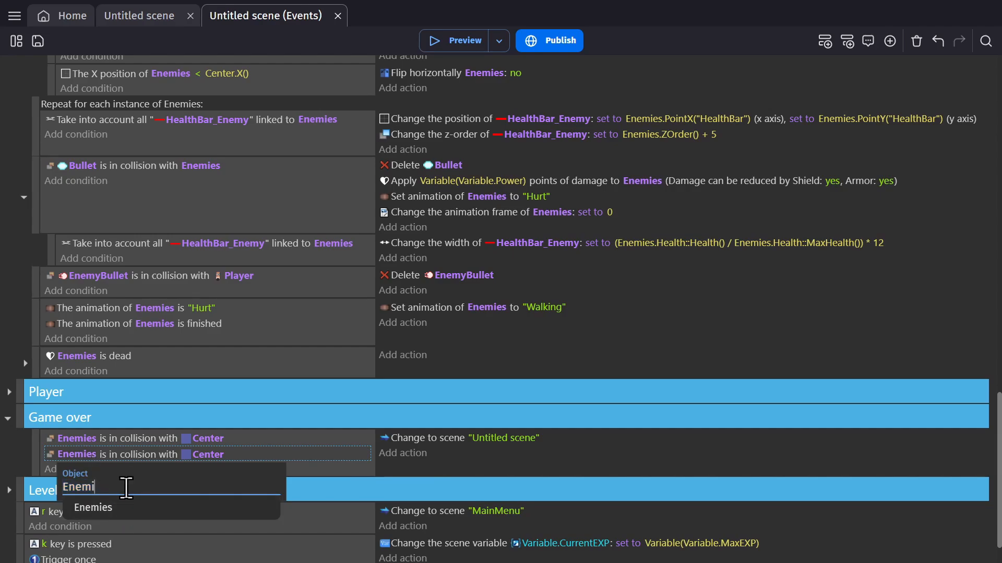
key(BackSpace)
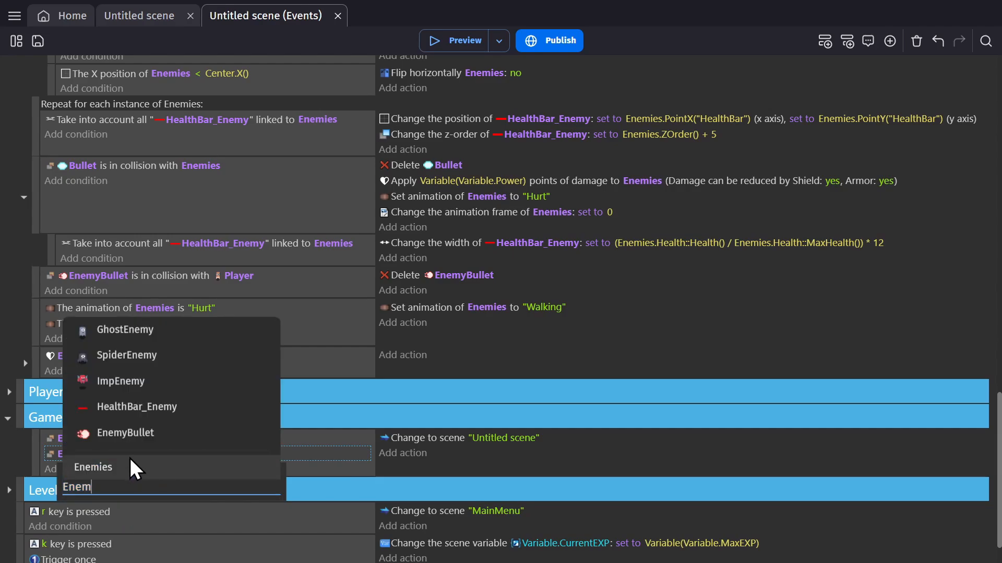
click(144, 434)
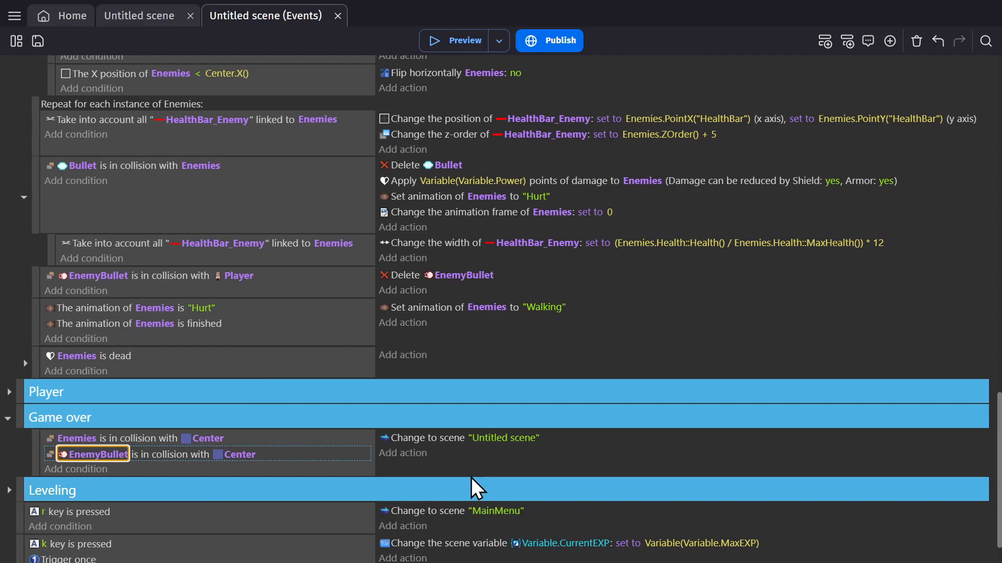
Step: Add an Or condition to the Game over event
click(83, 469)
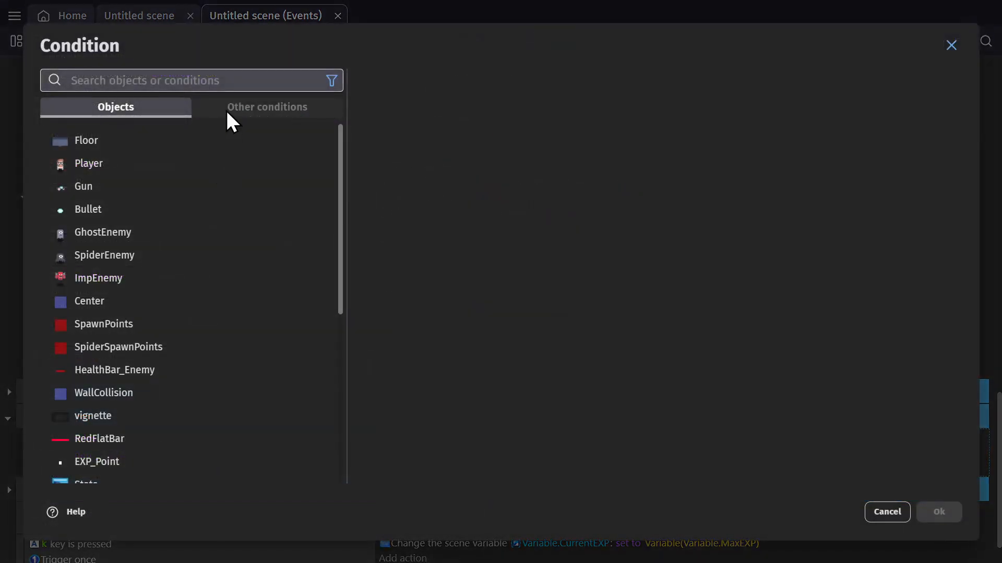
text(or)
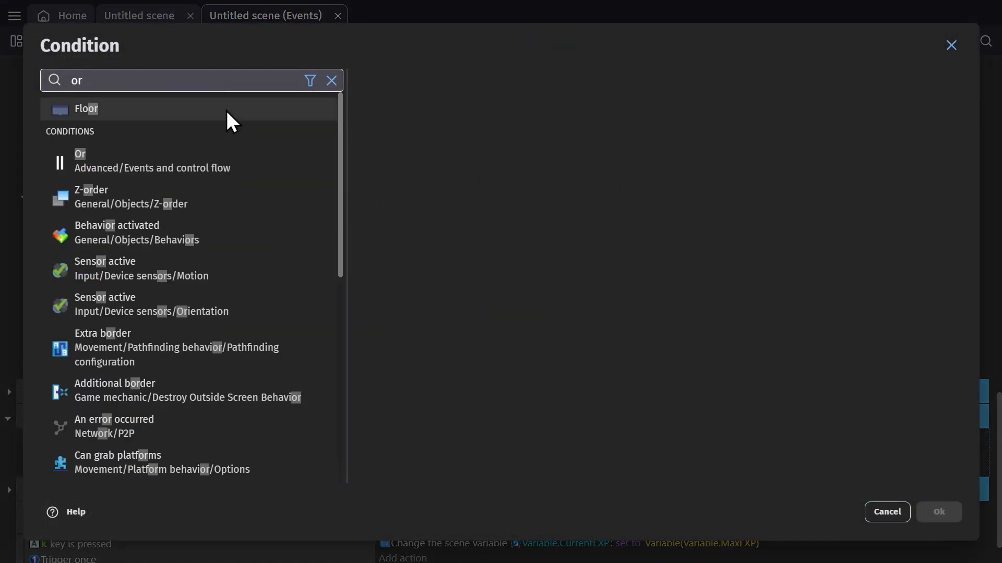
click(137, 160)
click(934, 511)
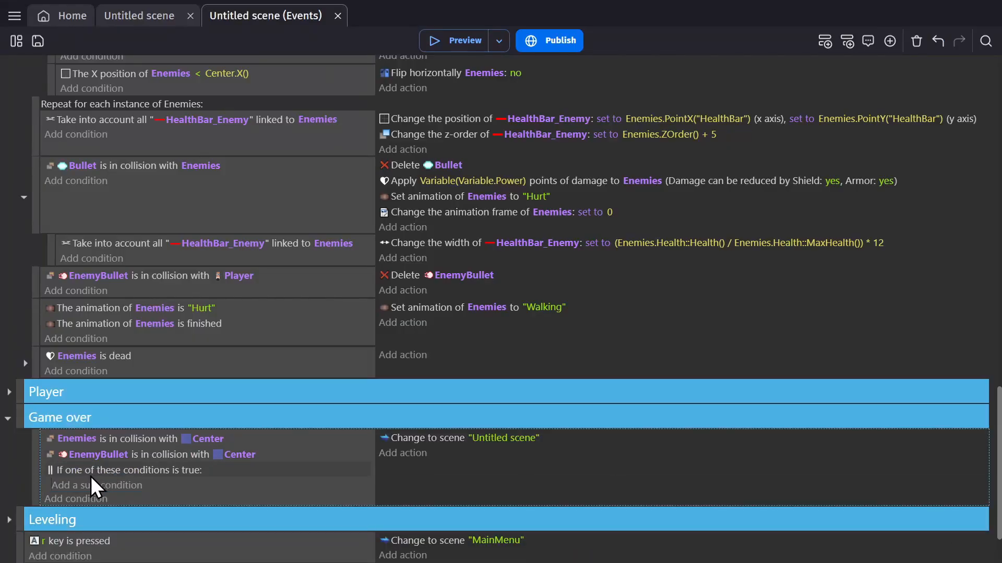
Step: Place the Or condition first in the Game over event and nest the Enemies and EnemyBullet collision conditions inside it
drag(87, 472, 94, 439)
drag(146, 468, 152, 453)
drag(136, 487, 164, 471)
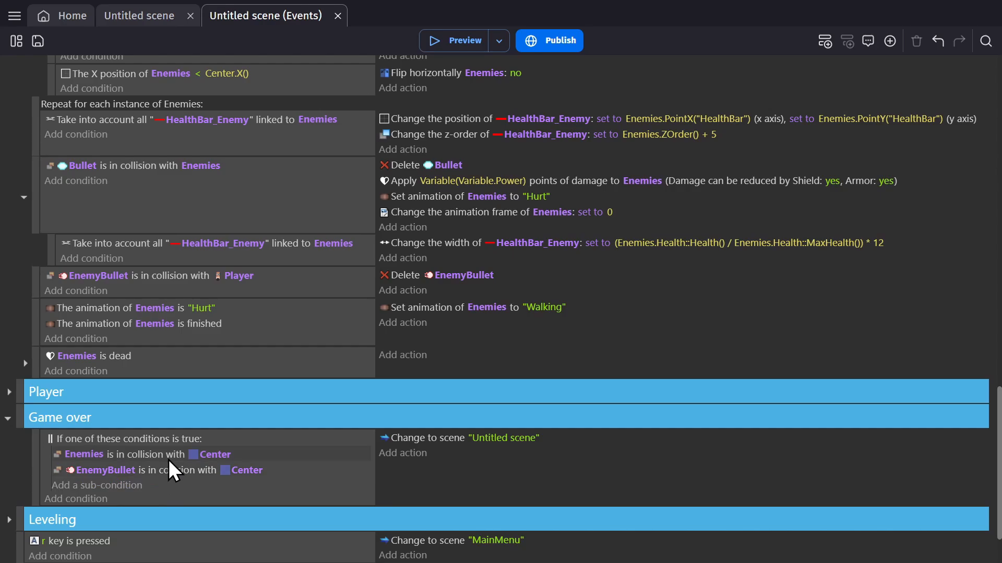
click(163, 455)
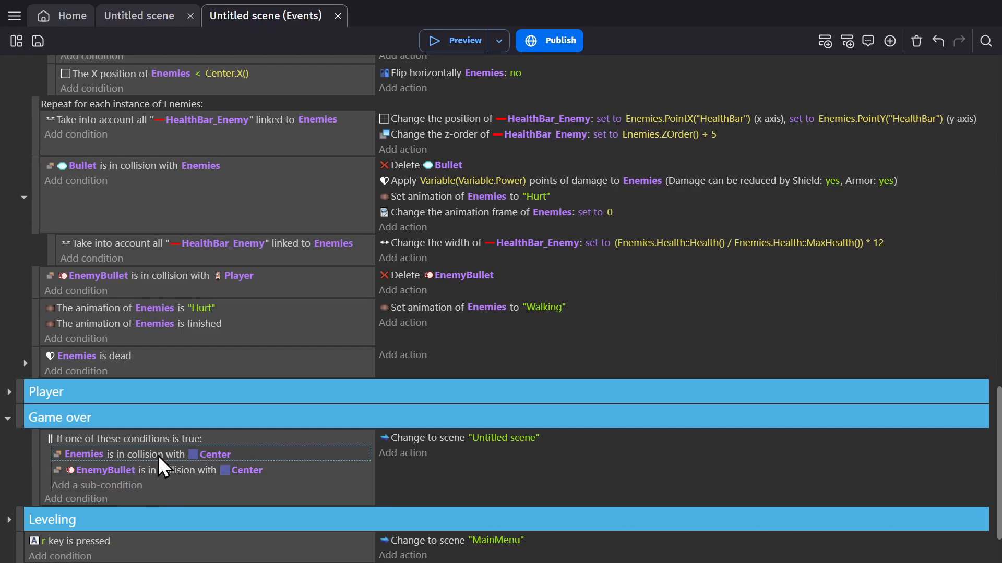
click(164, 472)
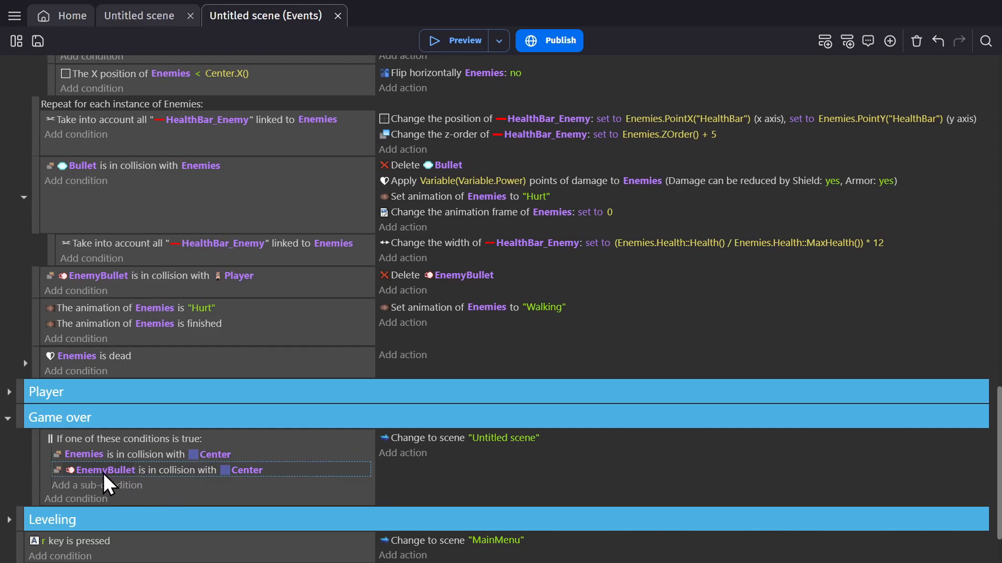
click(482, 468)
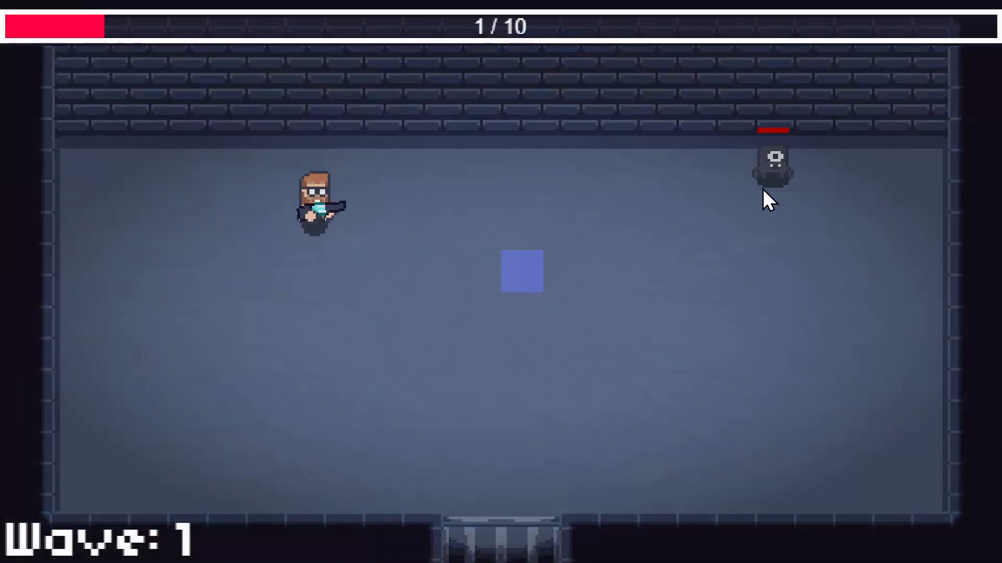
Step: Play-test the wave defense game, moving around and shooting the ghosts, spiders and imps that approach the center square
key(d)
click(754, 181)
key(w)
click(305, 187)
key(a)
click(121, 326)
key(s)
key(d)
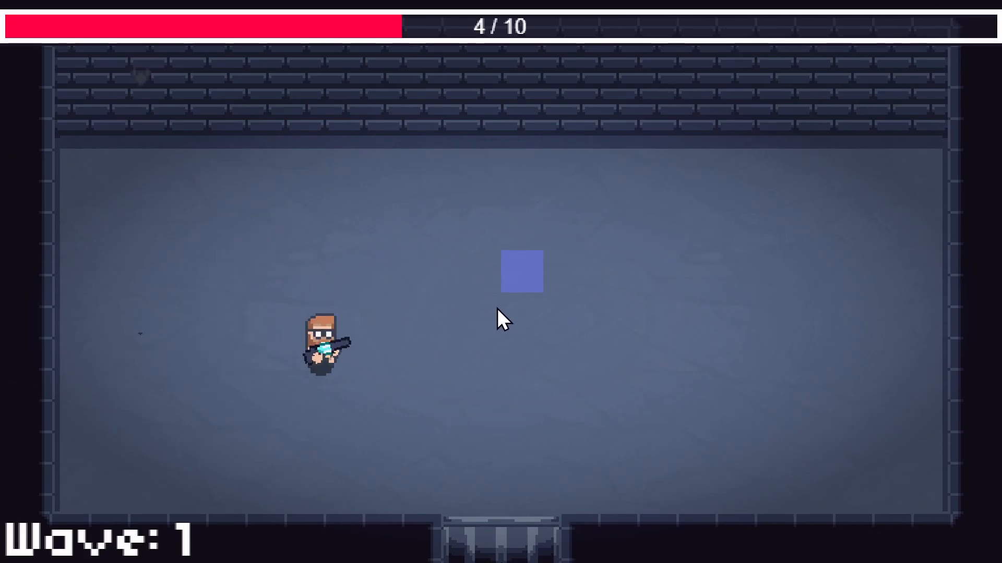
key(w)
key(a)
click(142, 315)
click(164, 431)
key(a)
key(s)
key(w)
click(212, 423)
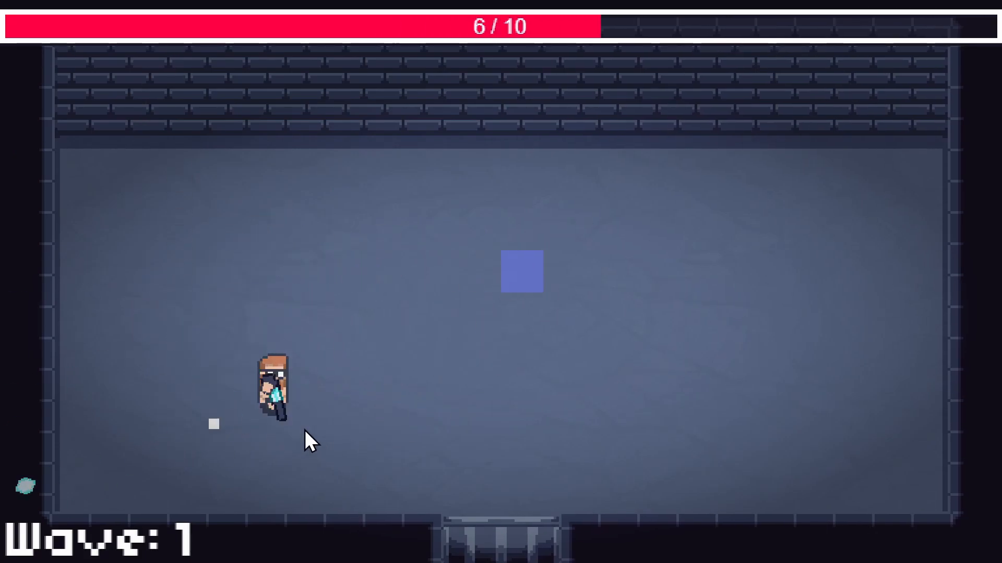
key(d)
click(843, 344)
key(a)
key(s)
key(a)
key(w)
key(s)
click(123, 346)
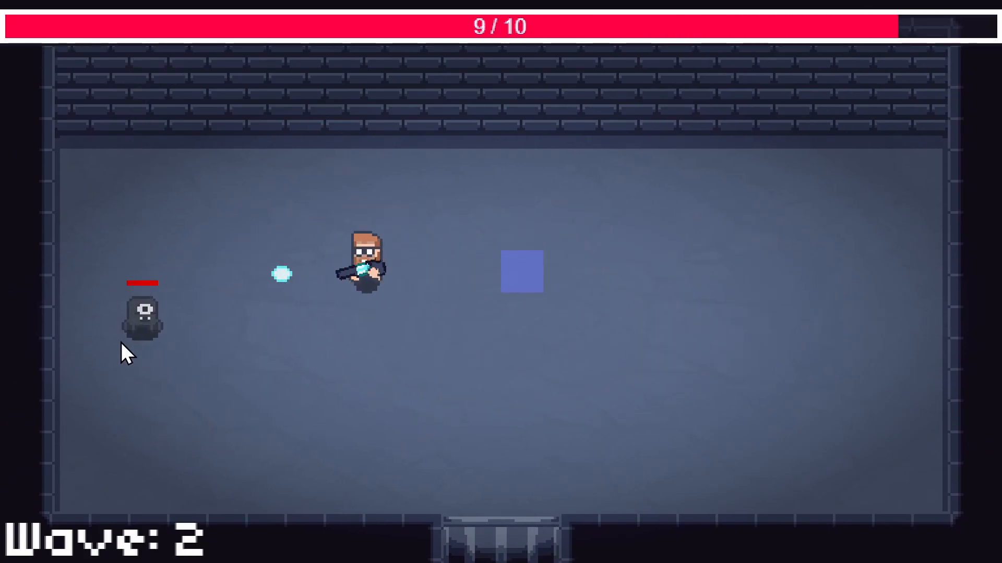
click(719, 183)
key(d)
click(600, 135)
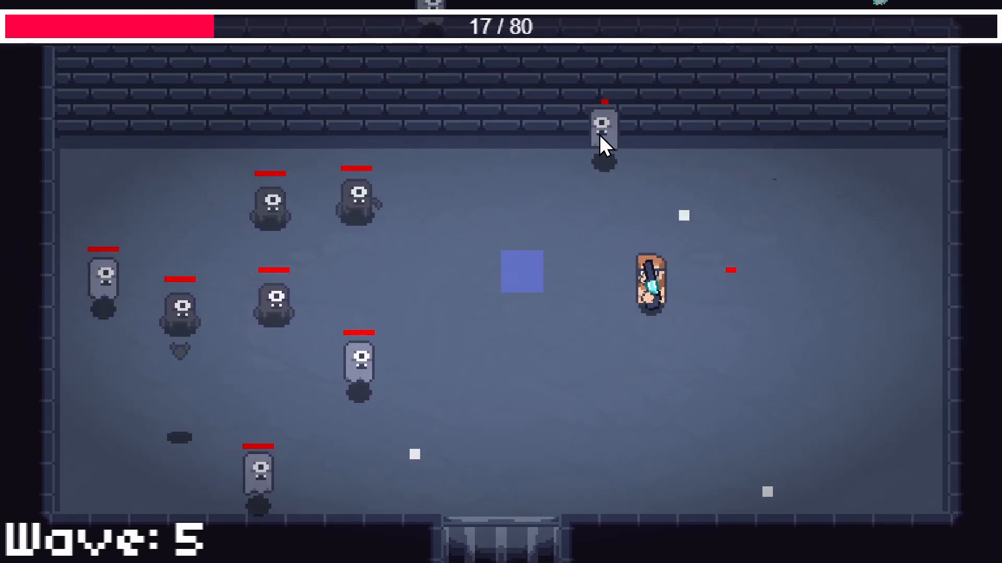
key(a)
key(w)
click(318, 320)
key(s)
click(302, 383)
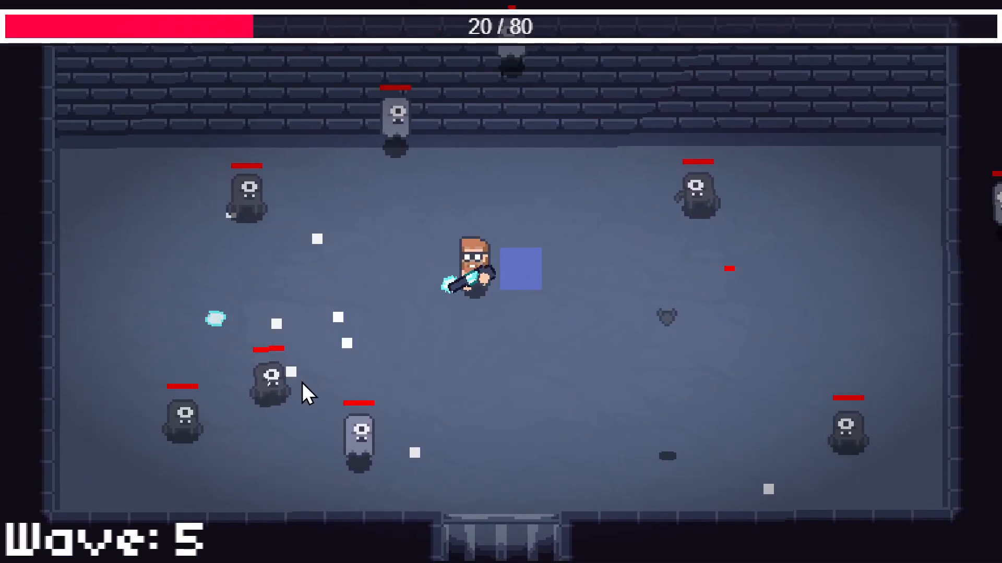
key(d)
click(530, 104)
click(618, 403)
key(a)
click(325, 382)
key(d)
key(w)
click(549, 130)
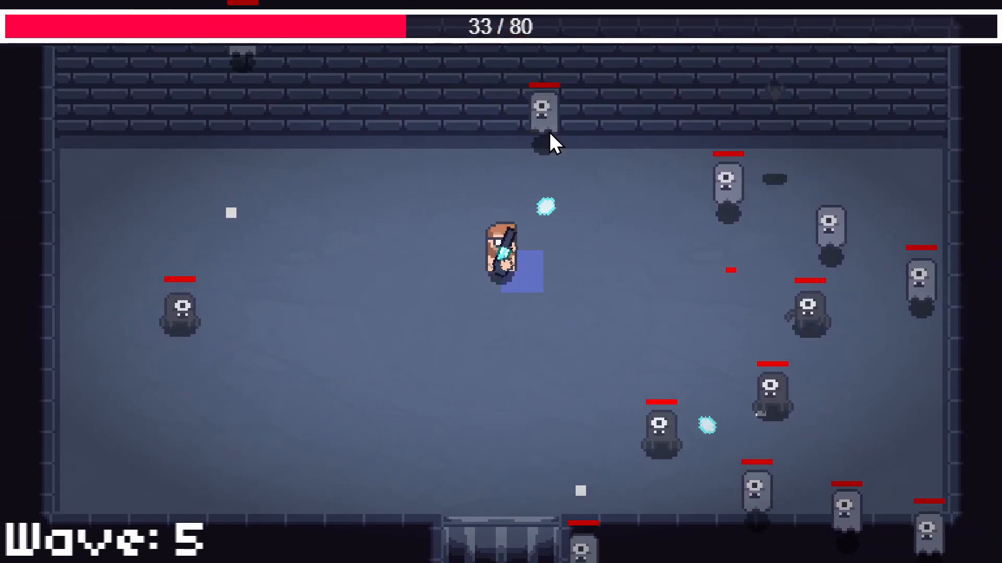
click(668, 151)
key(a)
click(623, 388)
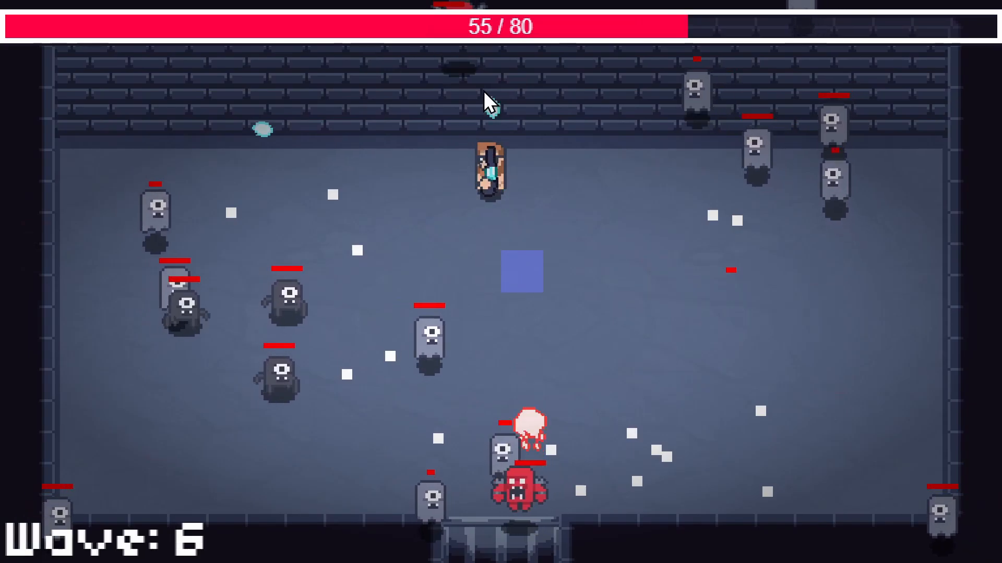
key(s)
click(465, 89)
key(w)
click(459, 151)
key(s)
click(532, 341)
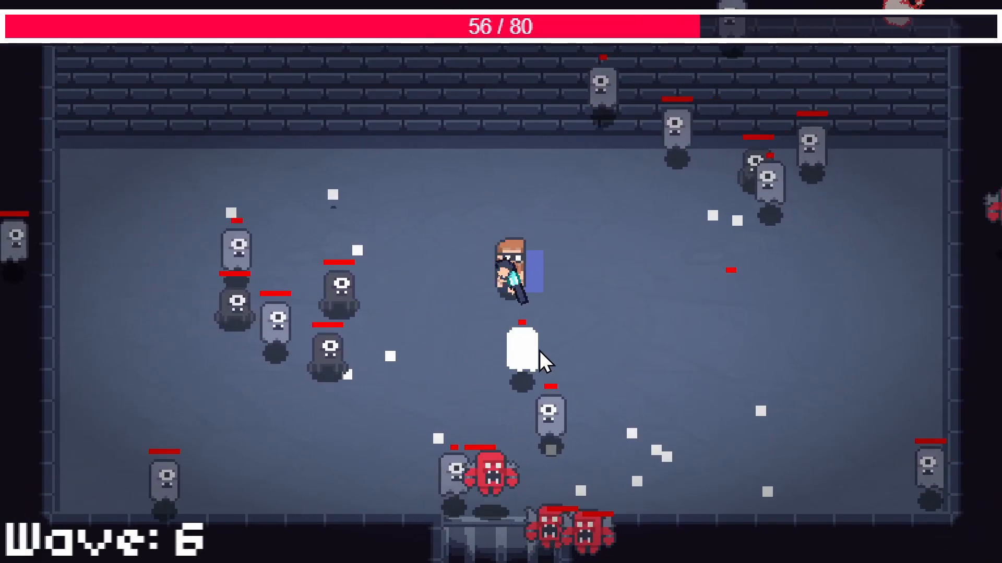
key(a)
click(560, 402)
key(d)
click(579, 436)
key(s)
click(586, 399)
key(d)
click(488, 313)
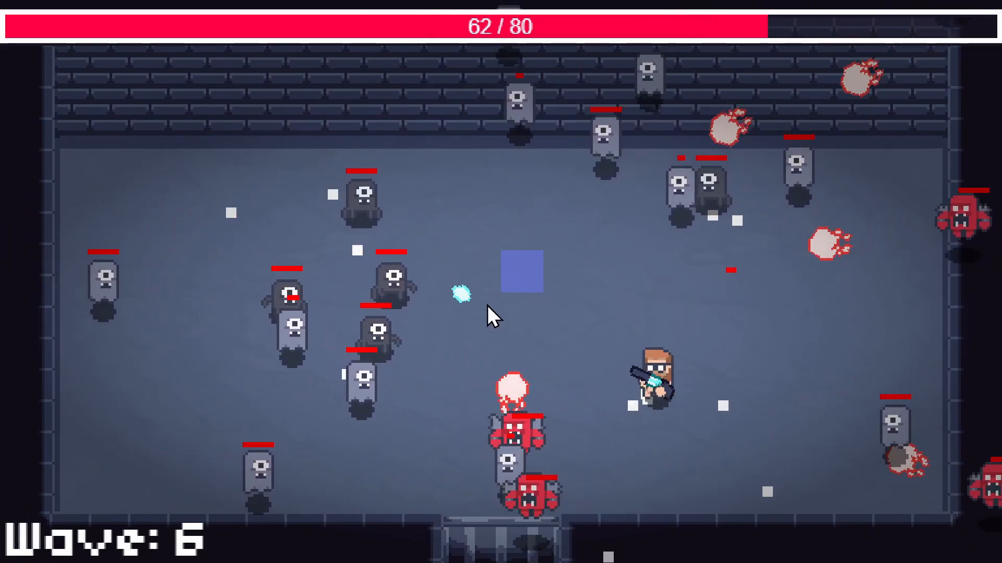
key(w)
click(519, 264)
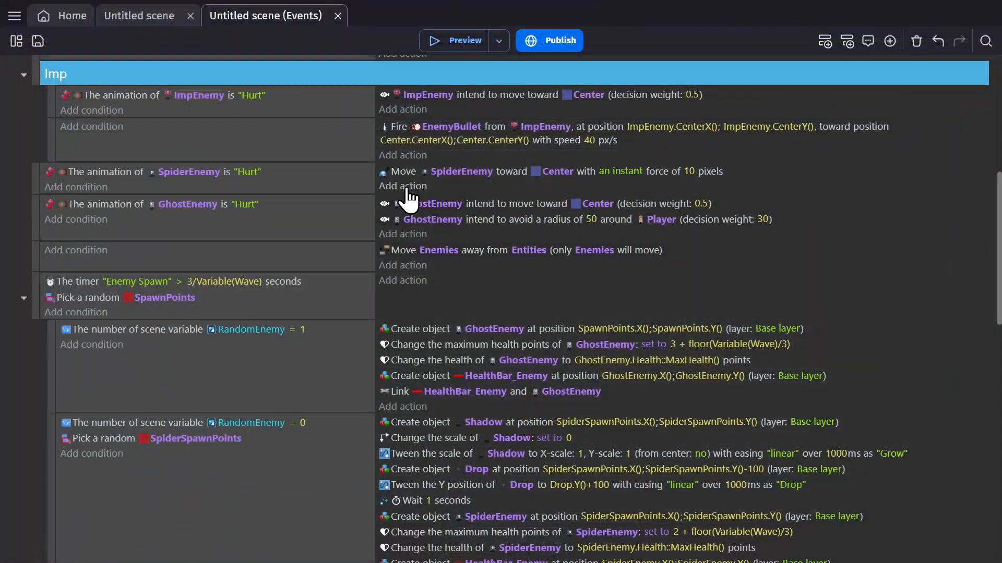
Step: Move the two Enemies horizontal-flip events out of the Enemy Spawn timer's sub-events, placing them just above the health bar repeat event
scroll(396, 193, up, 4)
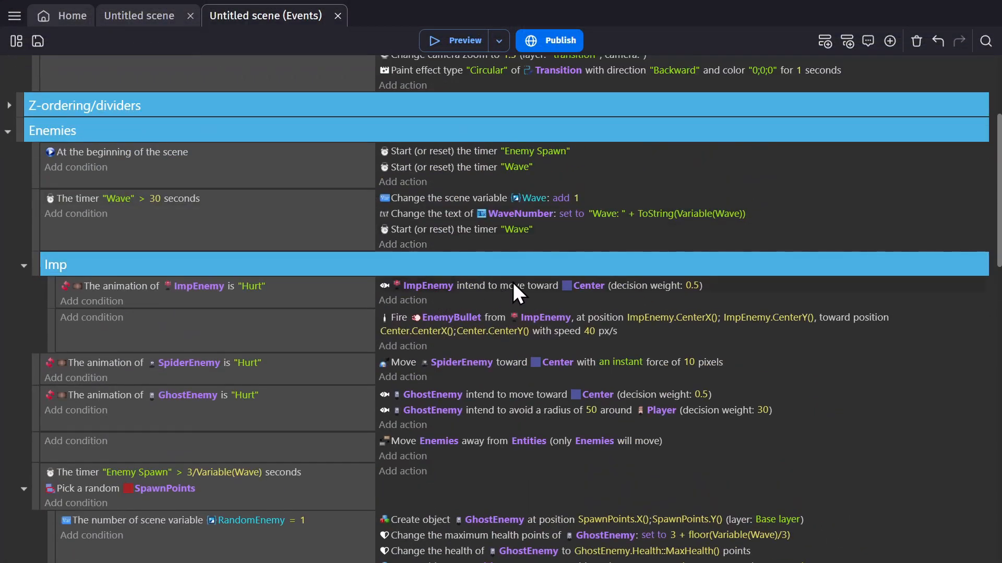
click(346, 350)
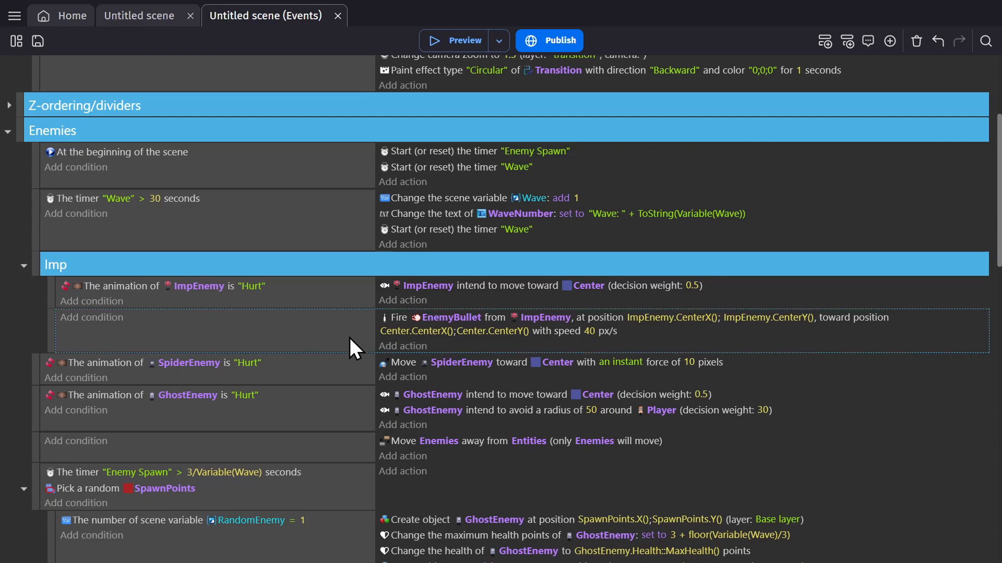
scroll(353, 334, down, 4)
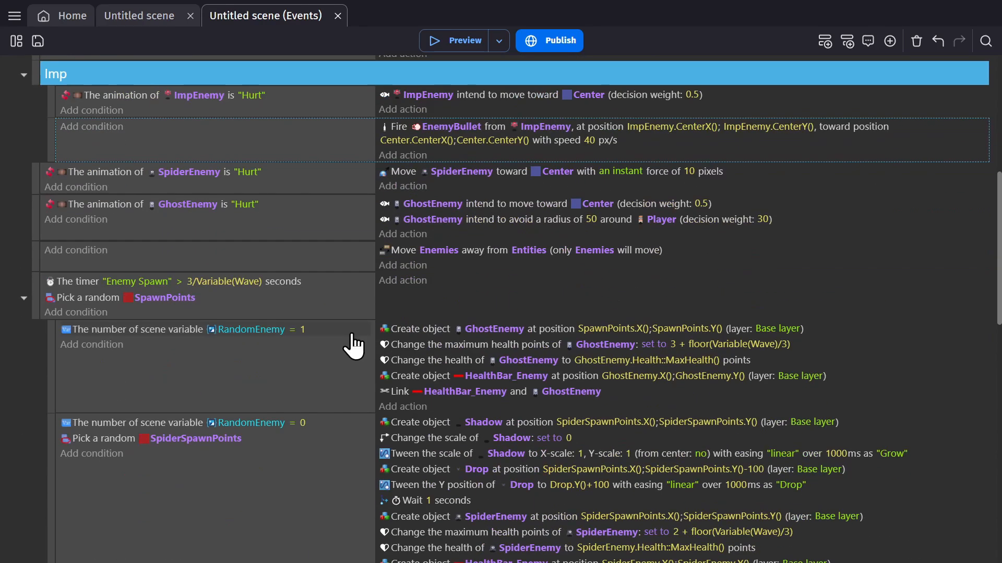
click(349, 389)
scroll(349, 390, down, 4)
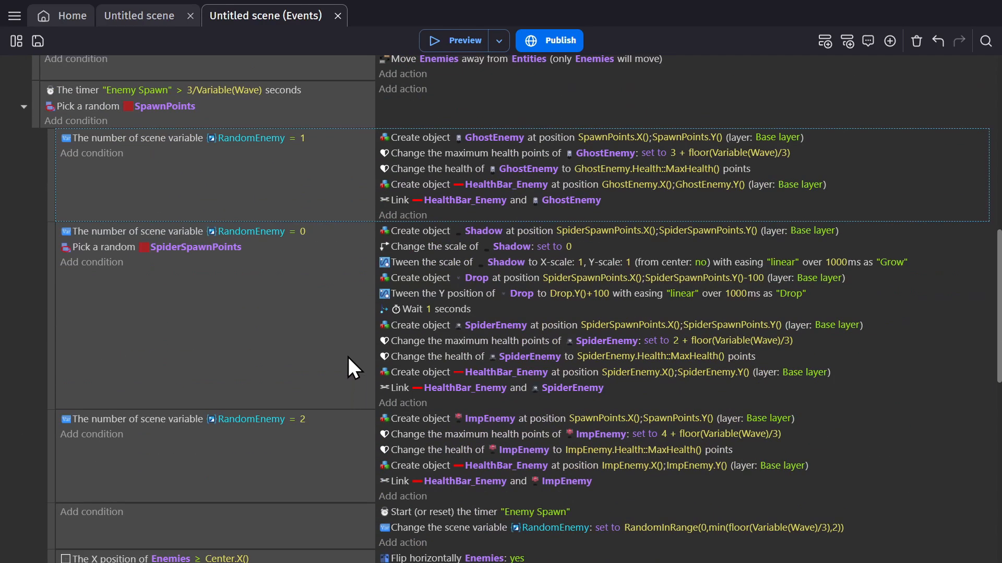
scroll(349, 357, down, 4)
click(357, 342)
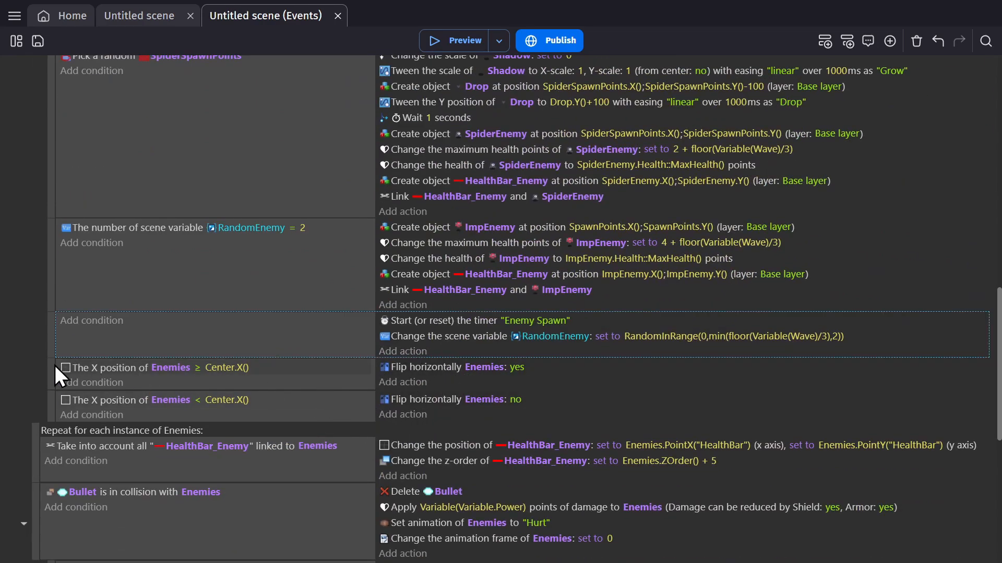
mouse_move(52, 372)
mouse_down()
mouse_move(32, 379)
mouse_move(46, 391)
mouse_move(42, 371)
mouse_up()
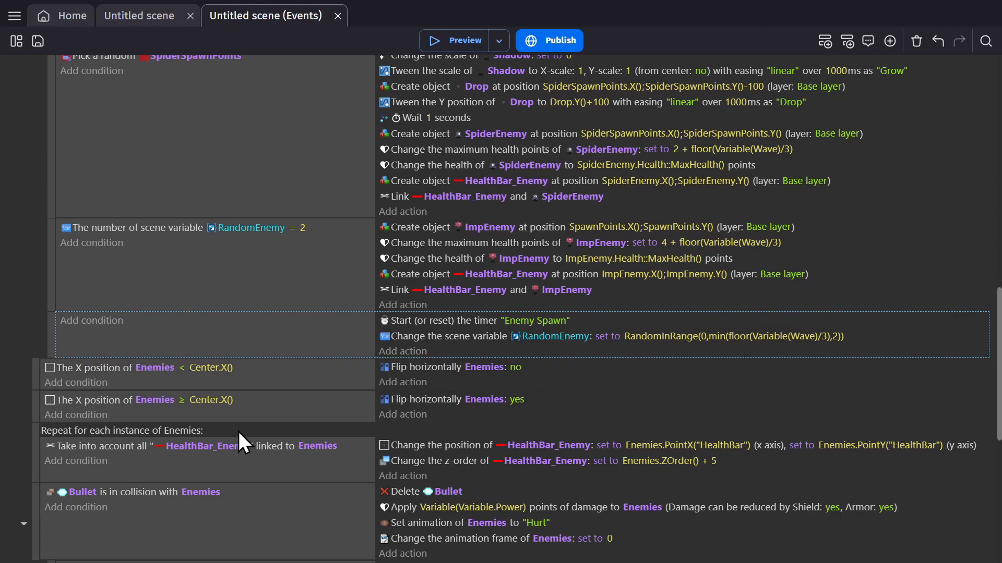
click(335, 415)
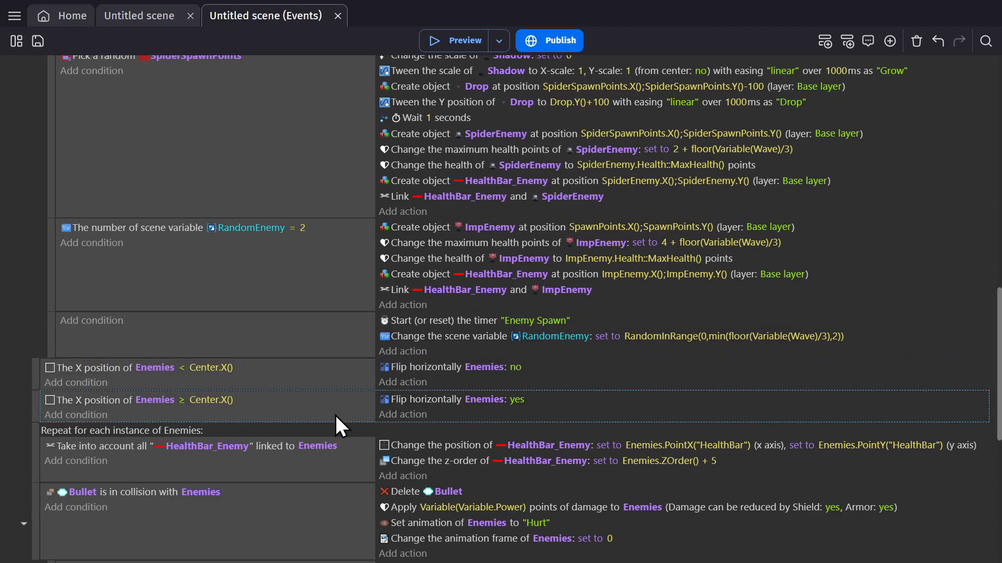
click(293, 335)
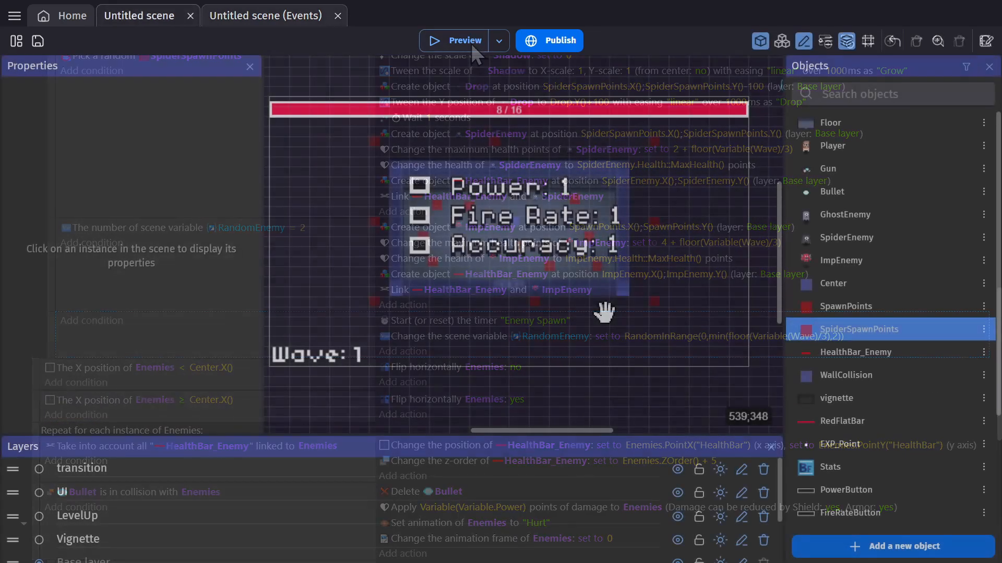
Step: Return to the scene editor and hide the LevelUp layer with its upgrade buttons and stats text
middle_drag(603, 313, 628, 322)
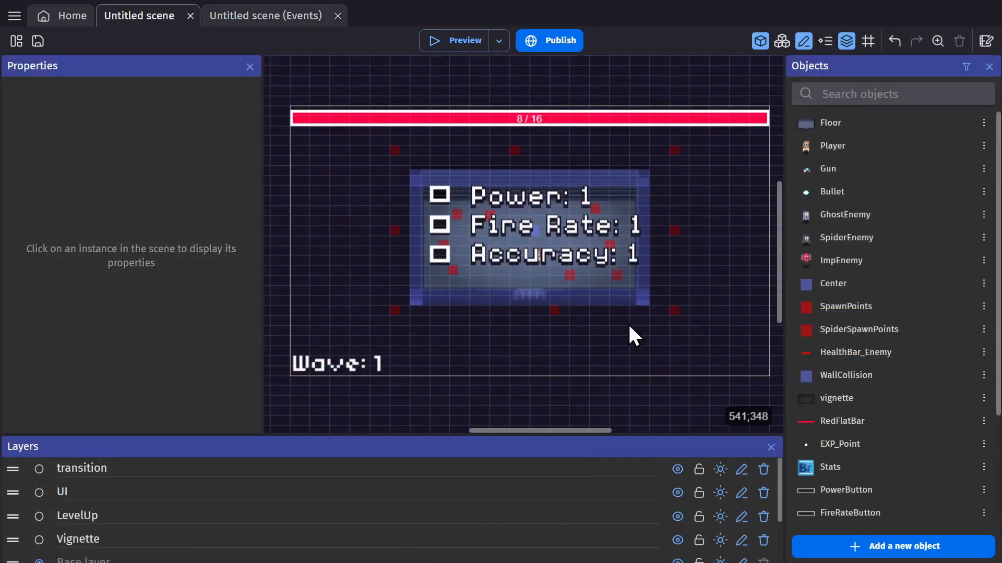
click(677, 516)
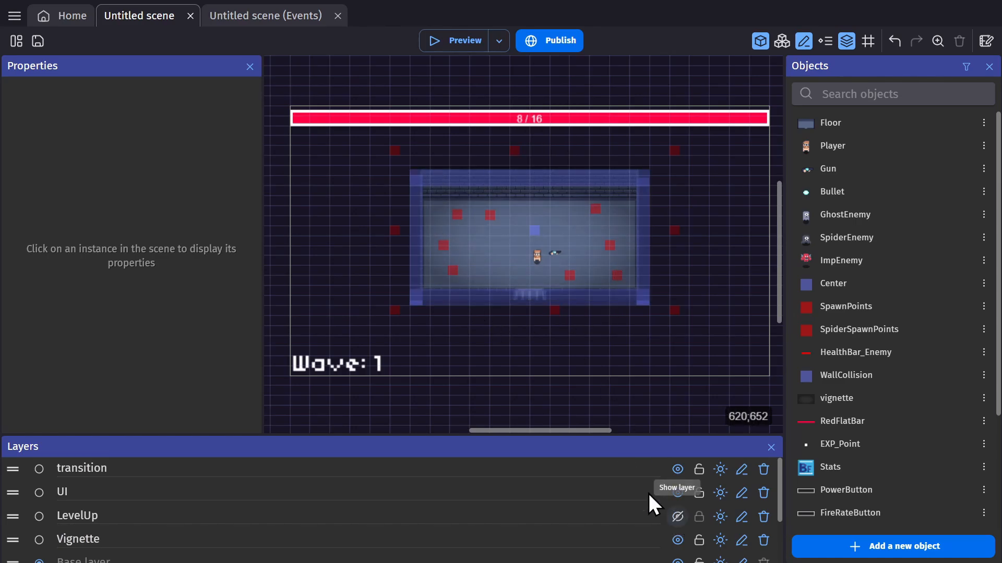
click(677, 516)
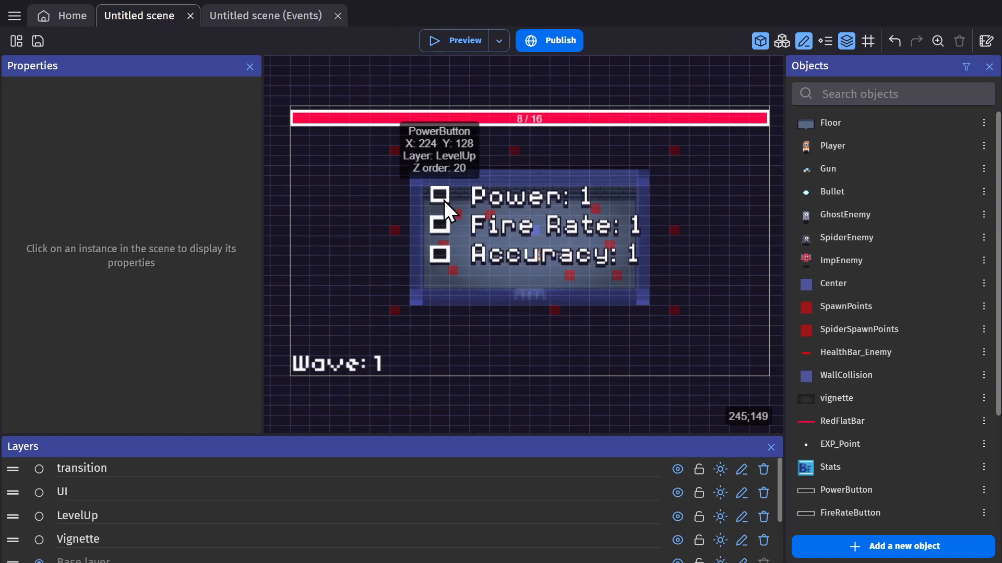
click(678, 516)
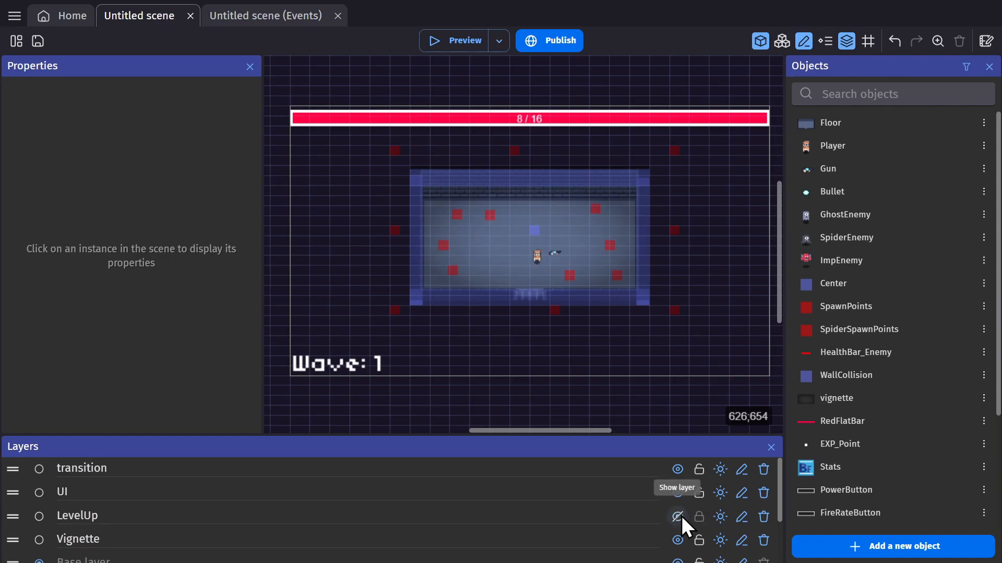
Step: In the scene's events, collapse all groups and expand the Leveling group down to the sub-events of the LevelingButtons clicked event
click(274, 14)
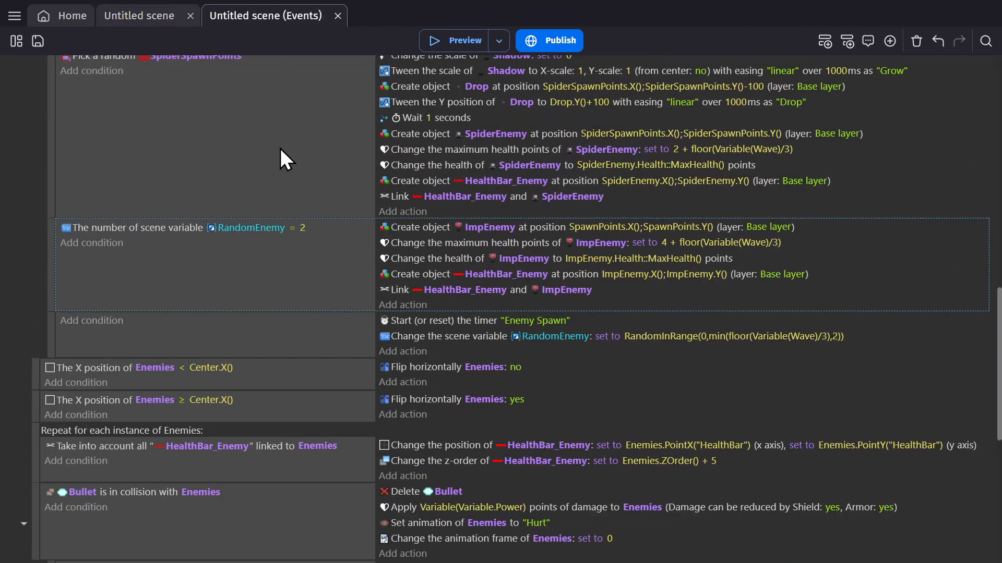
scroll(251, 281, up, 10)
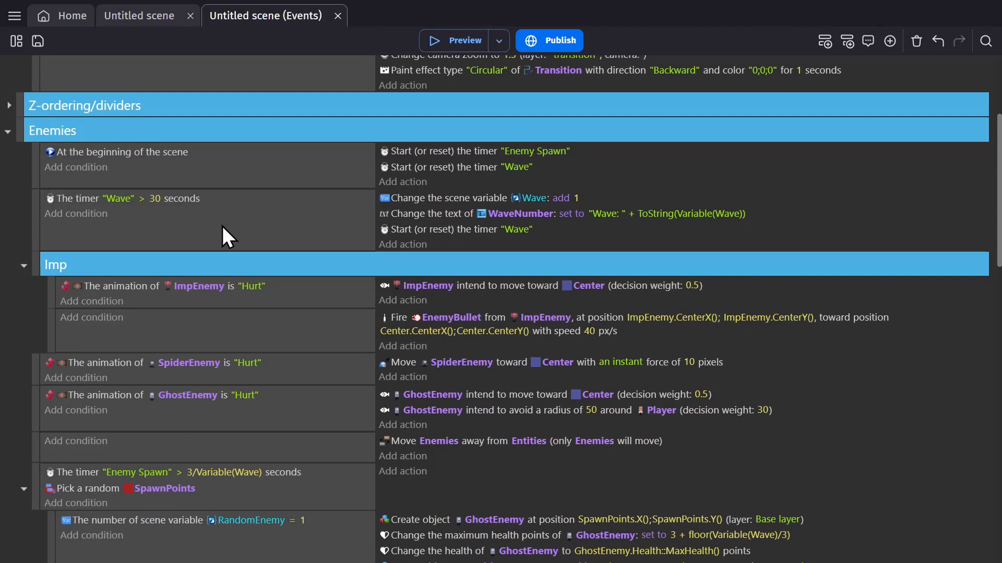
right_click(222, 226)
click(308, 408)
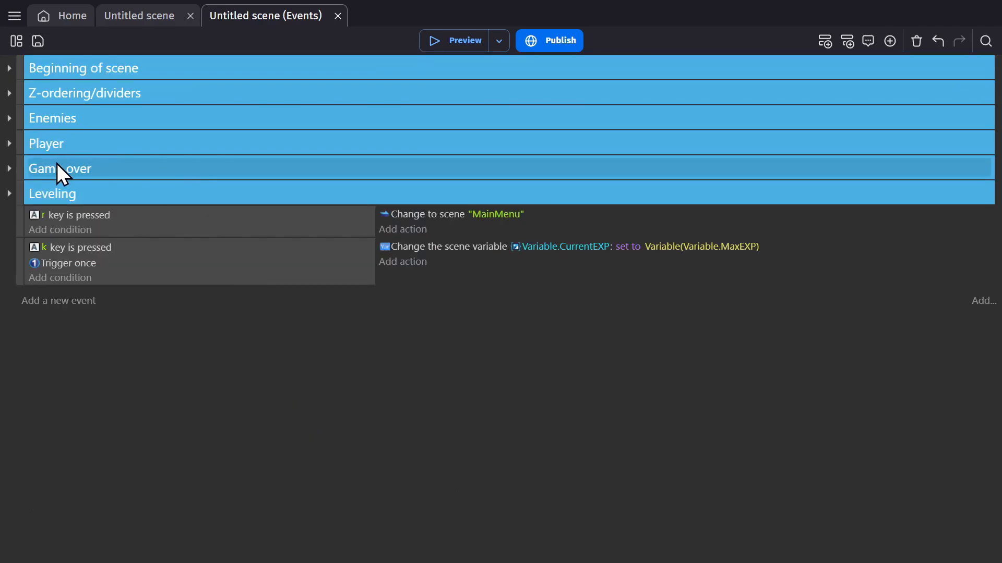
click(10, 195)
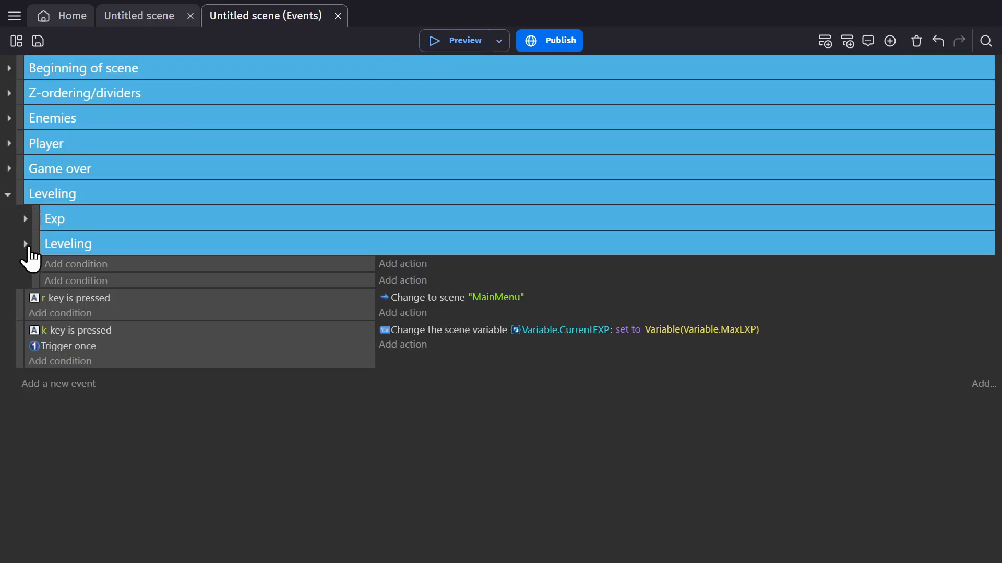
click(25, 244)
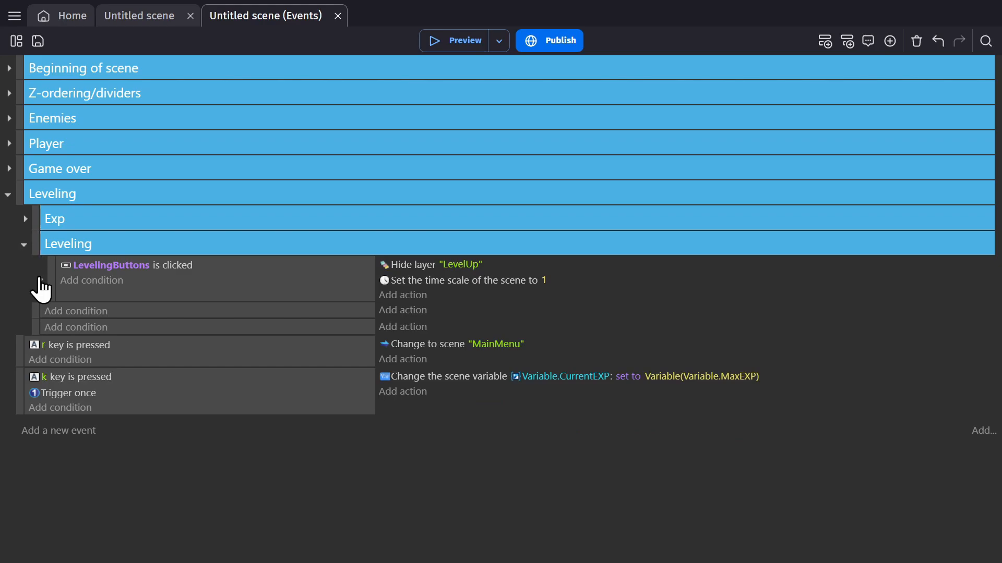
click(38, 281)
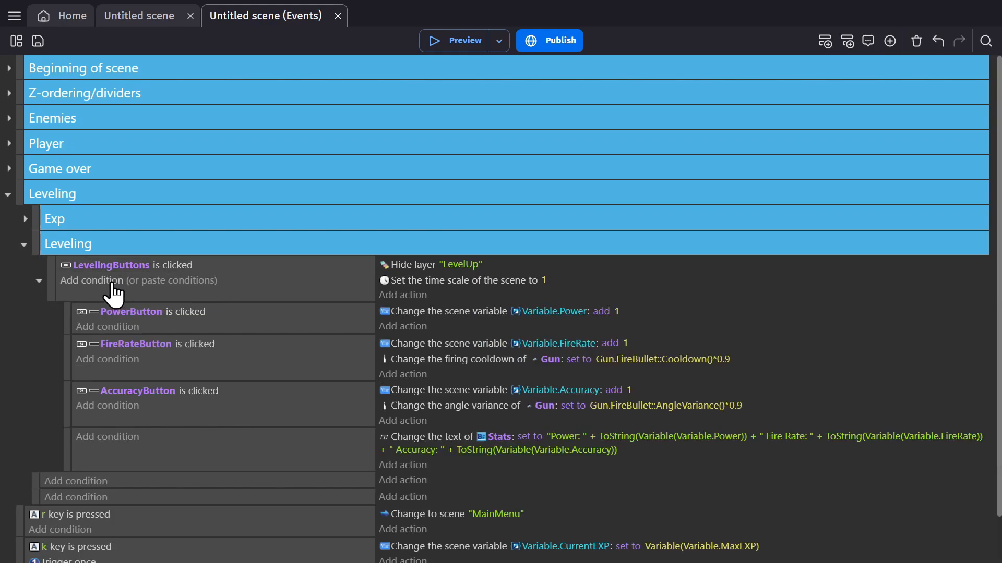
Step: Add a visibility condition to the LevelingButtons clicked event so it also requires the LevelUp layer to be visible
click(111, 281)
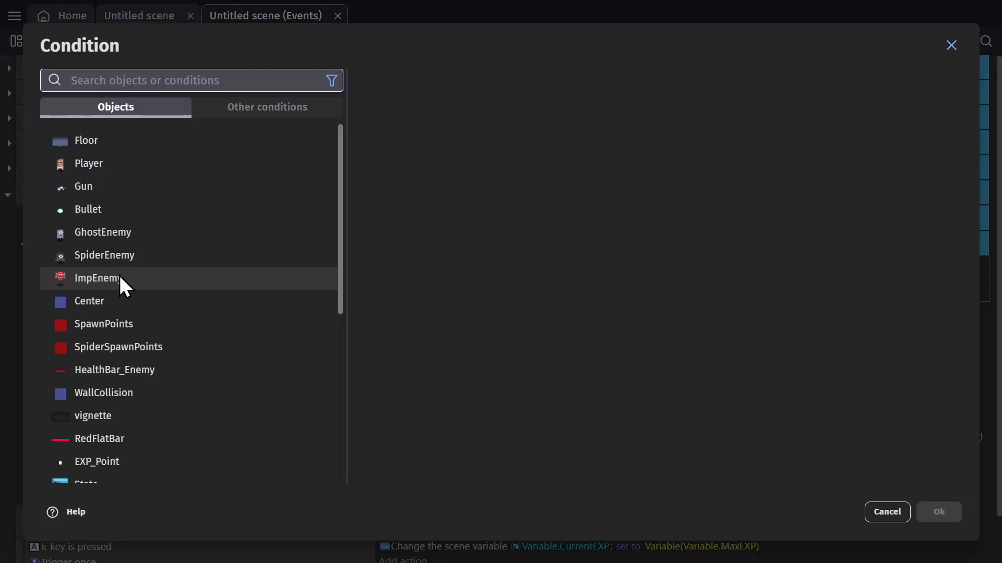
text(lay)
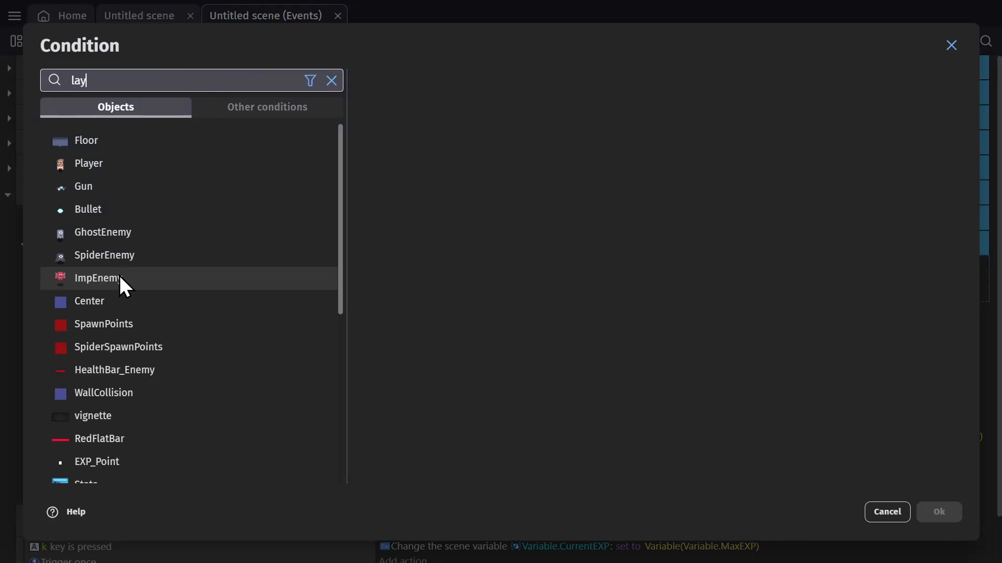
text(er)
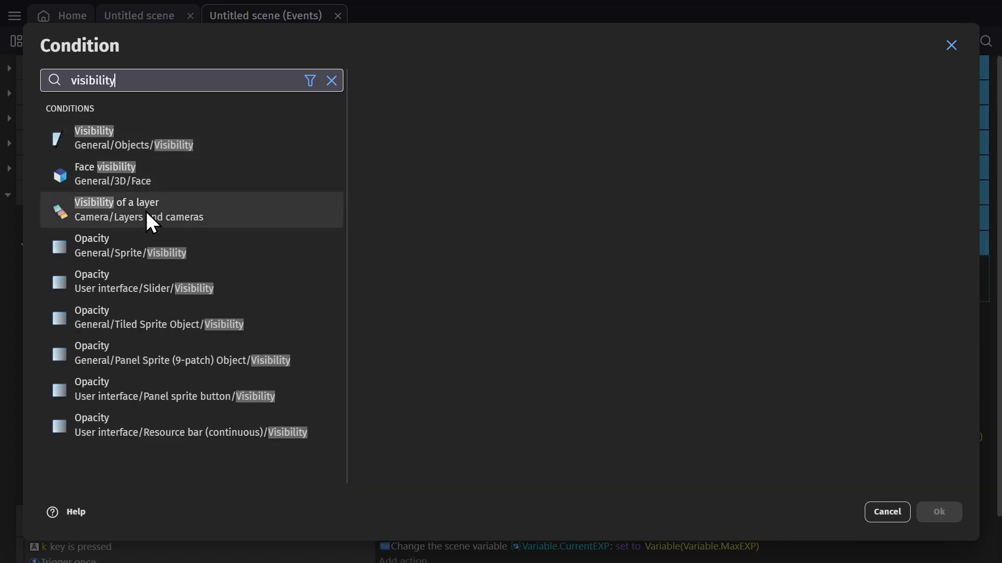
click(146, 212)
click(522, 116)
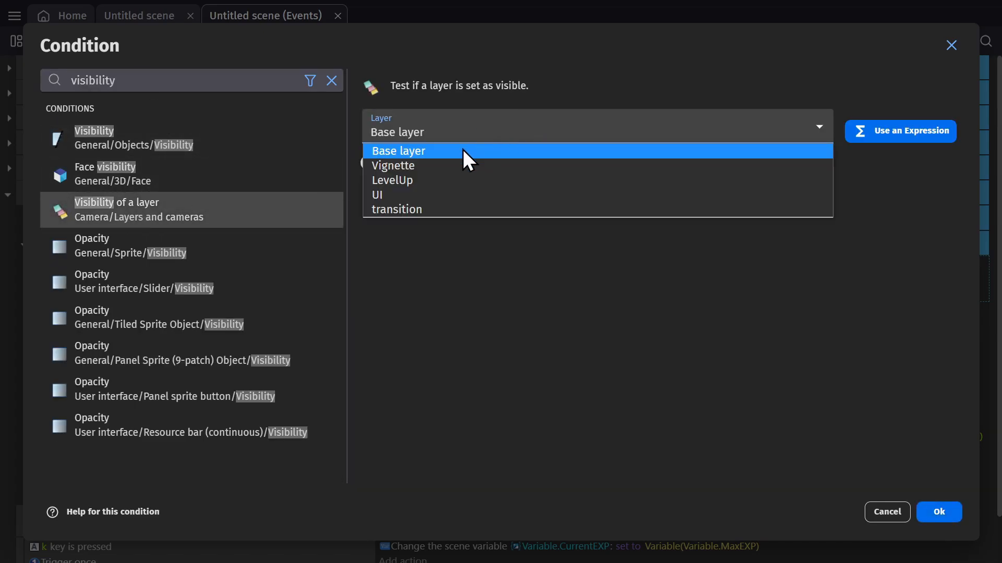
click(427, 180)
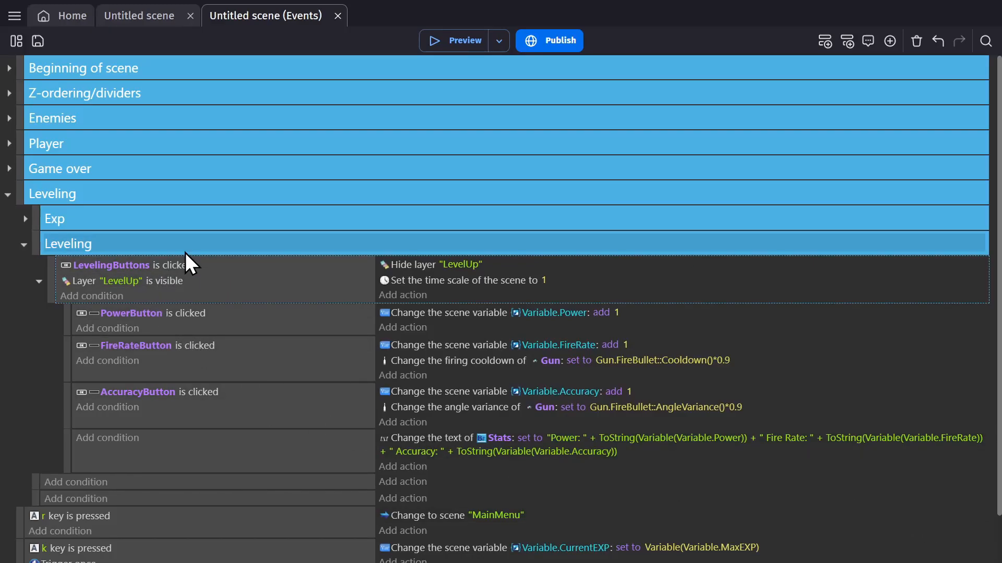
Step: Return to the scene editor and create a new multitouch joystick object using the Line light joystick preset
click(158, 11)
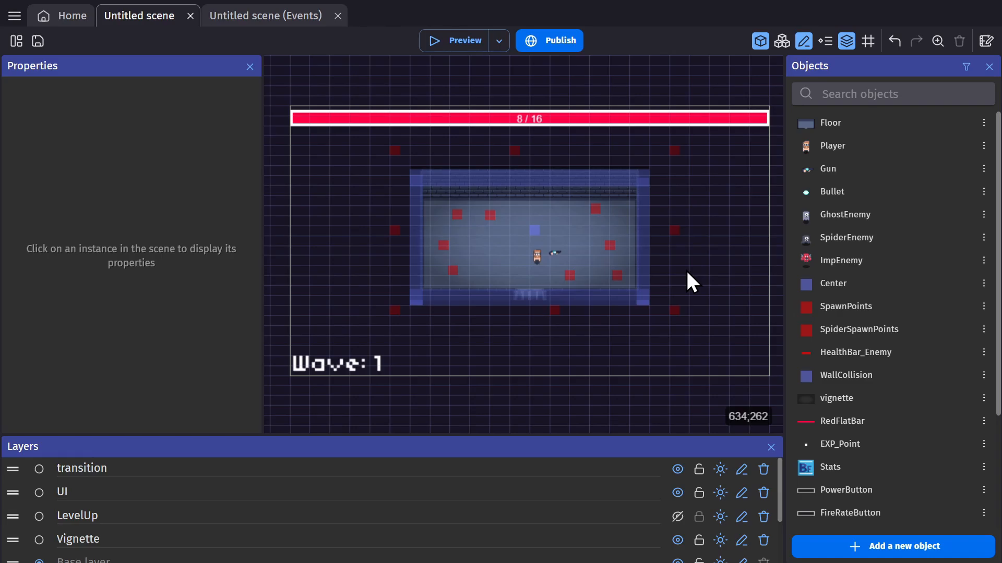
click(861, 548)
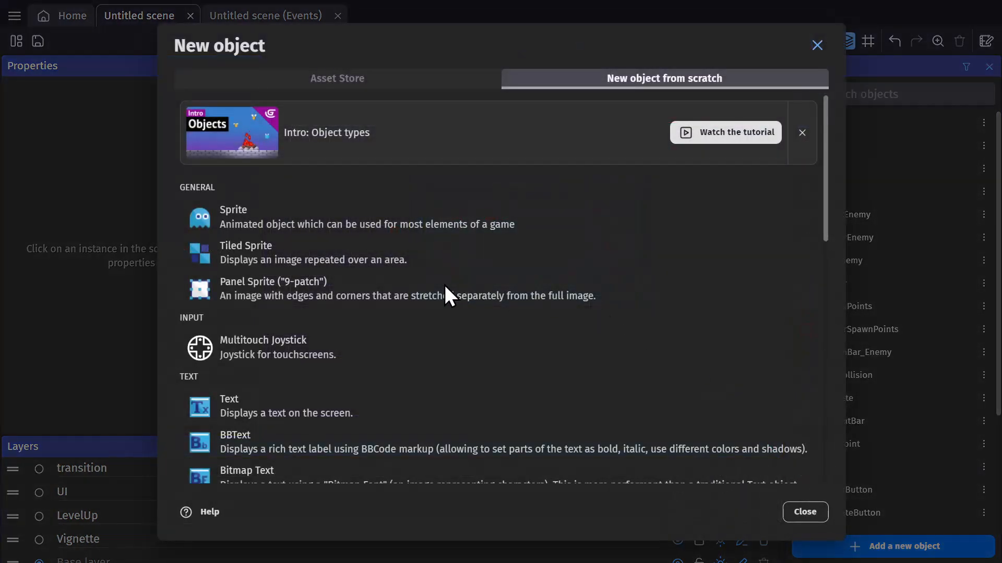
click(321, 347)
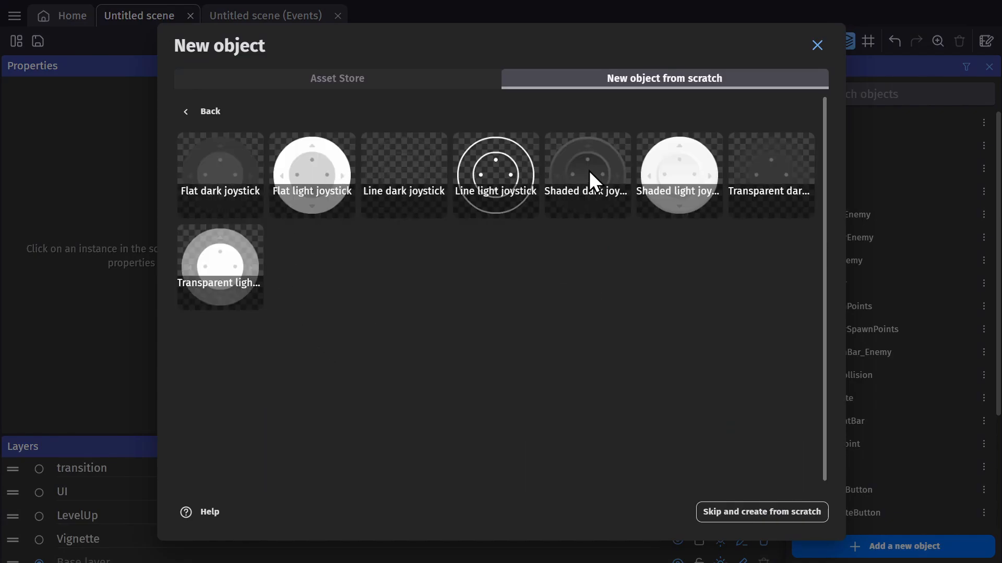
click(503, 172)
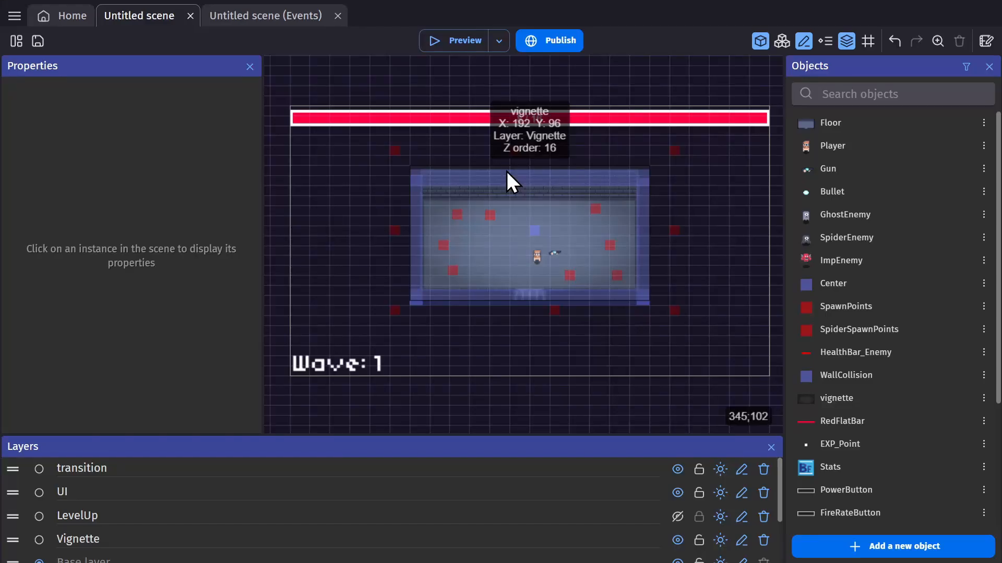
Step: Add a new layer above the transition layer and name it MobileControls
scroll(600, 501, down, 3)
click(685, 545)
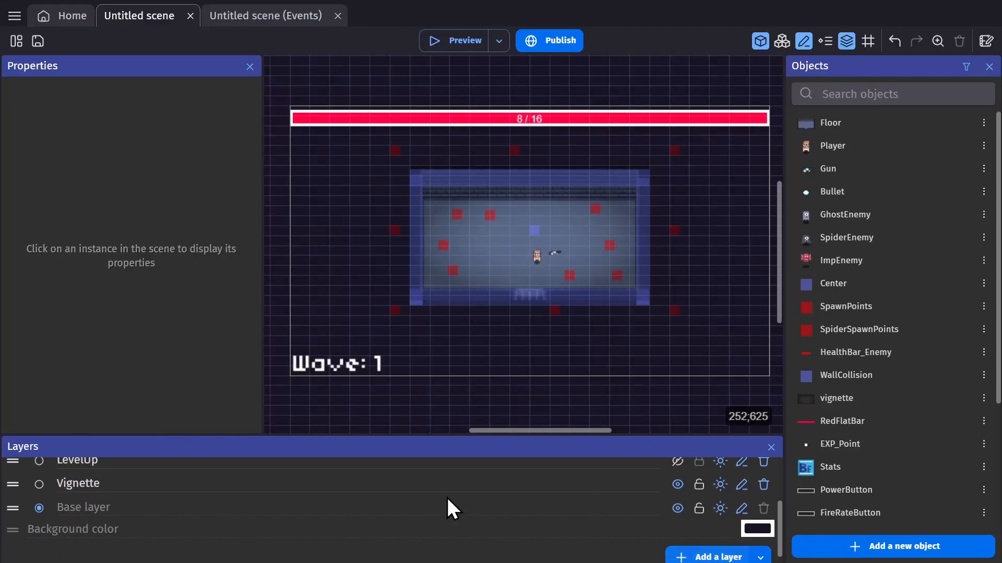
scroll(339, 501, up, 3)
double_click(105, 472)
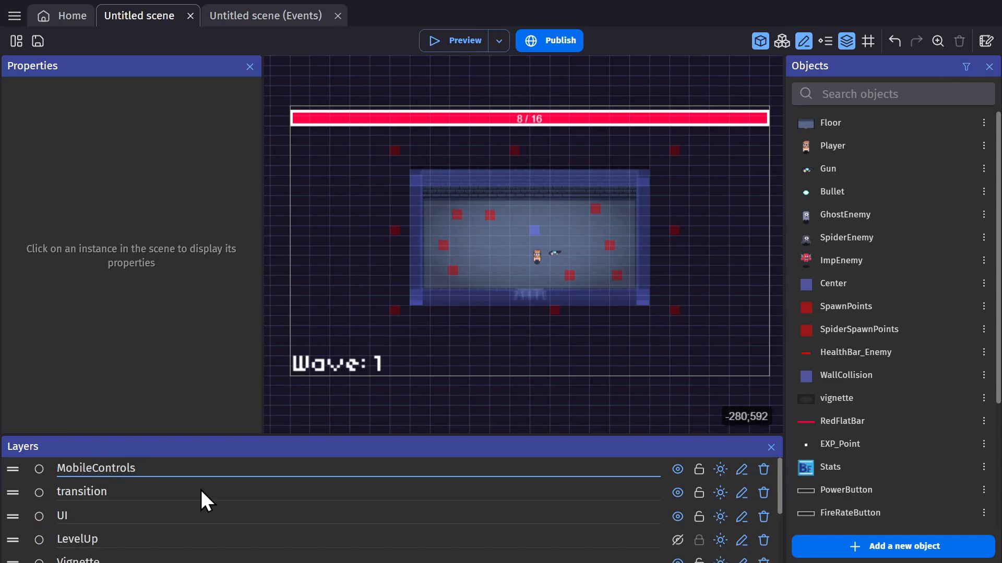
key(Return)
Step: Rename the LineLightJoystick object to Movement
scroll(890, 421, down, 4)
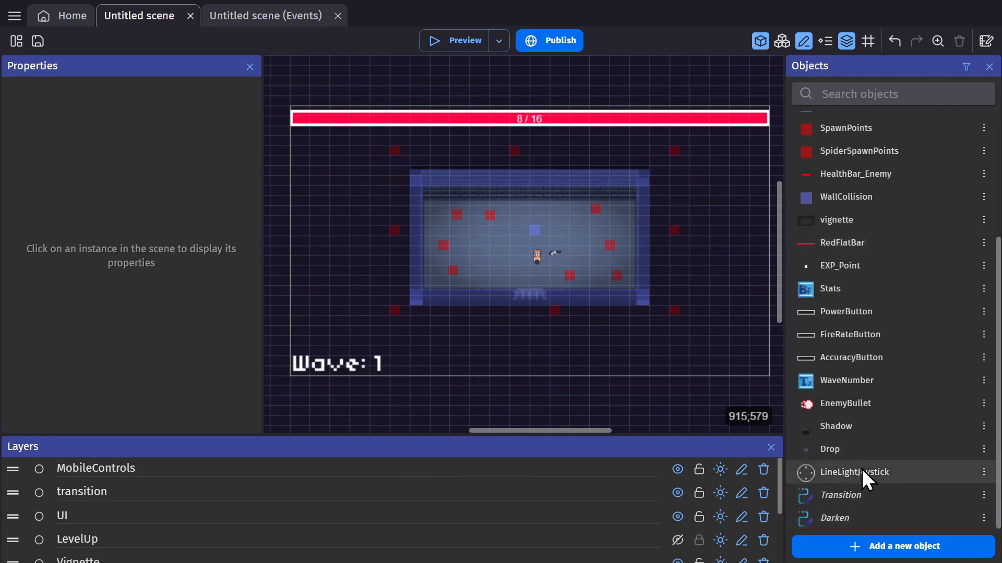
right_click(863, 473)
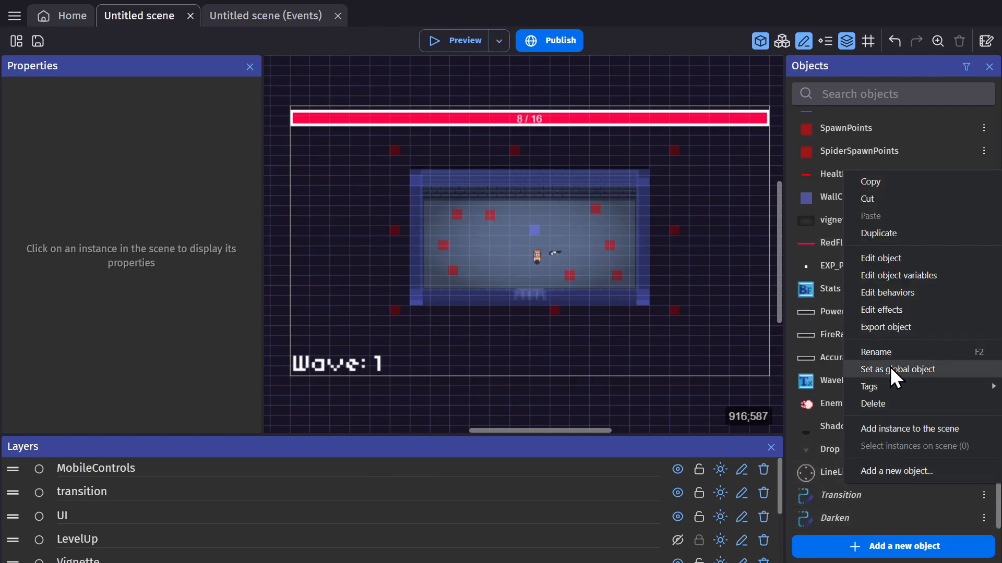
click(876, 352)
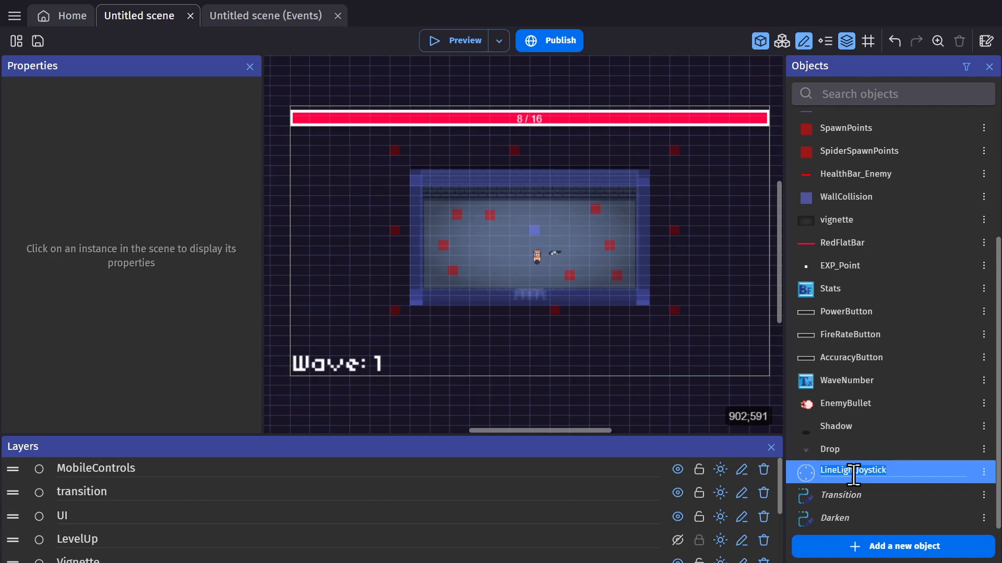
text(Movement)
key(Return)
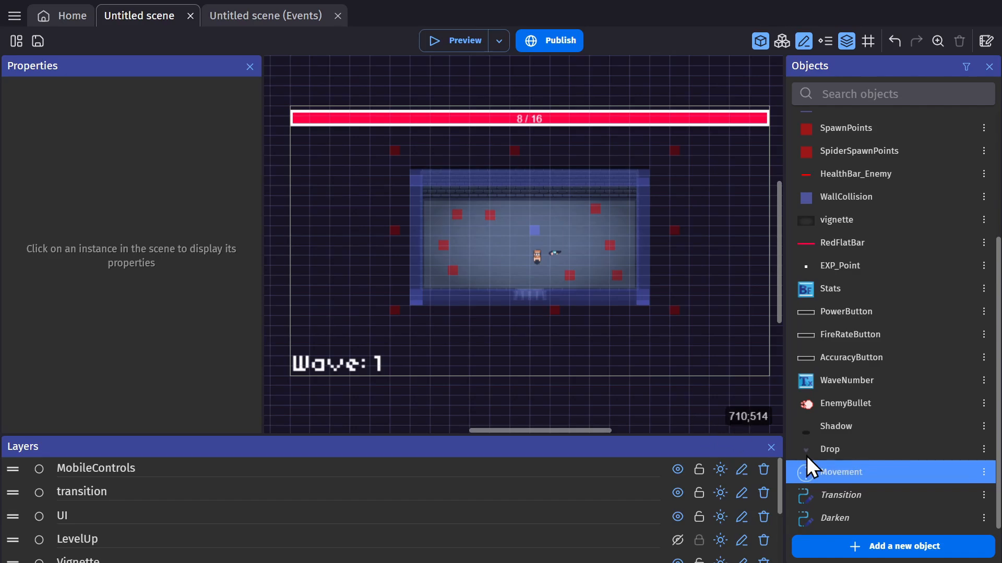
Step: Place a Movement joystick in the scene just above the Wave text, shrink it, and position it at about X 80, Y 336
drag(837, 477, 348, 319)
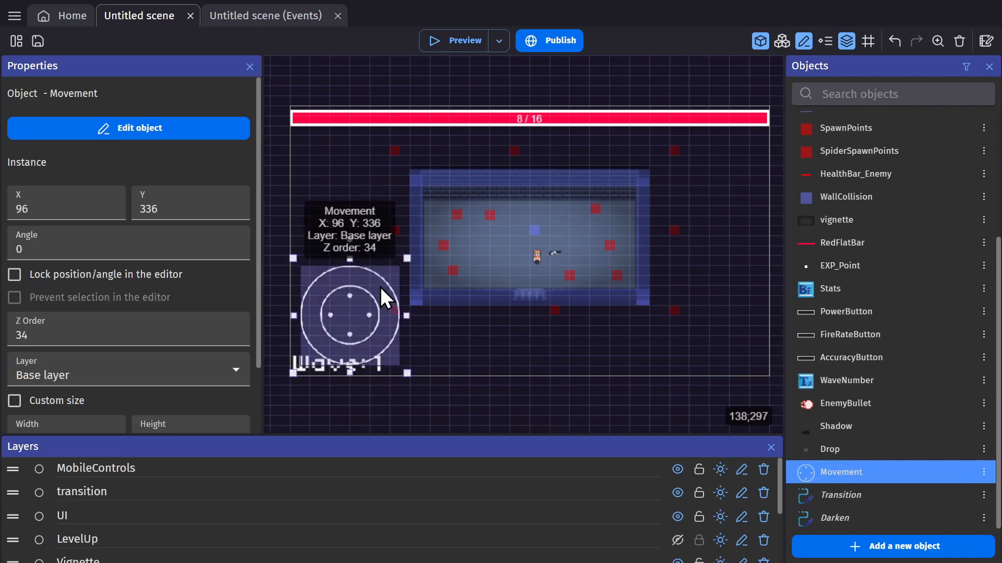
drag(407, 259, 353, 309)
drag(331, 333, 342, 316)
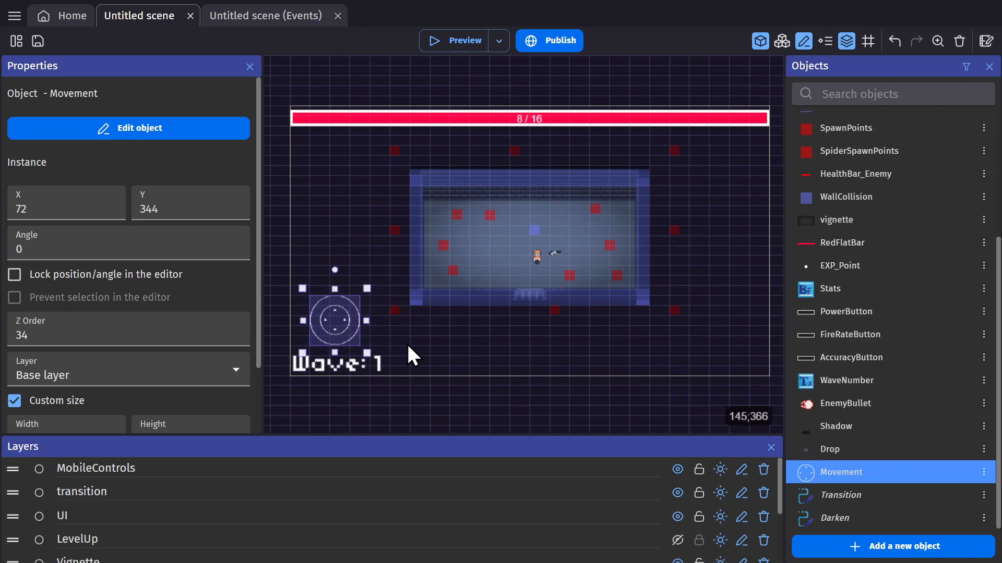
click(440, 346)
click(330, 321)
drag(367, 296, 369, 282)
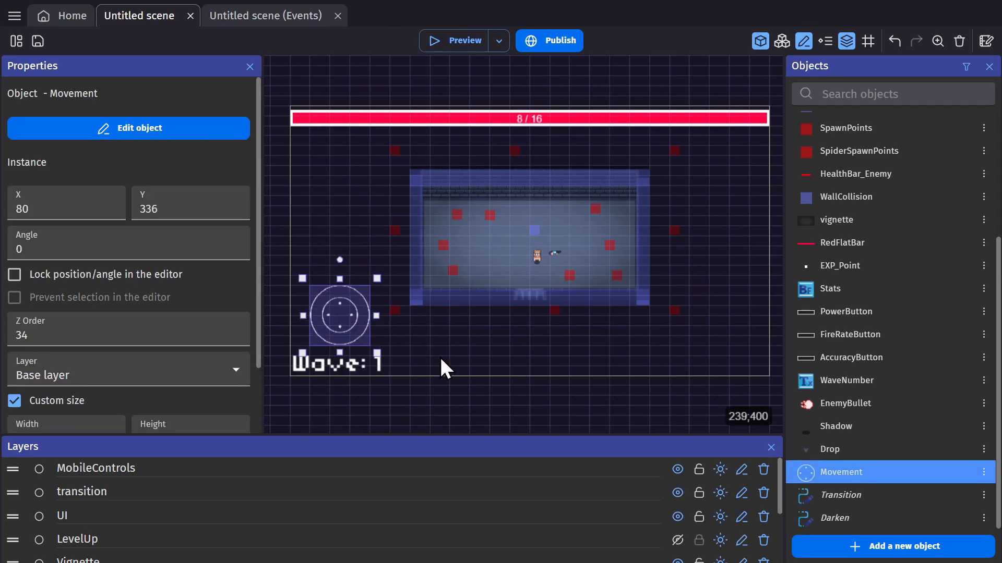
click(441, 359)
Step: Duplicate the Movement joystick object and name the copy Aiming
middle_drag(552, 353, 496, 335)
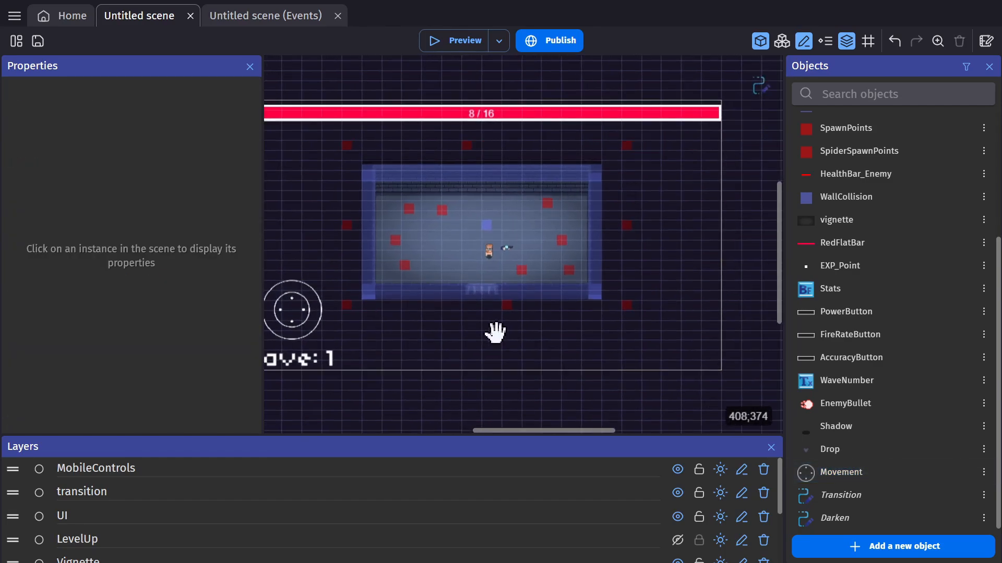
right_click(881, 473)
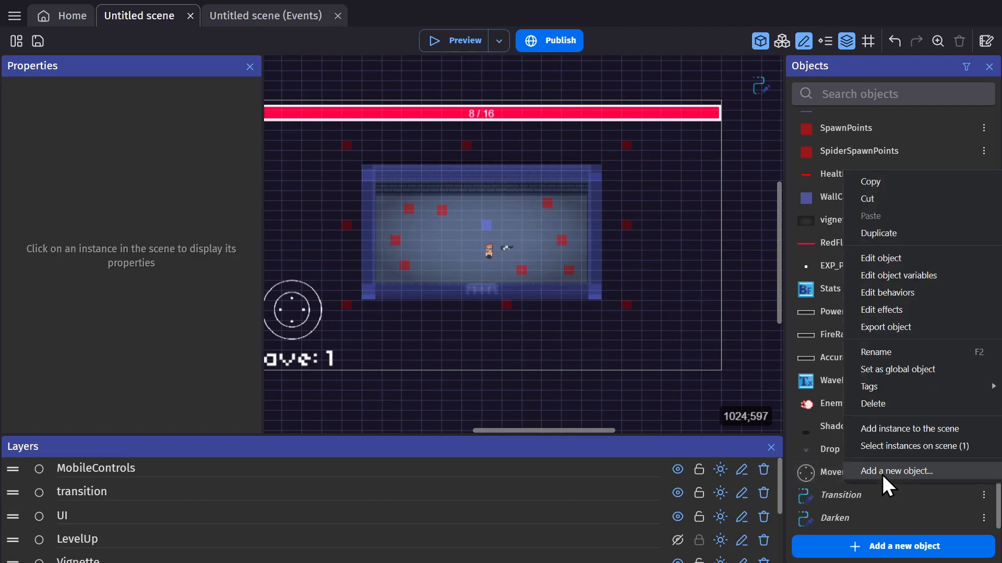
click(900, 235)
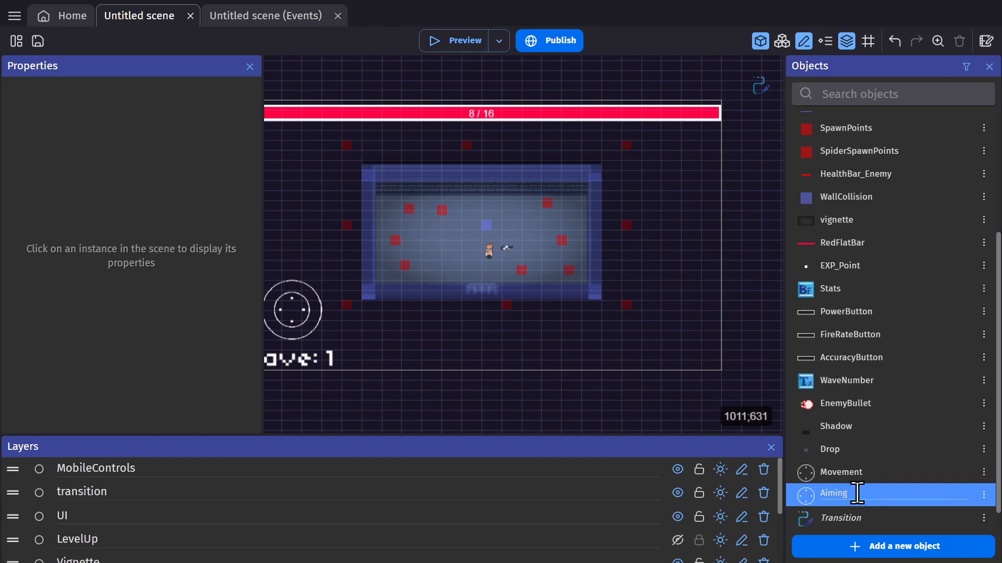
key(Return)
middle_drag(611, 356, 635, 356)
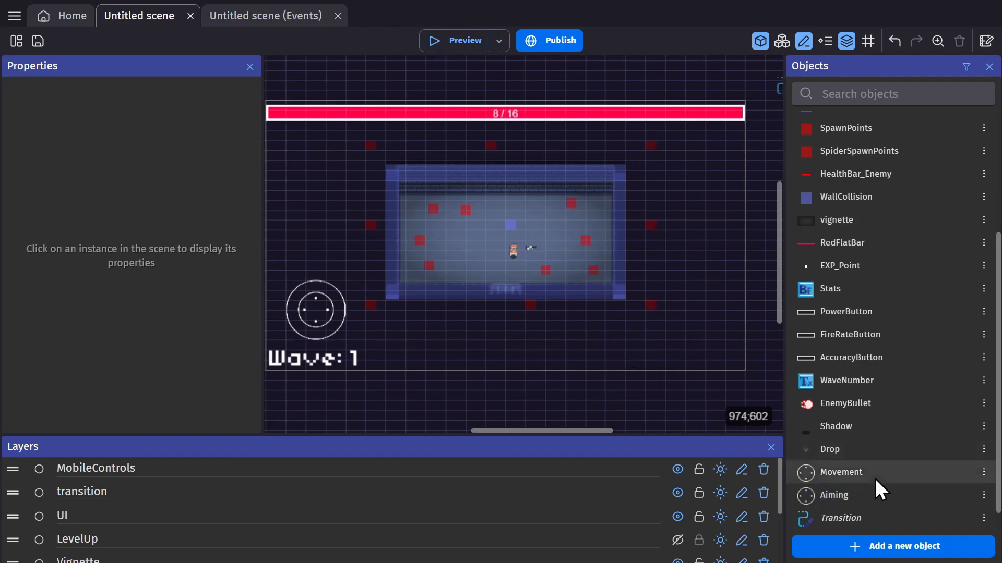
Step: Add the Top-down multitouch controller mapper behavior to the Player object with its default Primary joystick and Analog stick mode, and apply it
scroll(921, 303, up, 2)
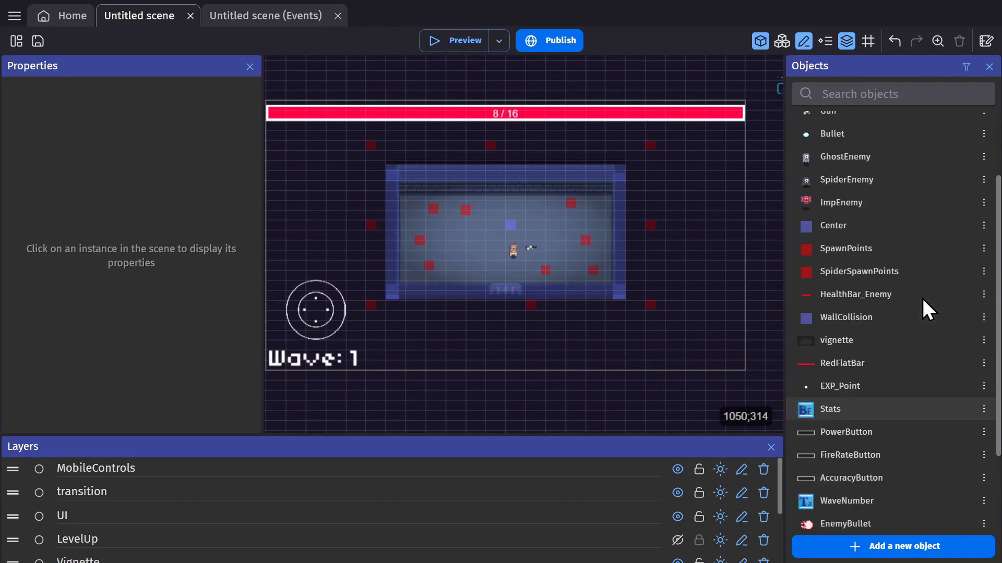
scroll(908, 261, up, 1)
double_click(869, 142)
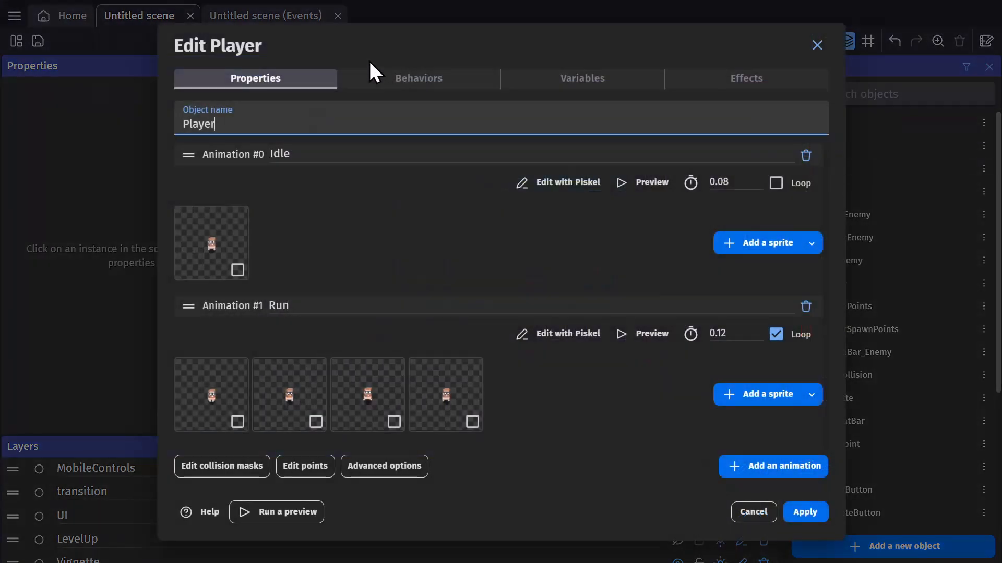
click(415, 81)
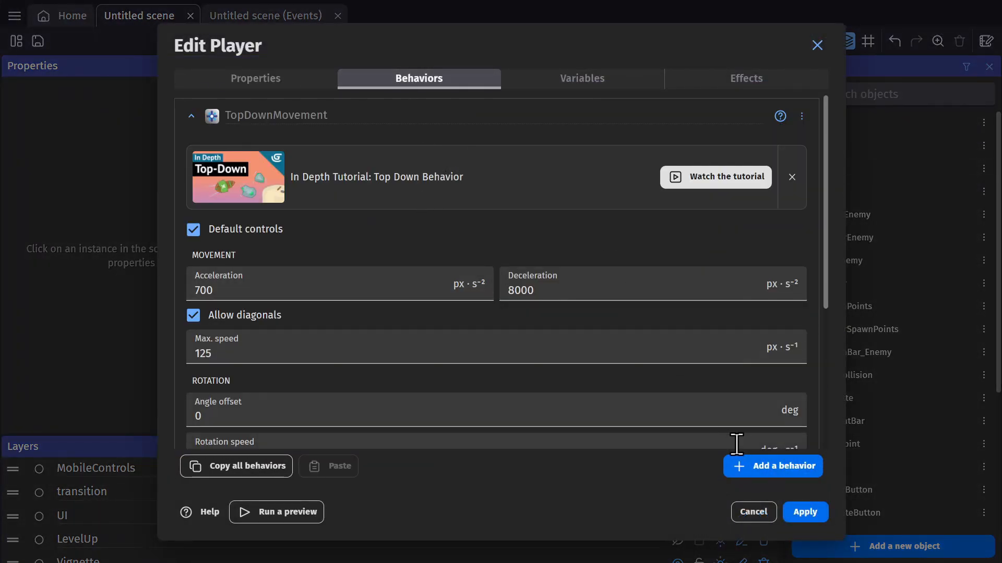
click(749, 469)
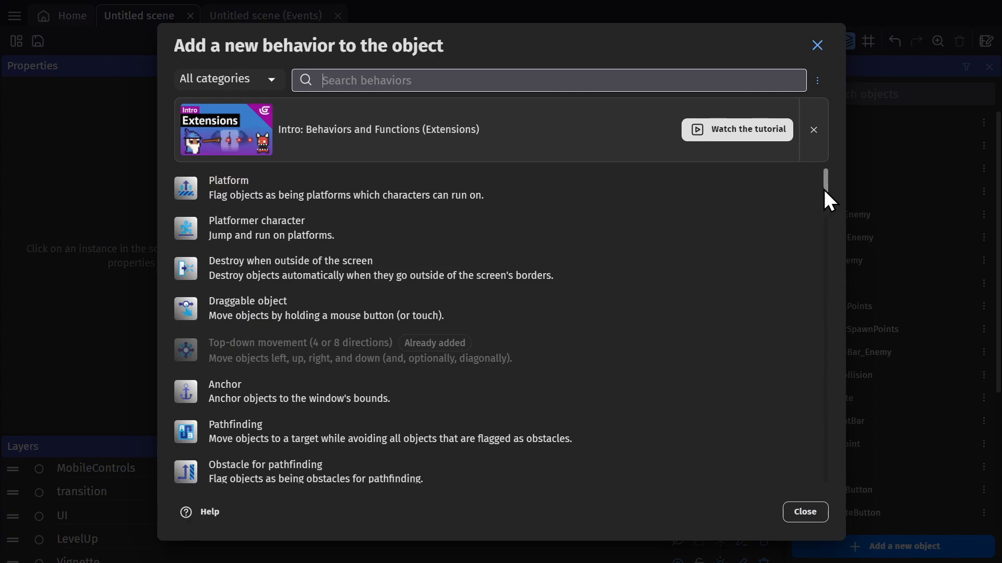
drag(824, 190, 816, 251)
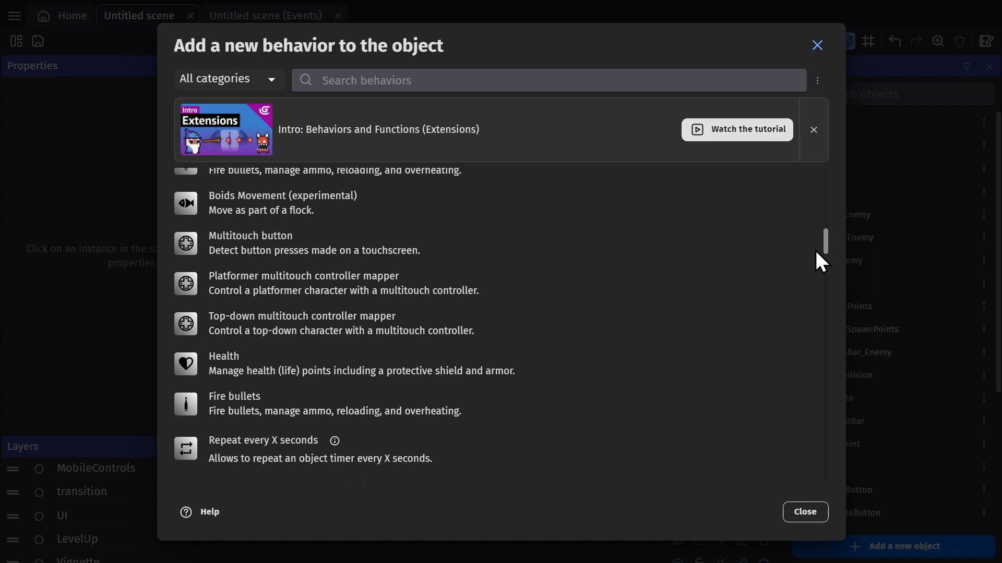
click(340, 323)
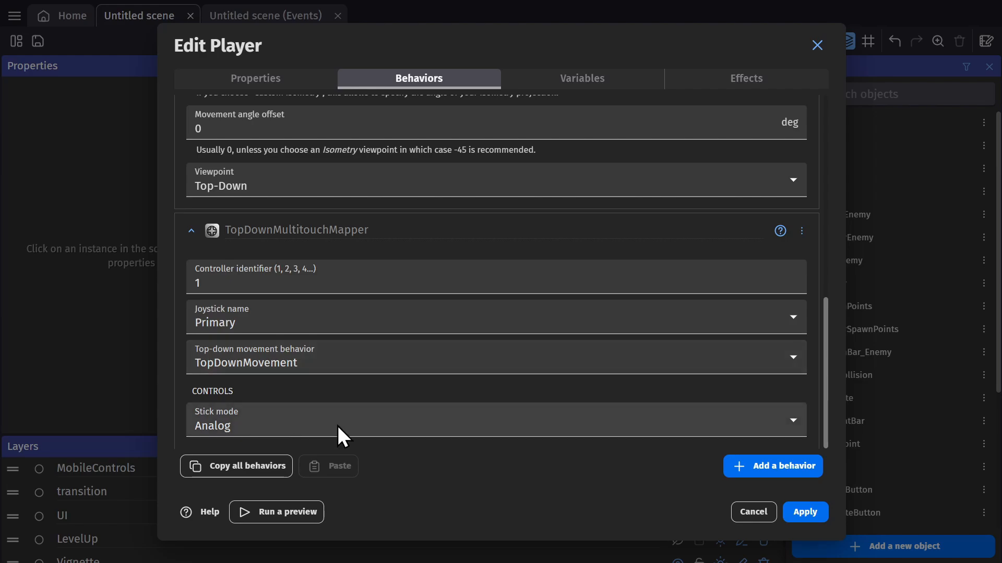
click(803, 512)
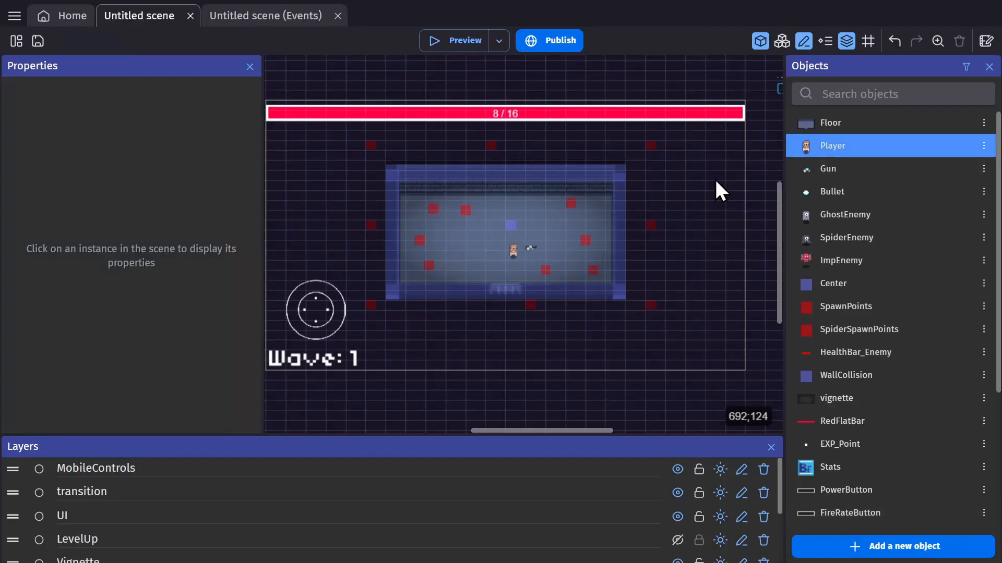
Step: Run a brief preview of the game, then assign the Movement joystick to the MobileControls layer
click(448, 40)
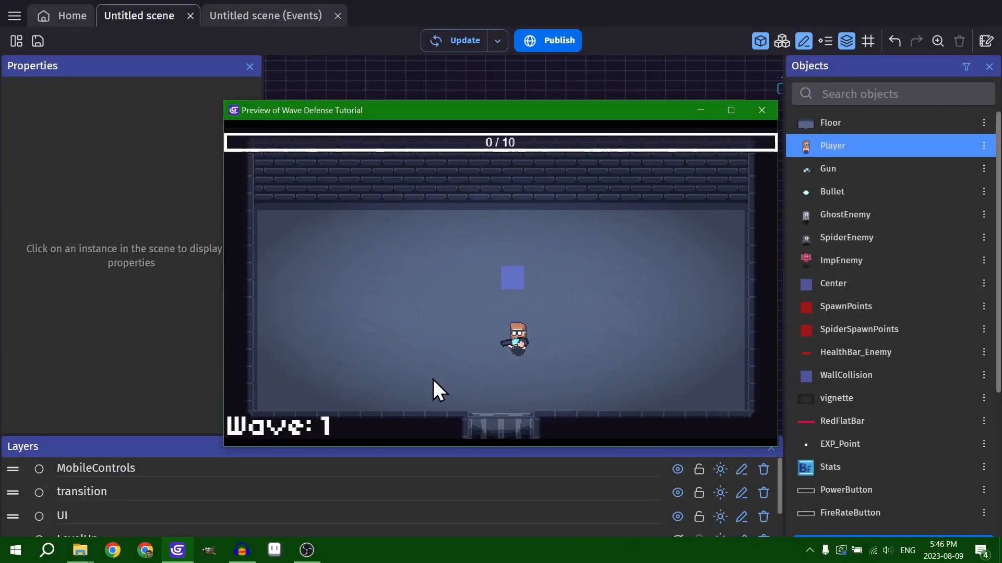
key(alt+F4)
click(327, 288)
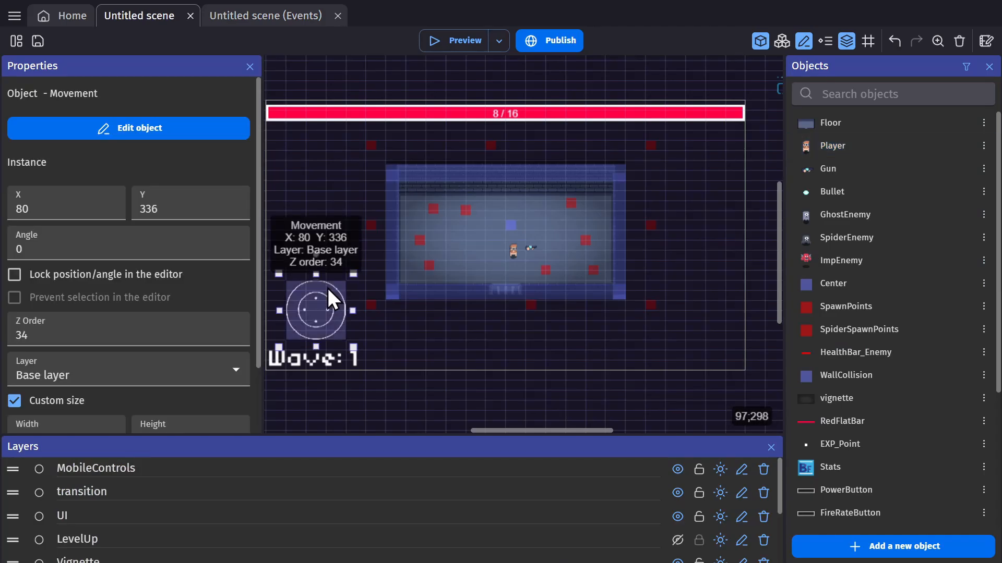
click(120, 373)
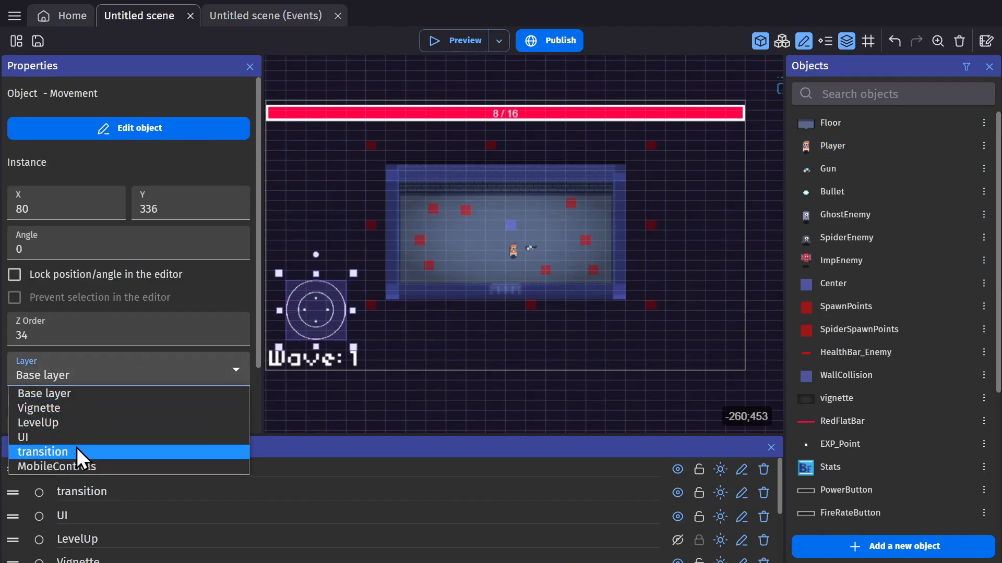
click(77, 465)
click(475, 342)
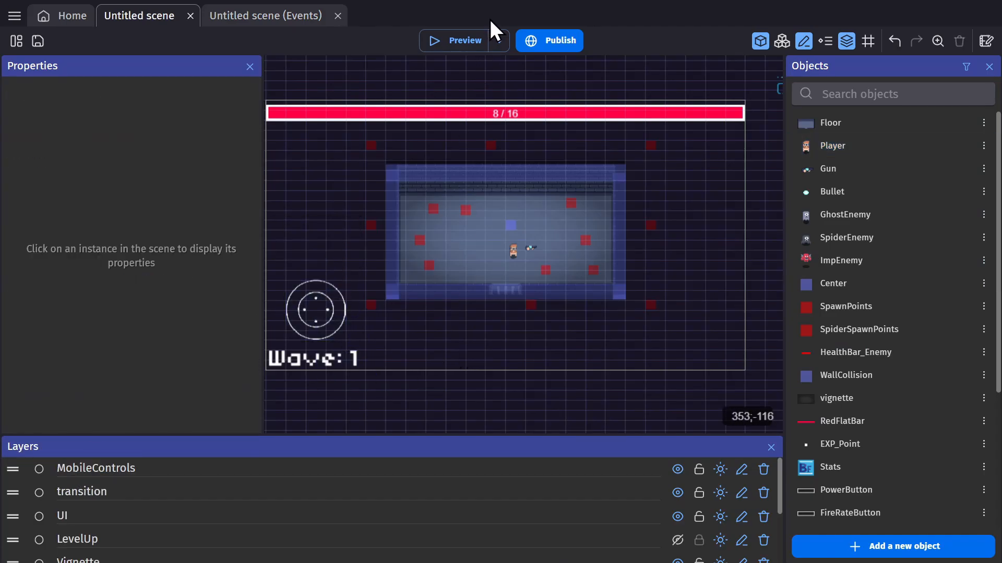
Step: Test the Movement joystick in a preview of the game, close the preview and save the project
click(455, 35)
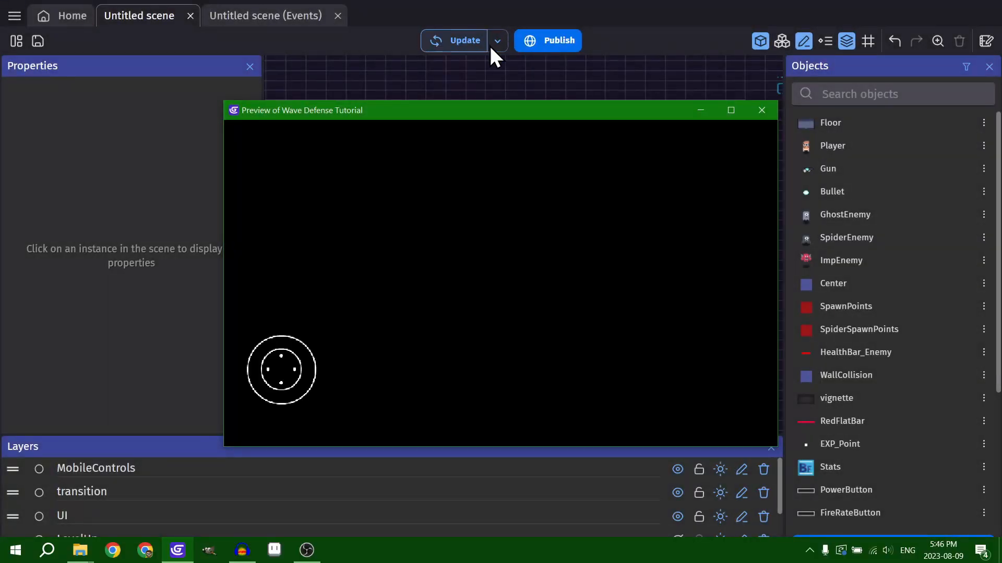
mouse_move(287, 369)
mouse_down()
mouse_move(346, 362)
mouse_move(269, 384)
mouse_move(274, 340)
mouse_move(256, 346)
mouse_move(261, 415)
mouse_move(386, 371)
mouse_move(302, 311)
mouse_move(255, 342)
mouse_move(301, 347)
mouse_move(280, 357)
mouse_move(330, 367)
mouse_move(309, 377)
mouse_up()
click(762, 110)
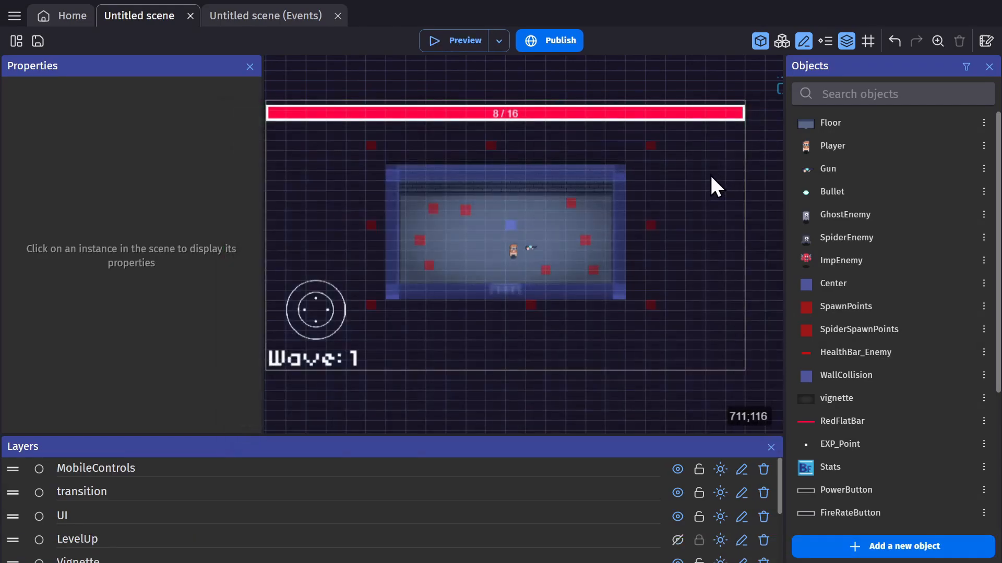
click(10, 15)
click(111, 104)
Step: Place an Aiming joystick in the scene's lower-right corner, opposite the Movement joystick, and set its width and height to 96
scroll(856, 478, down, 4)
drag(856, 475, 692, 312)
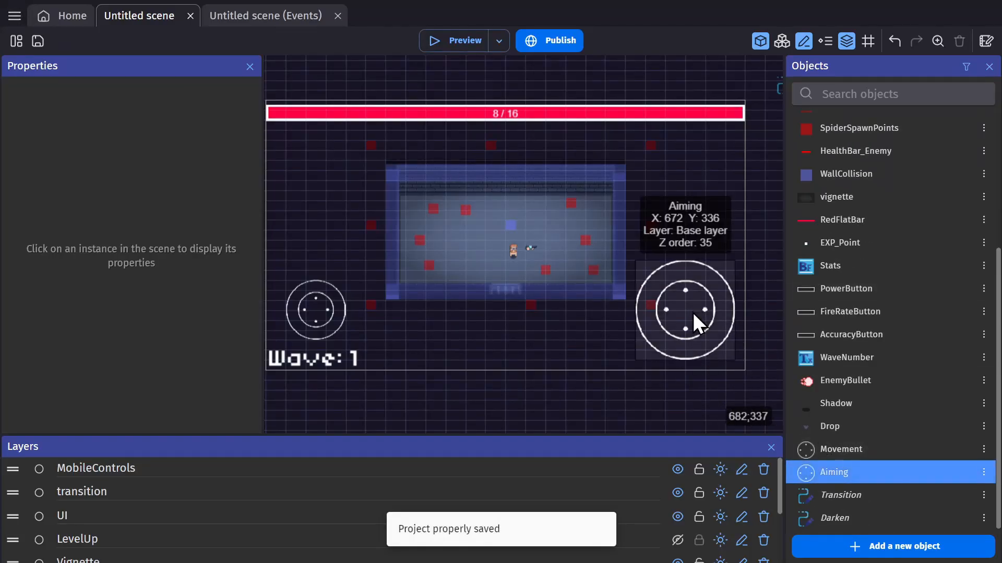
click(304, 304)
scroll(184, 311, down, 2)
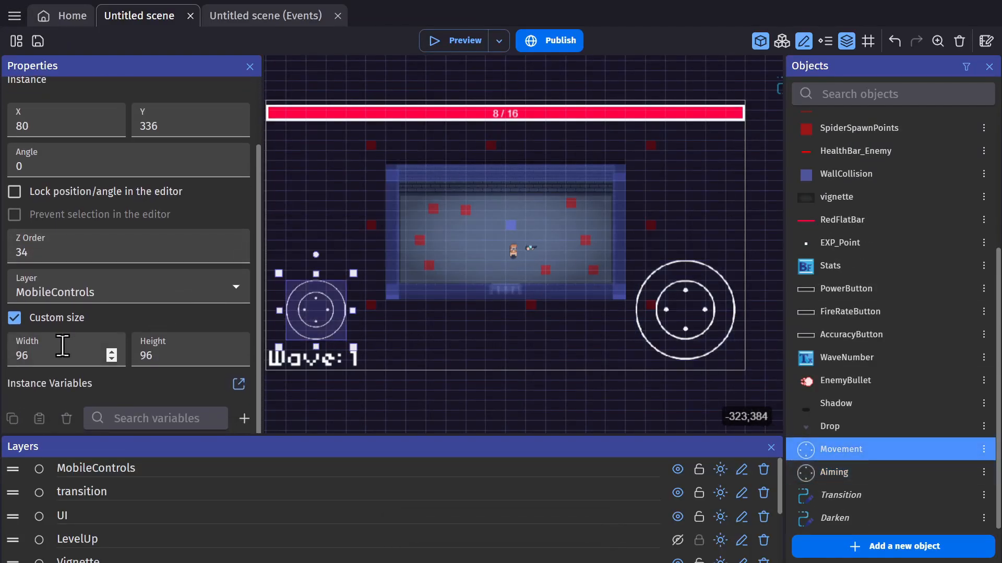
click(671, 321)
scroll(157, 328, down, 2)
click(49, 354)
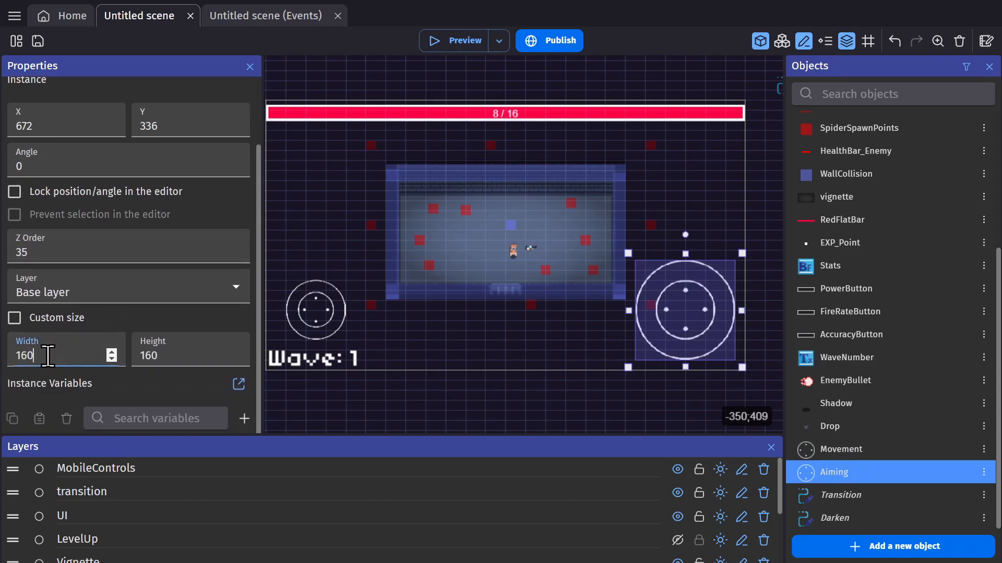
text(96)
click(184, 353)
text(96)
click(481, 355)
Step: Reposition the Aiming joystick to X 688, Y 336, level with the Movement joystick
click(703, 309)
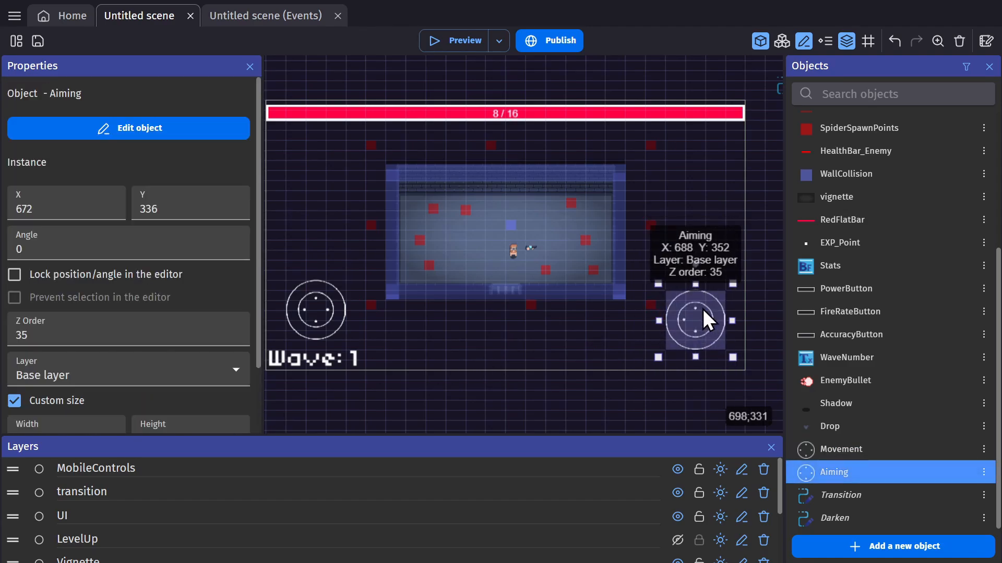
mouse_move(703, 302)
mouse_down()
mouse_move(693, 302)
mouse_move(714, 297)
mouse_up()
click(521, 350)
click(702, 303)
click(464, 348)
middle_drag(464, 348, 527, 337)
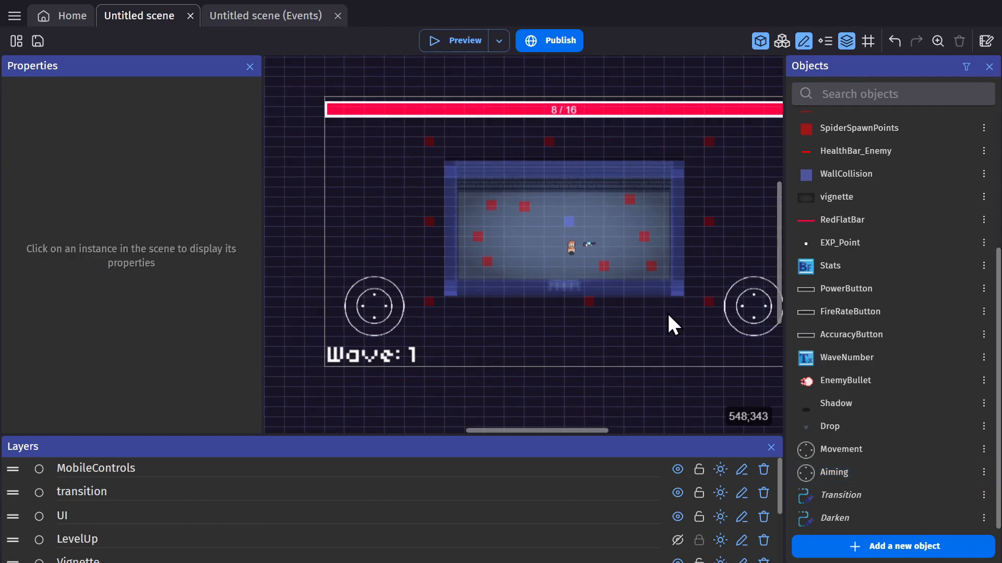
middle_drag(668, 315, 571, 305)
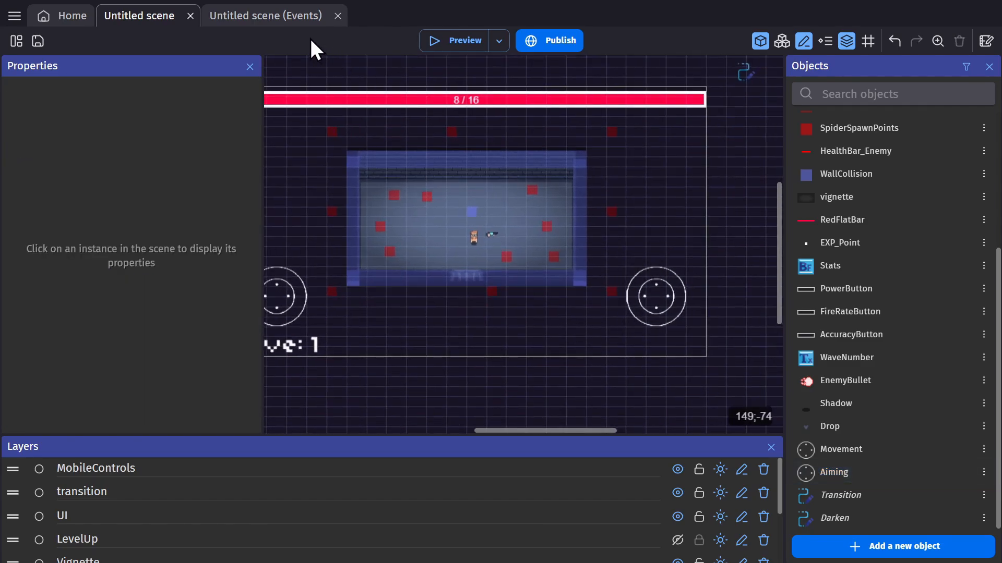
Step: Collapse all groups in the scene's events and expand only the Gun subgroup inside Player
click(268, 16)
scroll(249, 152, down, 5)
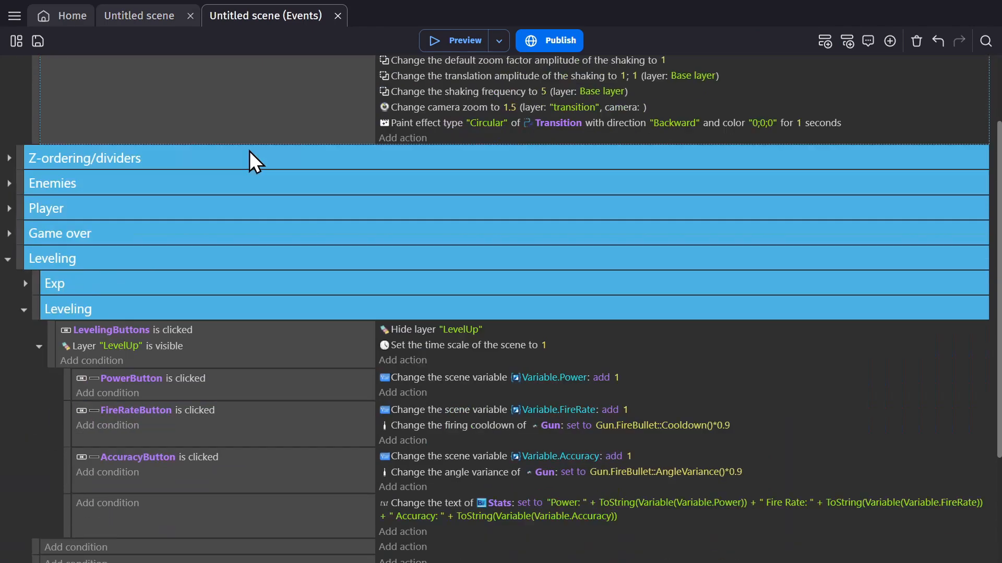
right_click(296, 323)
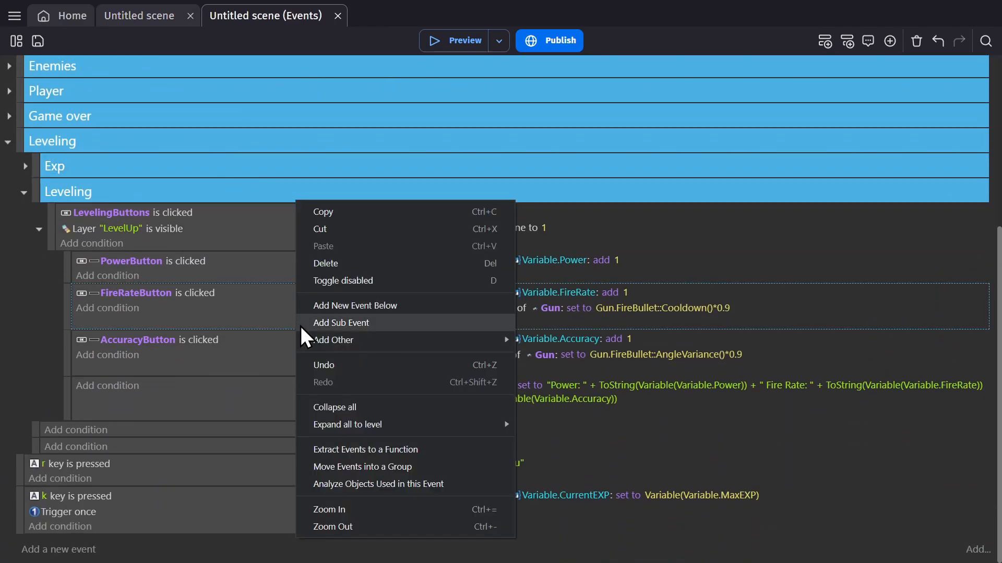
click(335, 408)
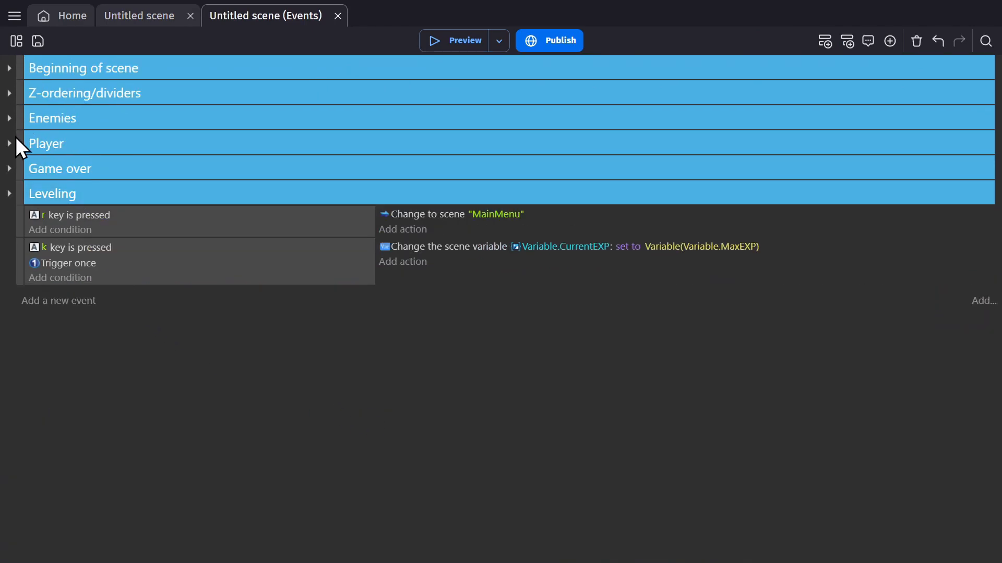
click(9, 143)
click(25, 169)
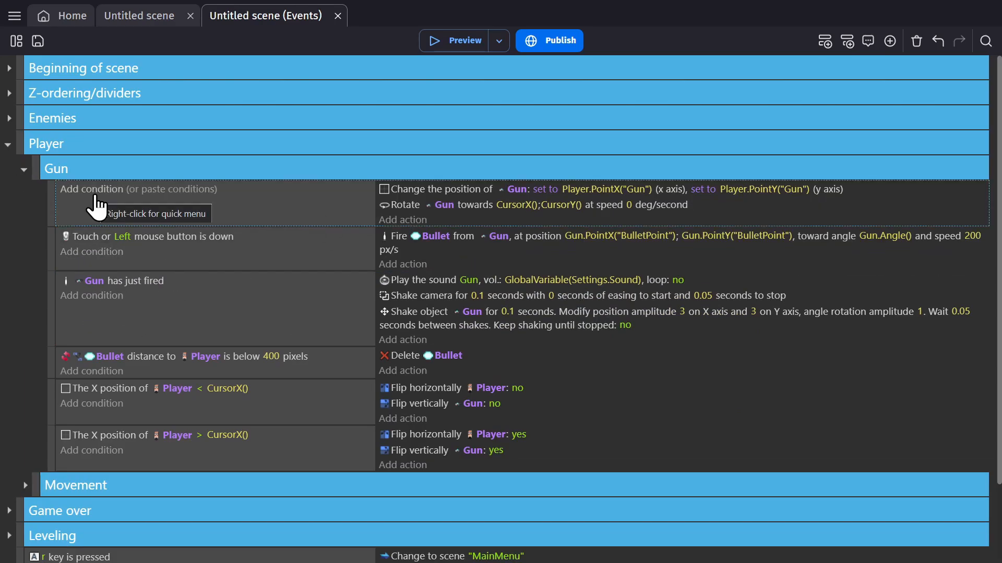
Step: Add an inverted "Is a mobile device" condition to the event that positions and rotates the Gun
click(245, 215)
click(103, 190)
text(mobile)
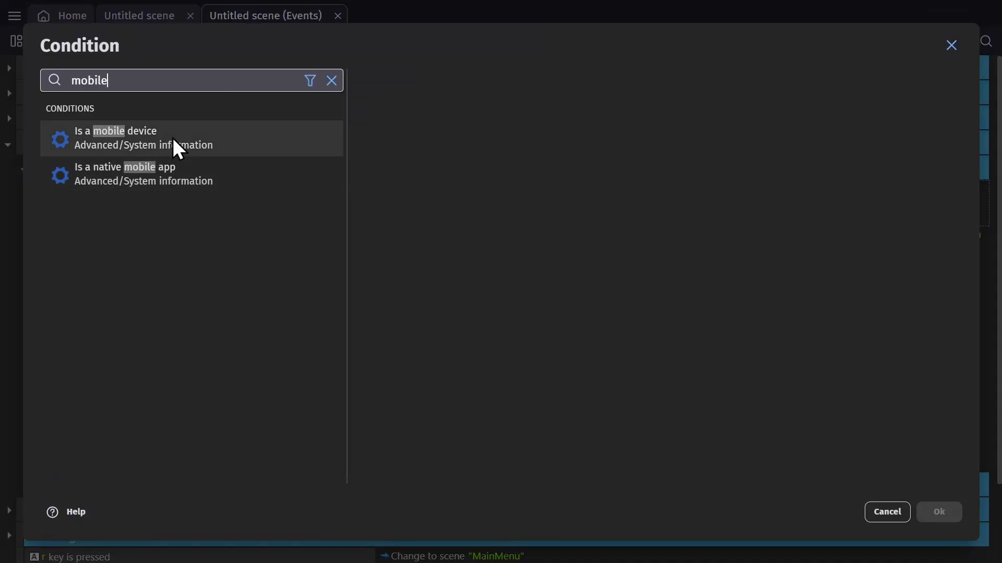
click(173, 137)
click(938, 512)
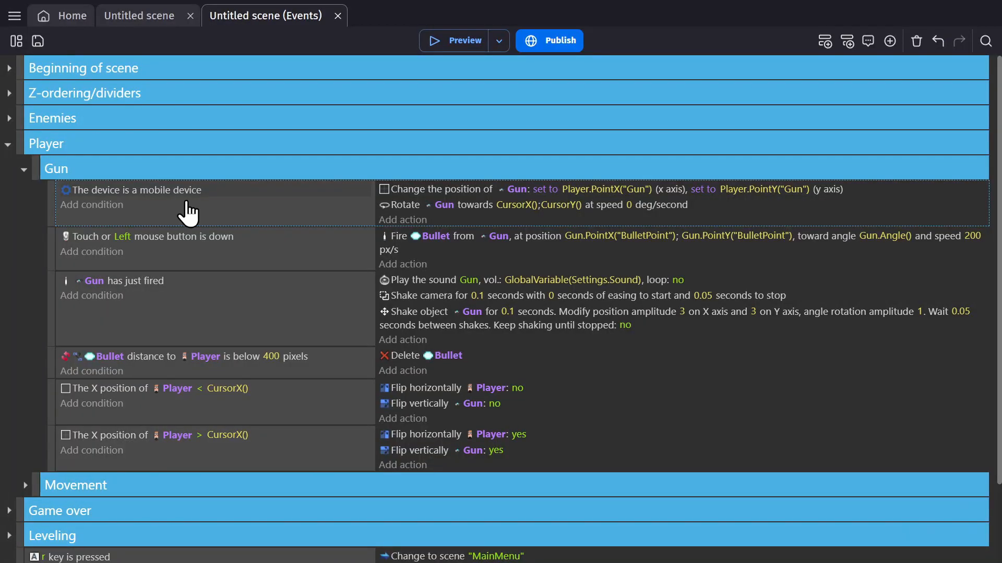
right_click(179, 195)
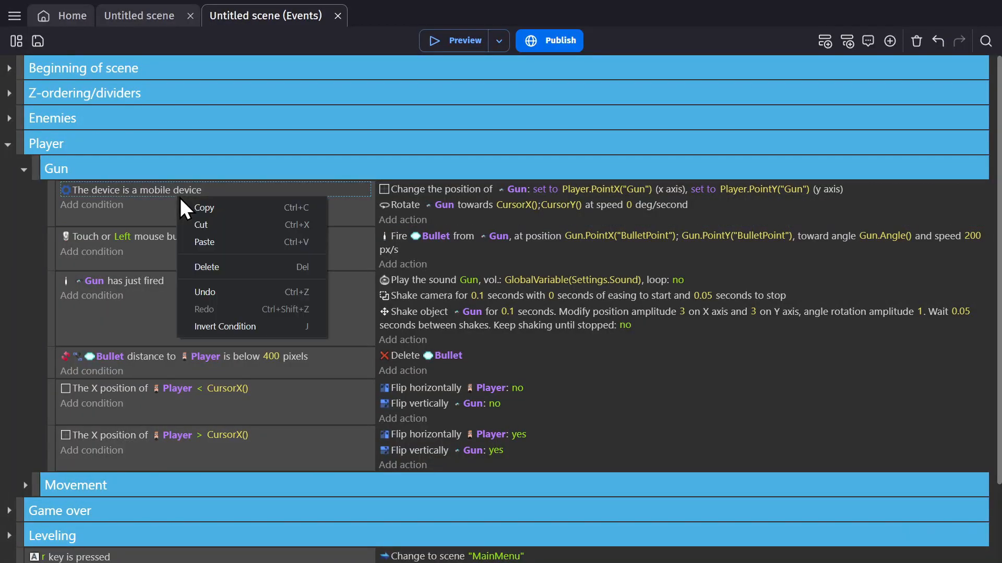
click(246, 323)
click(262, 206)
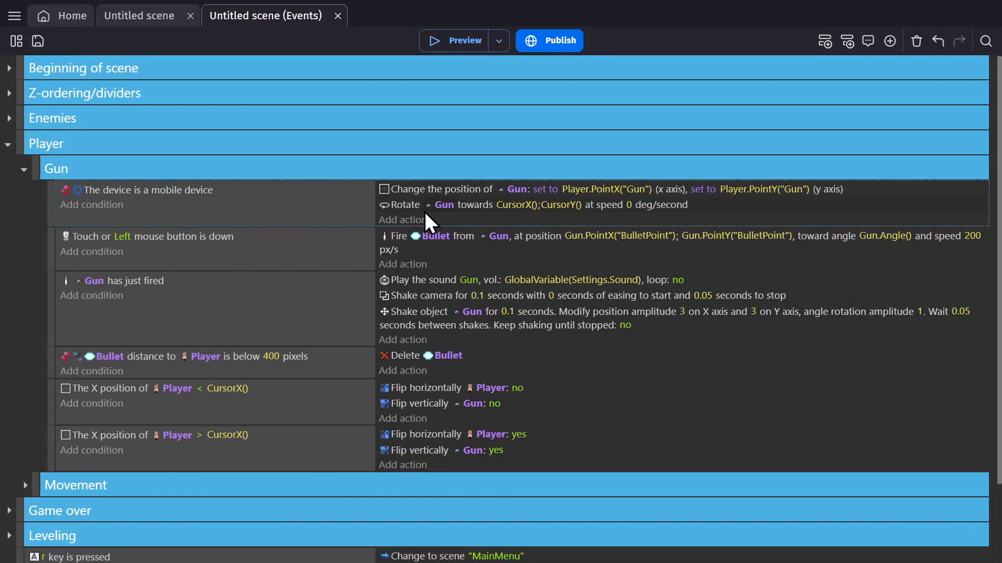
Step: Split the Gun event into an unconditional position event and two events with the inverted mobile condition that rotate the Gun toward the cursor
key(ctrl+v)
click(344, 217)
key(shift+a)
drag(50, 219, 58, 238)
mouse_move(411, 202)
mouse_down()
mouse_move(423, 194)
mouse_move(417, 201)
mouse_up()
click(417, 252)
key(Delete)
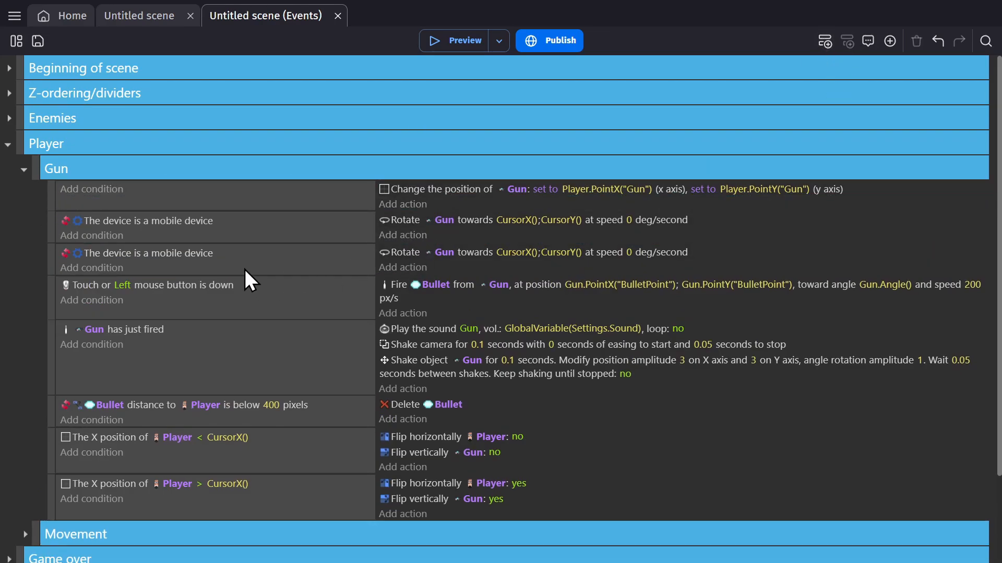
Step: Un-invert the second rotation event's mobile condition and change its Gun action to Rotate toward angle with angular speed 0
right_click(191, 253)
click(255, 382)
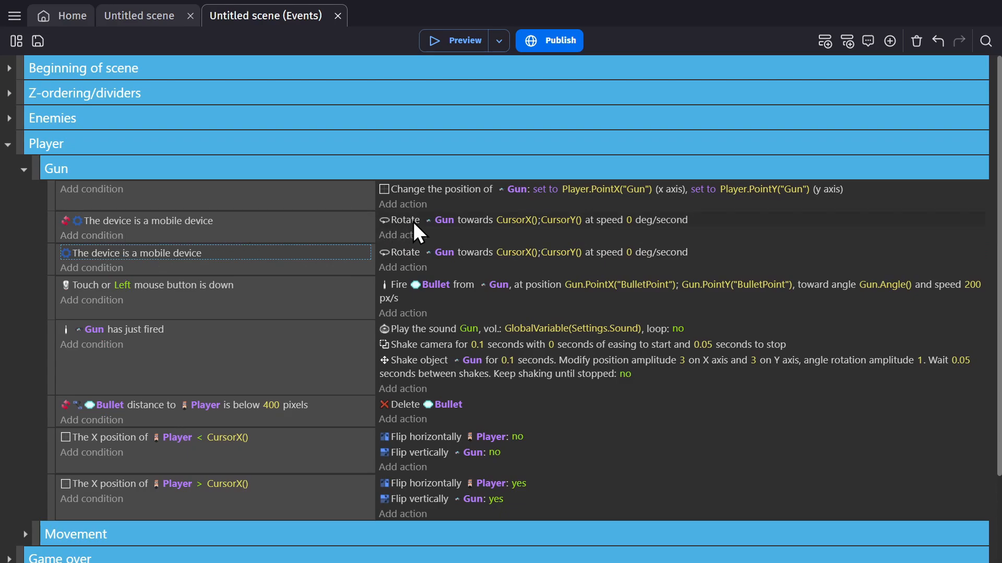
double_click(391, 254)
click(459, 391)
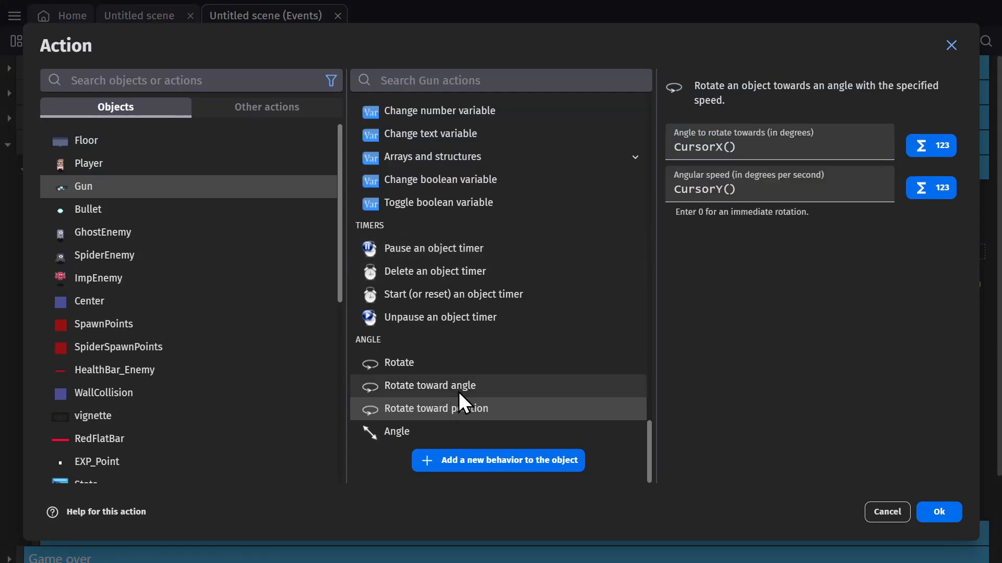
click(793, 148)
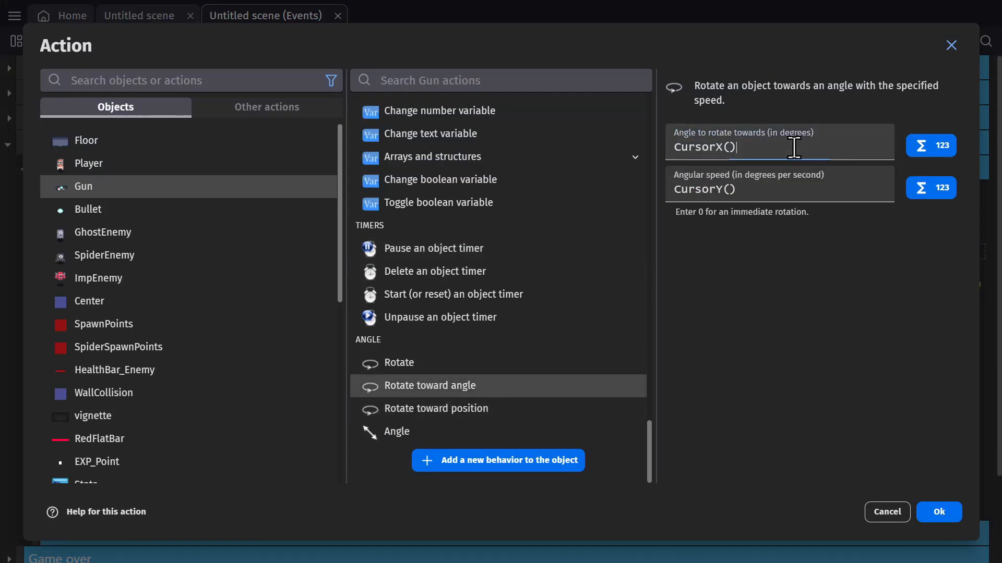
click(798, 185)
text(0)
click(790, 314)
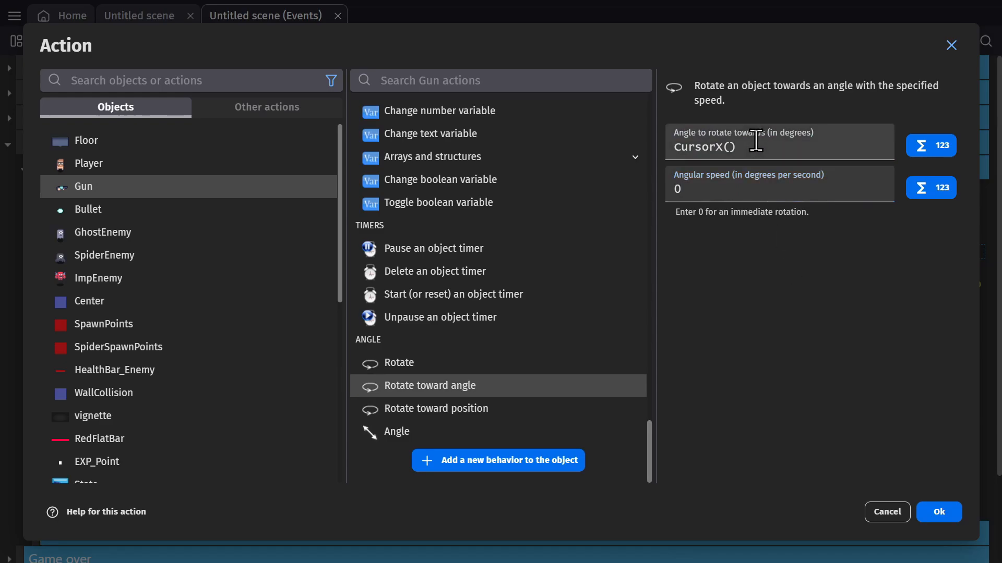
Step: Set the Gun's rotation angle to the joystick Stick angle expression for controller 2 and the "Secondary" joystick, and confirm the action
click(757, 146)
key(BackSpace)
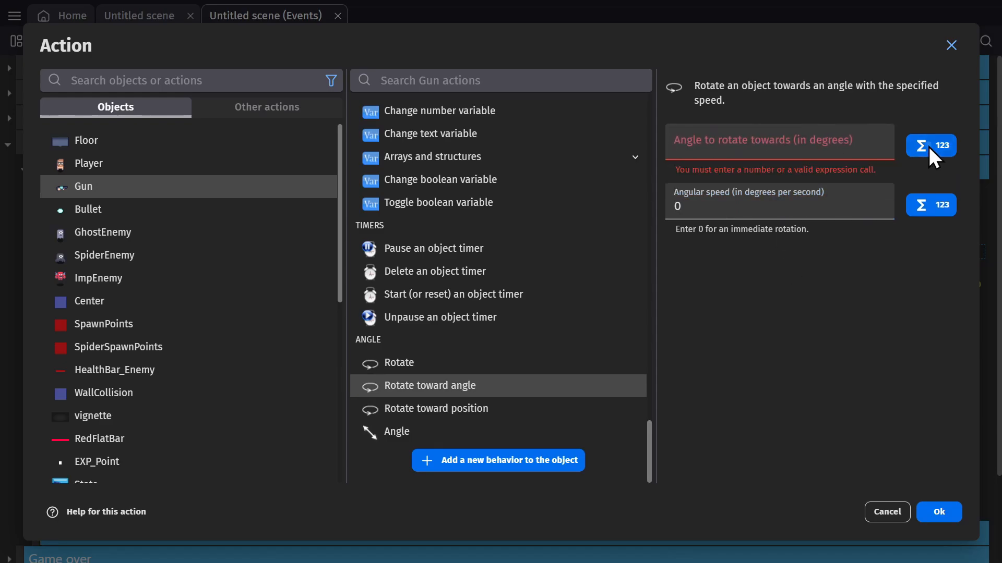
click(929, 146)
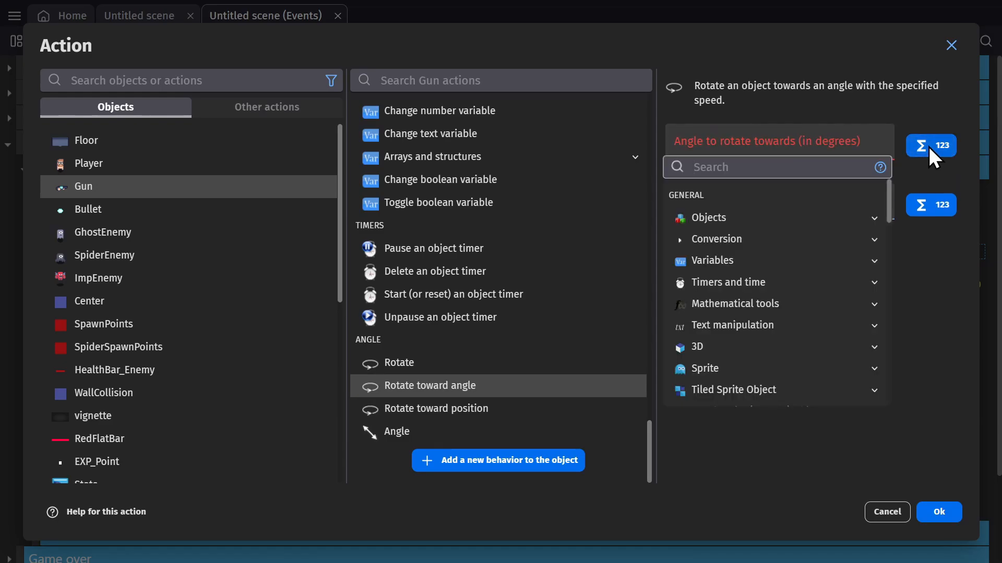
text(joystick)
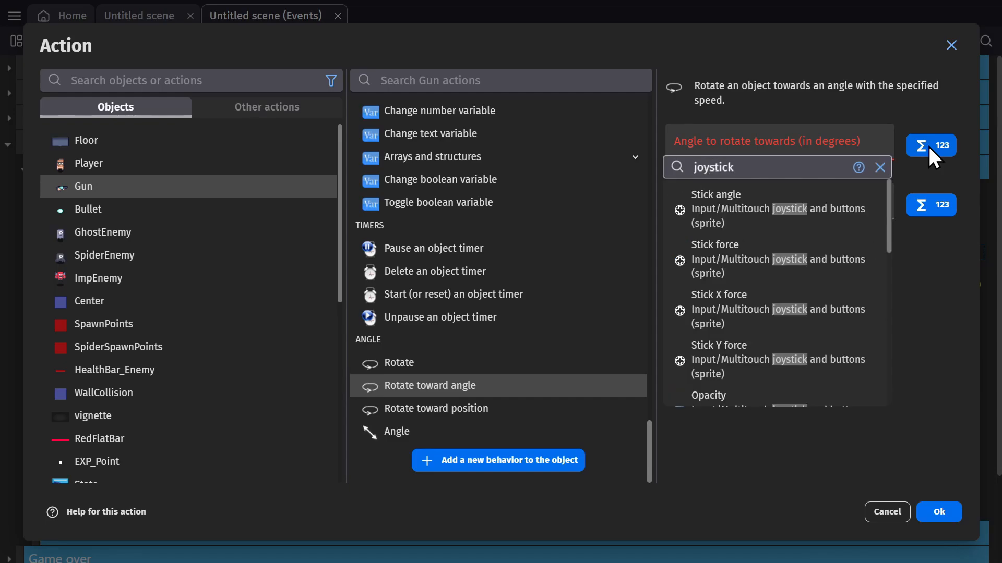
click(778, 204)
click(303, 214)
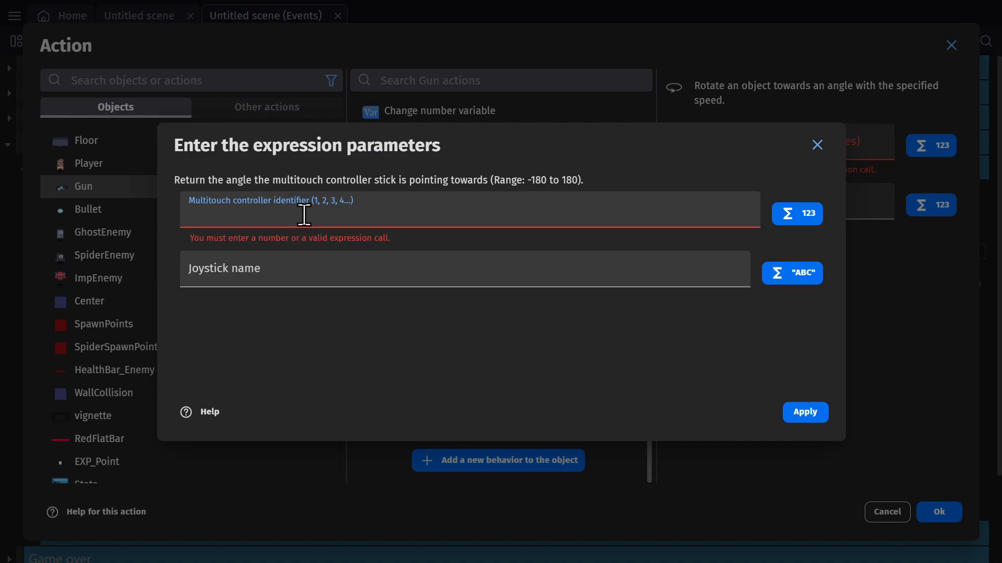
text(2)
click(289, 252)
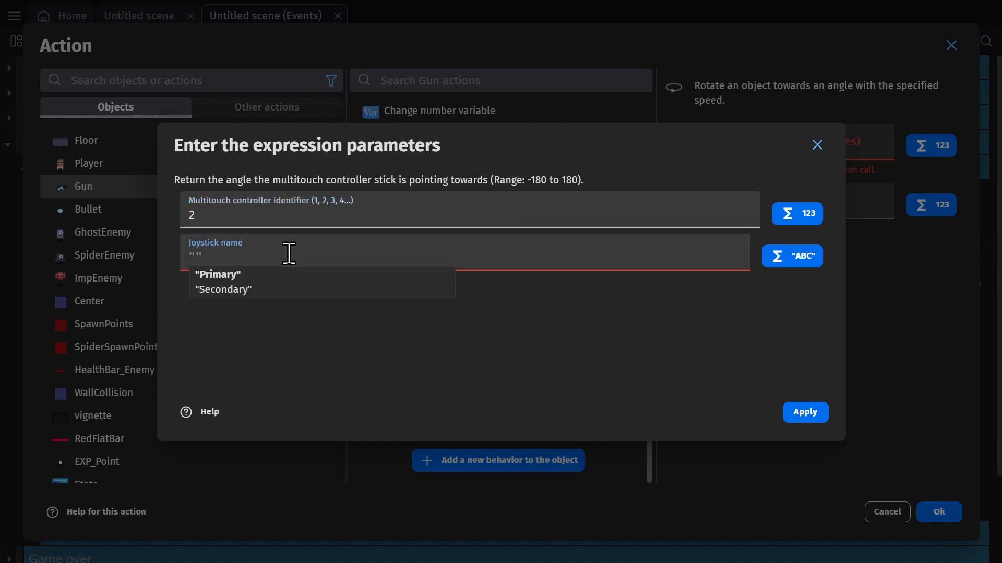
click(241, 290)
click(805, 412)
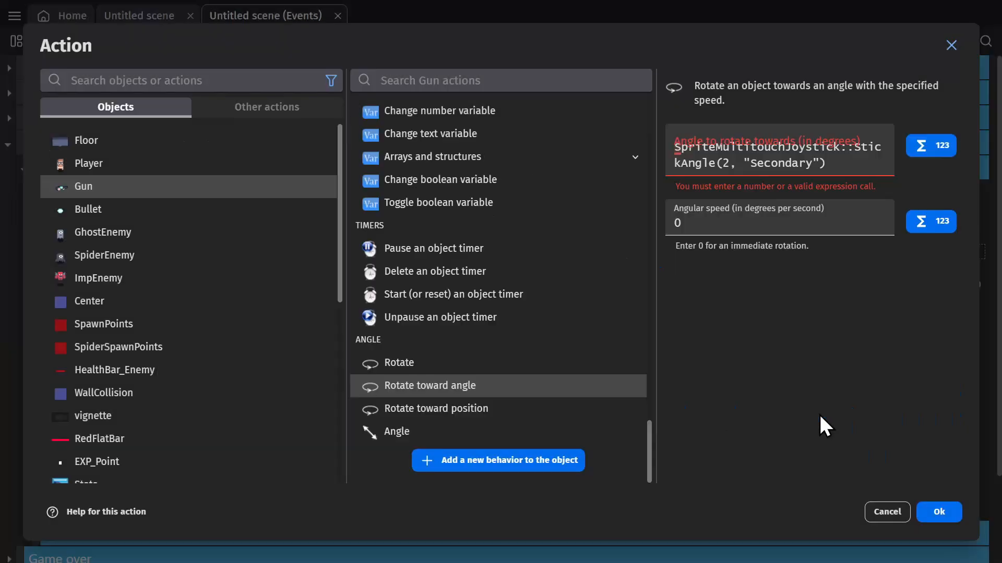
click(954, 514)
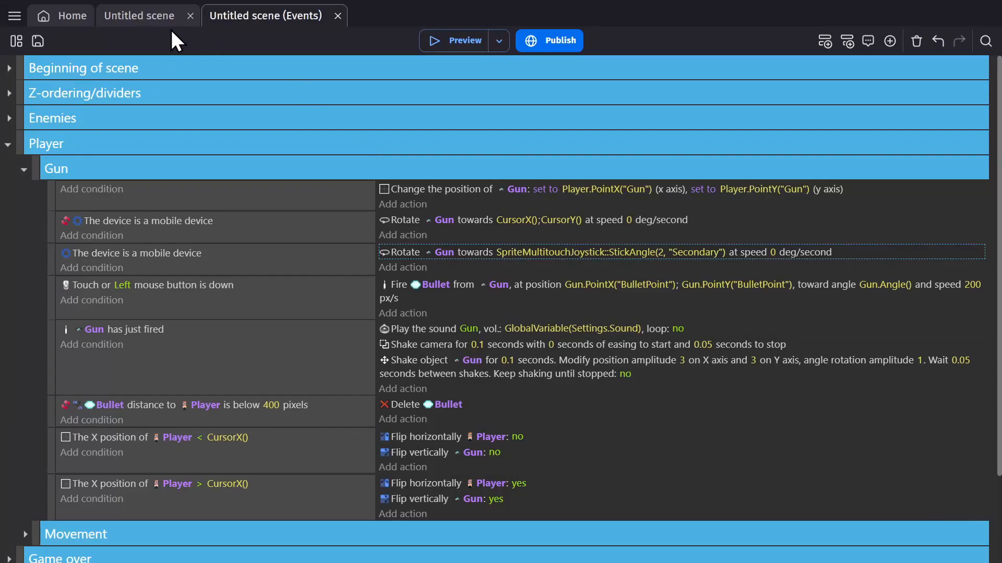
Step: Set the Aiming joystick object's multitouch controller identifier to 2 and its joystick name to Secondary, and apply the changes
click(147, 16)
double_click(671, 303)
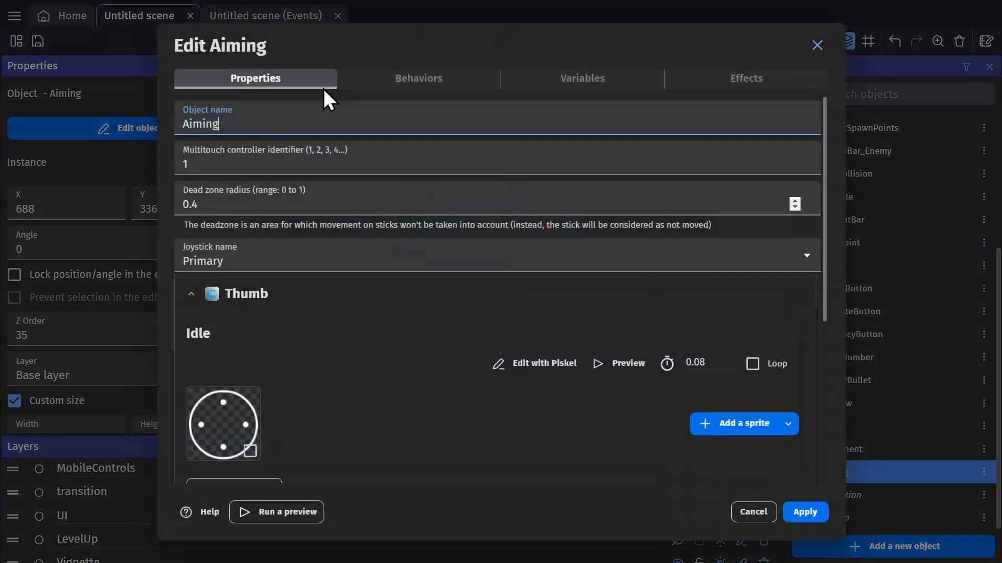
double_click(282, 156)
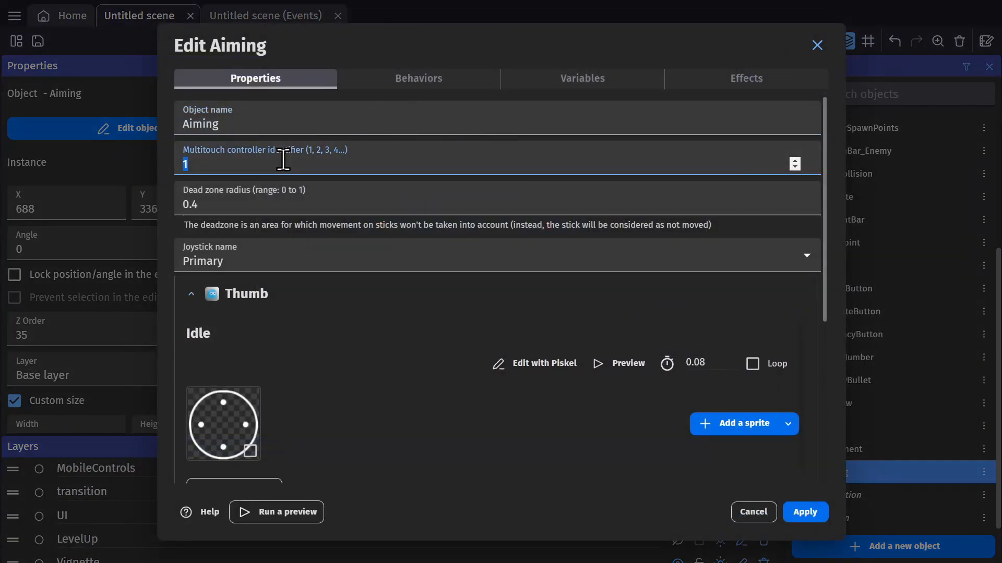
text(2)
click(261, 269)
click(262, 293)
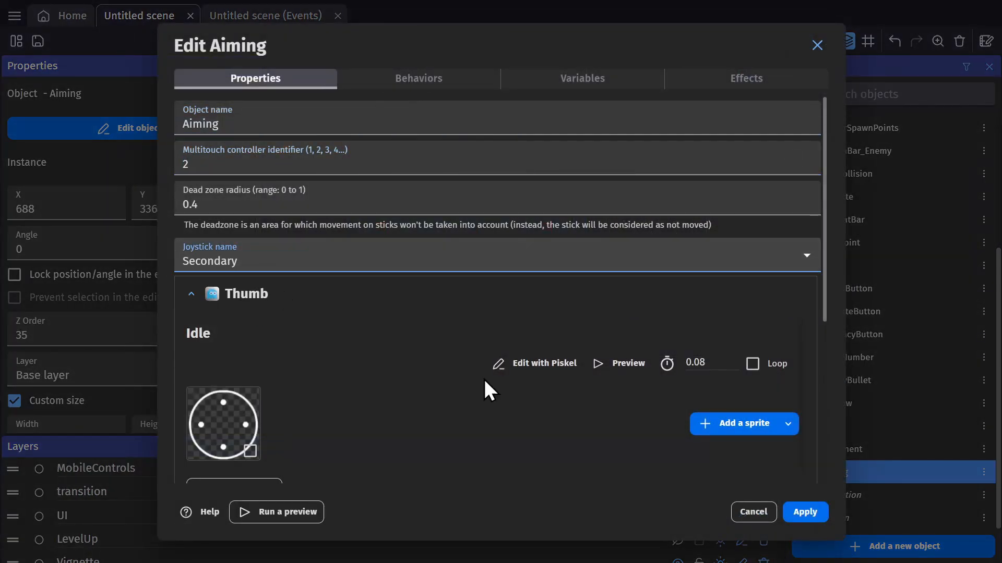
click(793, 502)
click(746, 283)
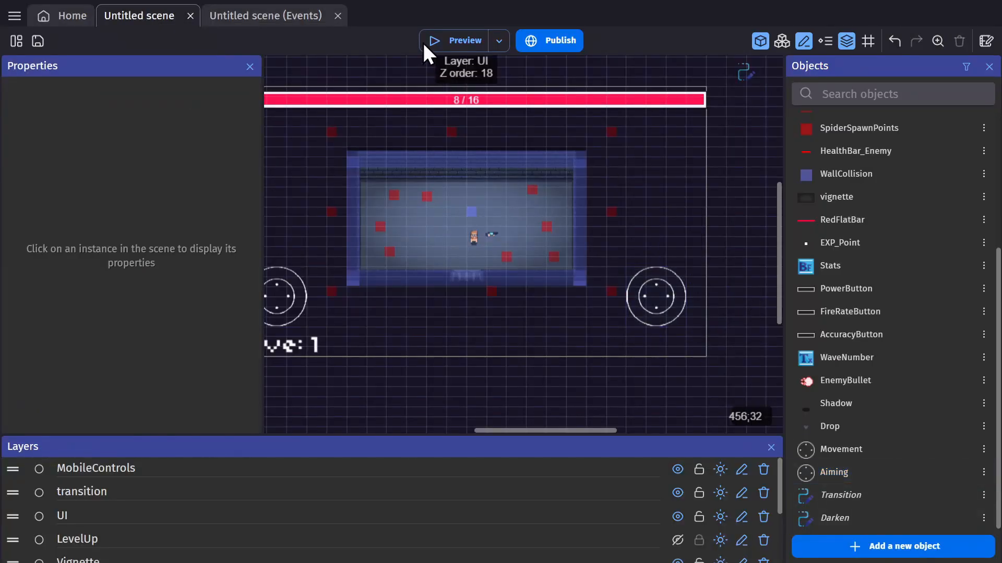
Step: Move the mobile device condition off the joystick rotation event into a new blank event, and disable the cursor rotation event
click(278, 15)
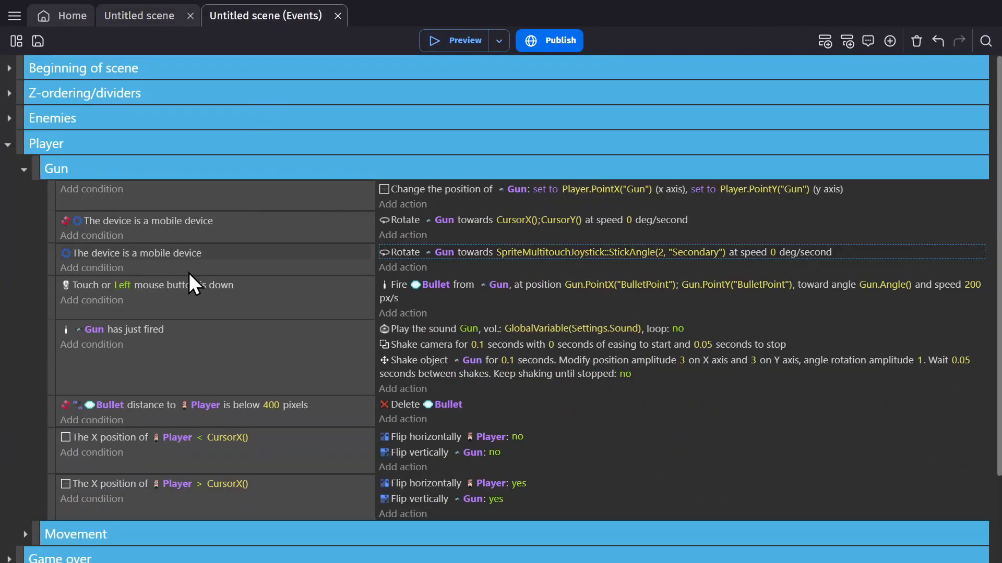
click(201, 236)
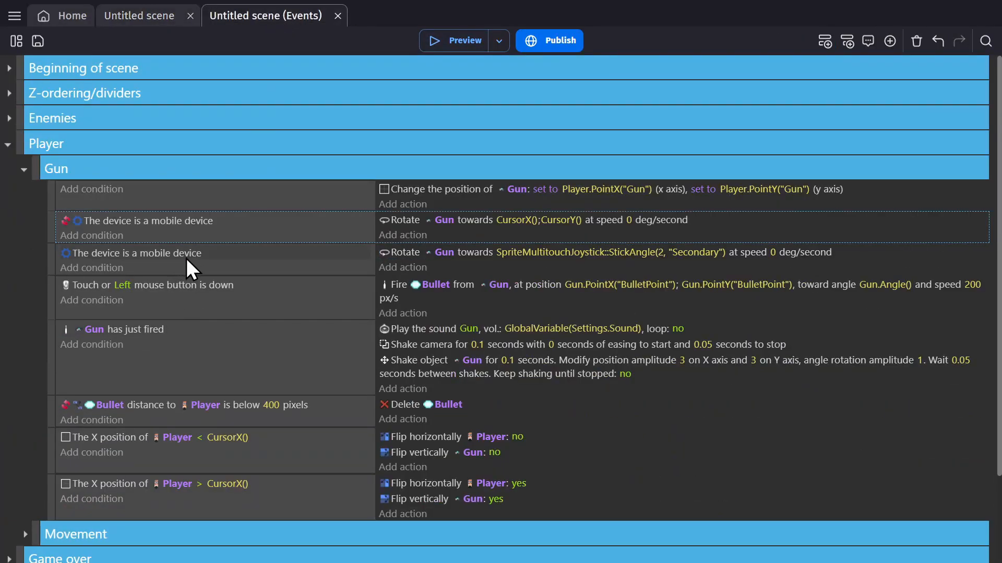
click(219, 251)
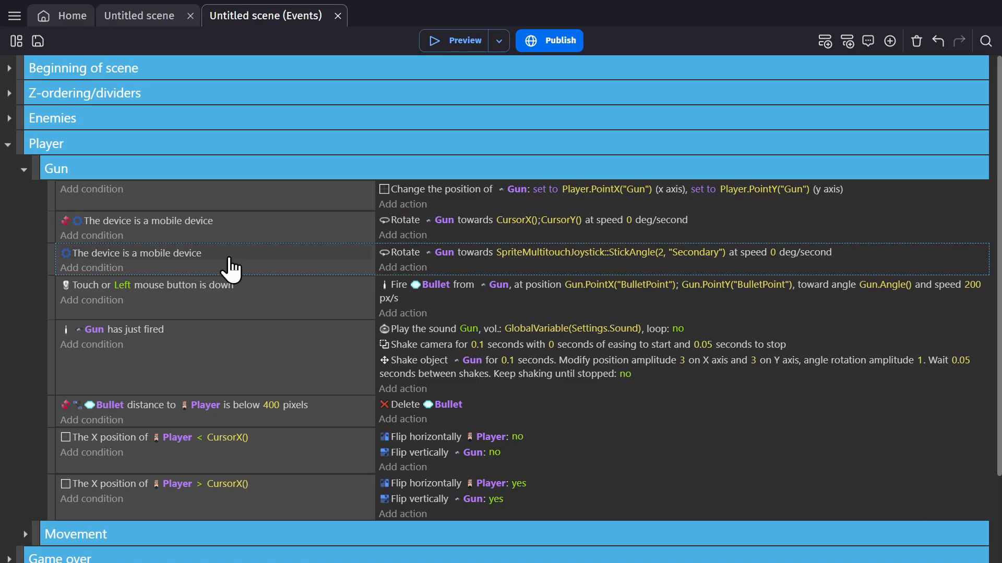
click(823, 40)
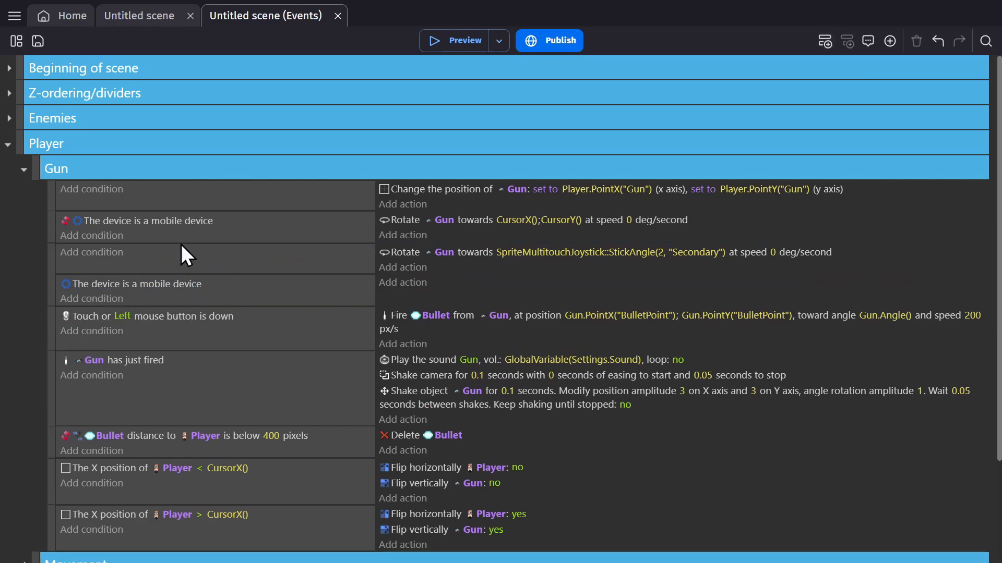
click(183, 241)
key(d)
Step: Preview the game, and move the Aiming joystick instance from the base layer to the MobileControls layer
click(468, 47)
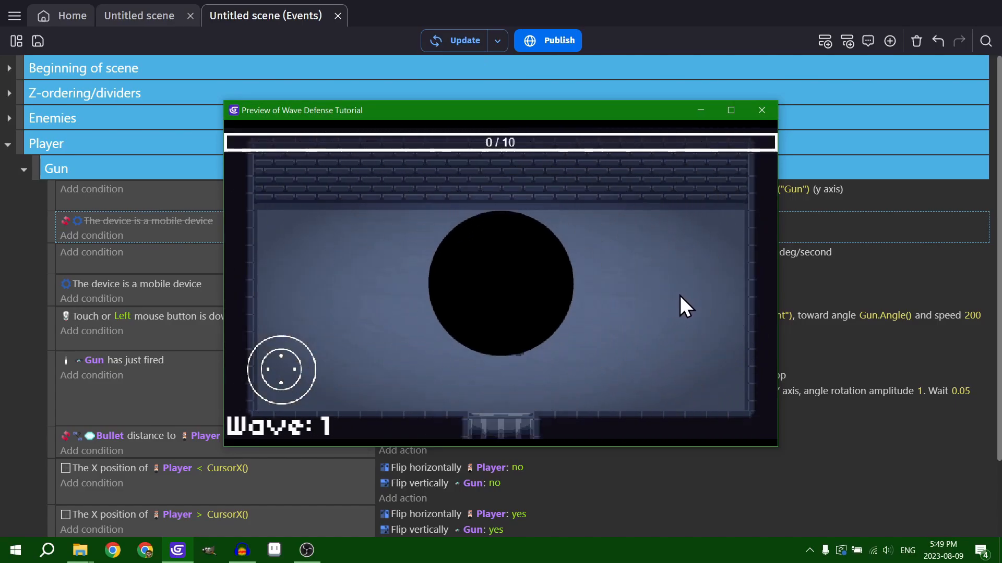
click(763, 115)
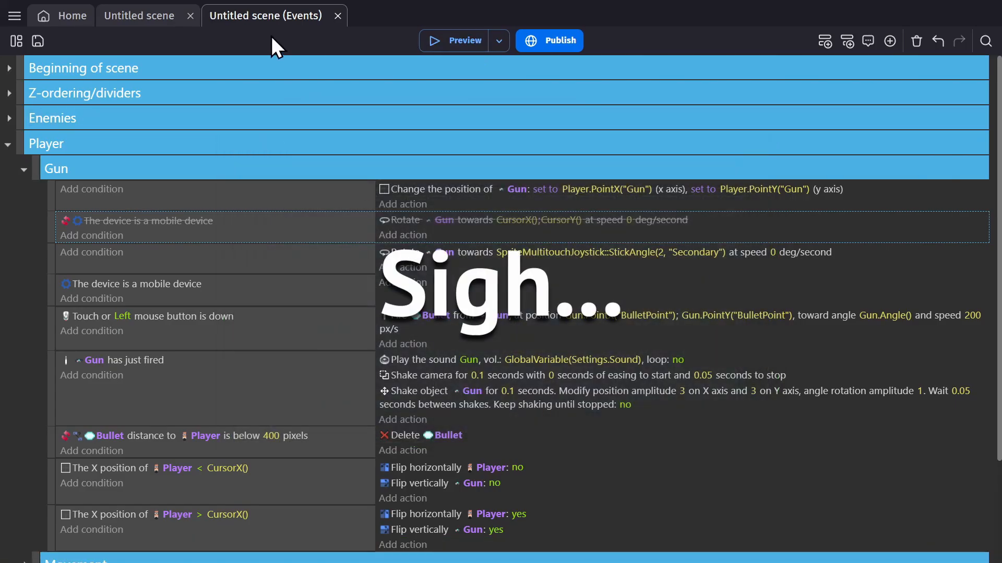
click(157, 16)
click(644, 301)
click(142, 376)
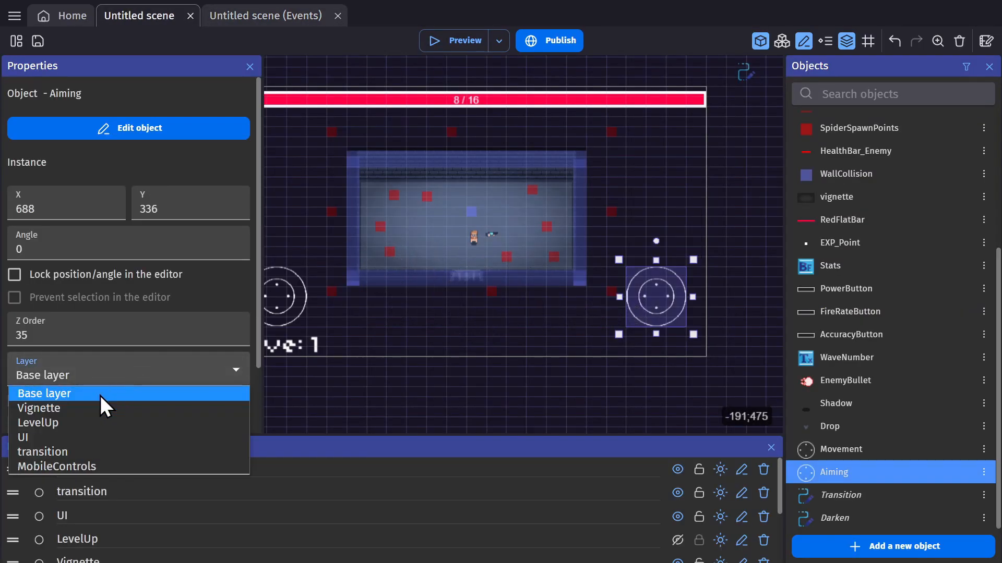
click(69, 468)
click(536, 274)
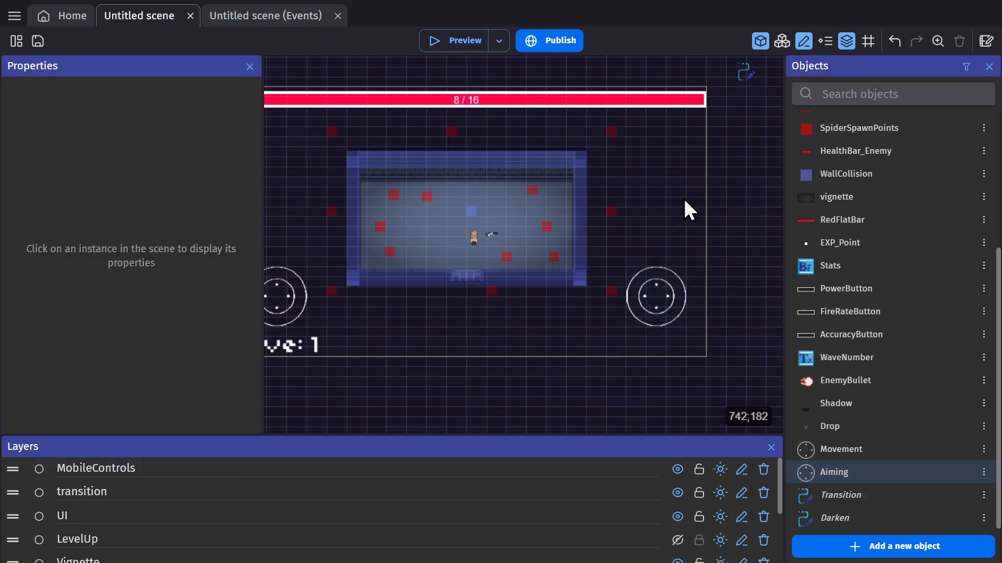
Step: Preview the game and test aiming the gun with the Aiming joystick, and close the preview
click(446, 40)
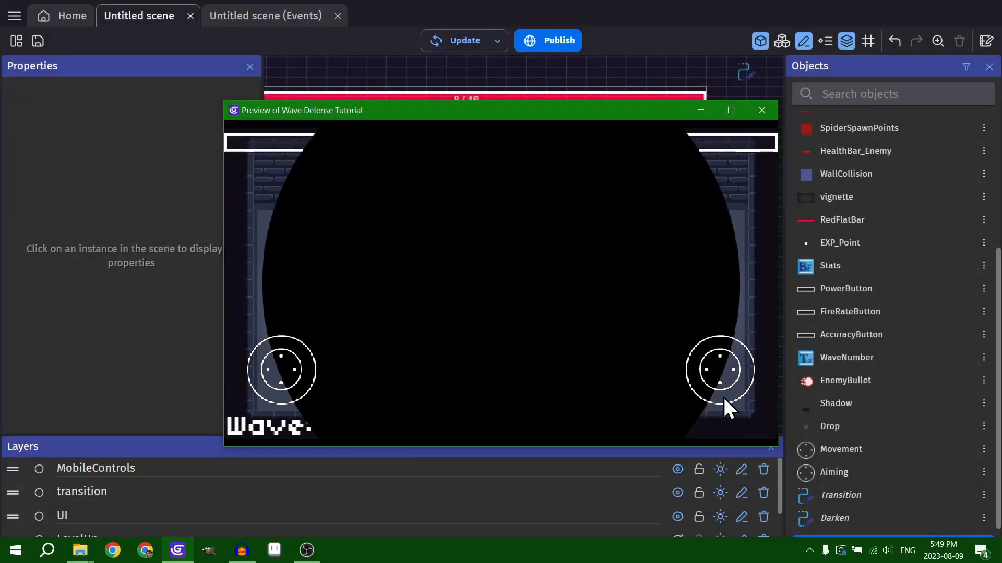
drag(724, 371, 701, 347)
mouse_move(736, 343)
mouse_down()
mouse_move(757, 421)
mouse_move(623, 395)
mouse_move(746, 386)
mouse_move(756, 373)
mouse_move(749, 349)
mouse_up()
click(762, 110)
Step: Add a 4-way joystick pushed condition for controller 2, "Secondary", direction "Left" to the event where Player's X is below CursorX()
click(282, 16)
click(197, 467)
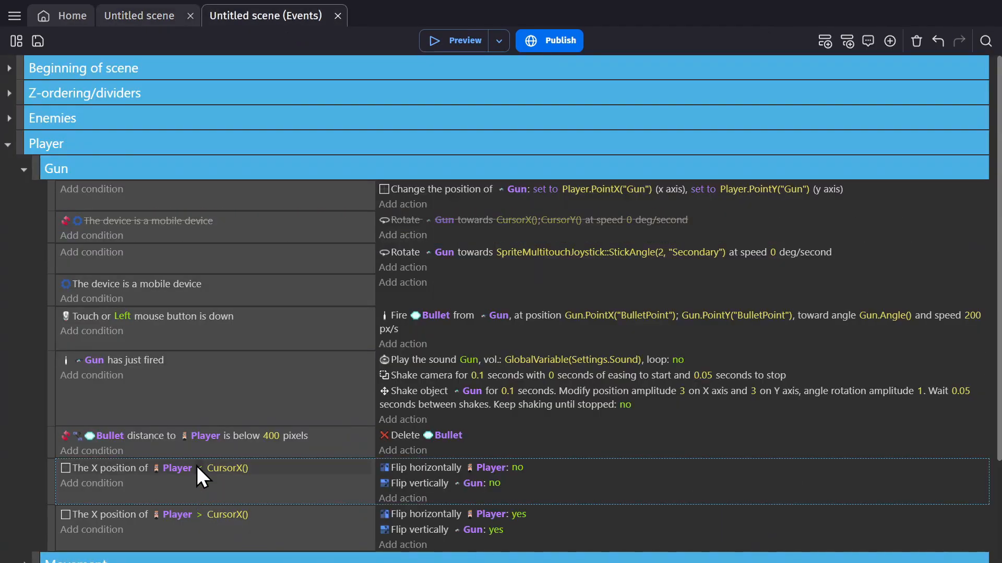
click(104, 483)
text(joystick)
click(202, 192)
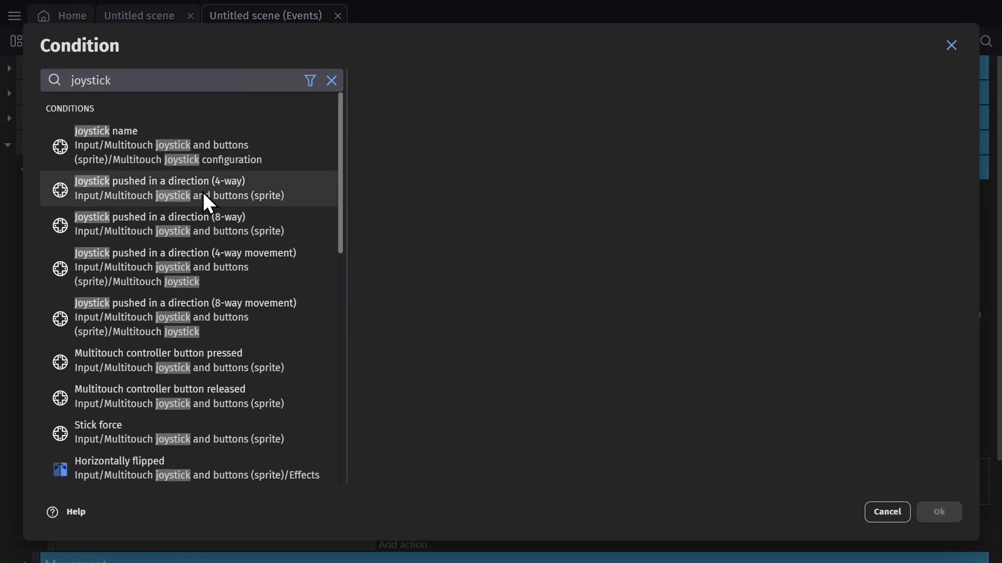
text(2)
key(Tab)
click(420, 204)
click(416, 217)
click(409, 263)
click(938, 512)
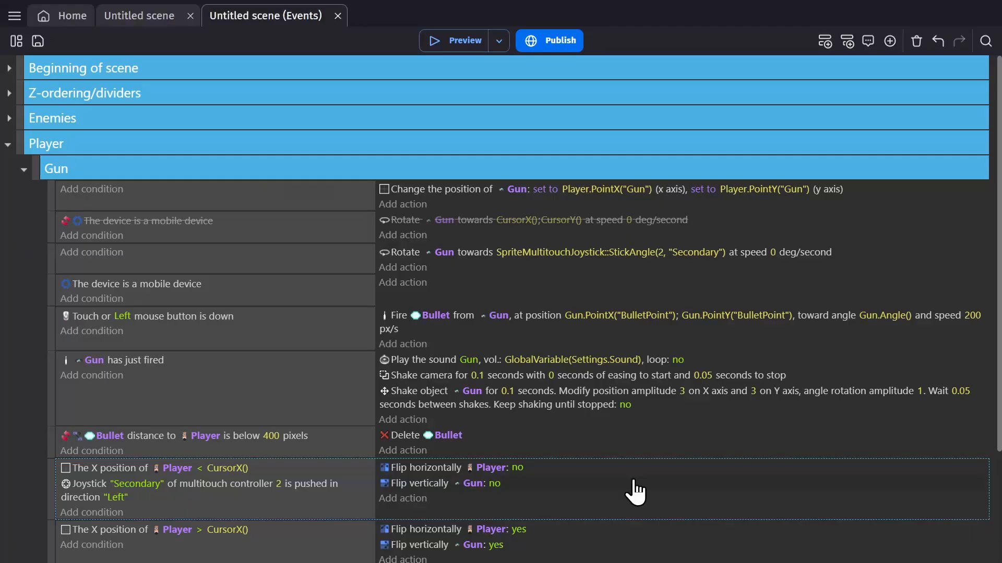
Step: Copy the joystick condition into the Player X > CursorX() event, set its direction to "Right", and preview the game
scroll(261, 375, down, 3)
click(140, 387)
key(ctrl+v)
click(116, 416)
double_click(135, 444)
key(BackSpace)
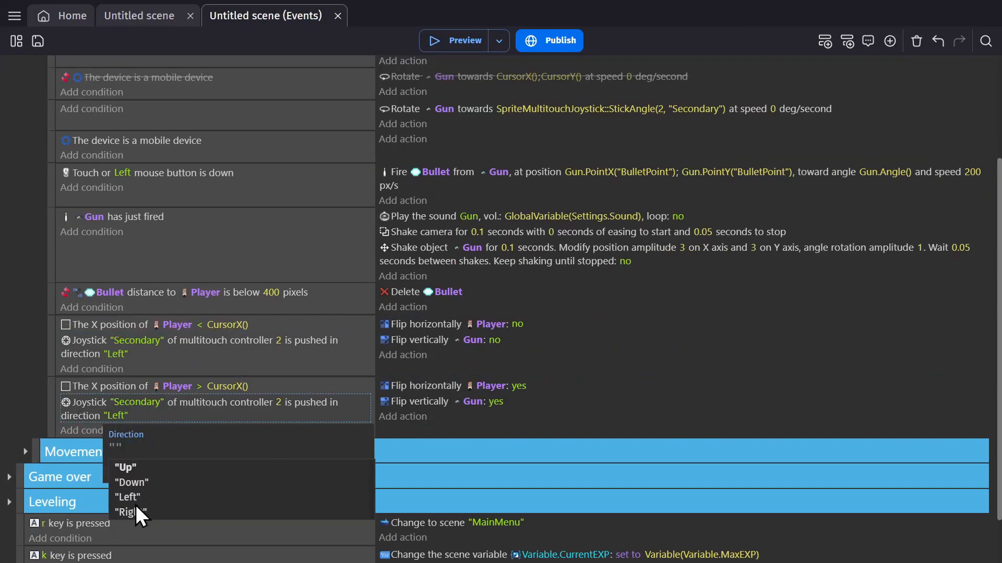
click(135, 507)
click(397, 428)
click(474, 40)
click(770, 111)
Step: Add an Or condition to the first flip event and nest its cursor position and joystick conditions inside it
click(96, 370)
text(or)
click(94, 162)
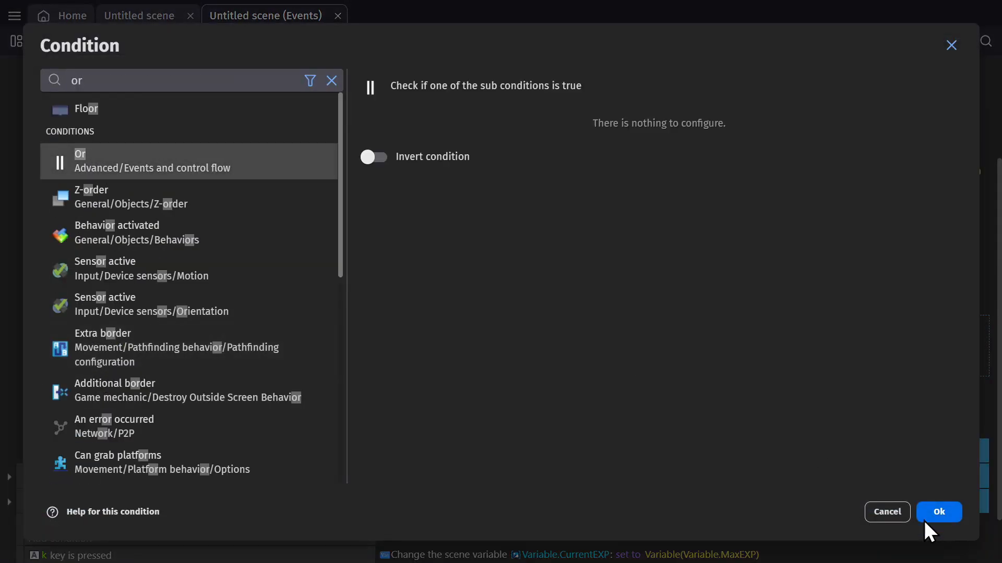
click(933, 514)
drag(110, 325, 137, 385)
drag(100, 327, 96, 382)
Step: Add an Or condition to the second flip event and nest its Player X > CursorX() and "Right" joystick conditions inside it
click(93, 461)
text(or)
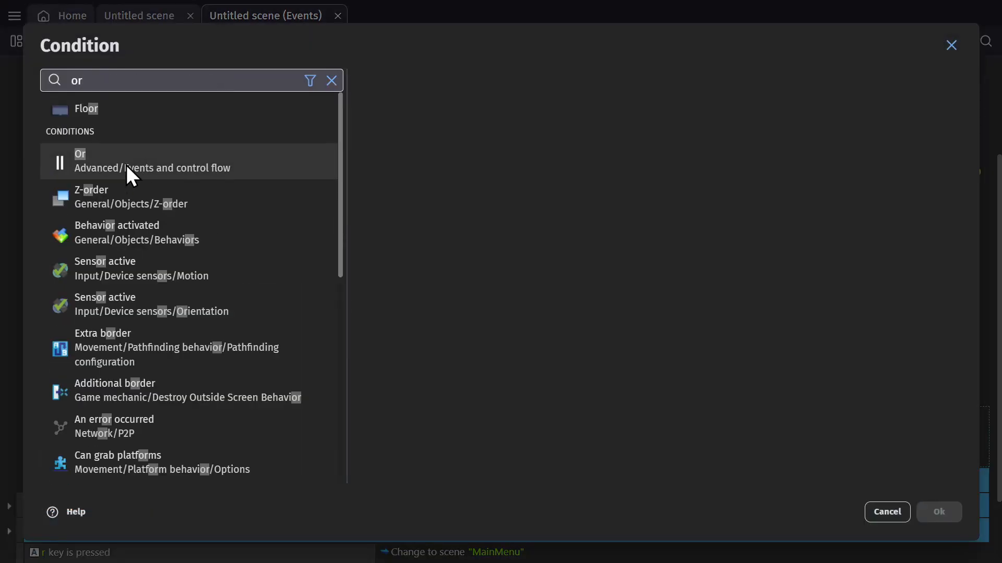
click(126, 165)
click(937, 512)
drag(121, 434, 109, 474)
drag(109, 417, 118, 447)
click(517, 451)
Step: Preview the game and test whether the Aiming joystick flips the player and gun correctly
click(460, 41)
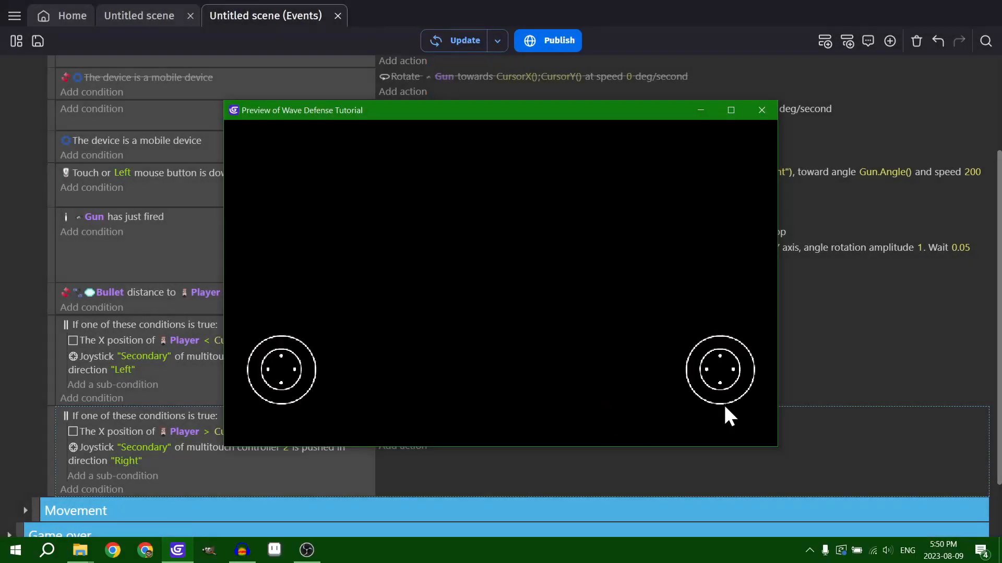
mouse_move(721, 375)
mouse_down()
mouse_move(781, 377)
mouse_move(673, 369)
mouse_up()
click(768, 112)
double_click(198, 451)
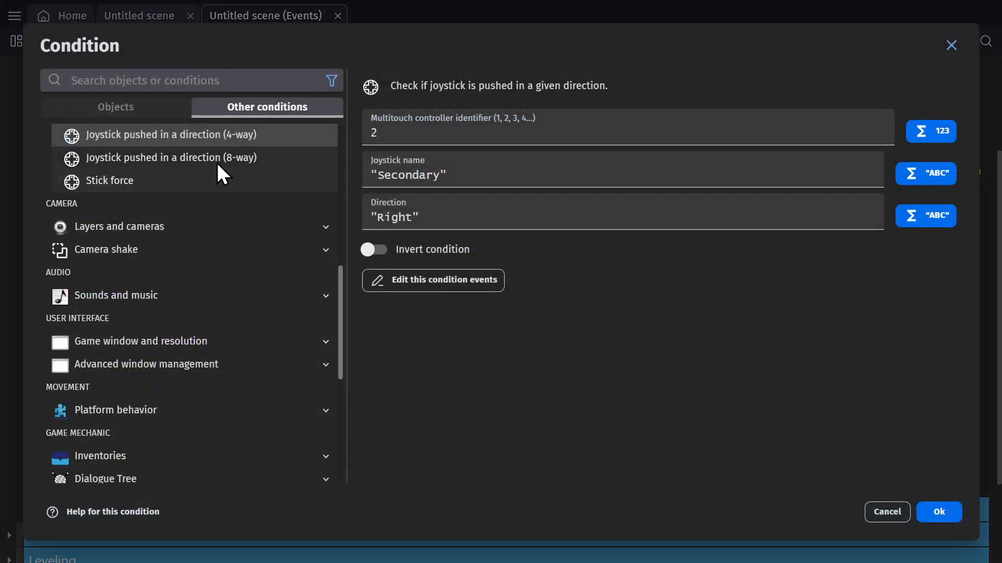
scroll(140, 305, up, 3)
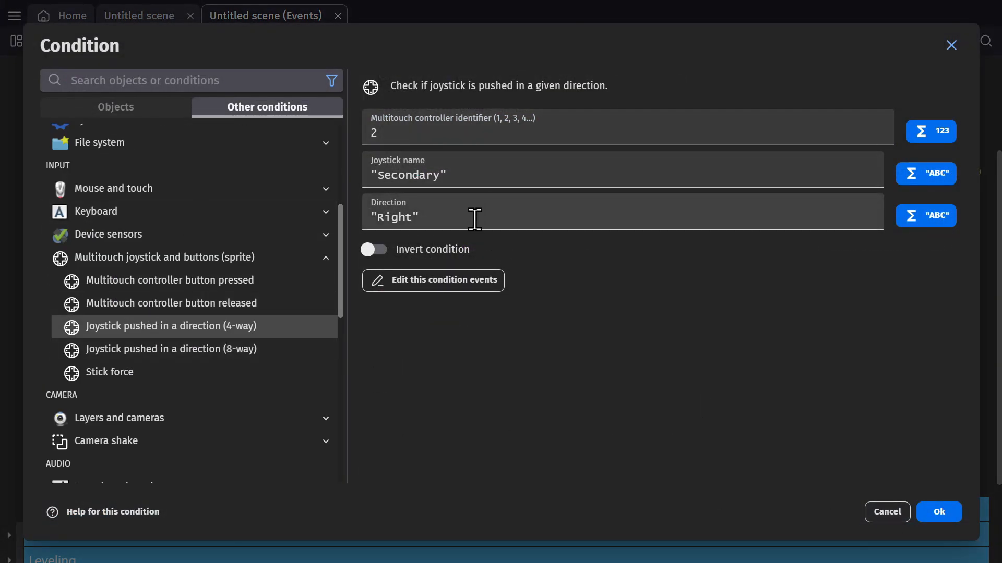
click(887, 512)
Step: Swap the joystick conditions between the two flip events so "Right" is in the first and "Left" in the second
drag(195, 450, 195, 384)
drag(195, 358, 207, 472)
drag(207, 471, 206, 473)
Step: Preview the game and test aiming and flipping in both directions with the Aiming joystick, and close the preview
click(464, 40)
drag(720, 370, 619, 376)
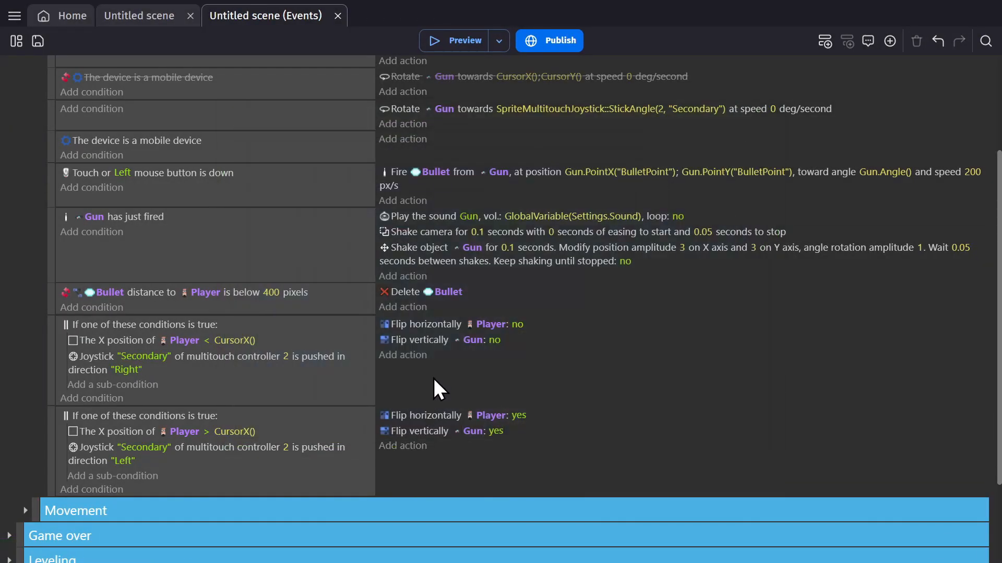
click(433, 377)
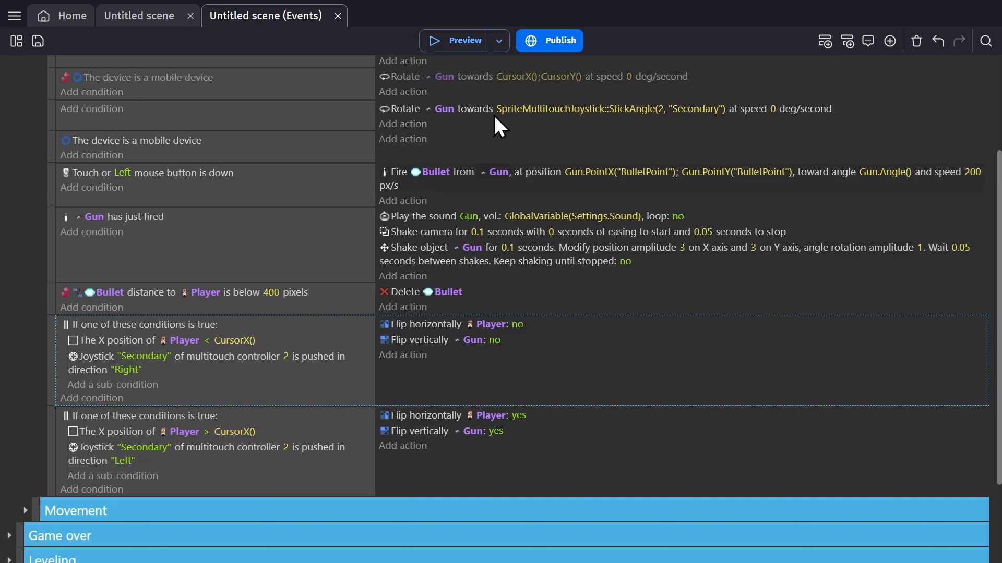
click(454, 40)
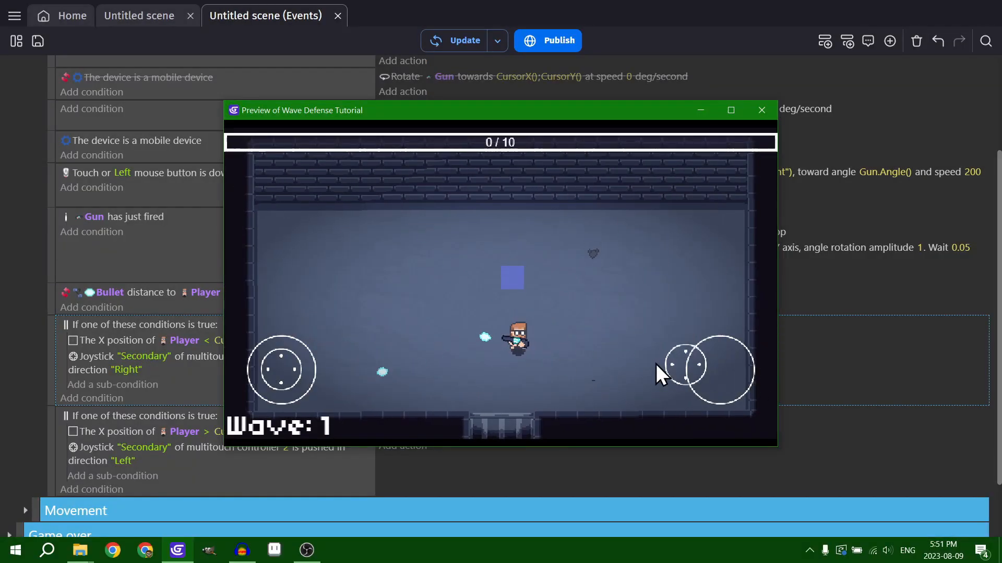
drag(656, 364, 737, 376)
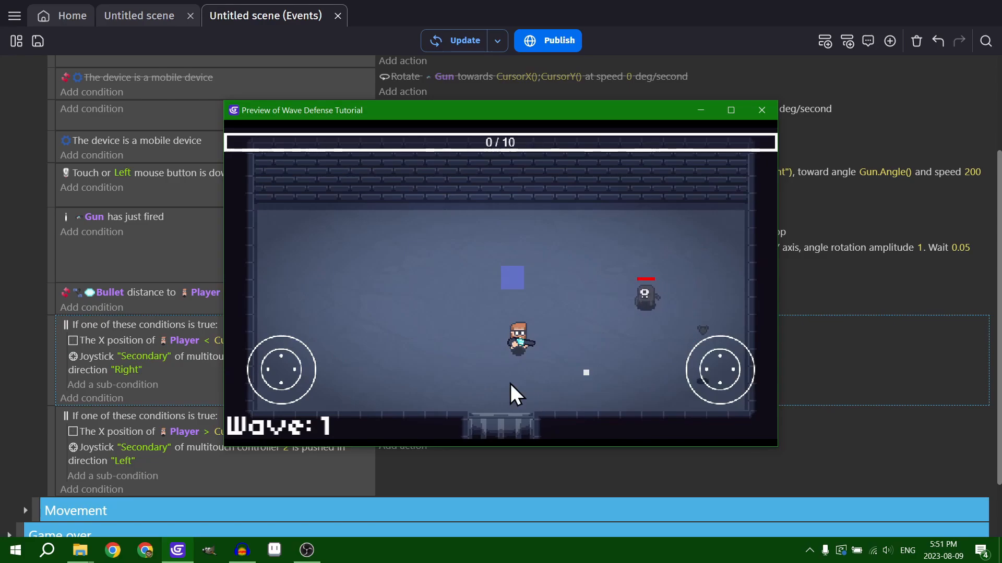
click(758, 111)
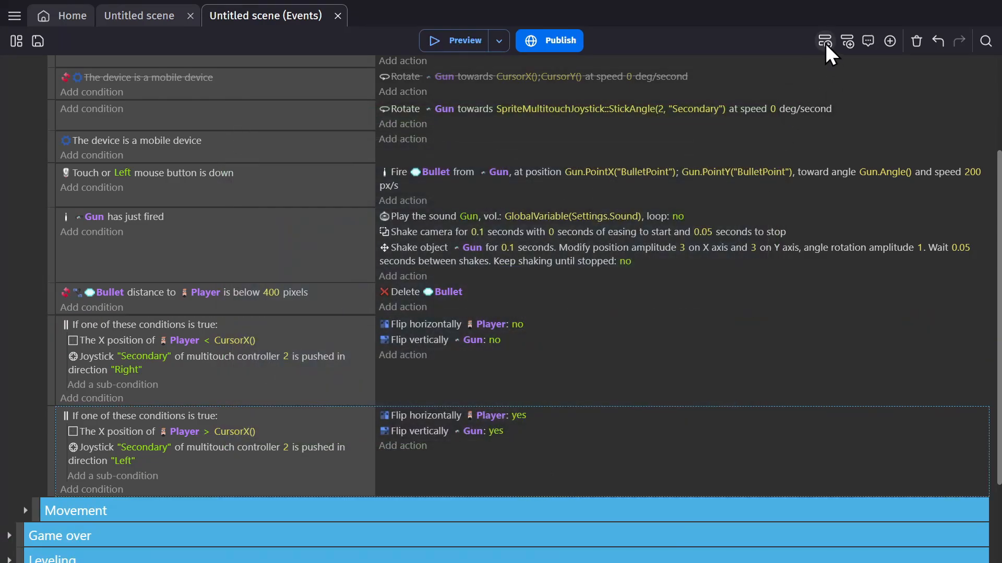
Step: Duplicate the two events that flip the Player and Gun within the Gun group
click(825, 42)
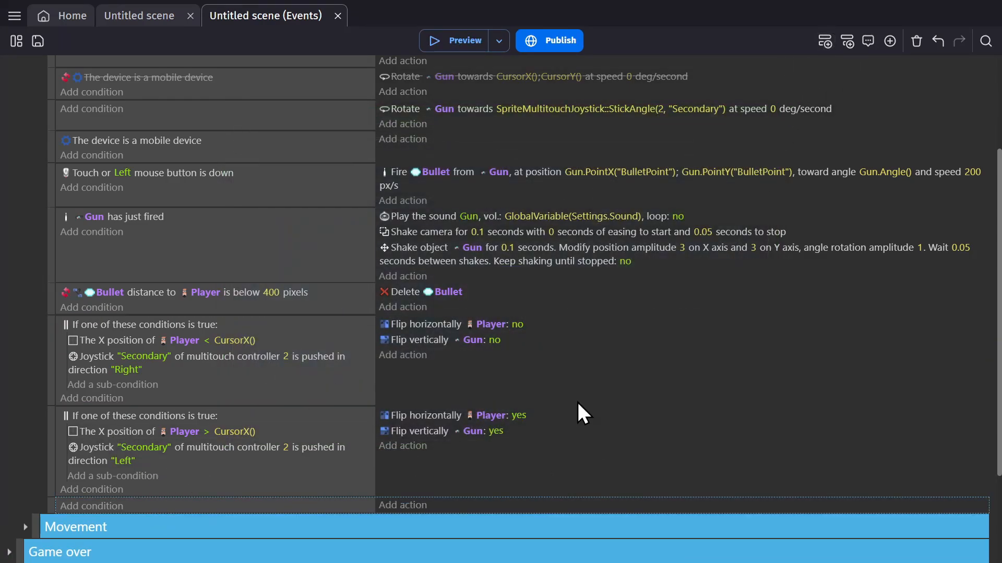
click(455, 477)
shift+click(460, 374)
key(ctrl+c)
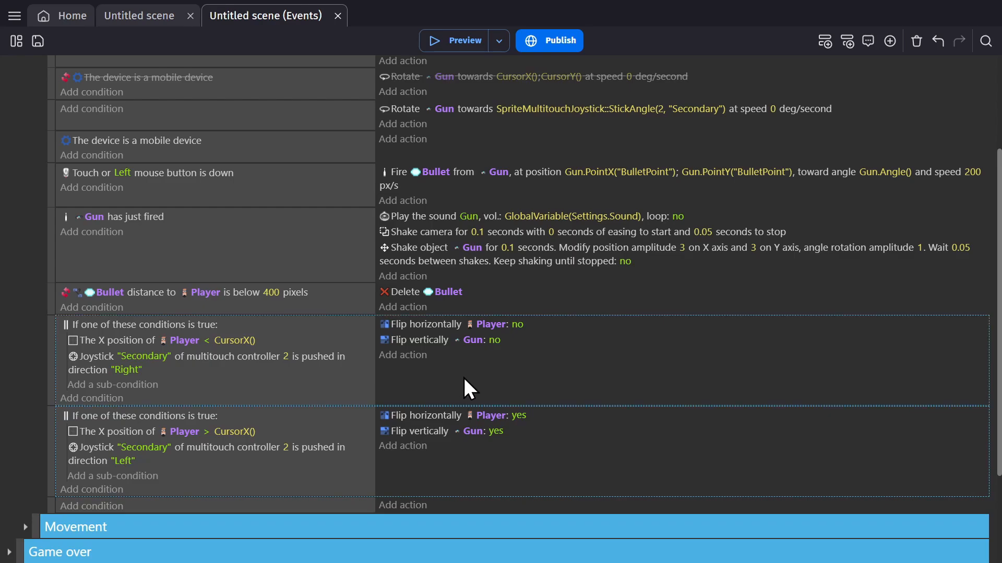
key(ctrl+v)
click(342, 493)
key(Delete)
Step: Reduce one pair of flip events to only their "Secondary" joystick direction conditions, removing the Or wrappers and cursor position conditions
key(Delete)
drag(96, 246, 92, 225)
click(89, 255)
key(Delete)
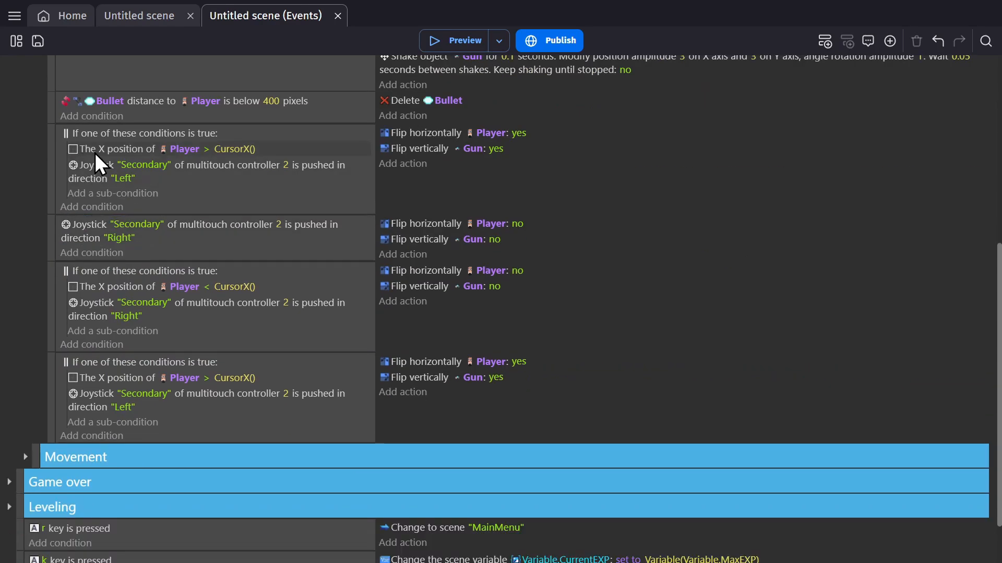
click(94, 153)
key(Delete)
drag(94, 155, 99, 135)
click(106, 161)
Step: Reduce the other pair of flip events to only their CursorX() position conditions without Or wrappers, and disable both events
drag(91, 244, 93, 227)
click(95, 241)
key(Delete)
drag(100, 312, 99, 298)
click(100, 312)
key(Delete)
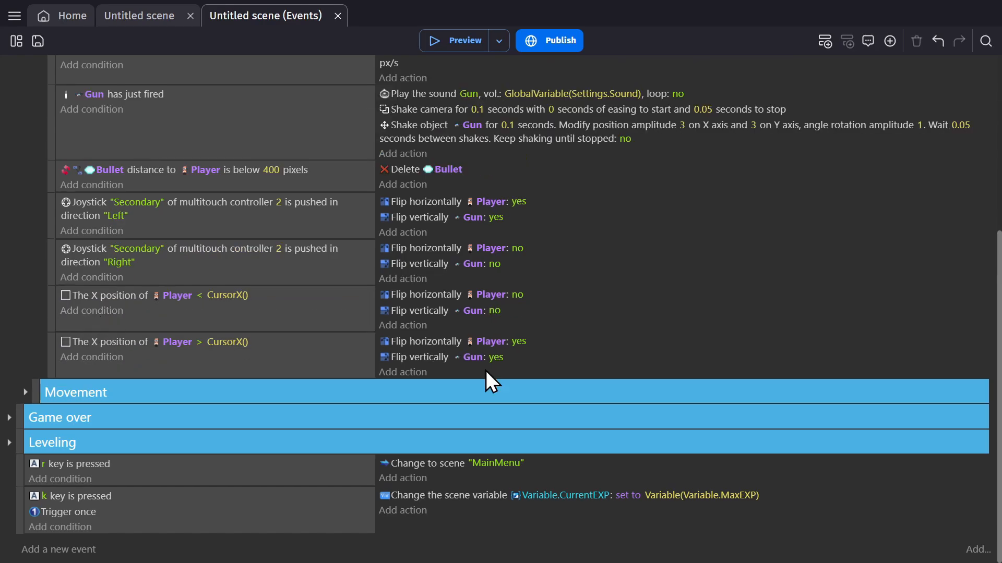
click(323, 321)
key(d)
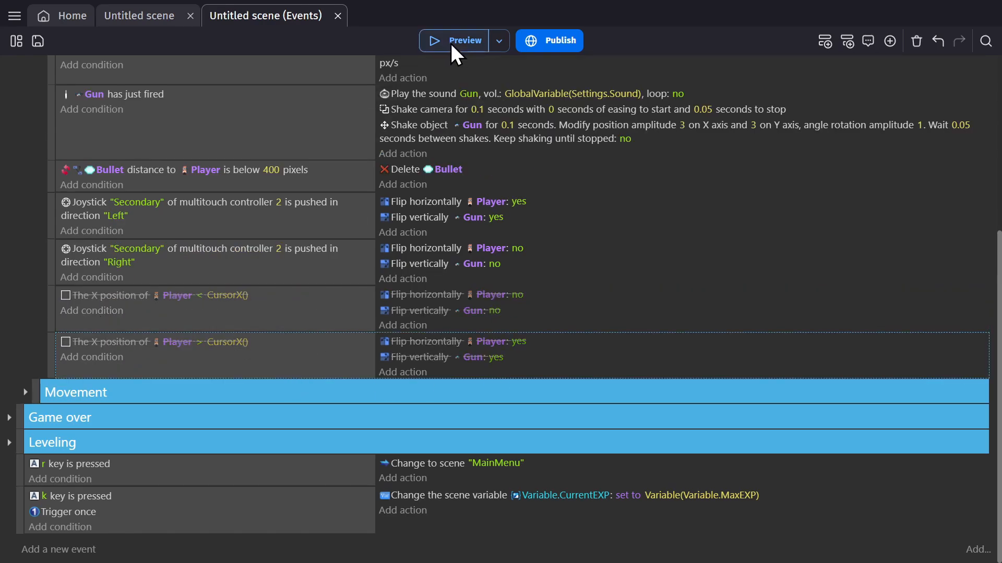
Step: Preview the game and test flipping the player and gun using only the Aiming joystick, and close the preview
click(451, 43)
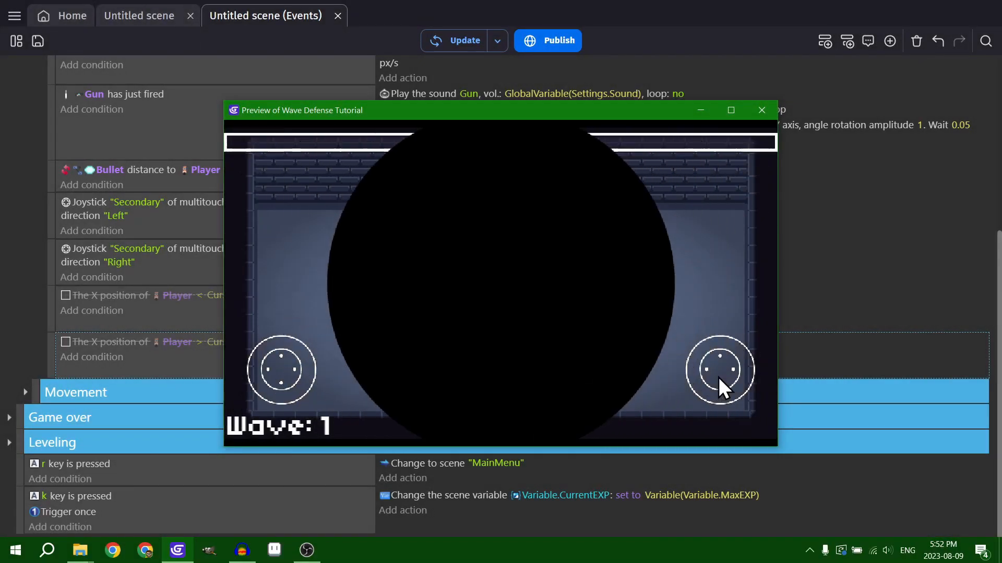
mouse_move(721, 375)
mouse_down()
mouse_move(655, 370)
mouse_move(730, 355)
mouse_move(749, 367)
mouse_move(587, 381)
mouse_move(762, 371)
mouse_move(628, 371)
mouse_move(683, 380)
mouse_move(650, 376)
mouse_move(755, 360)
mouse_move(670, 404)
mouse_move(679, 397)
mouse_up()
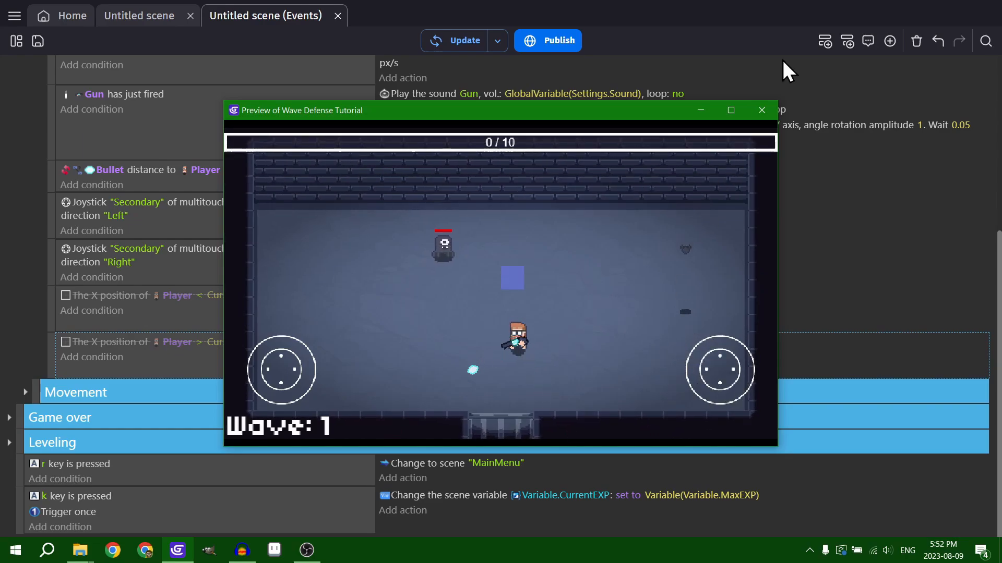
click(773, 110)
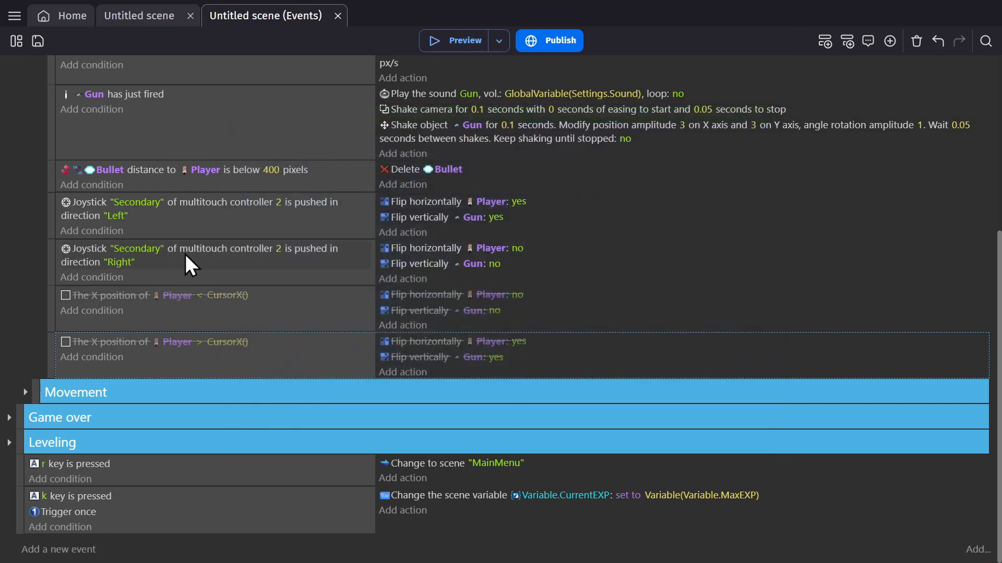
double_click(186, 253)
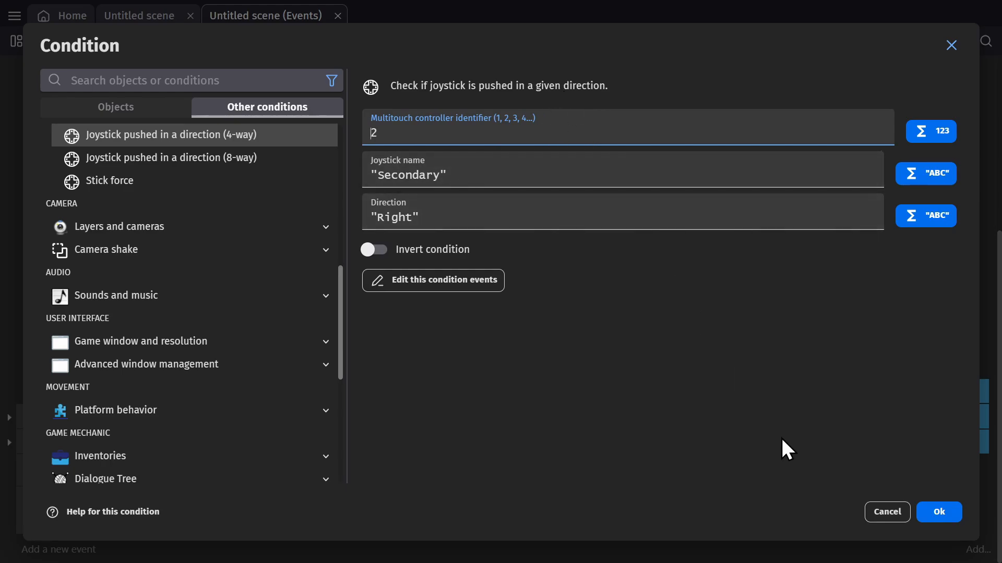
click(888, 516)
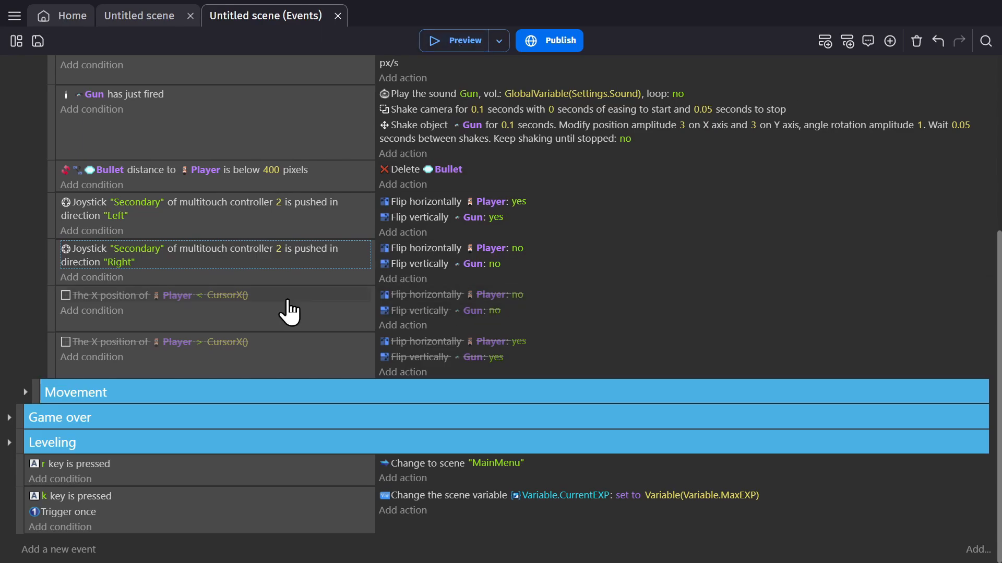
click(253, 313)
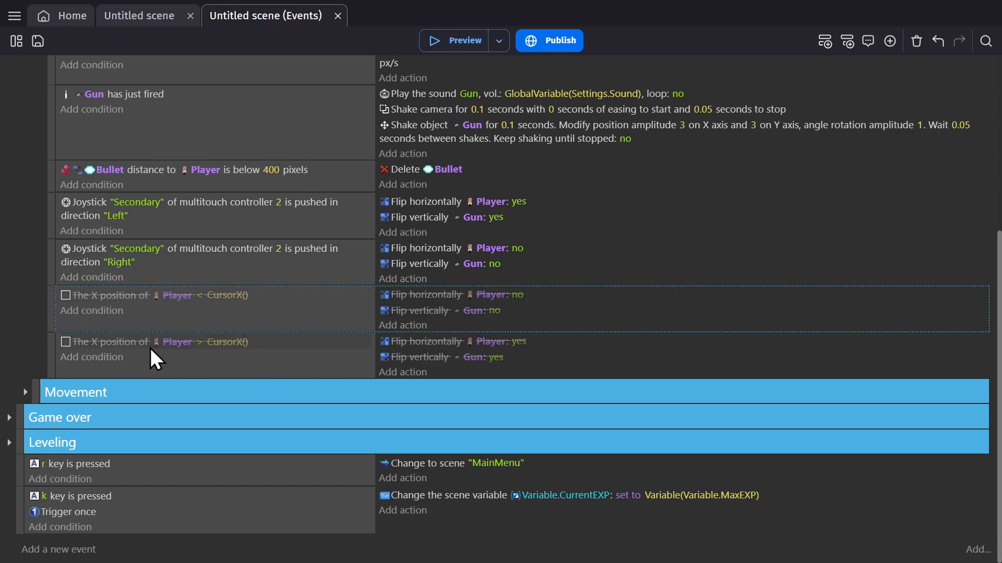
Step: Add an event with a copied "The device is a mobile device" condition and nest both "Secondary" joystick flip events under it
click(184, 227)
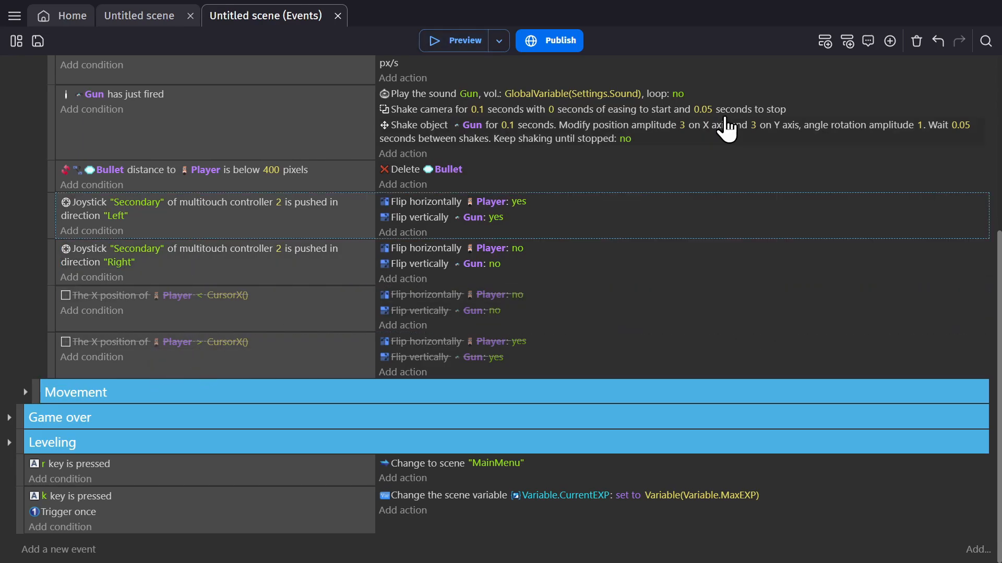
click(825, 41)
scroll(108, 240, up, 4)
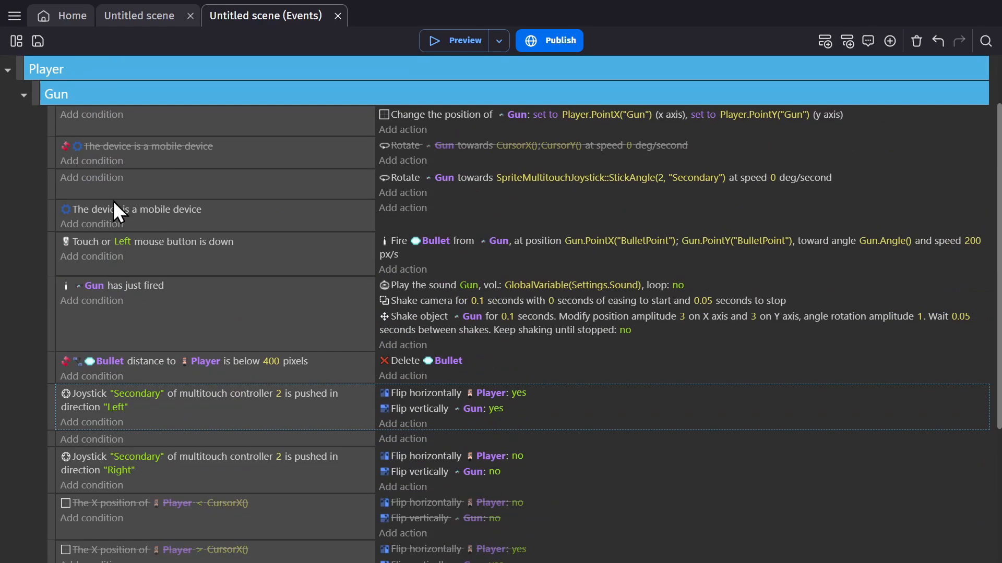
click(113, 206)
key(ctrl+c)
scroll(117, 208, down, 4)
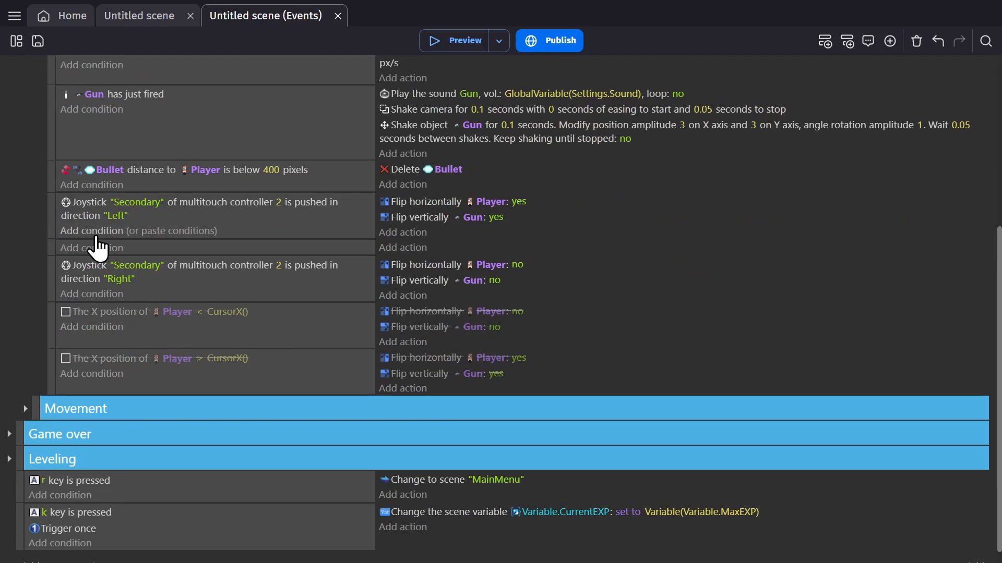
click(139, 251)
drag(51, 251, 80, 230)
drag(53, 281, 73, 280)
Step: Nest both CursorX() flip events under a new event with an inverted "The device is a mobile device" condition, and enable them
click(208, 346)
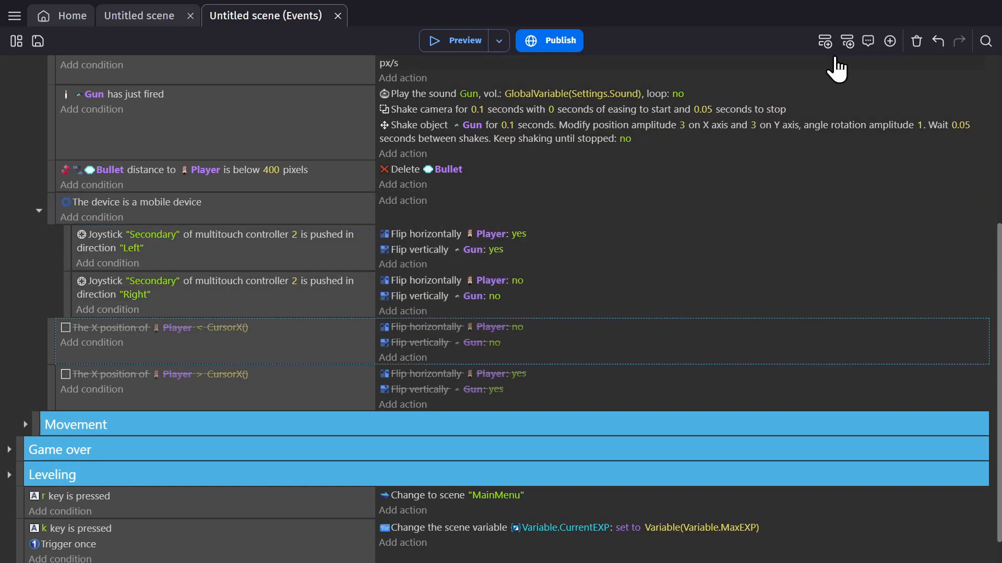
click(825, 41)
click(163, 374)
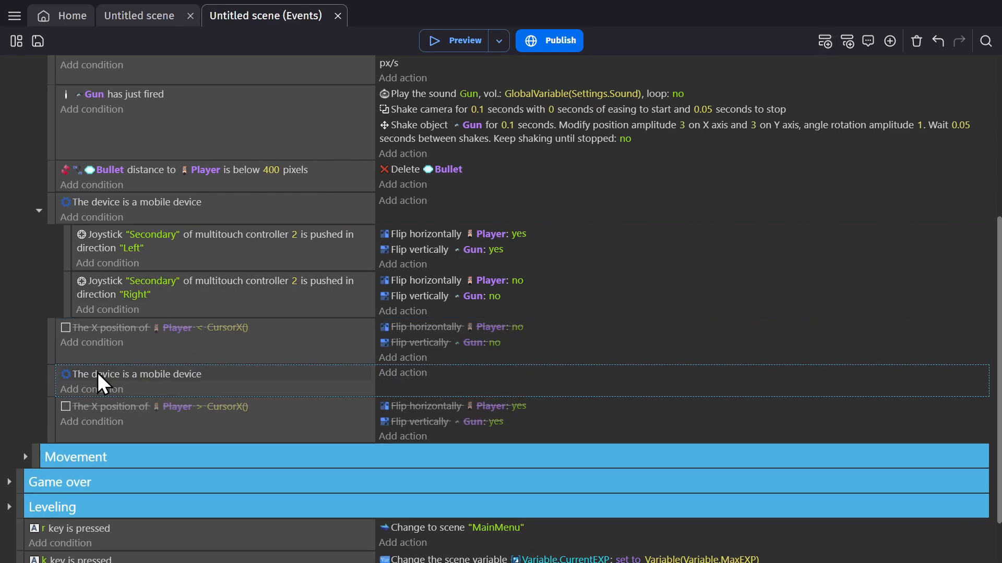
right_click(98, 372)
click(158, 497)
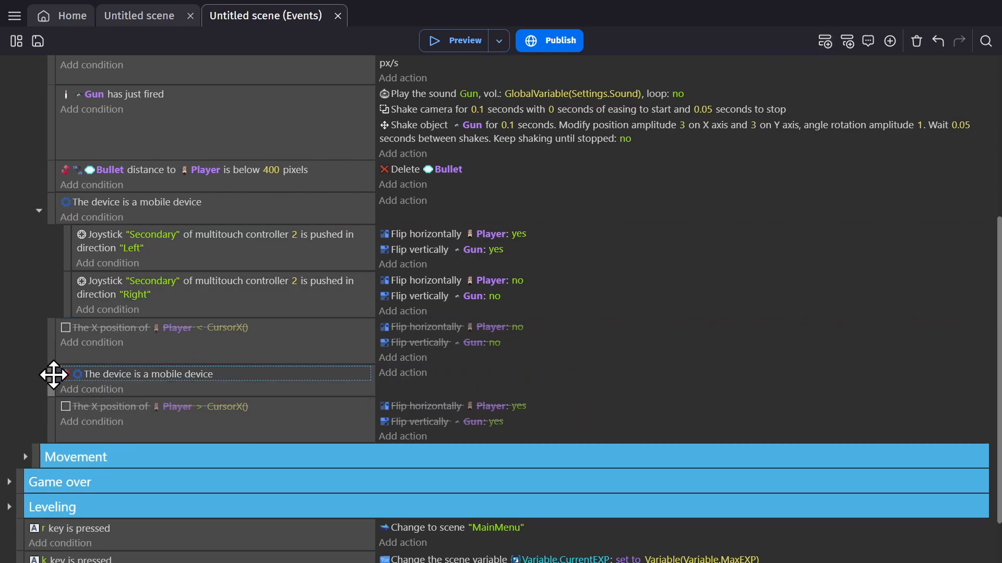
drag(49, 374, 85, 369)
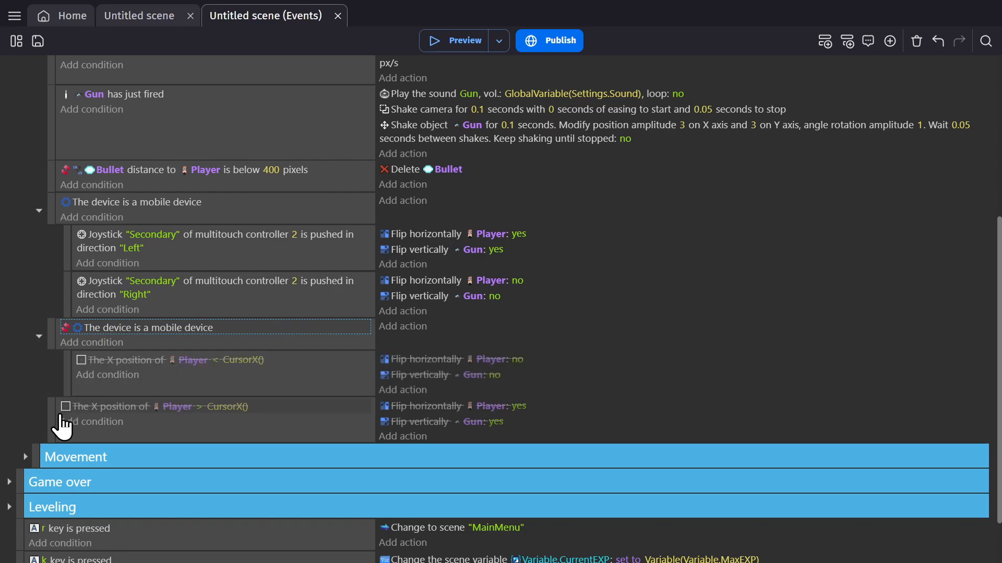
drag(53, 415, 80, 411)
click(184, 385)
key(d)
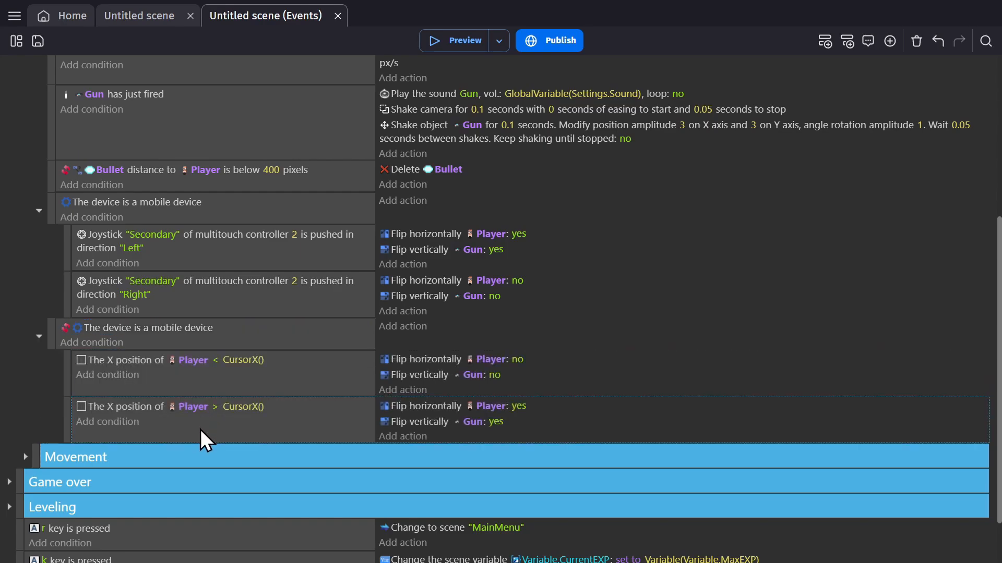
Step: Move the mobile device condition into the StickAngle rotation event, deleting the emptied event, and enable the cursor-based Gun rotation event
scroll(182, 313, up, 3)
drag(139, 210, 140, 182)
click(167, 159)
key(d)
click(267, 211)
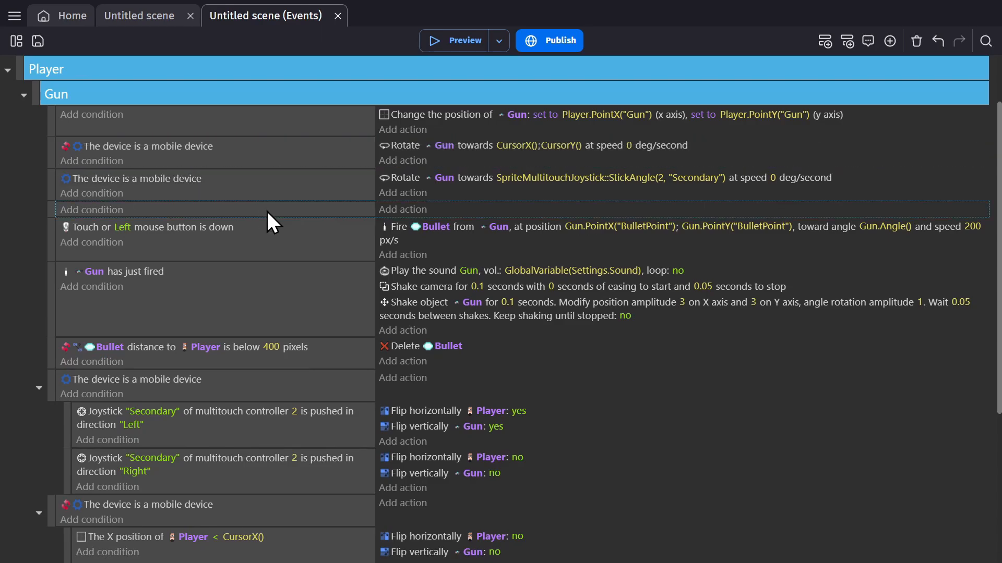
key(Delete)
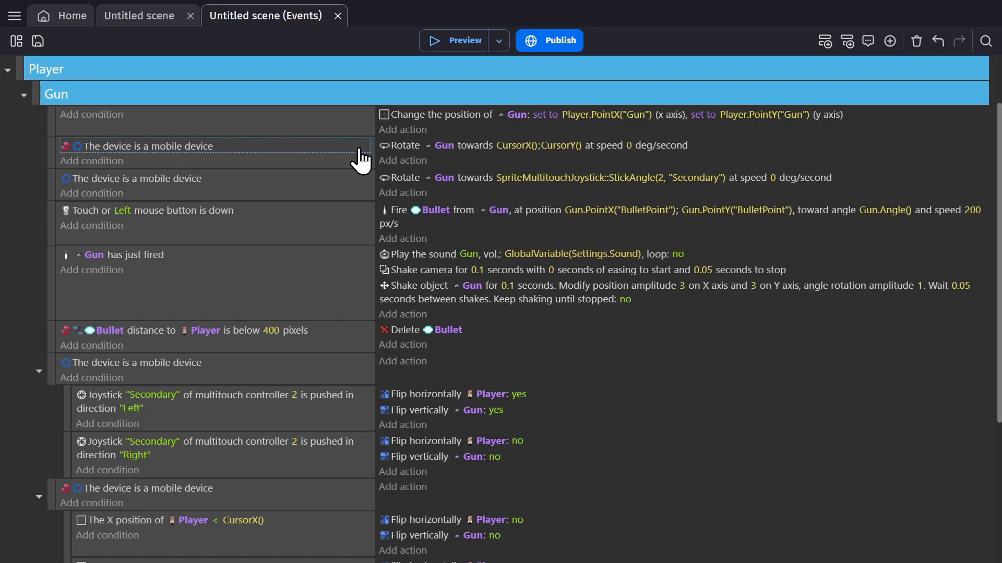
click(399, 148)
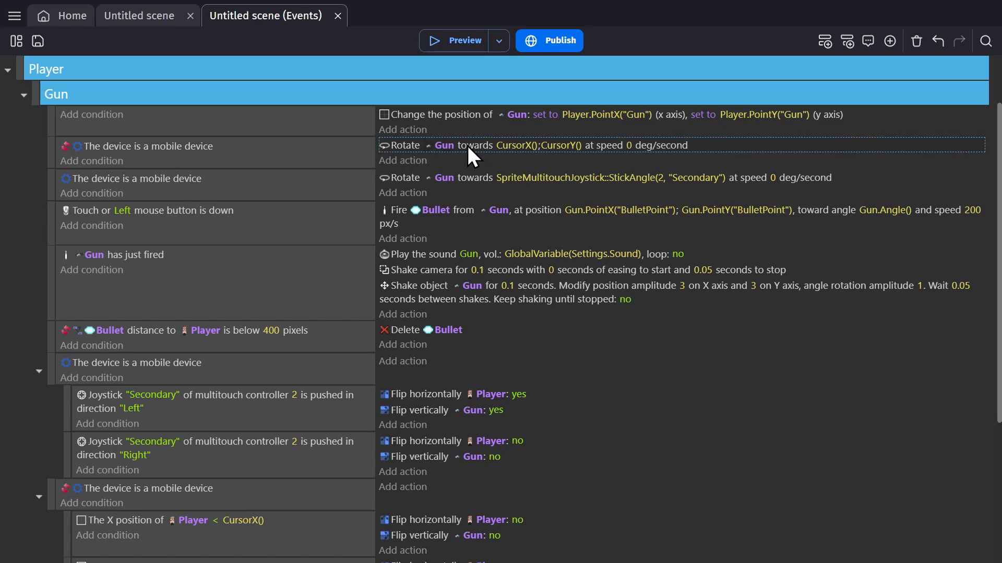
click(130, 182)
click(405, 179)
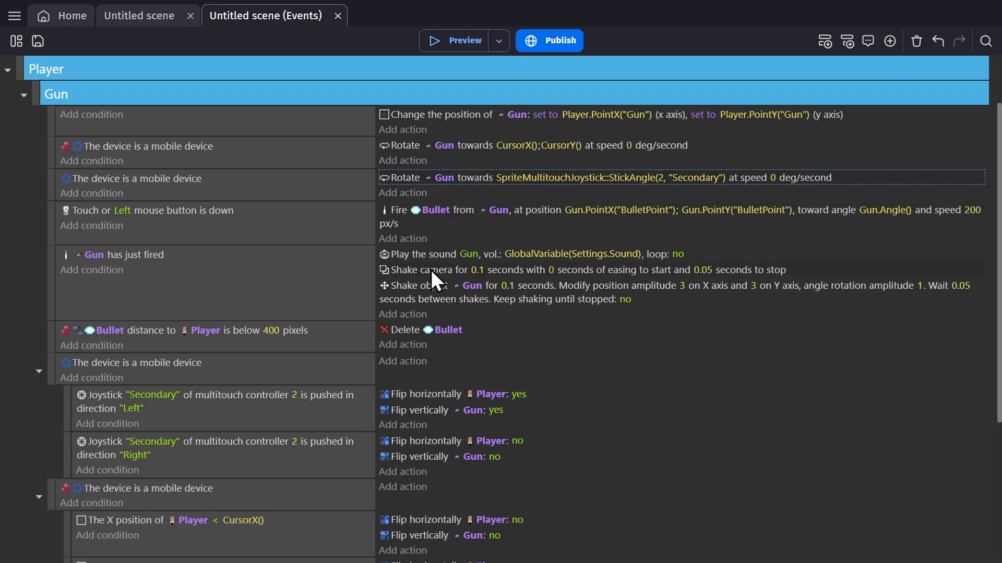
scroll(439, 253, down, 3)
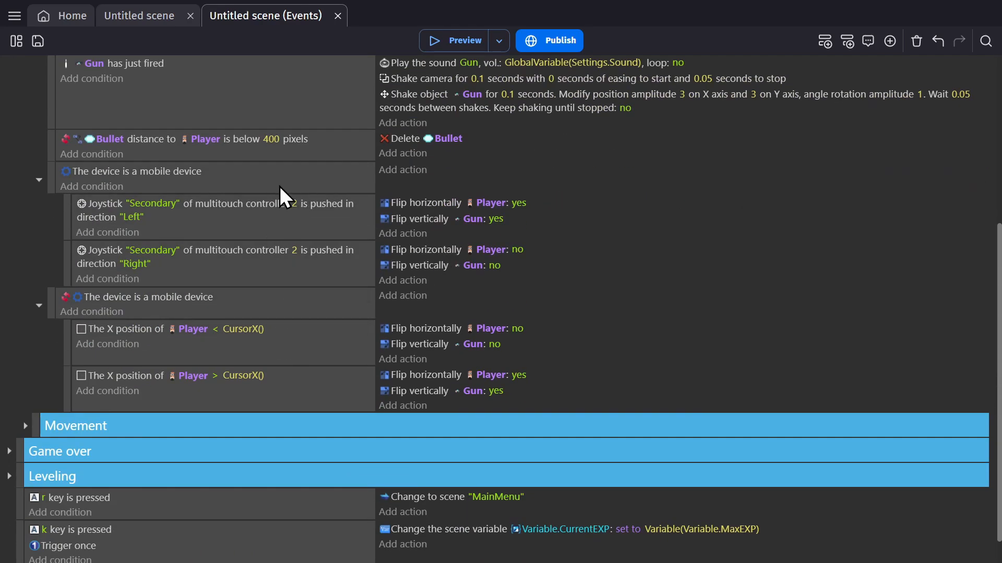
click(265, 302)
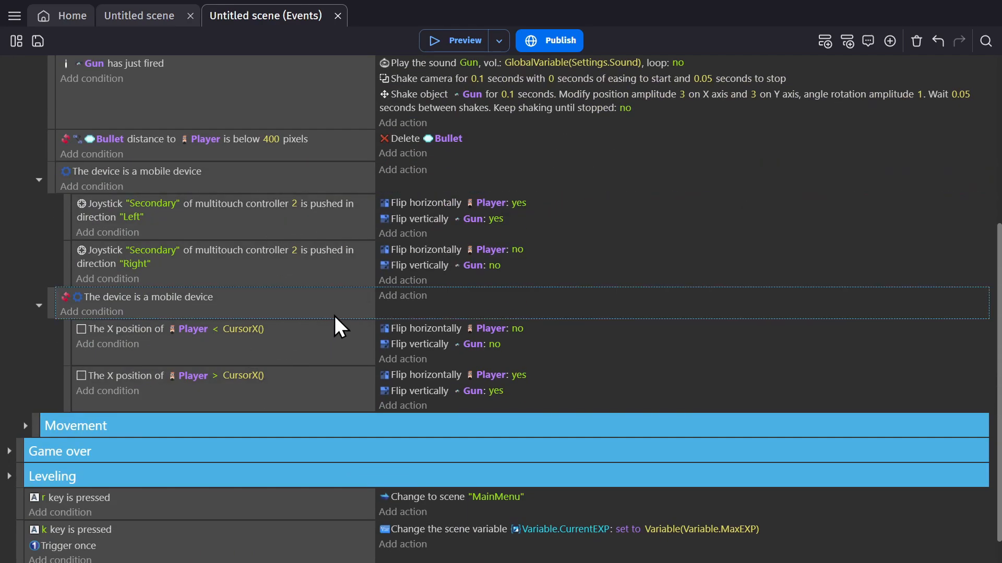
Step: Add an Or condition and use it to wrap the "Touch or Left mouse button is down" condition of the bullet firing event
scroll(334, 315, up, 3)
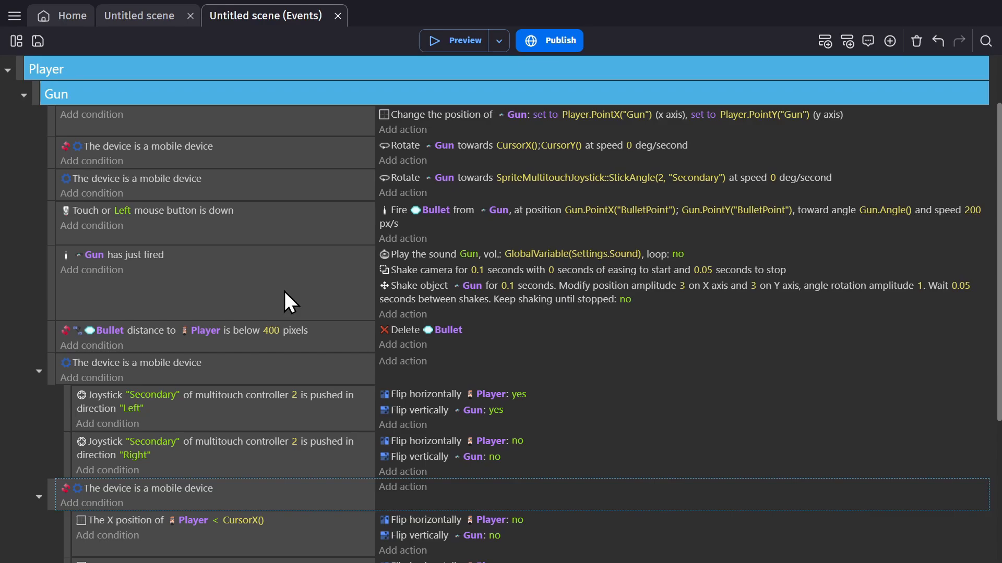
click(99, 271)
text(or)
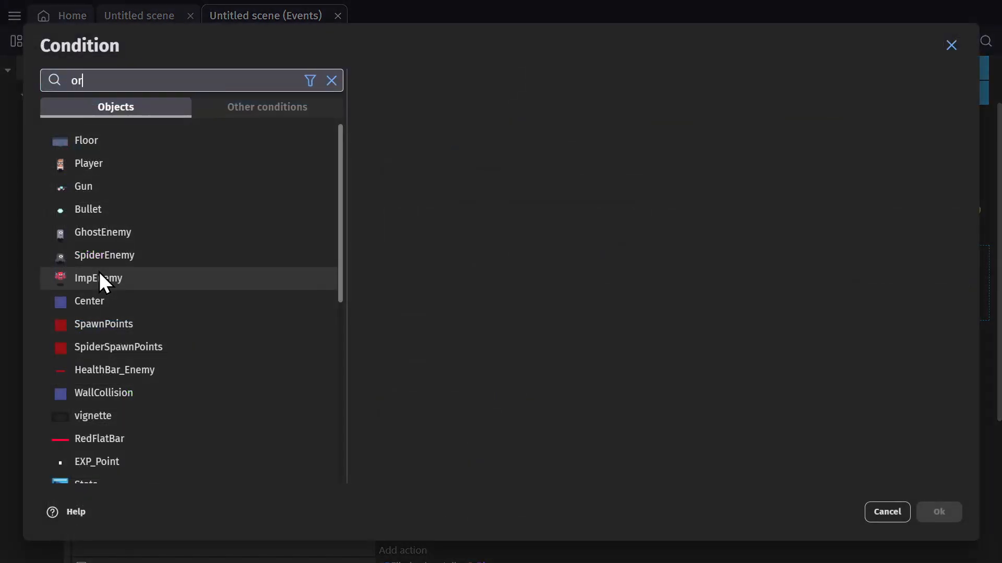
click(131, 161)
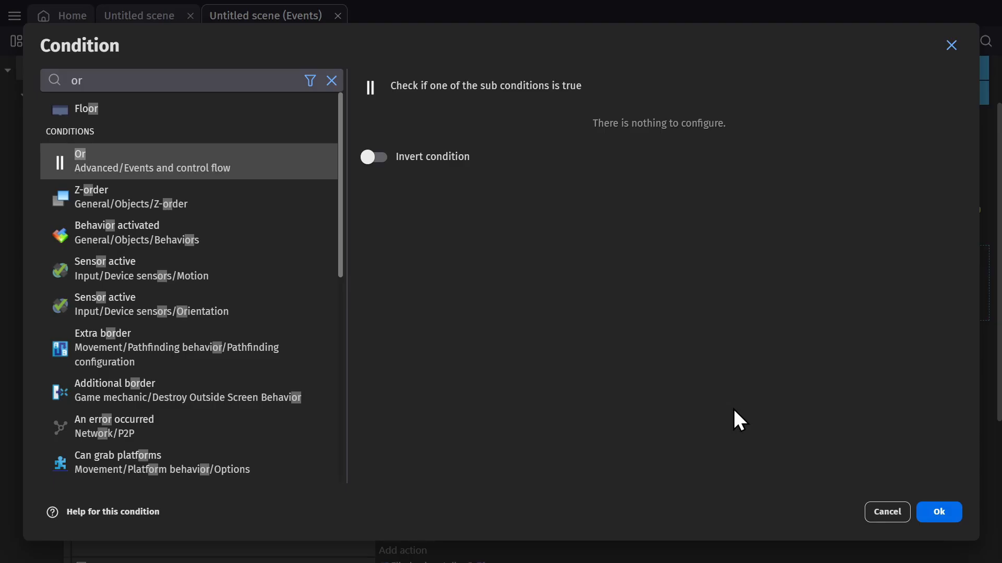
click(941, 514)
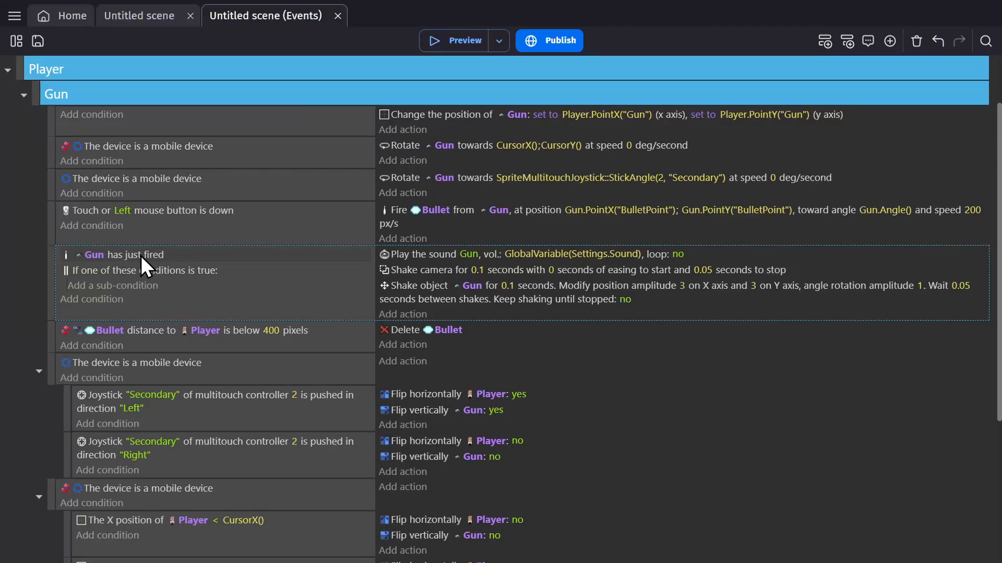
drag(108, 268, 195, 235)
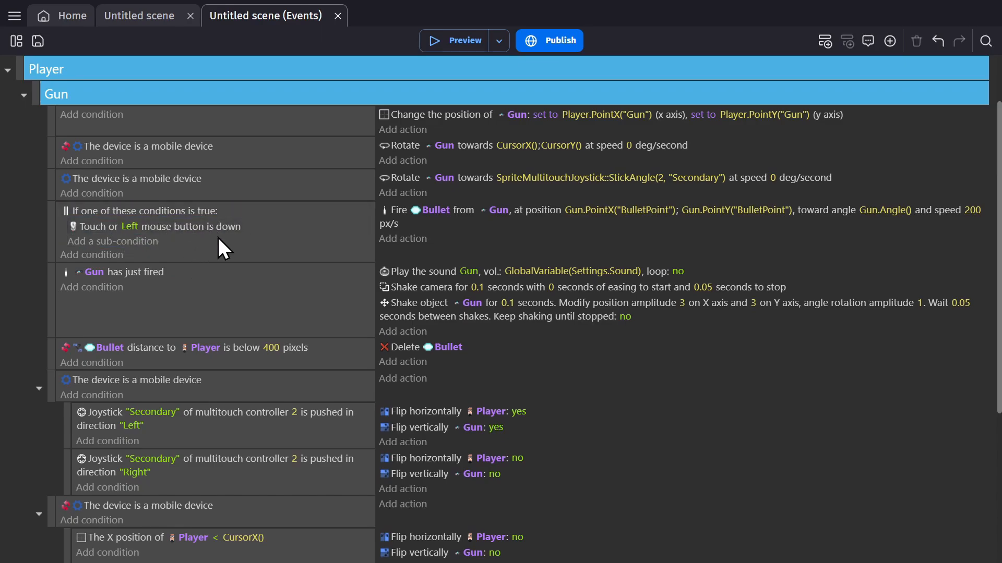
Step: Add an And sub-condition inside the firing event's Or and move the mouse button condition into it
click(146, 241)
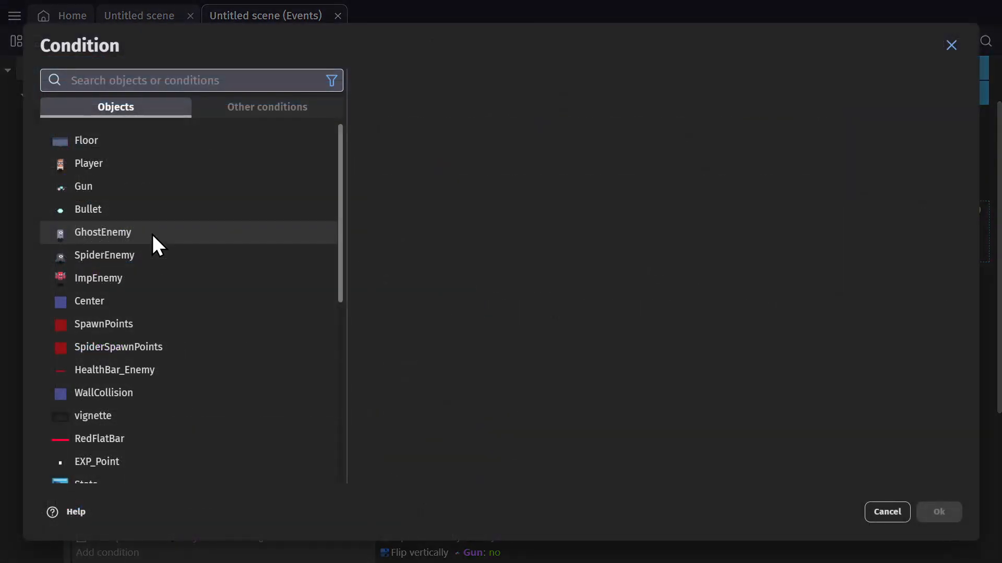
text(and)
click(180, 140)
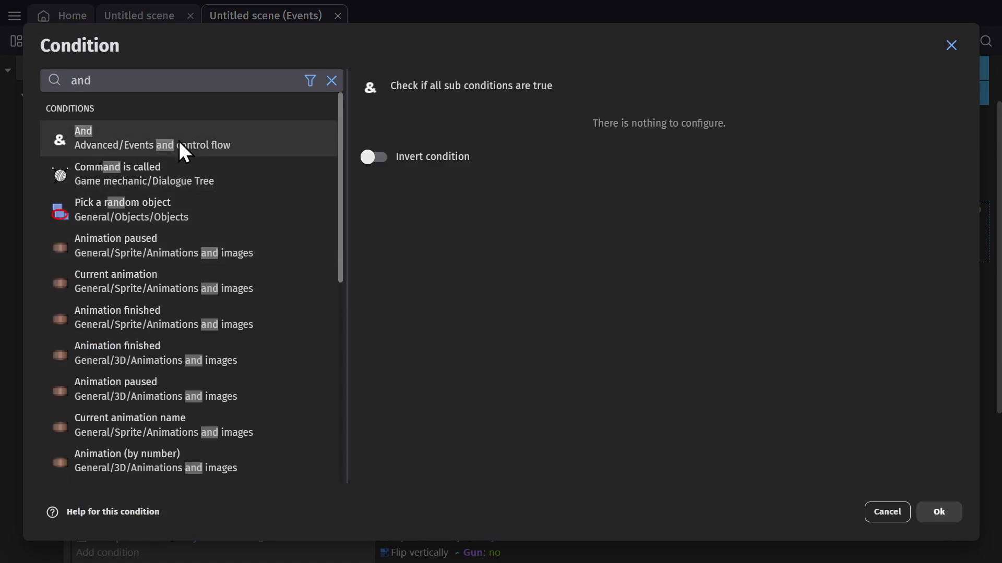
click(948, 515)
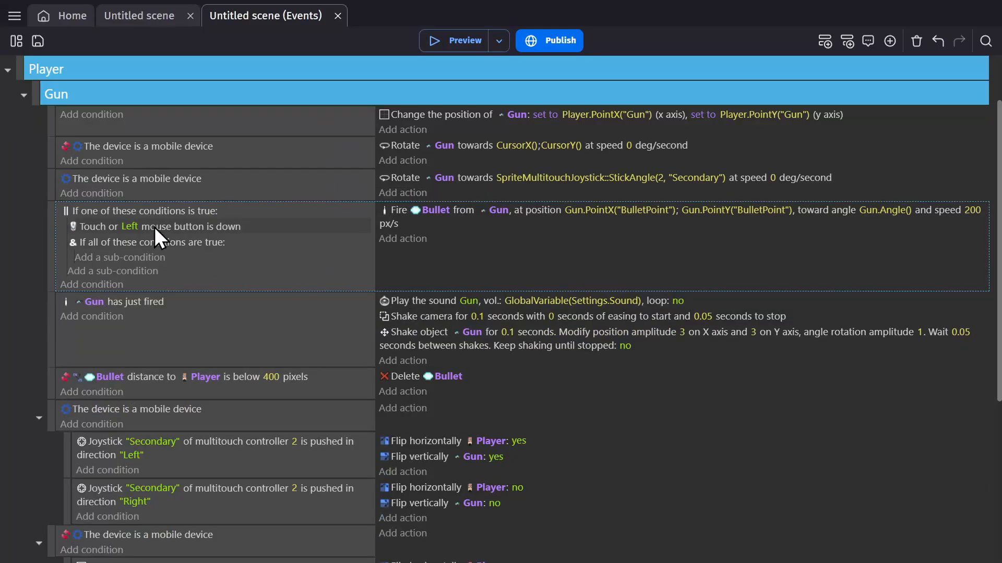
drag(155, 227, 141, 242)
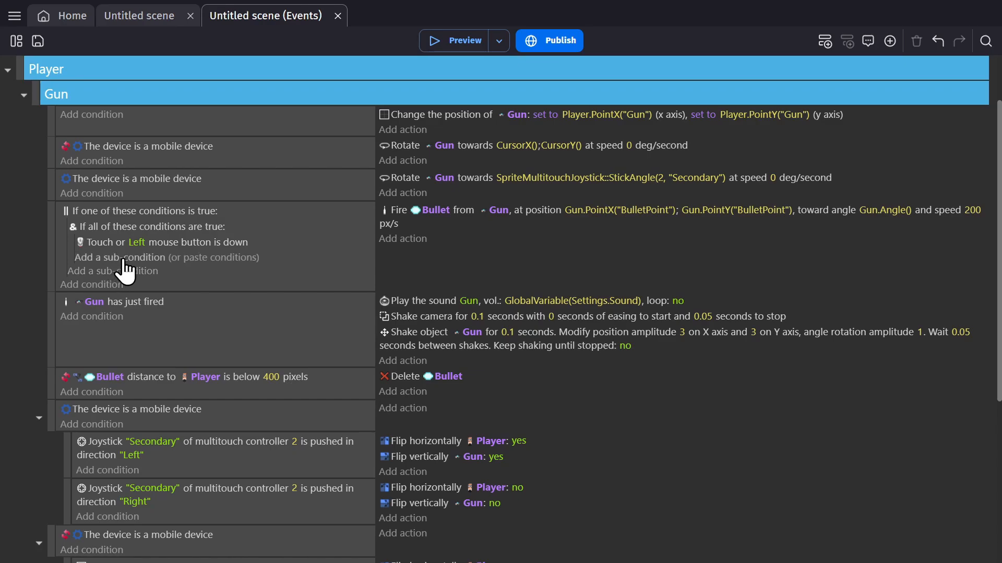
Step: Copy "The device is a mobile device" into the firing event's And condition and invert it
click(125, 410)
click(187, 259)
right_click(190, 258)
click(187, 385)
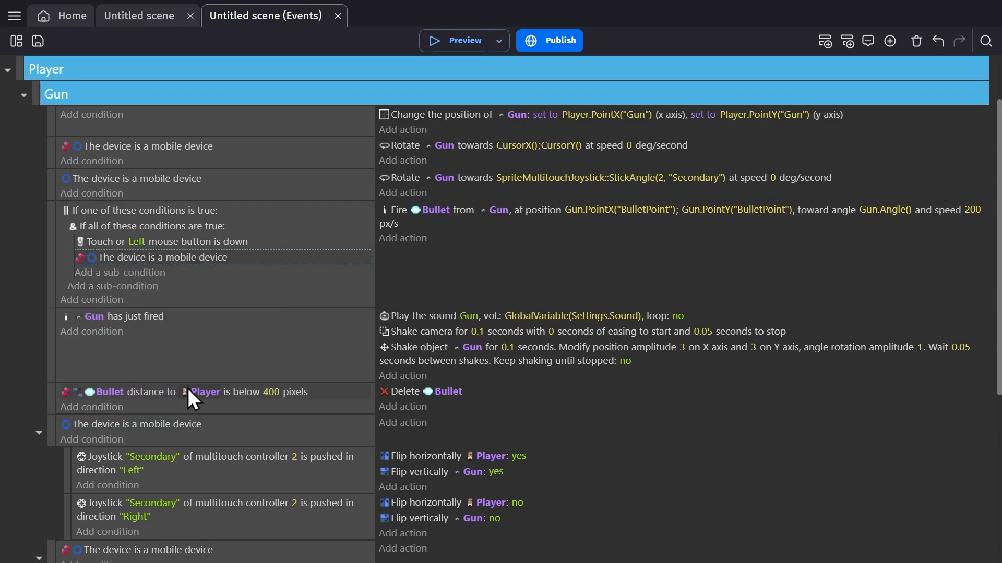
click(95, 223)
click(142, 229)
Step: Add a Stick force sub-condition to the firing event's Or: greater than 0, controller 2, stick "Secondary"
click(117, 286)
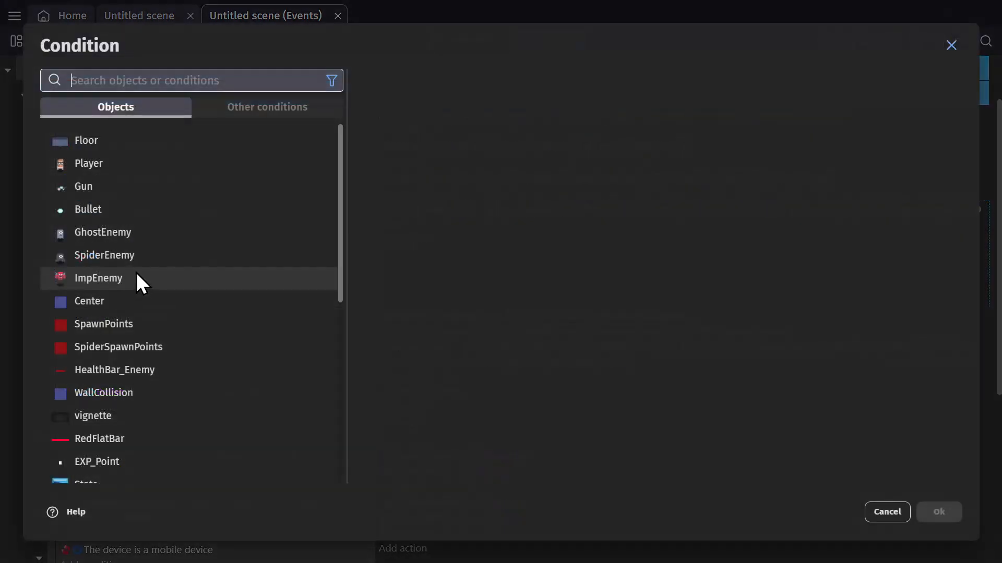
text(joystick)
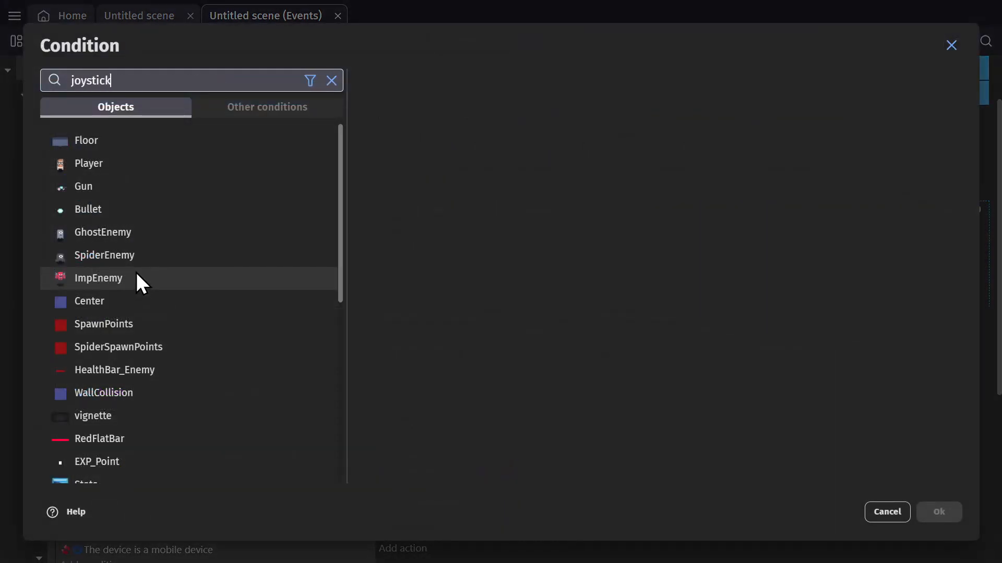
click(501, 172)
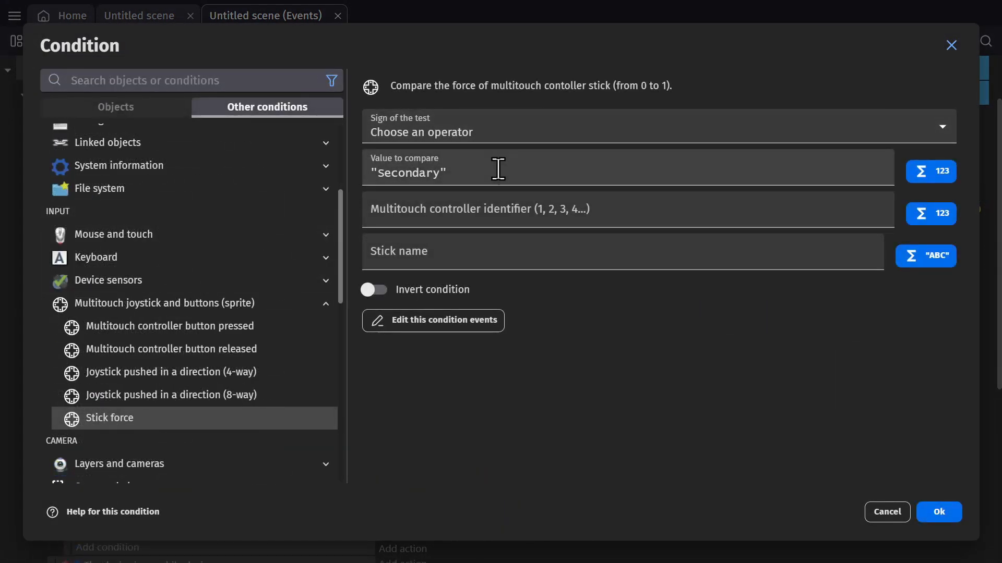
key(ctrl+a)
key(BackSpace)
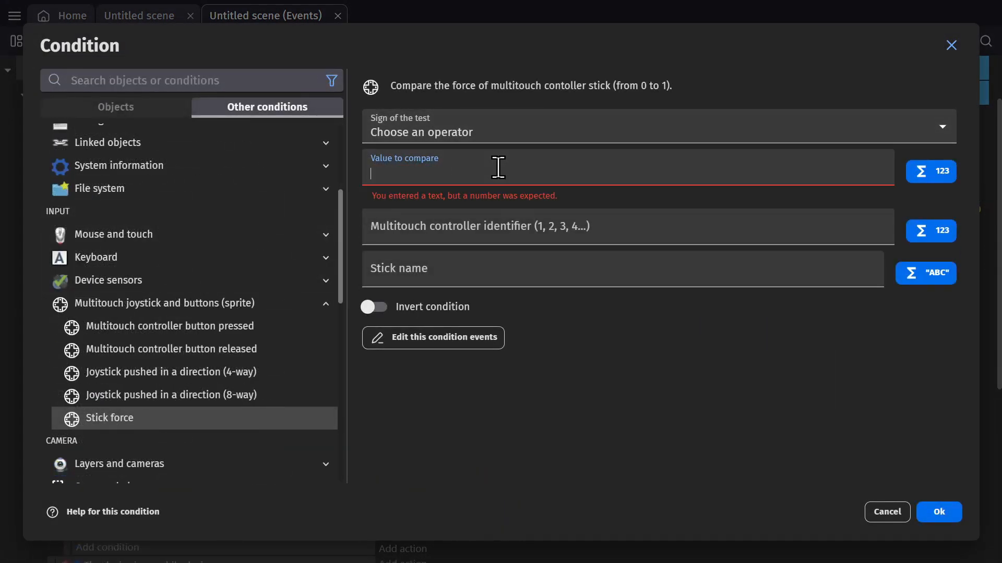
click(509, 135)
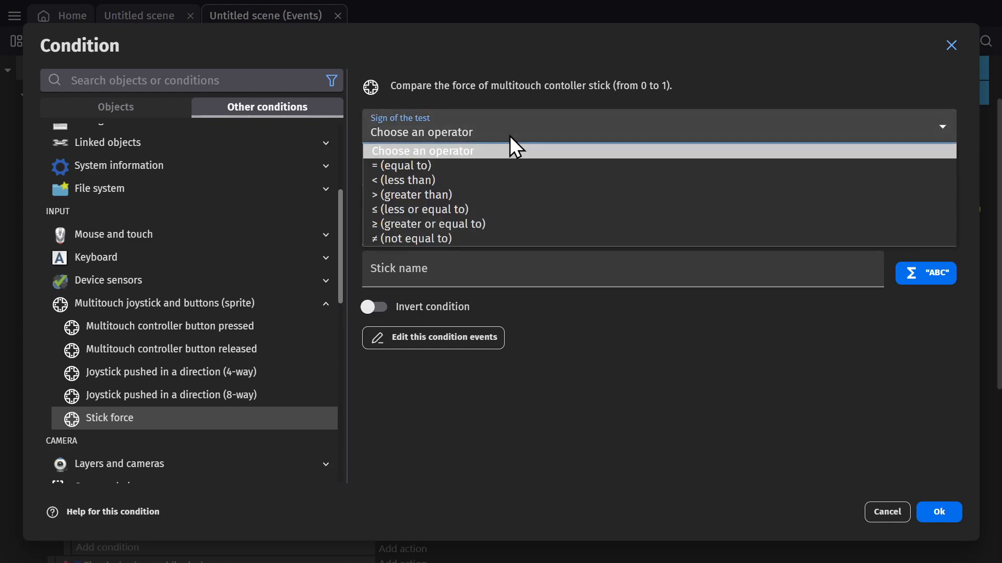
click(475, 194)
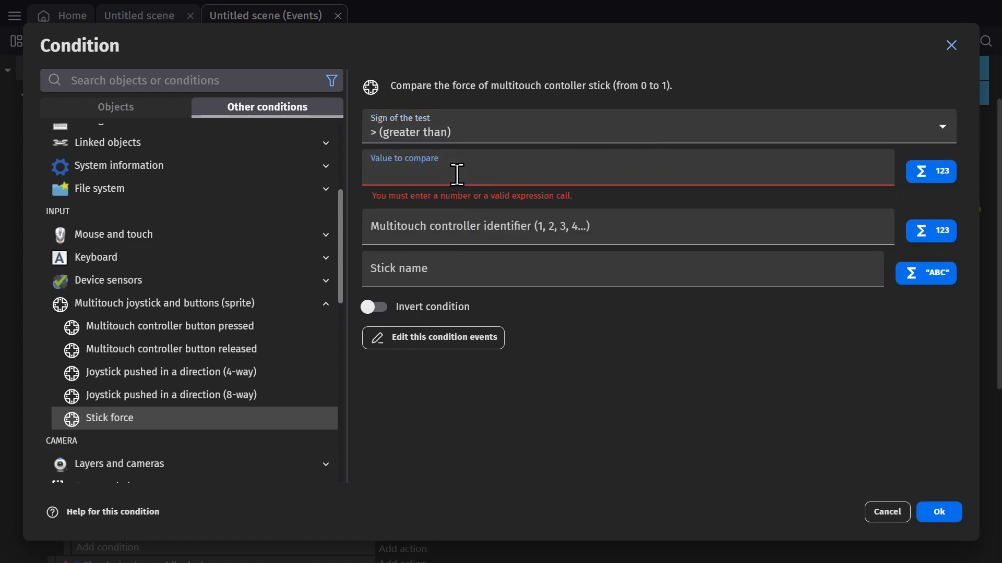
text(0)
click(458, 208)
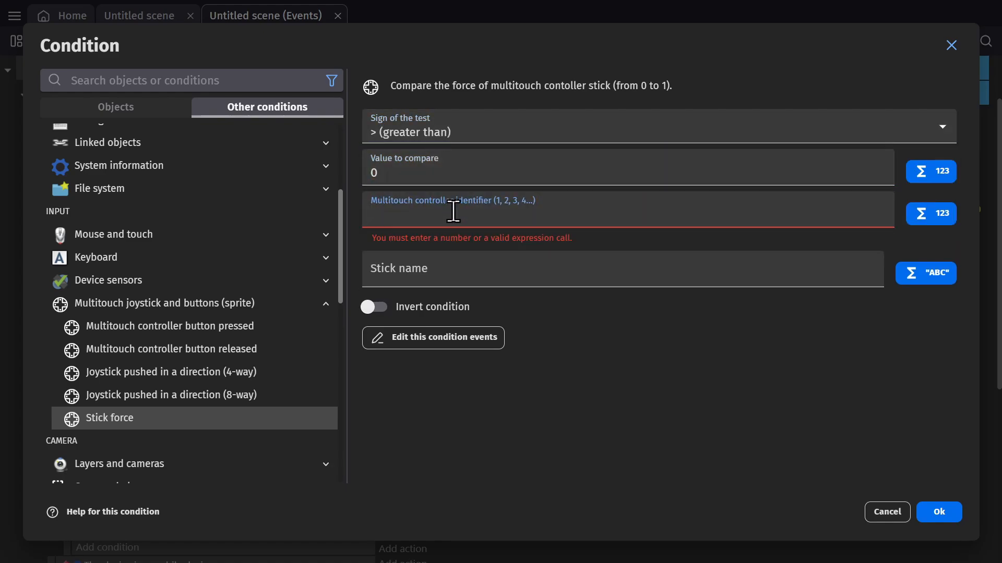
text(2)
click(440, 264)
click(412, 289)
click(939, 512)
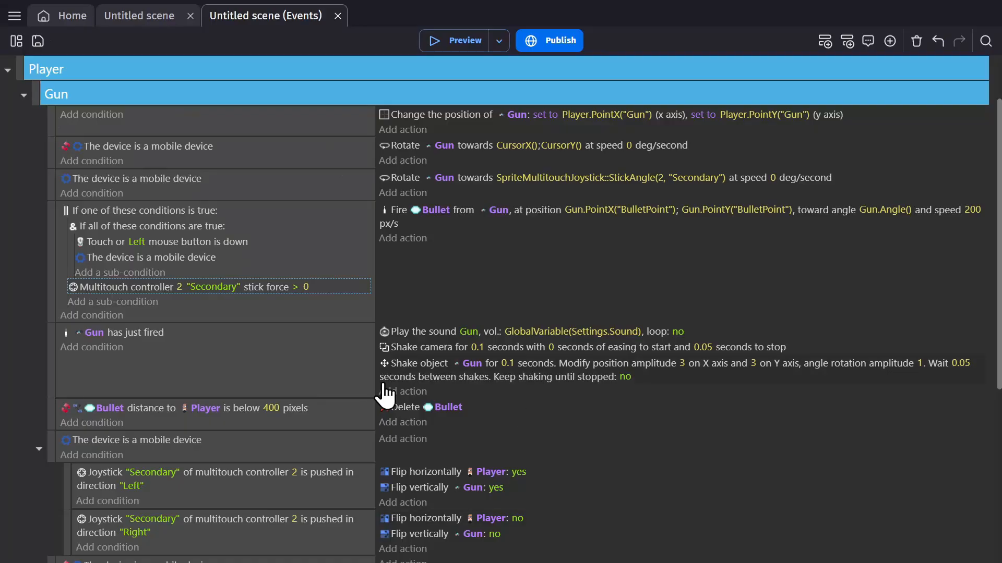
Step: Preview the game and test aiming, firing and moving with the two on-screen joysticks
click(455, 47)
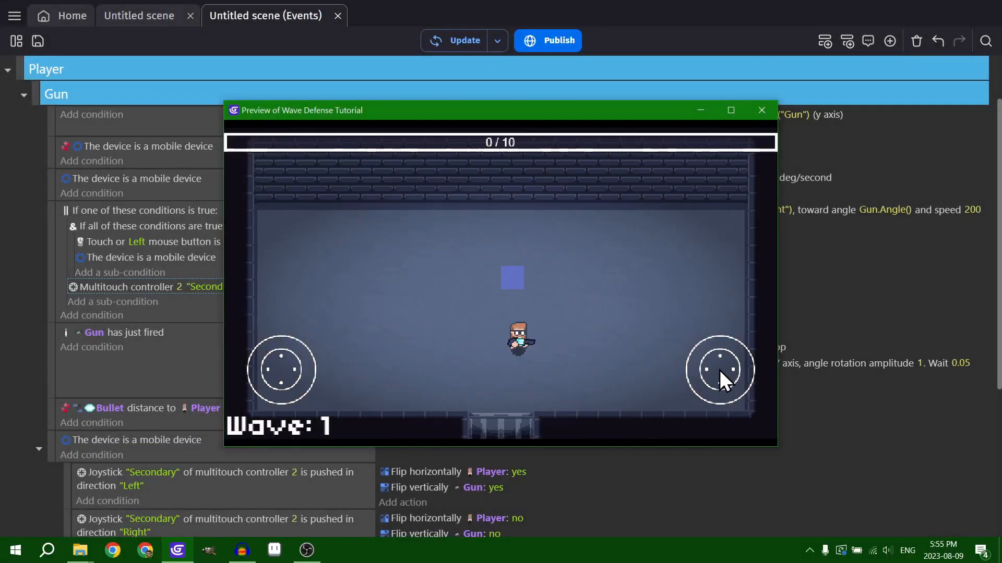
mouse_move(719, 370)
mouse_down()
mouse_move(712, 336)
mouse_move(668, 365)
mouse_move(750, 349)
mouse_move(743, 340)
mouse_up()
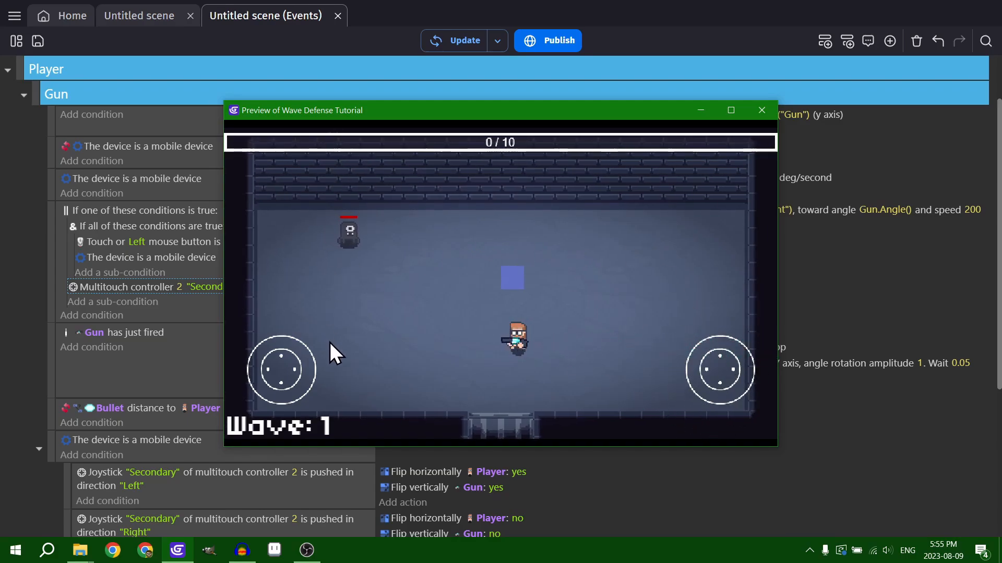
mouse_move(694, 348)
mouse_down()
mouse_move(722, 292)
mouse_move(700, 407)
mouse_move(757, 386)
mouse_move(727, 347)
mouse_up()
mouse_move(279, 361)
mouse_down()
mouse_move(255, 311)
mouse_move(418, 372)
mouse_up()
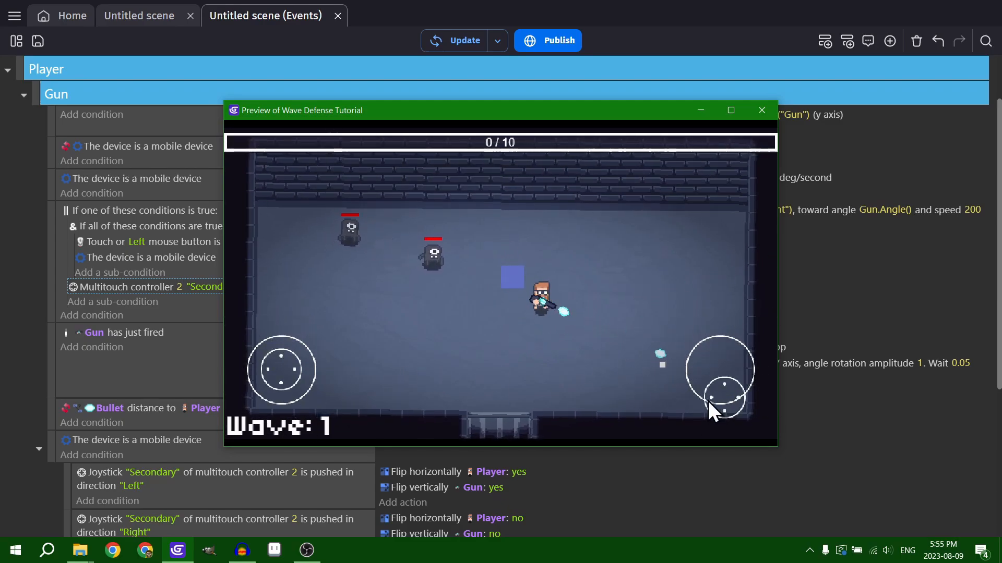
click(762, 111)
Step: Invert the "The device is a mobile device" condition inside the bullet firing event's And condition
right_click(155, 255)
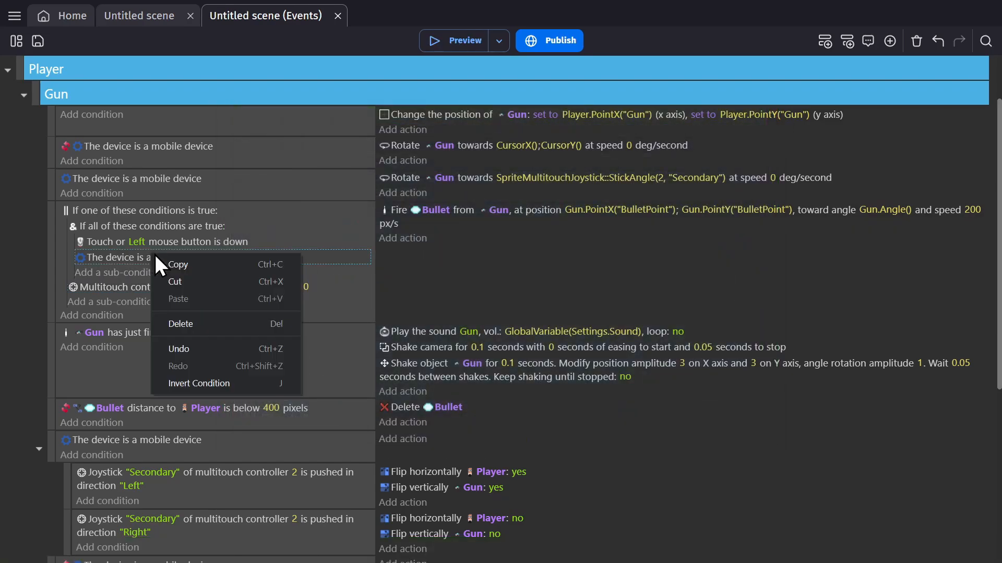
click(207, 374)
click(483, 290)
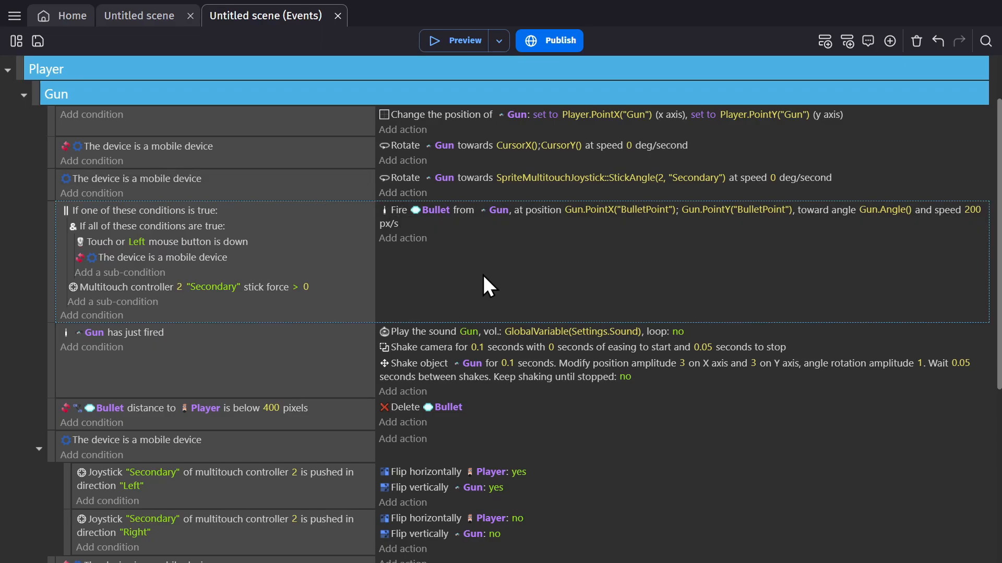
Step: In the scene's layer list, reorder the MobileControls layer so it sits directly below the transition layer
scroll(485, 292, down, 3)
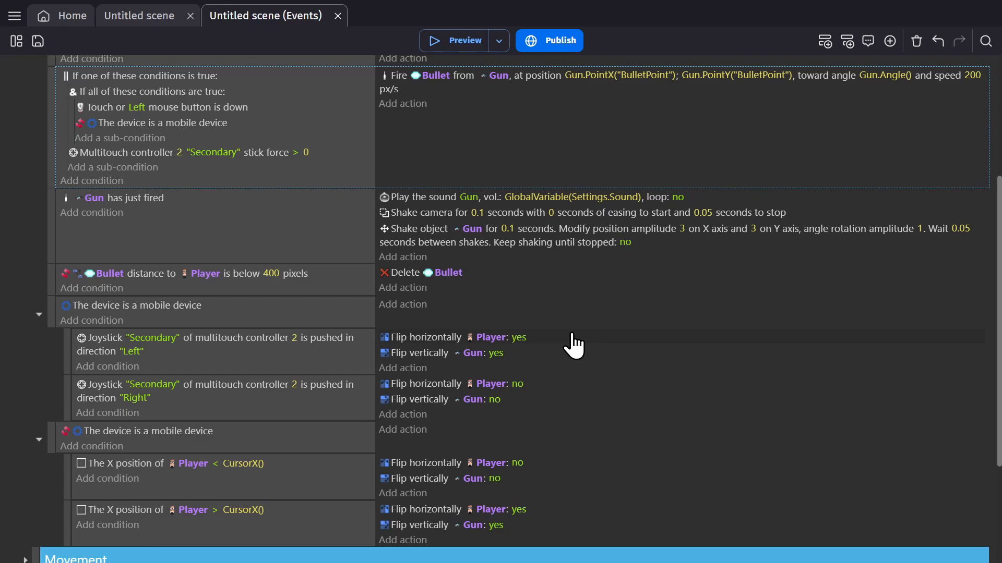
scroll(574, 344, up, 4)
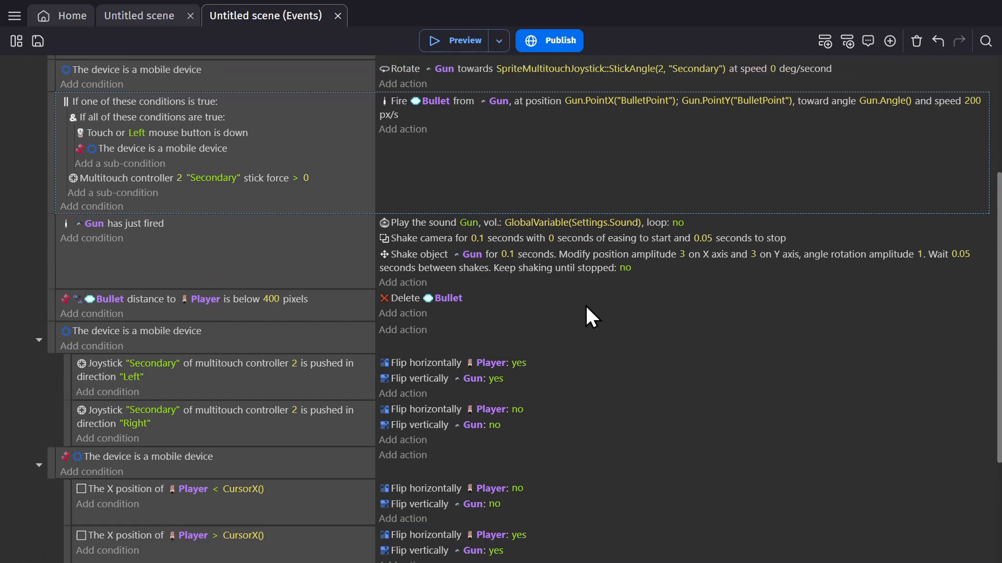
click(157, 17)
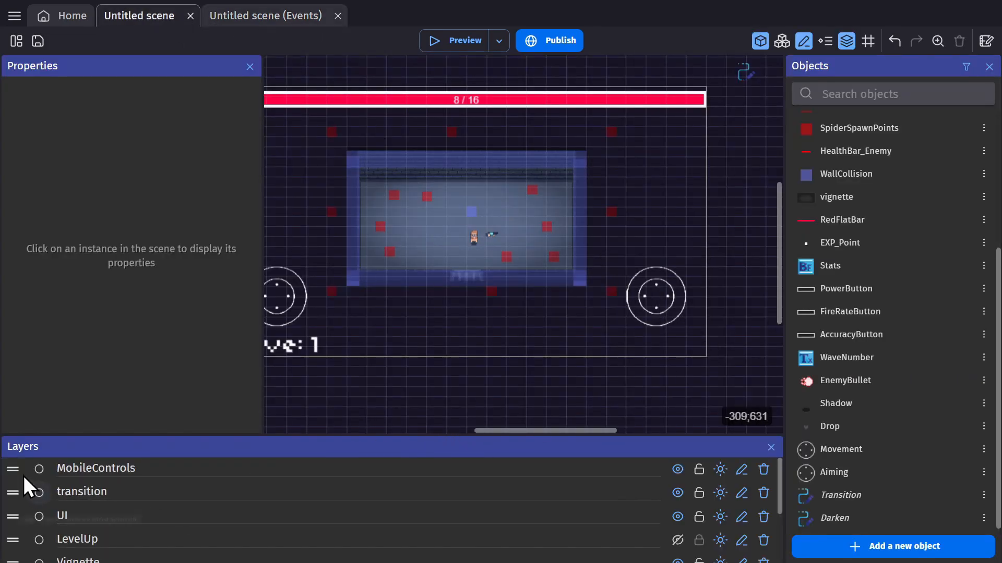
drag(15, 476, 12, 504)
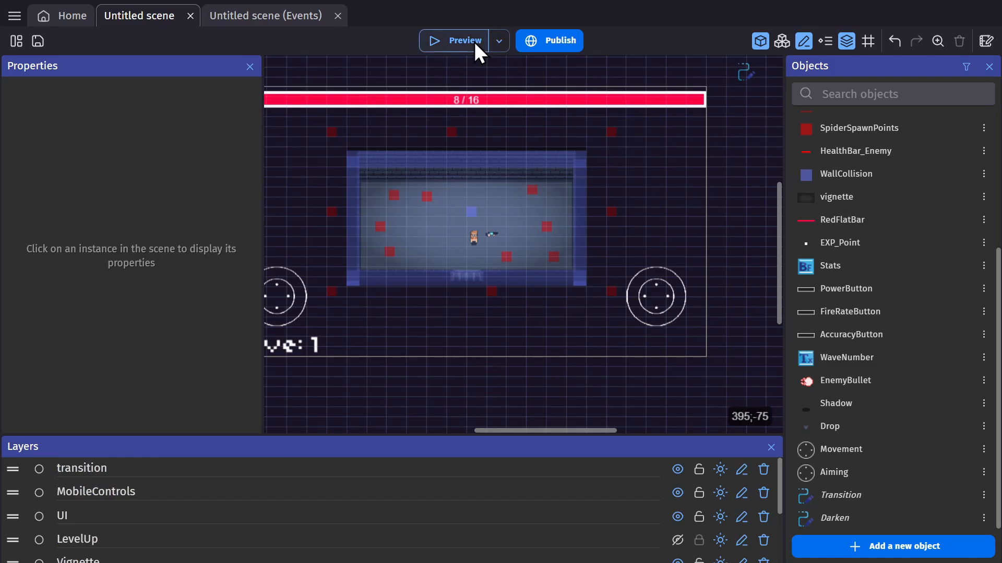
Step: Add a sub-event under "At the beginning of the scene" containing a copy of the inverted "The device is a mobile device" condition
click(295, 17)
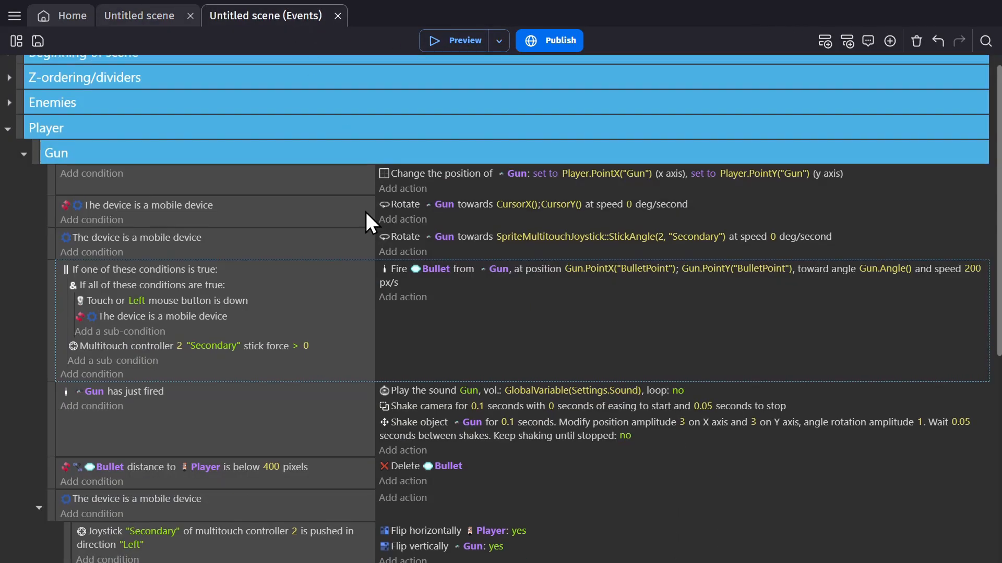
scroll(365, 211, up, 1)
click(148, 220)
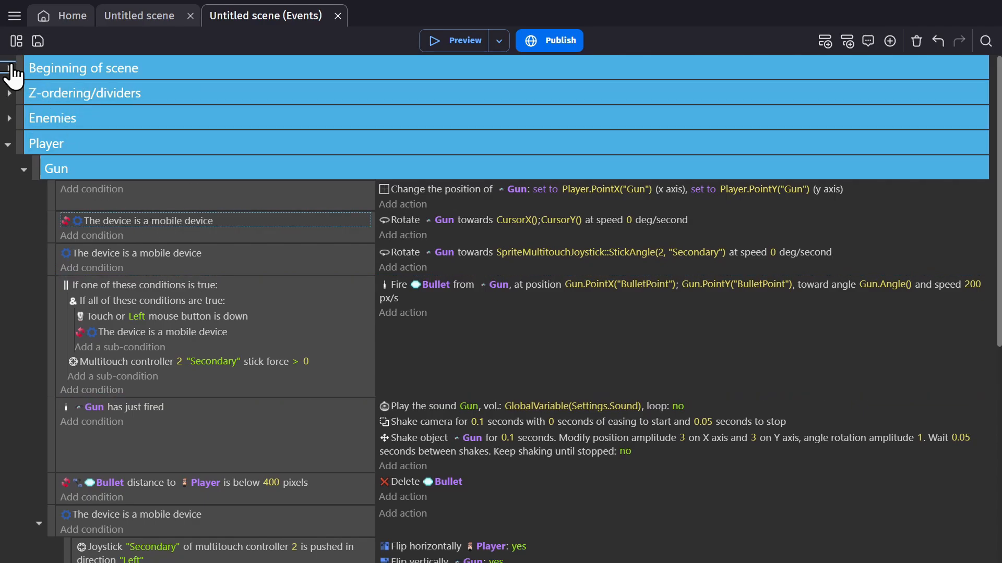
click(8, 68)
click(190, 210)
click(825, 41)
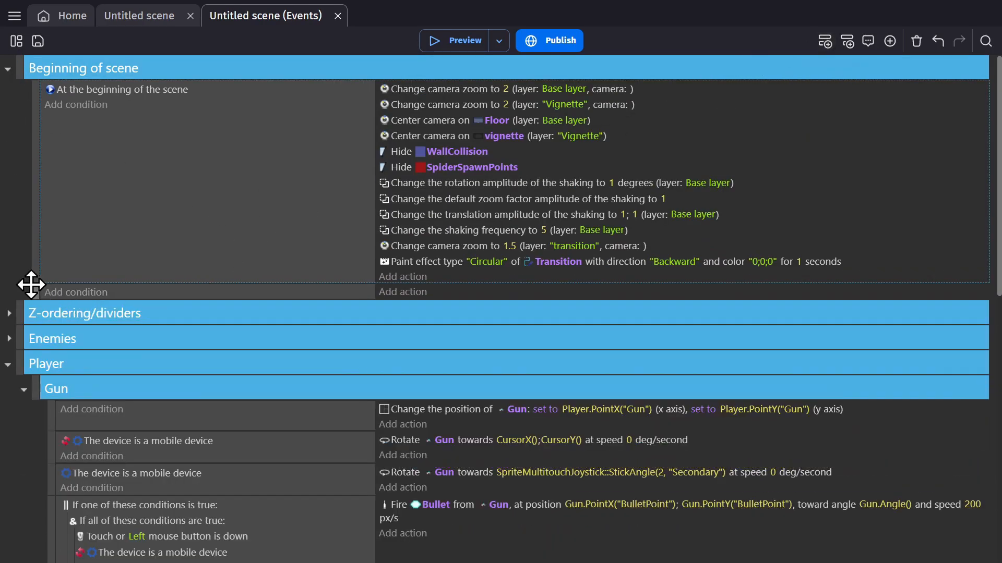
drag(33, 291, 69, 292)
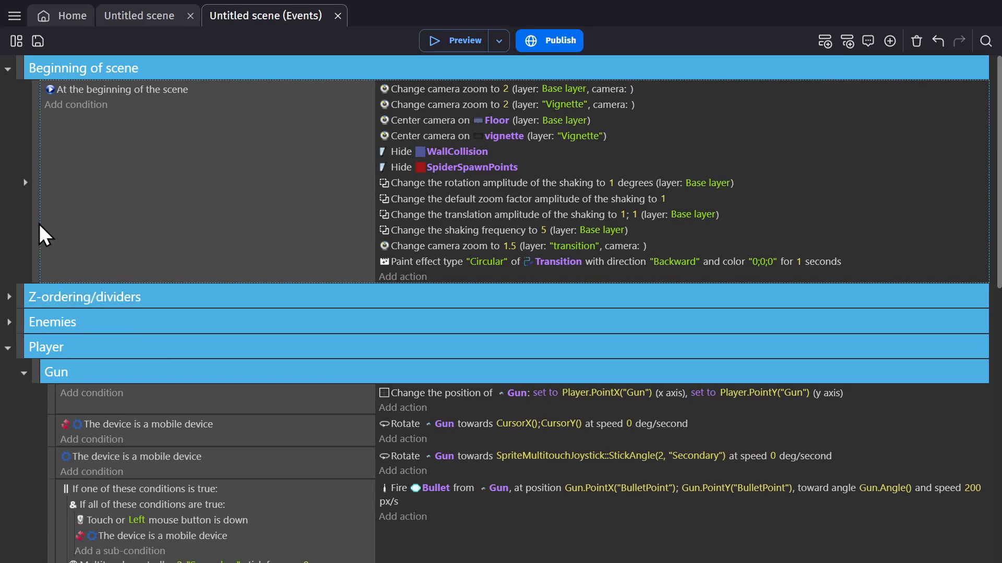
click(25, 182)
click(133, 293)
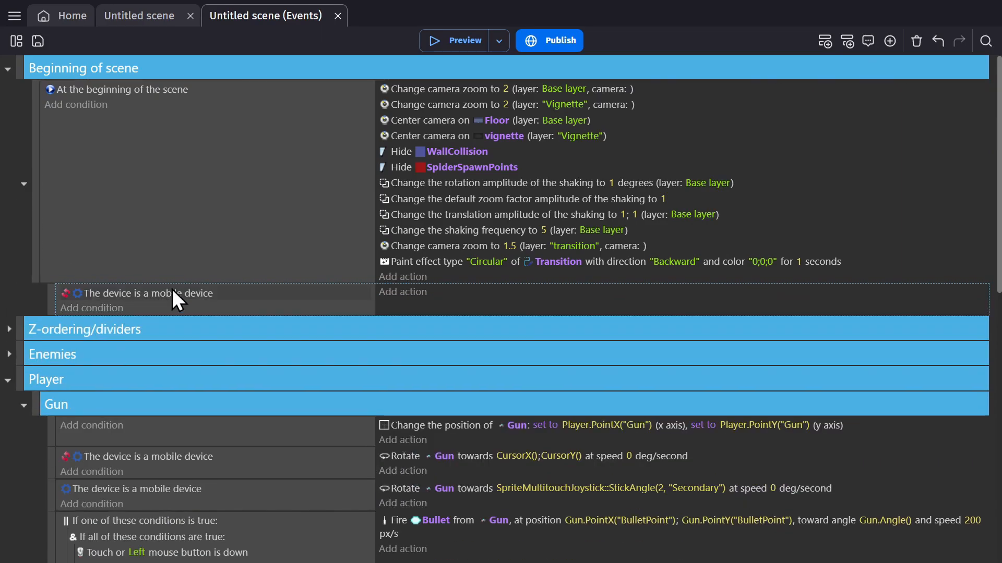
Step: Add a "Delete the object" action for the Movement joystick to the non-mobile sub-event
click(423, 292)
text(delete)
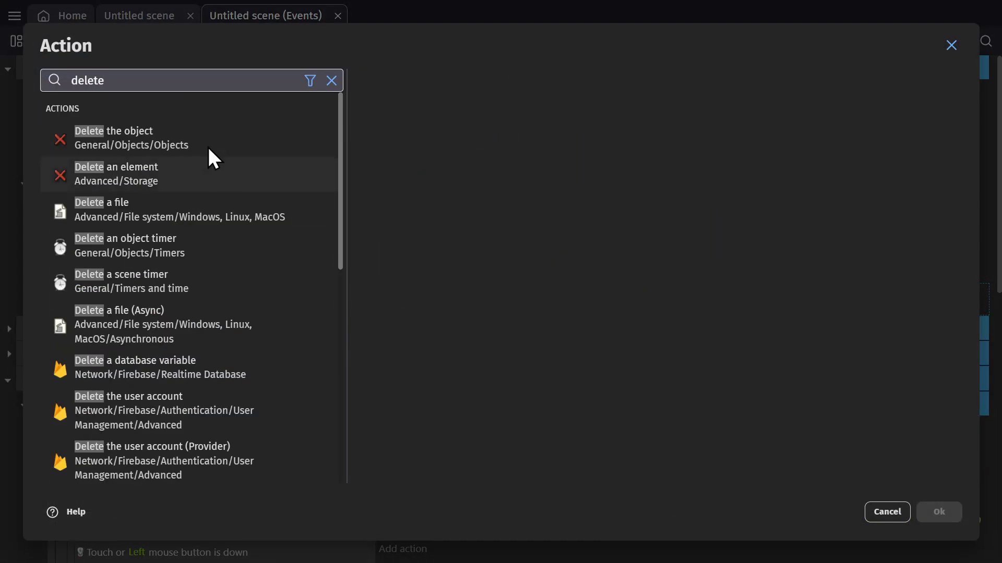
click(208, 146)
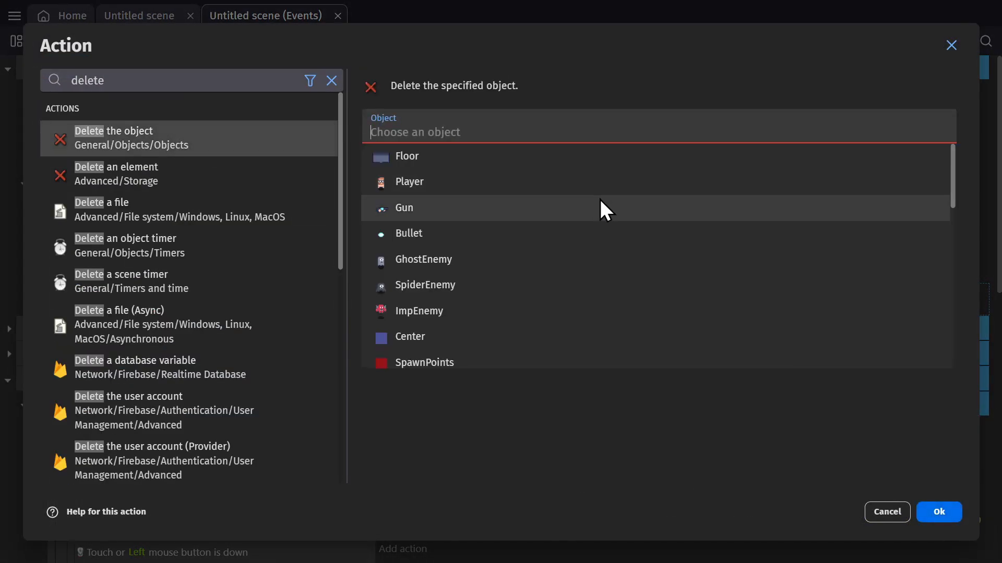
scroll(600, 199, down, 10)
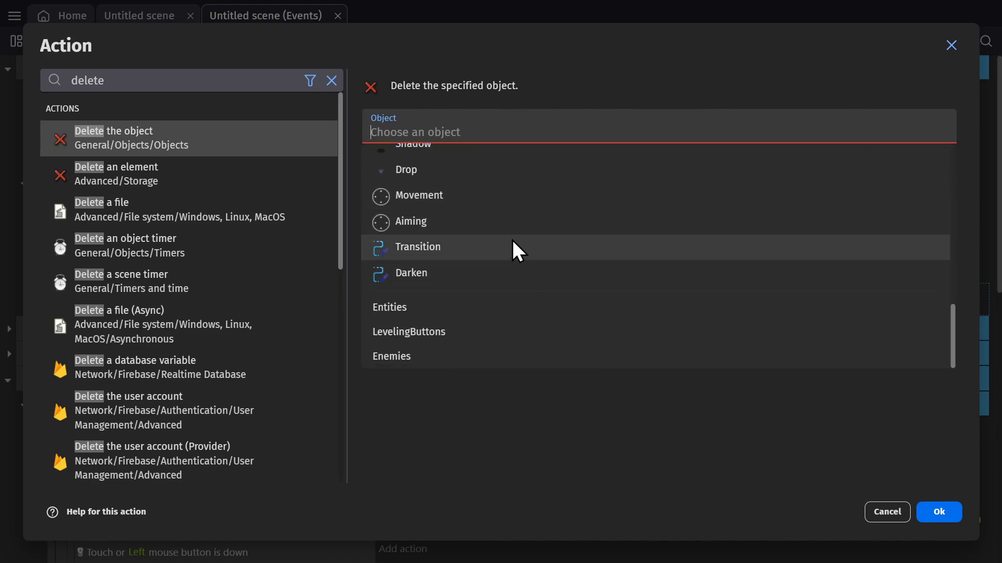
click(502, 200)
click(937, 510)
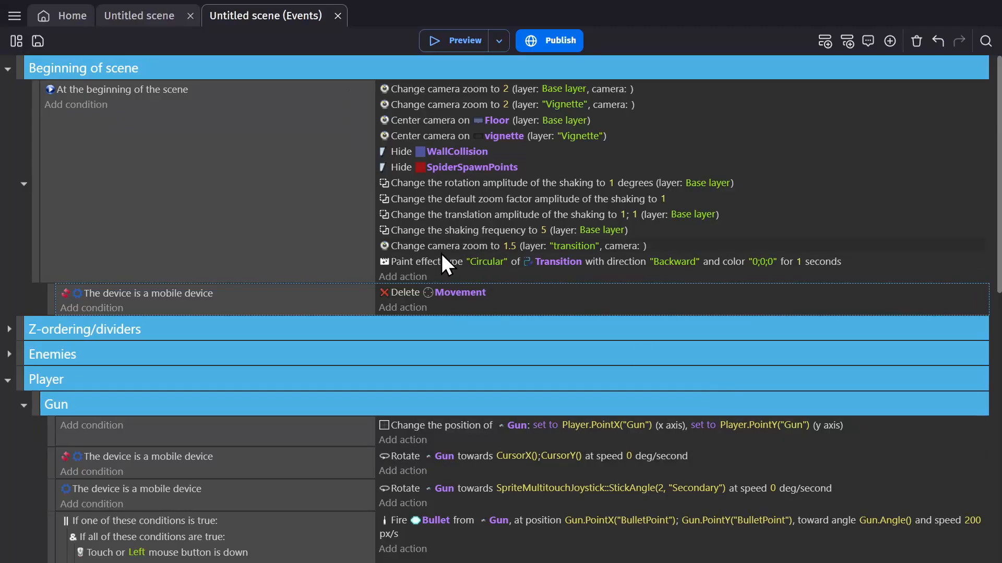
Step: Duplicate the Delete action in the non-mobile sub-event and change the copy's object to Aiming
click(410, 293)
key(ctrl+c)
key(ctrl+v)
click(452, 305)
text(aim)
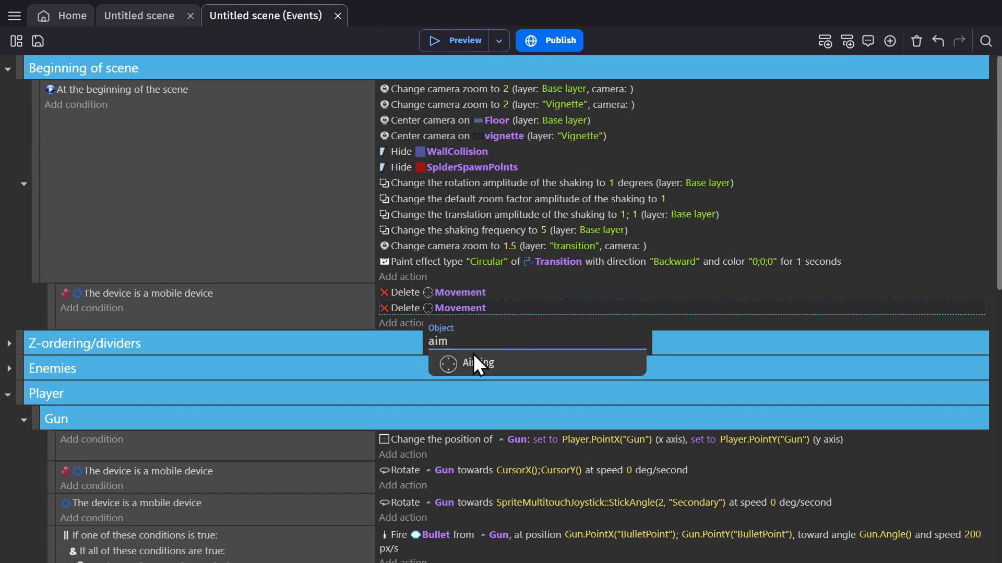
click(474, 362)
click(290, 225)
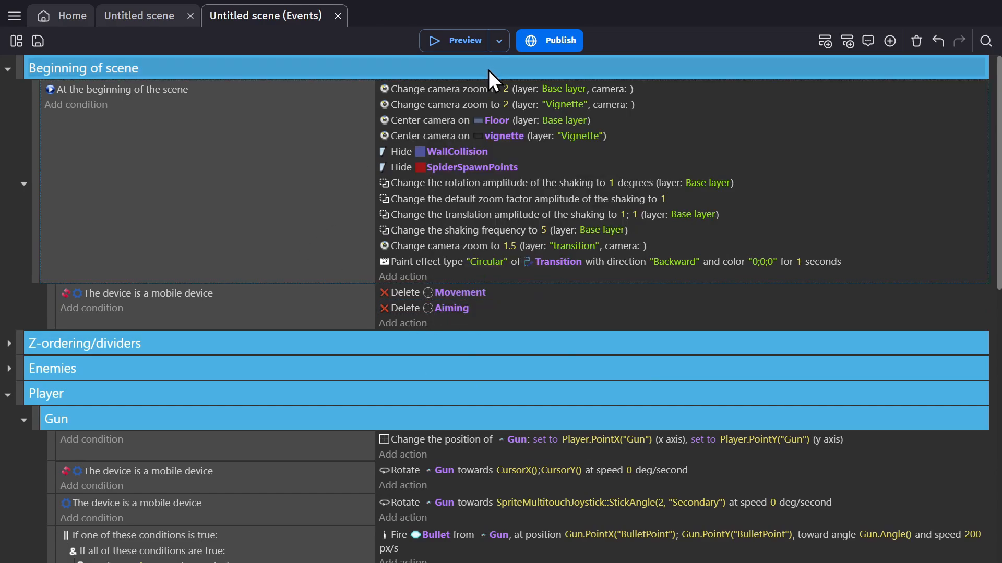
Step: Preview the game again and test mouse aiming and firing together with keyboard movement
click(454, 40)
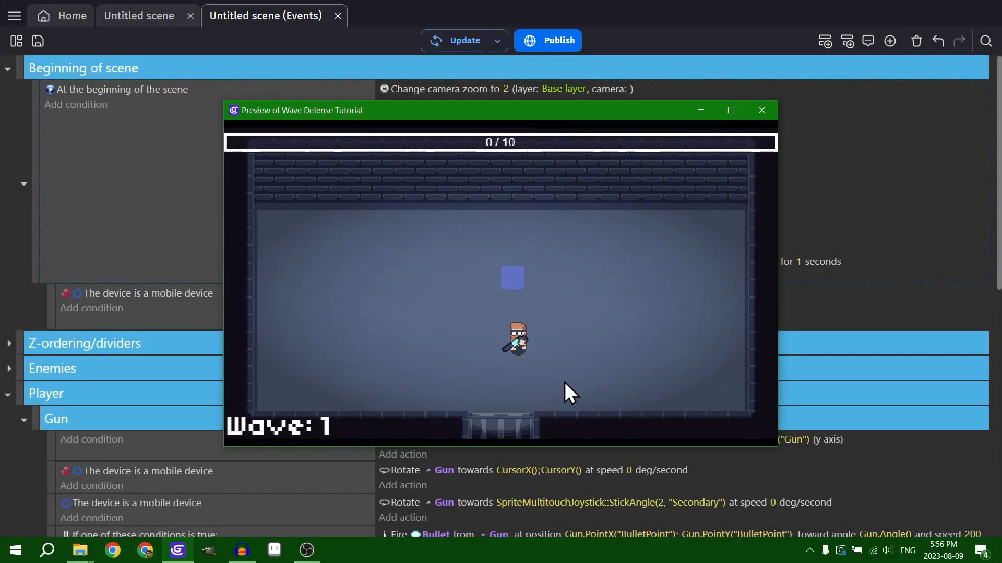
mouse_move(707, 301)
mouse_down()
mouse_move(680, 320)
mouse_move(380, 307)
mouse_move(606, 390)
mouse_move(609, 379)
mouse_move(669, 362)
mouse_move(709, 380)
mouse_up()
key(a)
key(d)
key(w)
key(d)
key(s)
key(a)
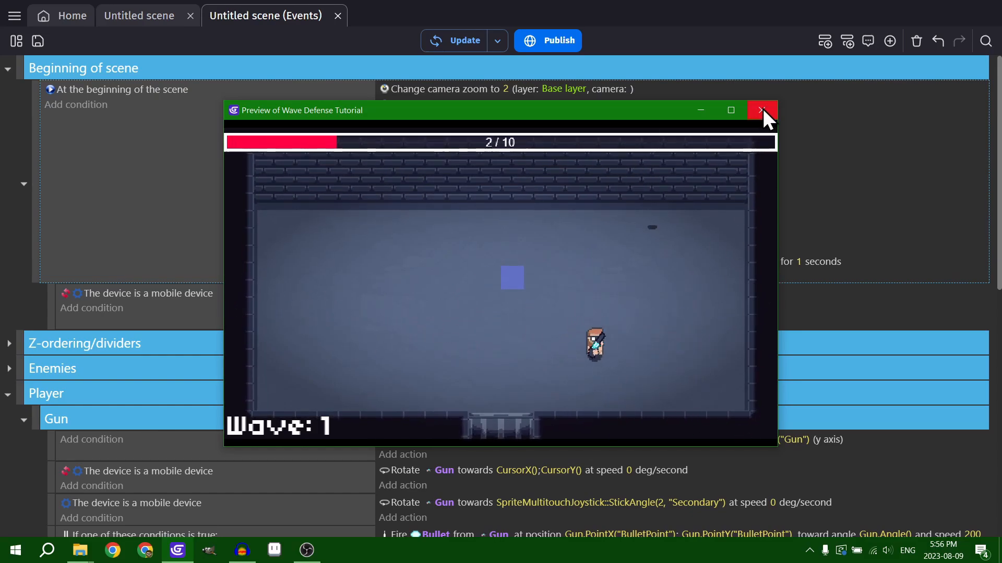
click(761, 110)
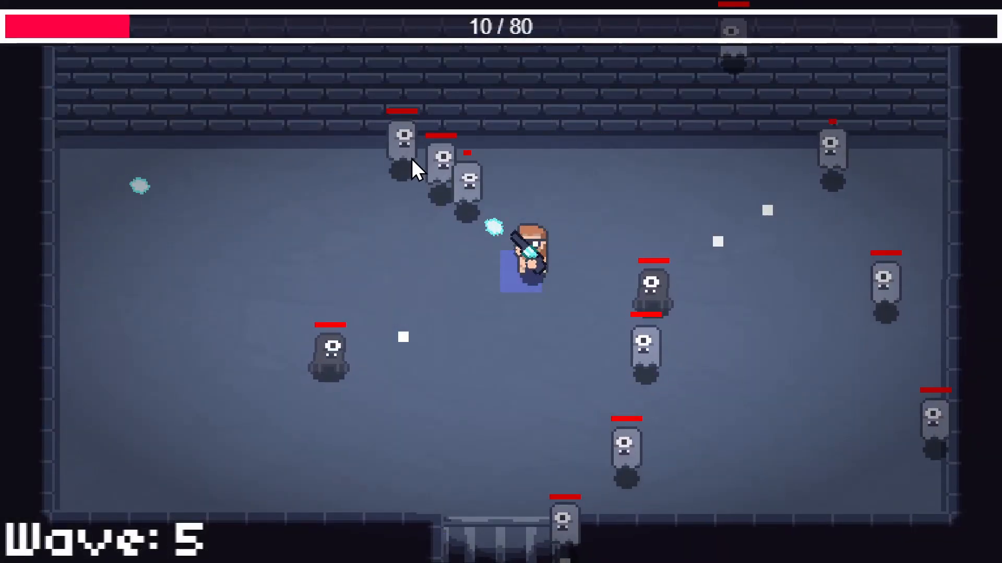
mouse_move(414, 168)
mouse_down()
mouse_move(459, 170)
mouse_move(666, 292)
mouse_move(652, 408)
mouse_move(681, 319)
mouse_move(390, 330)
mouse_move(387, 356)
mouse_move(441, 401)
mouse_move(423, 397)
mouse_move(480, 389)
mouse_move(635, 252)
mouse_move(561, 157)
mouse_move(471, 152)
mouse_move(421, 167)
mouse_move(372, 234)
mouse_move(555, 351)
mouse_move(595, 362)
mouse_move(666, 329)
mouse_move(645, 366)
mouse_move(633, 159)
mouse_move(527, 386)
mouse_move(466, 374)
mouse_move(659, 239)
mouse_move(694, 275)
mouse_move(713, 334)
mouse_move(683, 337)
mouse_move(508, 188)
mouse_move(506, 148)
mouse_move(537, 147)
mouse_move(458, 114)
mouse_move(380, 192)
mouse_move(349, 243)
mouse_move(406, 112)
mouse_move(626, 123)
mouse_move(656, 161)
mouse_move(637, 210)
mouse_up()
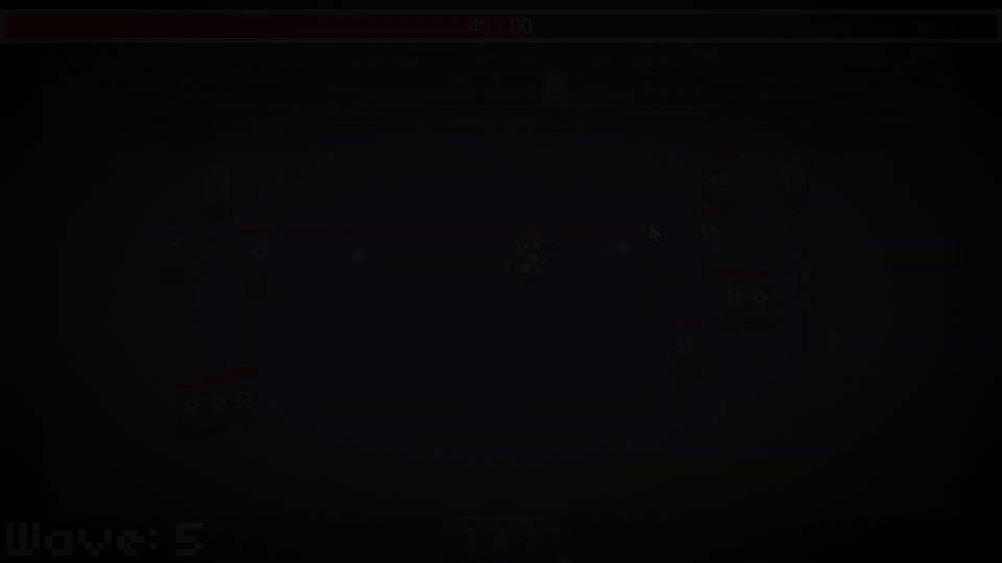